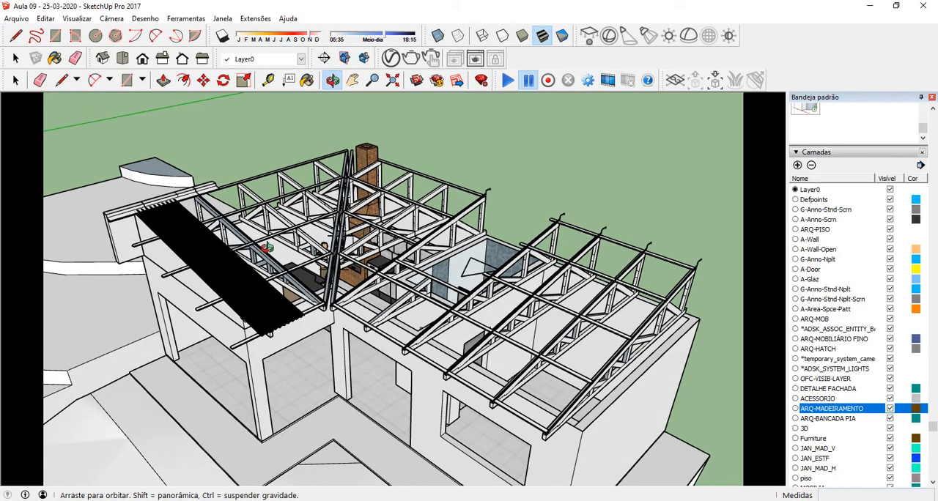
Step: Inspect the corrugated roofing sheet's edge and the timber trusses around the roof valley
{"action": "key", "text": "space"}
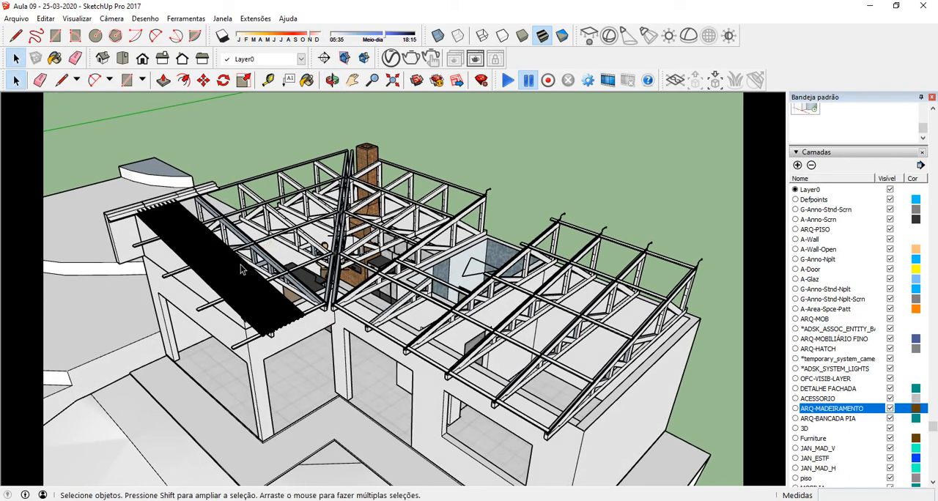
{"action": "scroll", "coordinate": [121, 214], "scroll_direction": "up", "scroll_amount": 4}
{"action": "middle_click_drag", "start_coordinate": [395, 414], "coordinate": [364, 280]}
{"action": "scroll", "coordinate": [391, 357], "scroll_direction": "up", "scroll_amount": 10}
{"action": "middle_click_drag", "start_coordinate": [426, 360], "coordinate": [450, 253]}
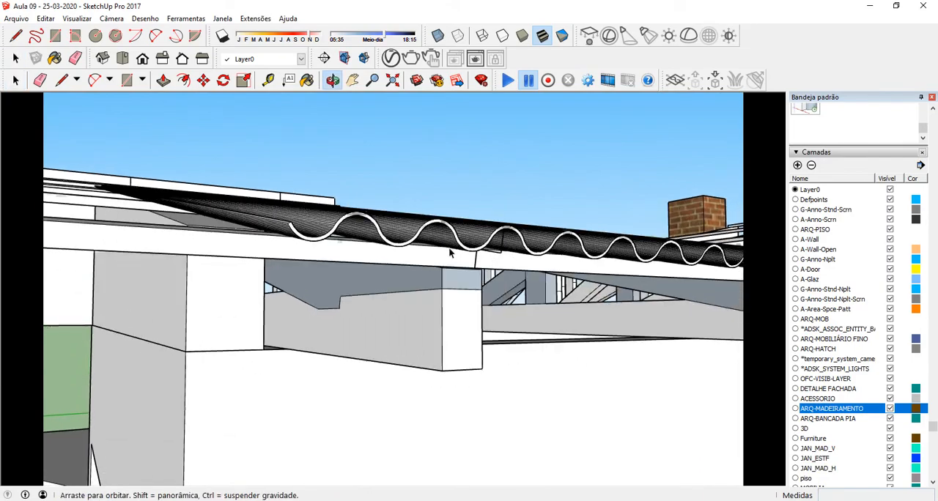
{"action": "middle_click_drag", "start_coordinate": [349, 197], "coordinate": [319, 198]}
{"action": "scroll", "coordinate": [354, 169], "scroll_direction": "up", "scroll_amount": 5}
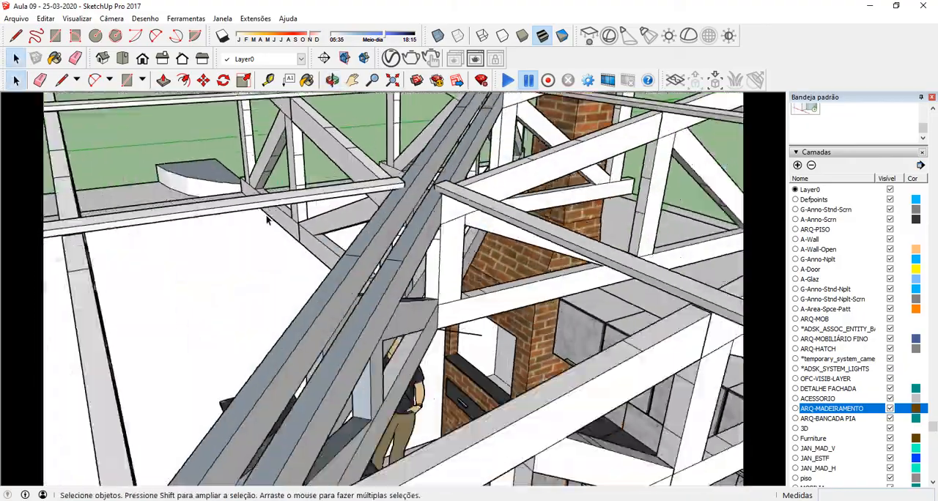
{"action": "scroll", "coordinate": [321, 201], "scroll_direction": "down", "scroll_amount": 5}
{"action": "middle_click_drag", "start_coordinate": [345, 301], "coordinate": [328, 217]}
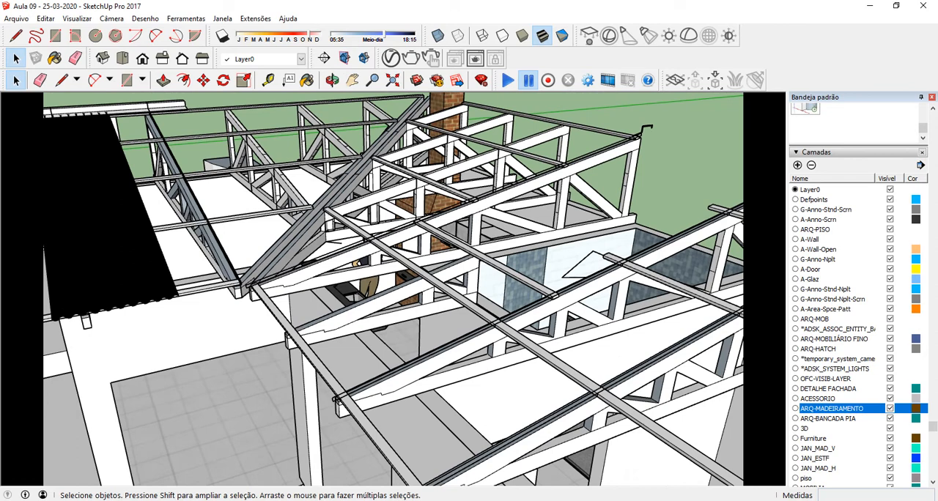
{"action": "left_click", "coordinate": [554, 500]}
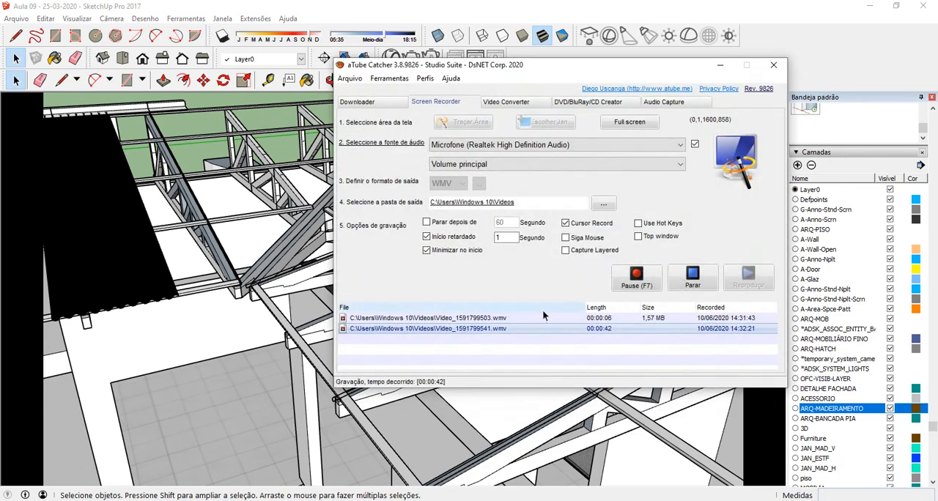
{"action": "left_click", "coordinate": [719, 66]}
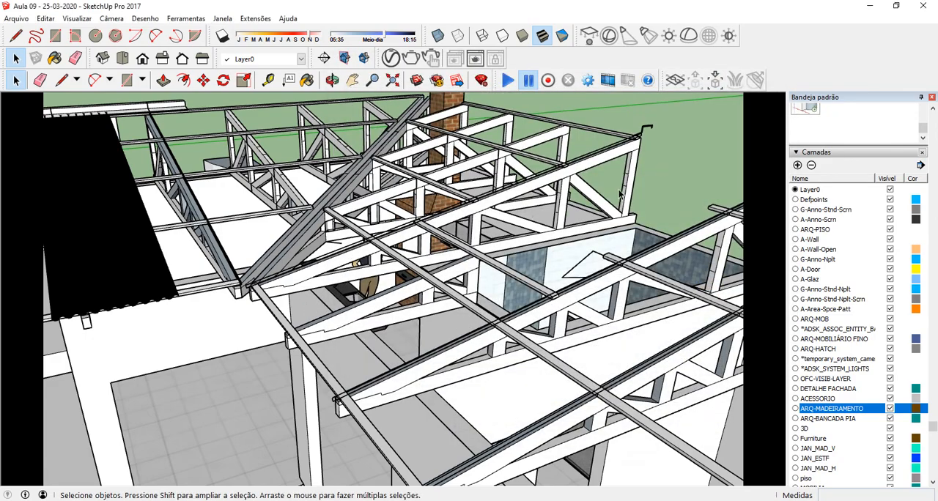
Step: Examine the corrugated sheet up close and from above, checking how it is grouped with the roof framing
{"action": "middle_click_drag", "start_coordinate": [620, 194], "coordinate": [294, 240]}
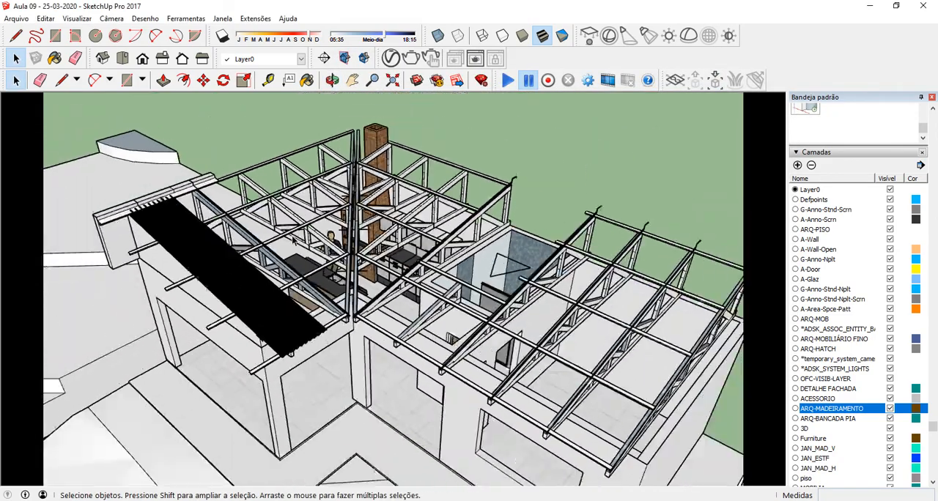
{"action": "scroll", "coordinate": [293, 240], "scroll_direction": "down", "scroll_amount": 1}
{"action": "middle_click_drag", "start_coordinate": [381, 266], "coordinate": [535, 279]}
{"action": "scroll", "coordinate": [327, 361], "scroll_direction": "up", "scroll_amount": 5}
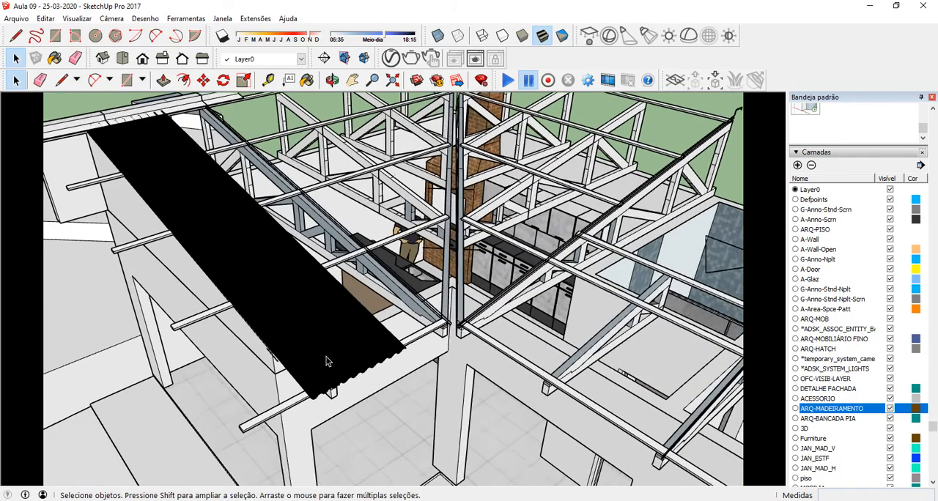
{"action": "scroll", "coordinate": [328, 361], "scroll_direction": "up", "scroll_amount": 1}
{"action": "middle_click_drag", "start_coordinate": [327, 332], "coordinate": [381, 297]}
{"action": "scroll", "coordinate": [363, 322], "scroll_direction": "up", "scroll_amount": 4}
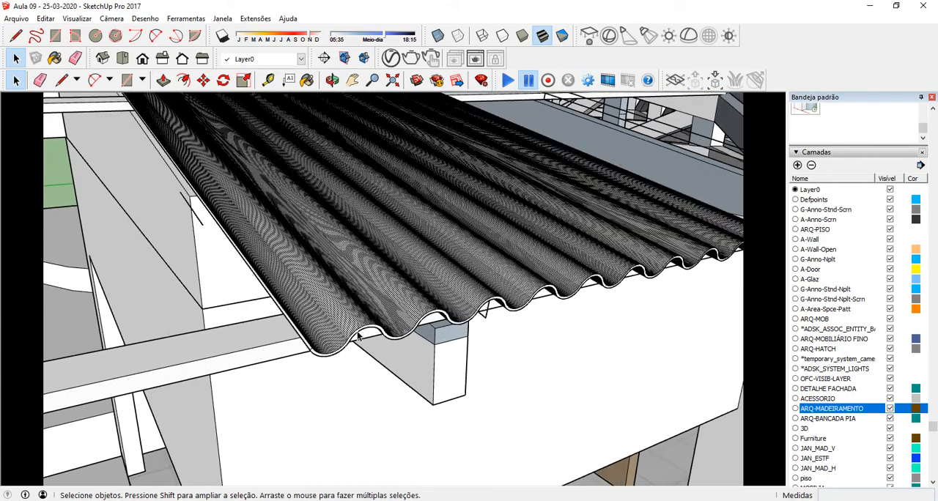
{"action": "left_click", "coordinate": [369, 334]}
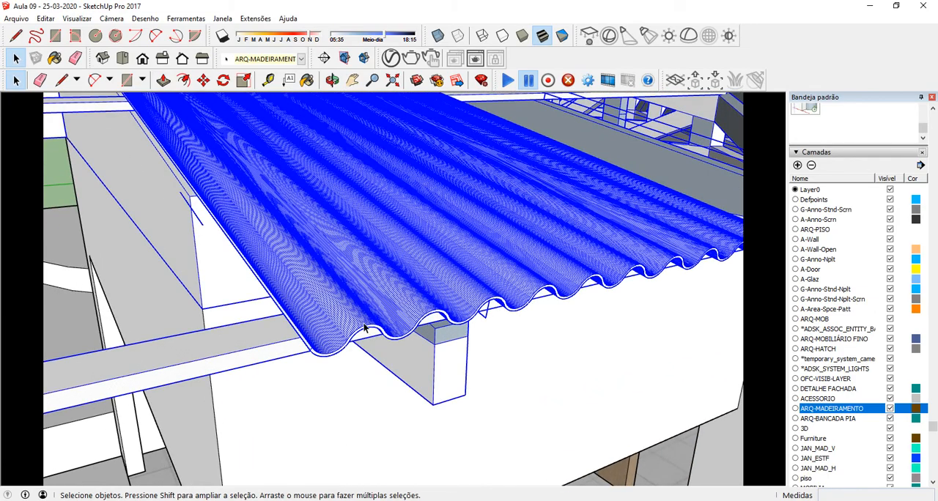
{"action": "scroll", "coordinate": [364, 328], "scroll_direction": "down", "scroll_amount": 5}
{"action": "middle_click_drag", "start_coordinate": [315, 295], "coordinate": [304, 274]}
{"action": "scroll", "coordinate": [312, 293], "scroll_direction": "up", "scroll_amount": 5}
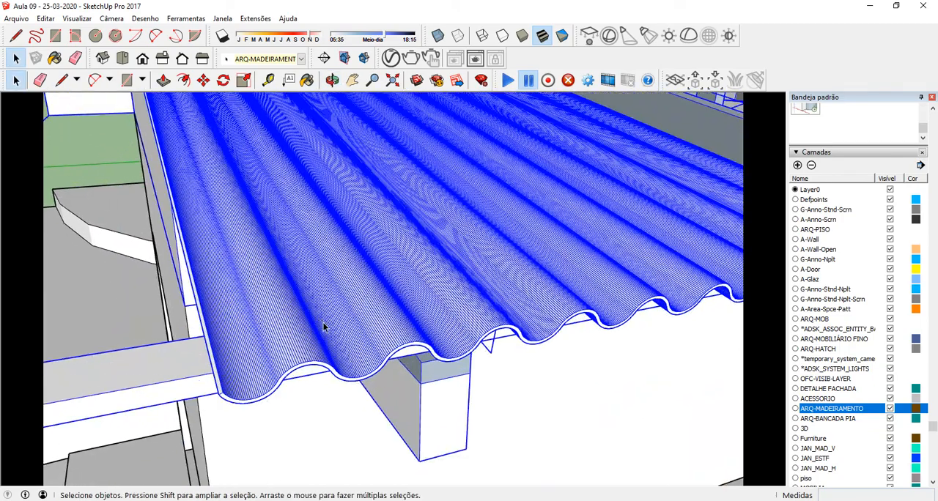
{"action": "scroll", "coordinate": [302, 336], "scroll_direction": "down", "scroll_amount": 6}
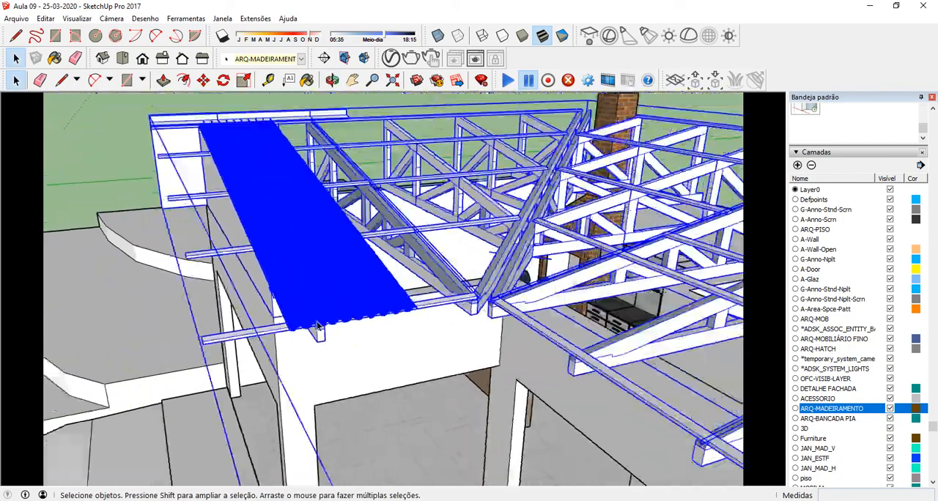
{"action": "middle_click_drag", "start_coordinate": [335, 292], "coordinate": [258, 346]}
{"action": "left_click", "coordinate": [160, 115]}
{"action": "scroll", "coordinate": [330, 431], "scroll_direction": "up", "scroll_amount": 5}
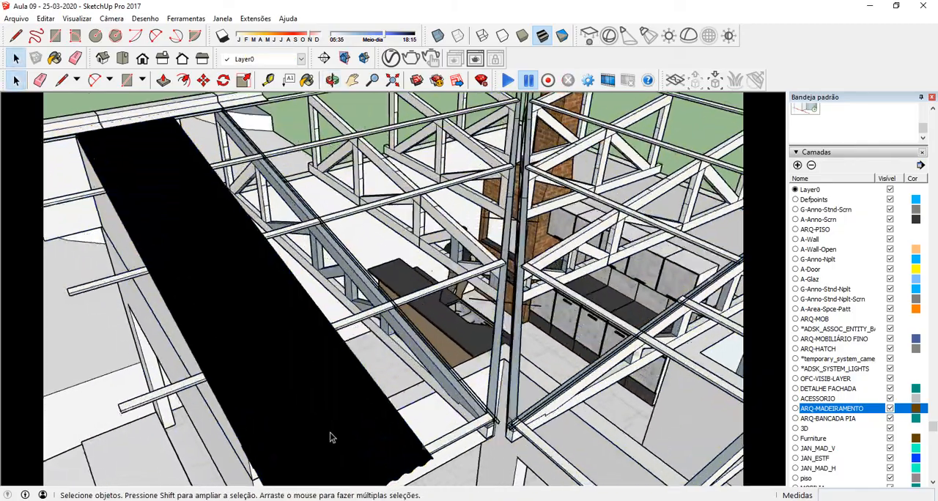
Step: Examine where the corrugated sheet's lower edge meets the eave purlin and the rafter end
{"action": "scroll", "coordinate": [350, 436], "scroll_direction": "up", "scroll_amount": 3}
{"action": "middle_click_drag", "start_coordinate": [409, 387], "coordinate": [311, 178]}
{"action": "scroll", "coordinate": [286, 235], "scroll_direction": "down", "scroll_amount": 6}
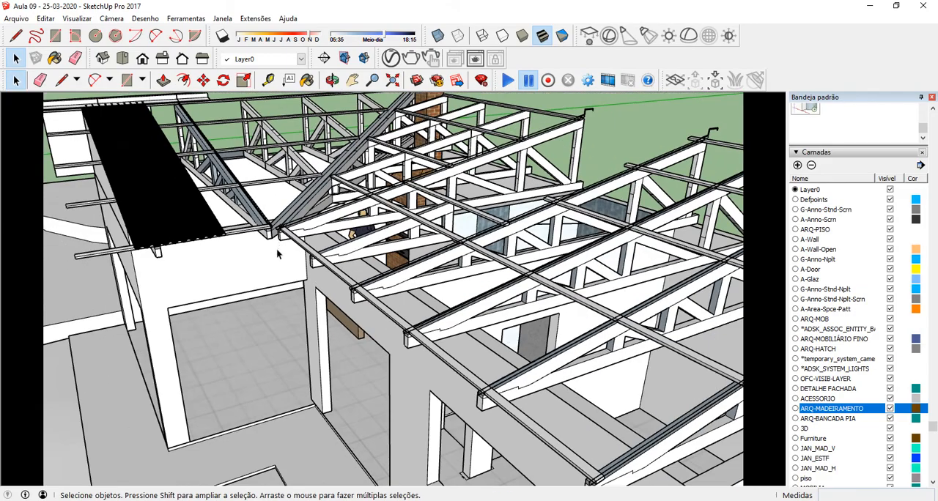
{"action": "middle_click_drag", "start_coordinate": [277, 254], "coordinate": [256, 231]}
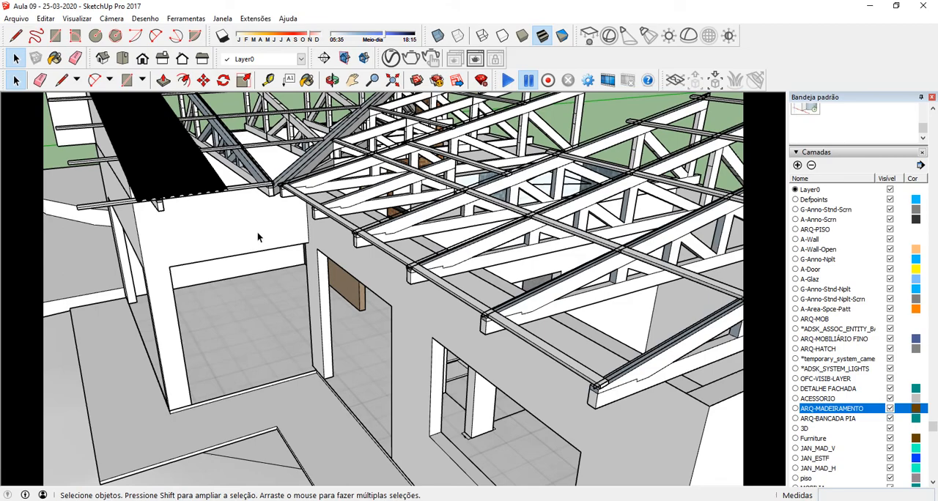
{"action": "middle_click_drag", "start_coordinate": [245, 208], "coordinate": [423, 333]}
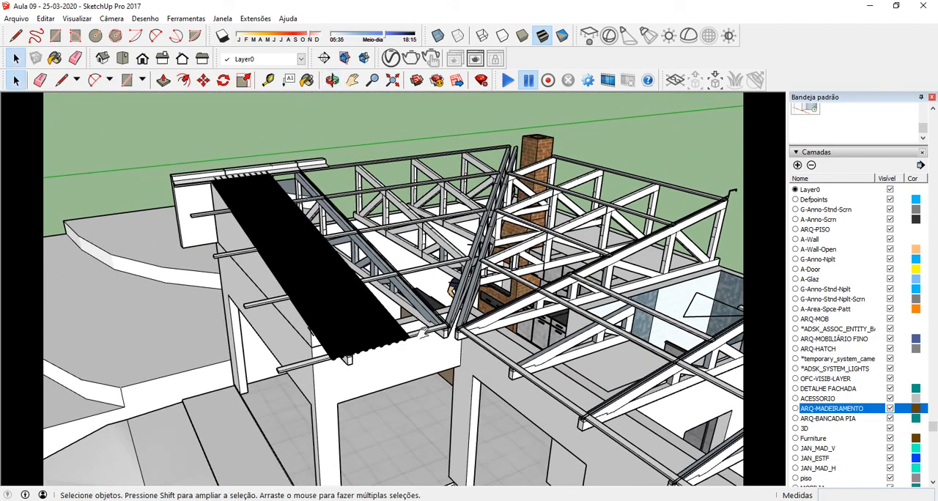
{"action": "middle_click_drag", "start_coordinate": [431, 300], "coordinate": [381, 268]}
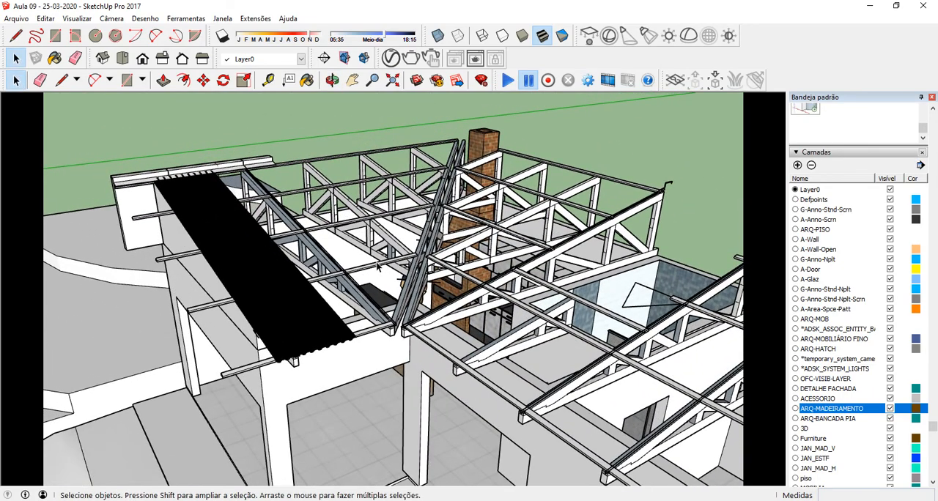
{"action": "scroll", "coordinate": [292, 357], "scroll_direction": "up", "scroll_amount": 10}
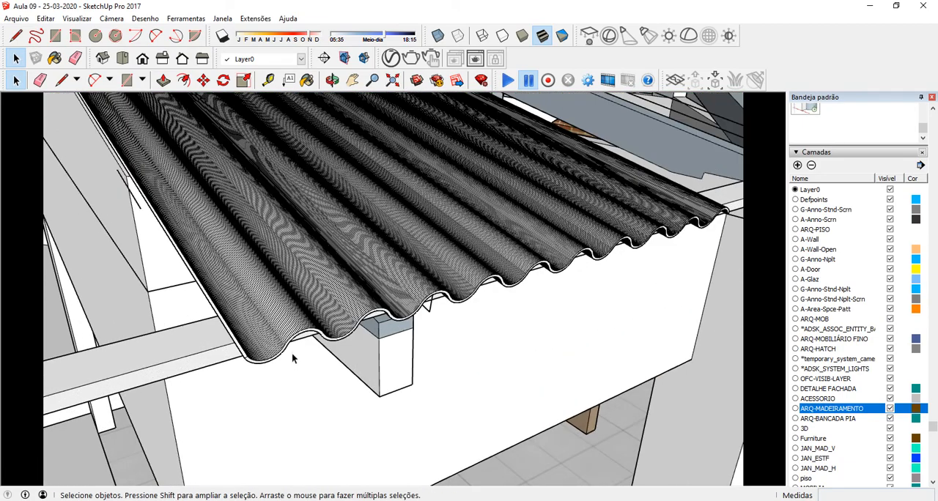
{"action": "middle_click_drag", "start_coordinate": [292, 352], "coordinate": [292, 324]}
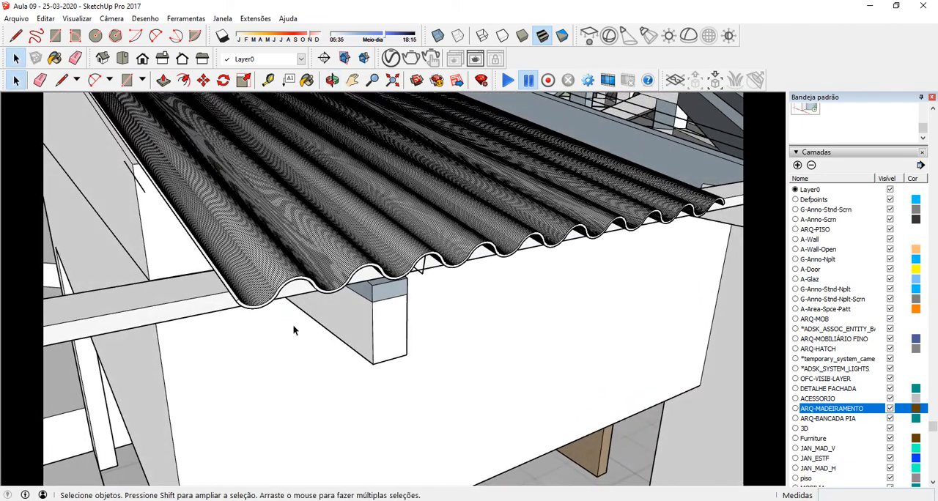
{"action": "scroll", "coordinate": [282, 316], "scroll_direction": "down", "scroll_amount": 4}
{"action": "scroll", "coordinate": [283, 306], "scroll_direction": "up", "scroll_amount": 3}
{"action": "scroll", "coordinate": [283, 309], "scroll_direction": "up", "scroll_amount": 2}
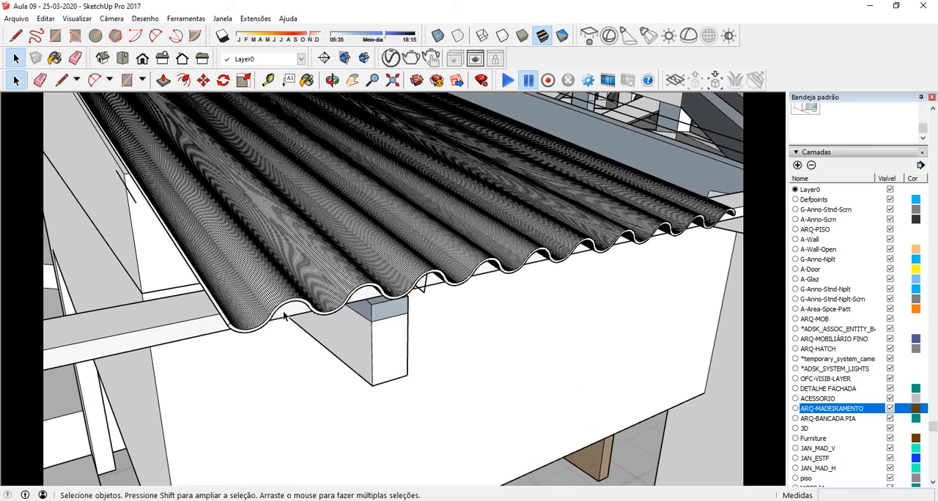
{"action": "scroll", "coordinate": [285, 314], "scroll_direction": "down", "scroll_amount": 5}
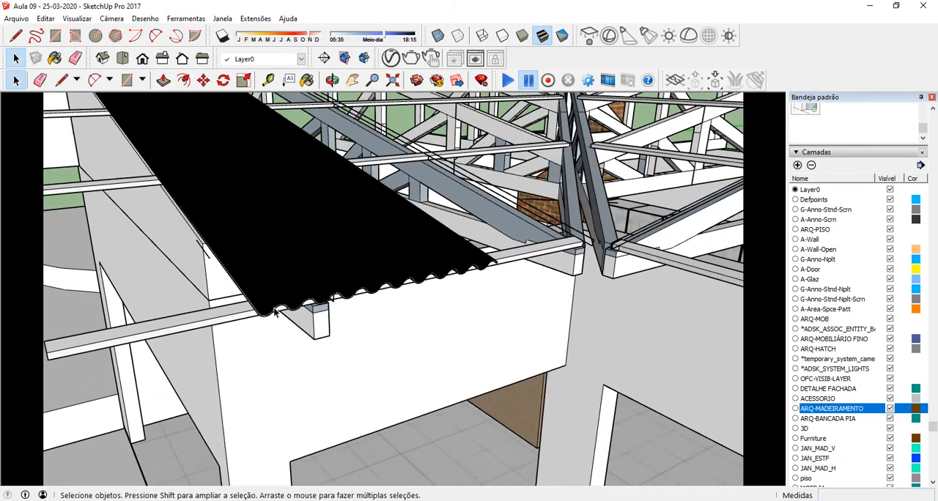
{"action": "middle_click_drag", "start_coordinate": [278, 311], "coordinate": [454, 363]}
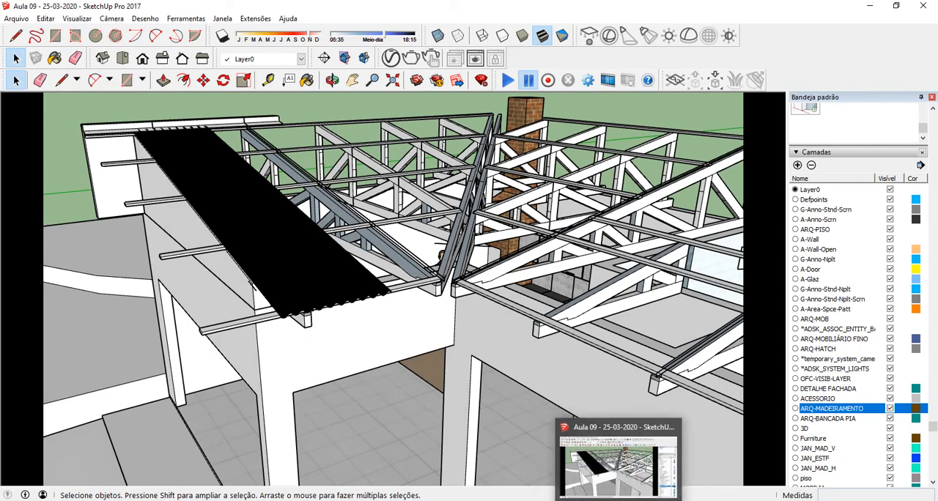
{"action": "left_click", "coordinate": [605, 455]}
{"action": "left_click", "coordinate": [637, 278]}
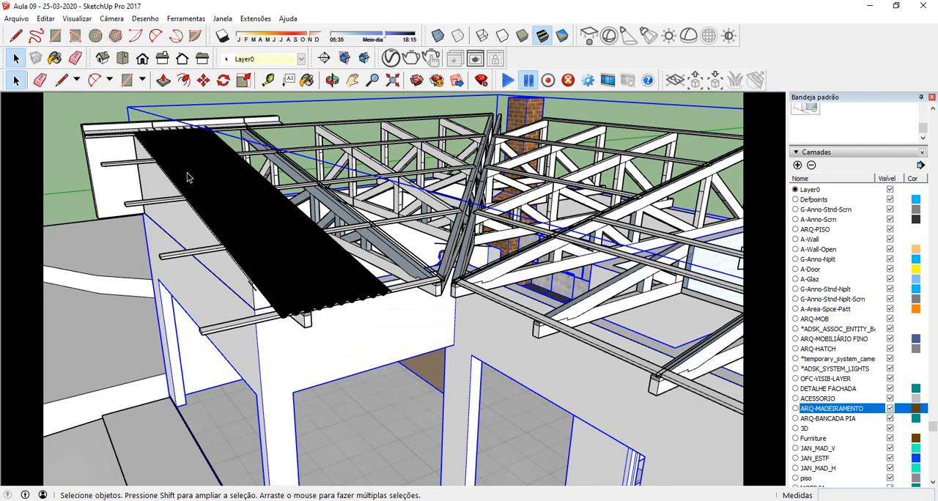
Step: Delete the corrugated roofing sheet from inside the roof framing group and leave the group
{"action": "left_click", "coordinate": [187, 172]}
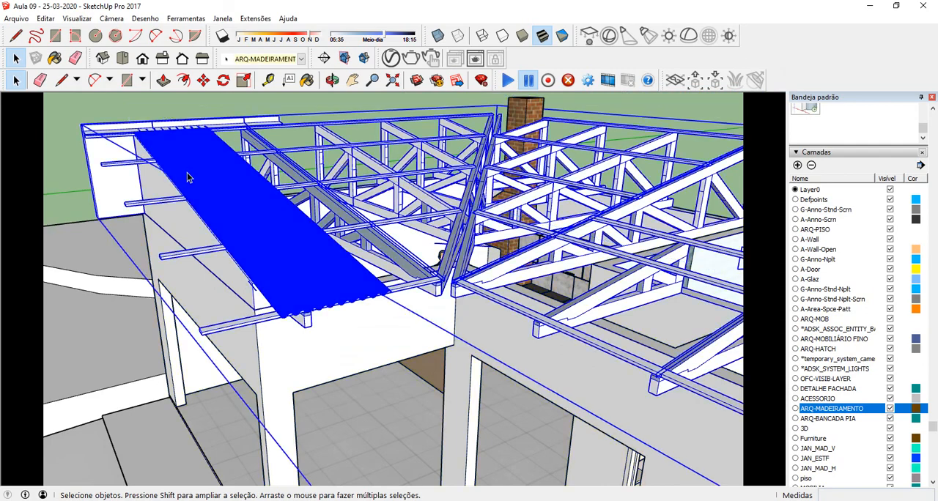
{"action": "left_click", "coordinate": [272, 336]}
{"action": "left_click", "coordinate": [285, 294]}
{"action": "double_click", "coordinate": [306, 288]}
{"action": "left_click", "coordinate": [297, 293]}
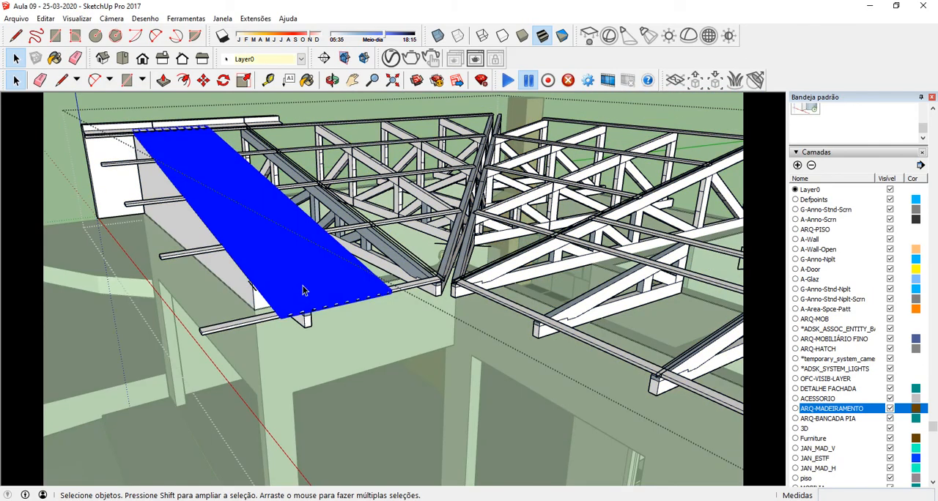
{"action": "key", "text": "Delete"}
{"action": "middle_click_drag", "start_coordinate": [271, 269], "coordinate": [314, 256]}
{"action": "scroll", "coordinate": [293, 253], "scroll_direction": "down", "scroll_amount": 2}
{"action": "left_click", "coordinate": [139, 135]}
{"action": "scroll", "coordinate": [264, 331], "scroll_direction": "up", "scroll_amount": 4}
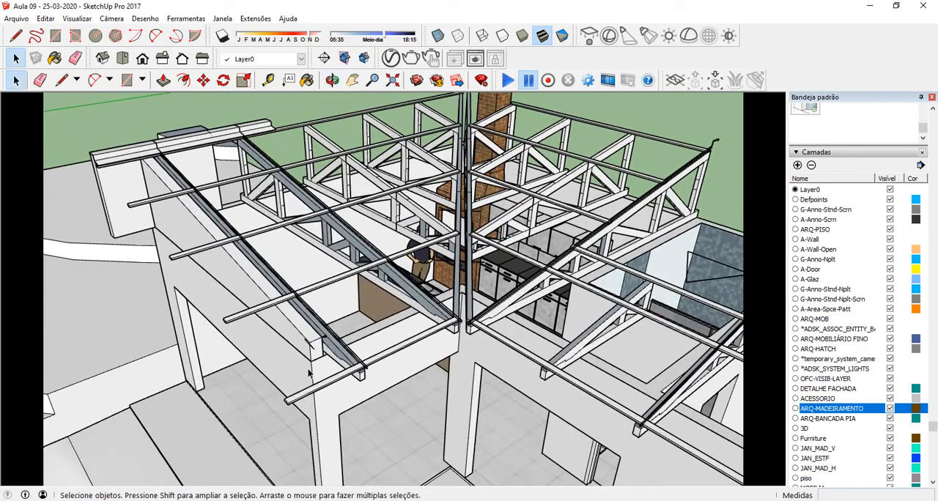
Step: Inspect the bare purlins and their overhanging ends along the eave and across the roof
{"action": "middle_click_drag", "start_coordinate": [307, 368], "coordinate": [302, 330]}
{"action": "scroll", "coordinate": [268, 318], "scroll_direction": "up", "scroll_amount": 6}
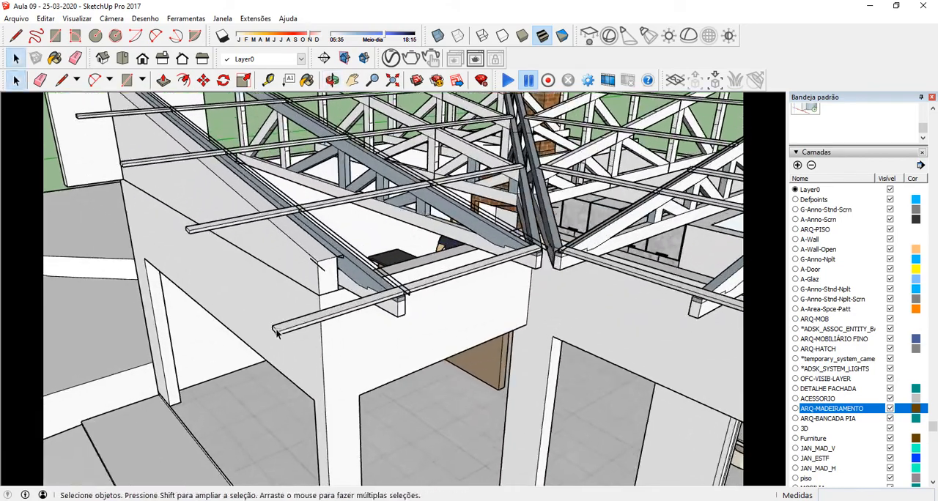
{"action": "scroll", "coordinate": [247, 289], "scroll_direction": "down", "scroll_amount": 5}
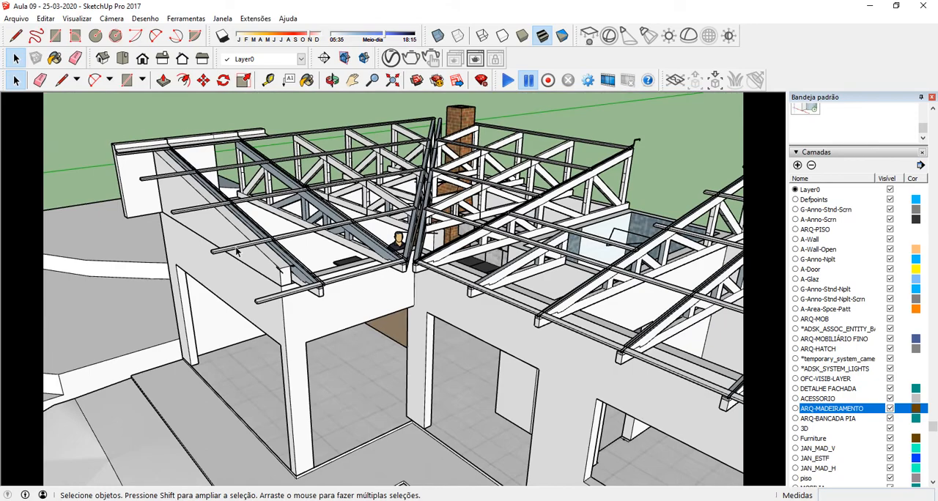
{"action": "left_click", "coordinate": [236, 248]}
{"action": "scroll", "coordinate": [213, 269], "scroll_direction": "down", "scroll_amount": 3}
{"action": "left_click", "coordinate": [258, 136]}
{"action": "middle_click_drag", "start_coordinate": [247, 203], "coordinate": [255, 224]}
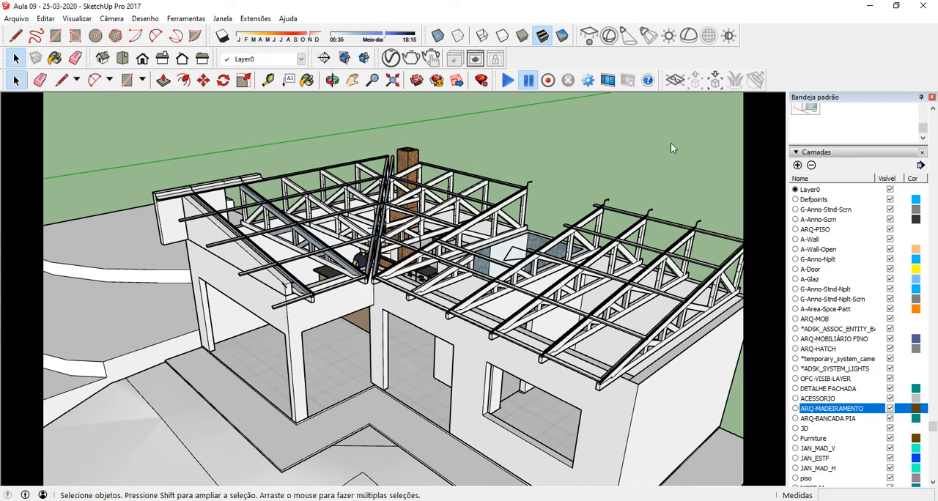
Step: Add a new layer to the model and name it TELHA PORTUGUESA
{"action": "scroll", "coordinate": [826, 212], "scroll_direction": "up", "scroll_amount": 2}
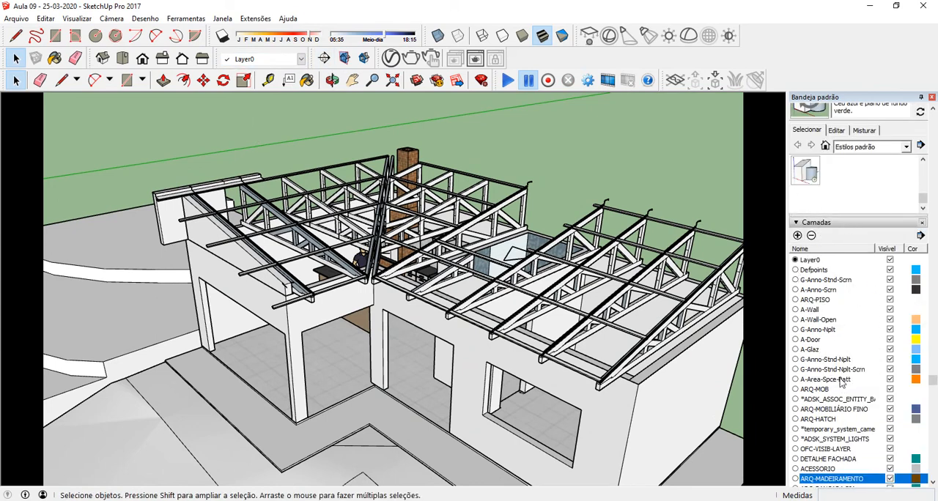
{"action": "scroll", "coordinate": [841, 382], "scroll_direction": "down", "scroll_amount": 2}
{"action": "left_click", "coordinate": [797, 166]}
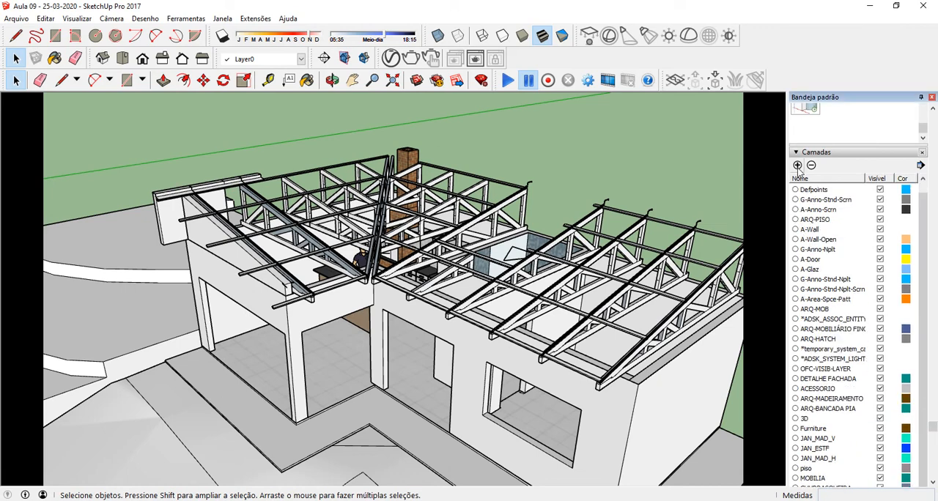
{"action": "scroll", "coordinate": [841, 341], "scroll_direction": "down", "scroll_amount": 2}
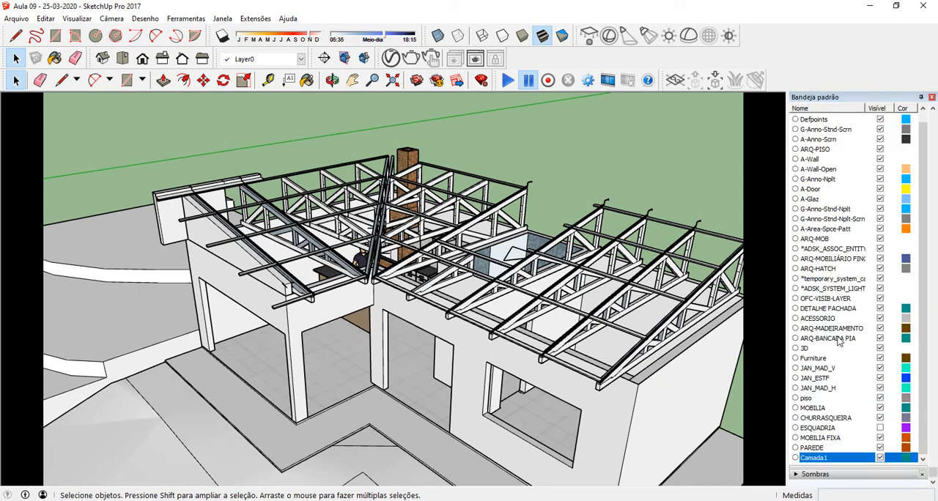
{"action": "double_click", "coordinate": [814, 458]}
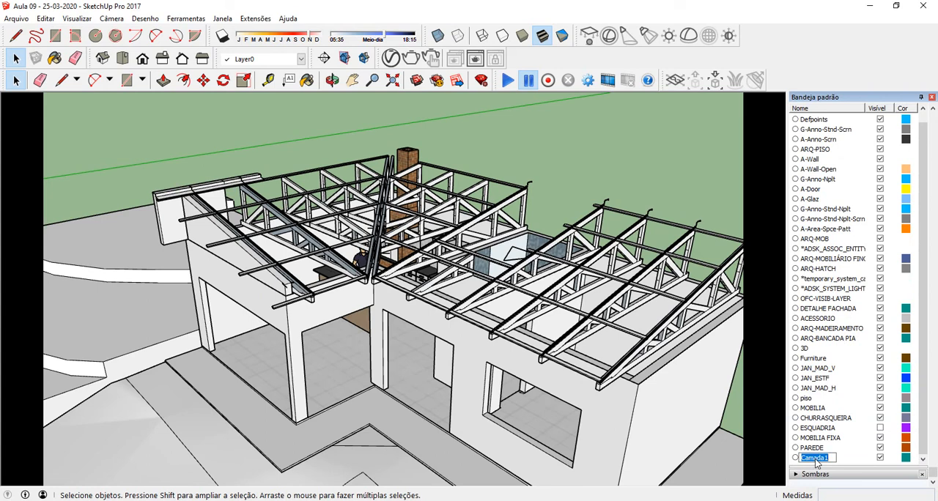
{"action": "type", "text": "TELHA PORTUGUESA"}
{"action": "key", "text": "Return"}
Step: Change the TELHA PORTUGUESA layer's colour to a terracotta orange and make it the active layer
{"action": "left_click", "coordinate": [904, 458]}
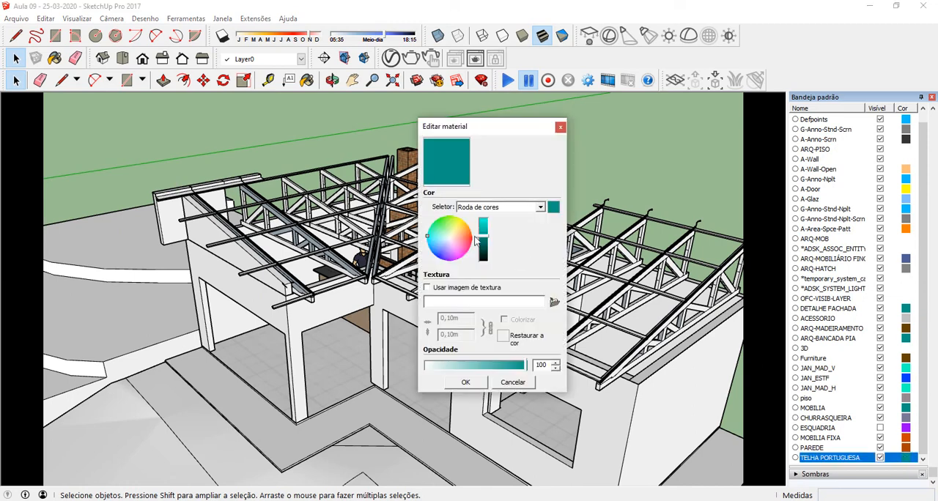
{"action": "left_click", "coordinate": [462, 243]}
{"action": "left_click", "coordinate": [454, 245]}
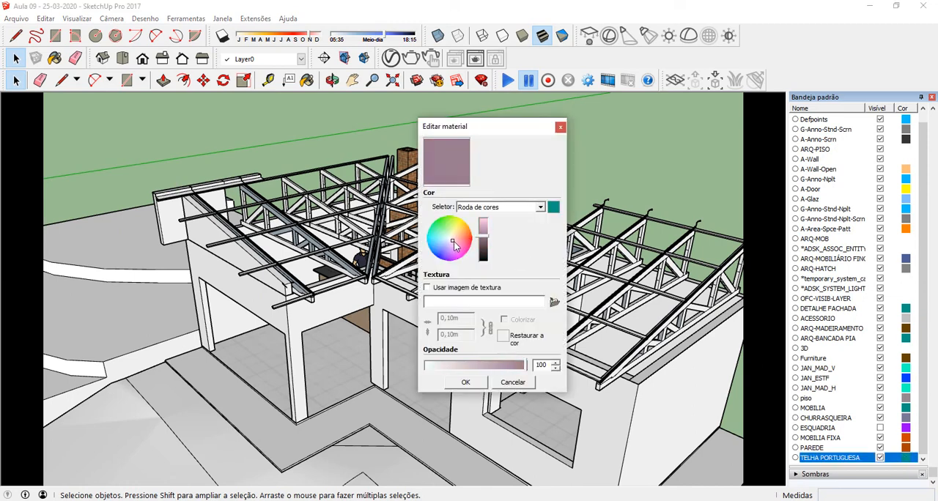
{"action": "left_click", "coordinate": [457, 240]}
{"action": "left_click_drag", "start_coordinate": [457, 243], "coordinate": [488, 231]}
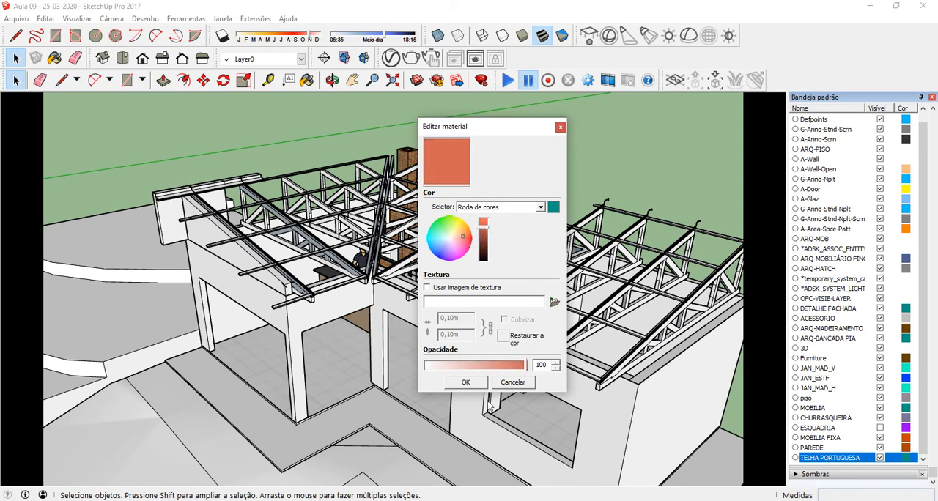
{"action": "left_click", "coordinate": [475, 382]}
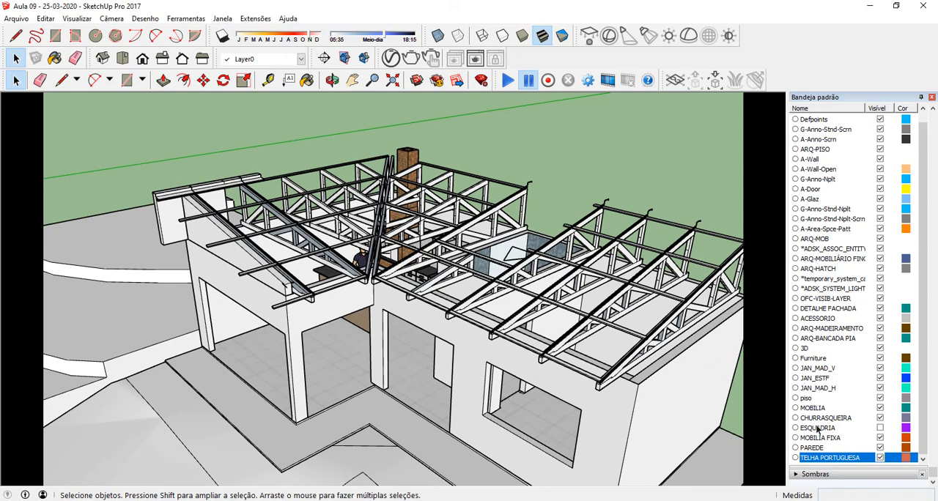
{"action": "left_click", "coordinate": [796, 458]}
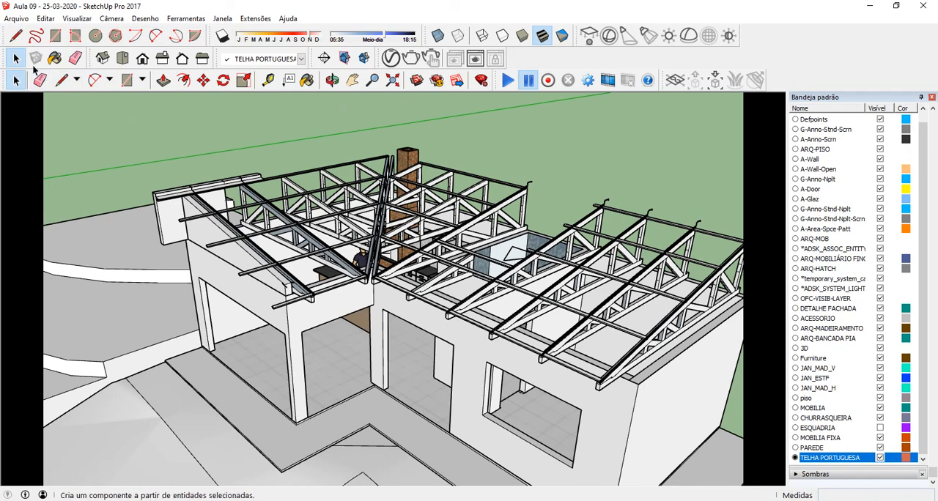
Step: Draw a line from the outer end of the eave purlin up the slope to the top purlin's end beside the parapet
{"action": "scroll", "coordinate": [165, 192], "scroll_direction": "up", "scroll_amount": 5}
{"action": "scroll", "coordinate": [165, 192], "scroll_direction": "down", "scroll_amount": 3}
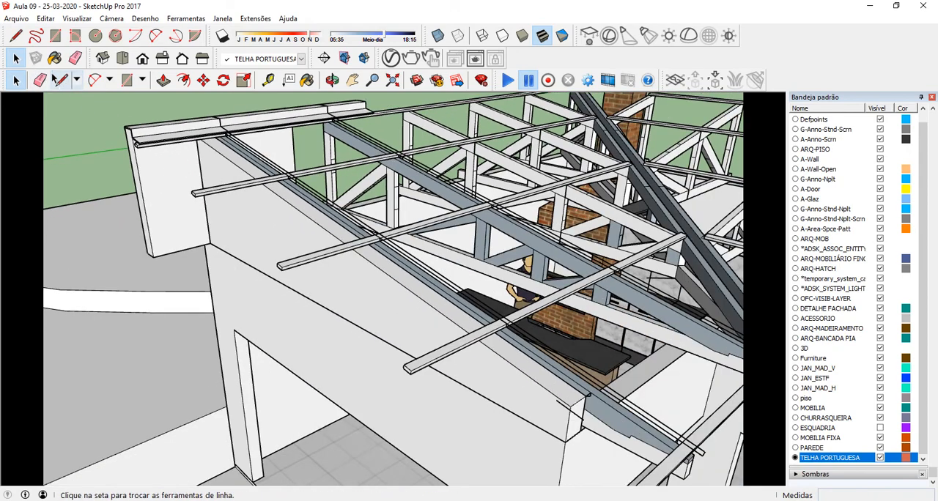
{"action": "key", "text": "l"}
{"action": "scroll", "coordinate": [315, 269], "scroll_direction": "down", "scroll_amount": 2}
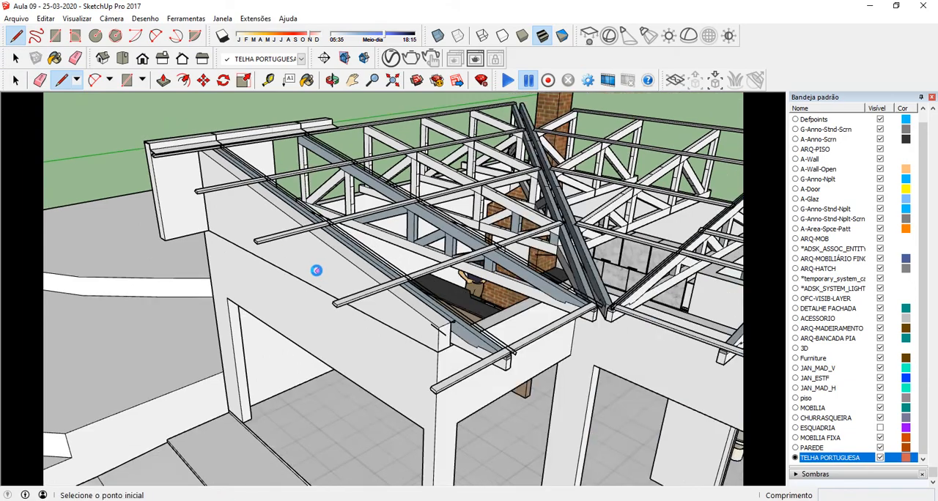
{"action": "scroll", "coordinate": [474, 384], "scroll_direction": "up", "scroll_amount": 3}
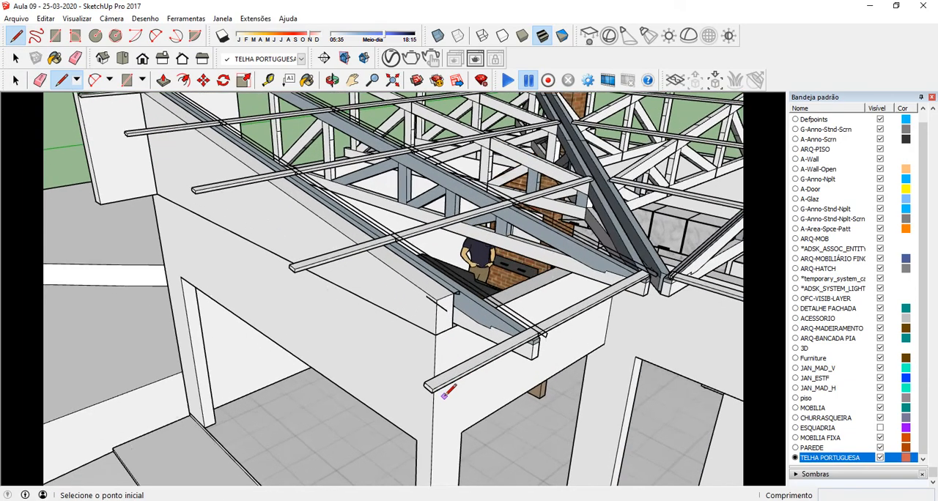
{"action": "left_click", "coordinate": [427, 385]}
{"action": "scroll", "coordinate": [325, 283], "scroll_direction": "down", "scroll_amount": 4}
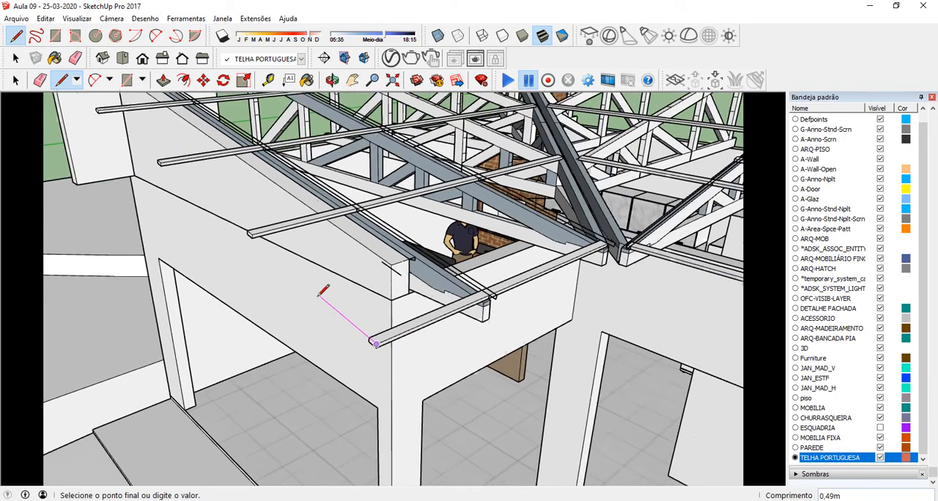
{"action": "middle_click_drag", "start_coordinate": [325, 283], "coordinate": [172, 194]}
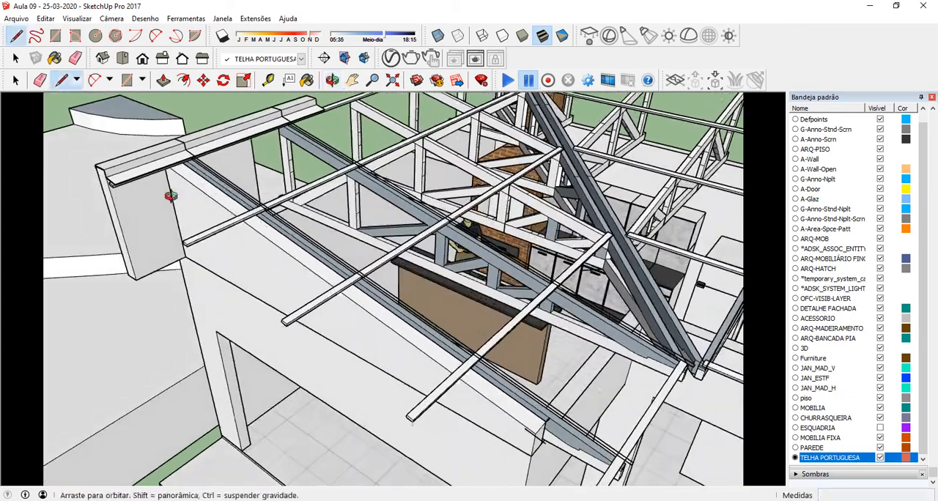
{"action": "scroll", "coordinate": [207, 207], "scroll_direction": "up", "scroll_amount": 5}
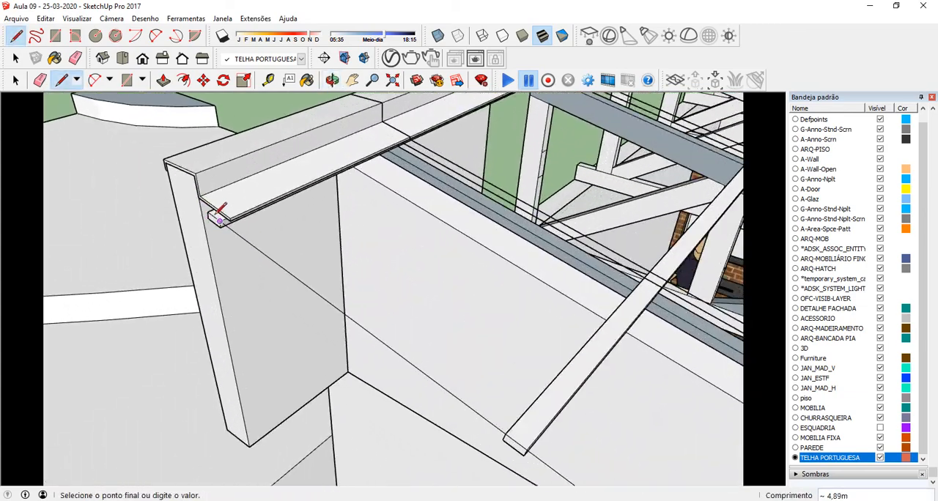
Step: Continue the roof outline along the top purlin to its inner end at the double valley rafters near the chimney
{"action": "scroll", "coordinate": [216, 219], "scroll_direction": "down", "scroll_amount": 5}
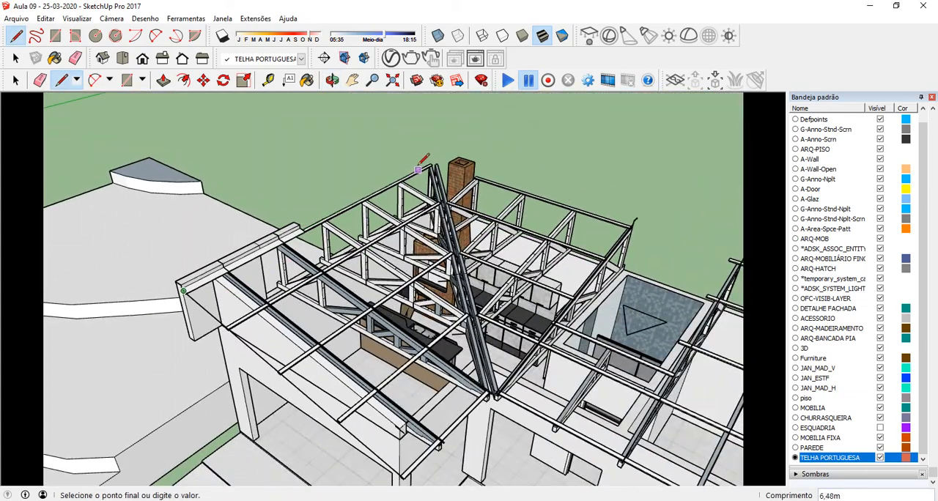
{"action": "scroll", "coordinate": [423, 160], "scroll_direction": "up", "scroll_amount": 6}
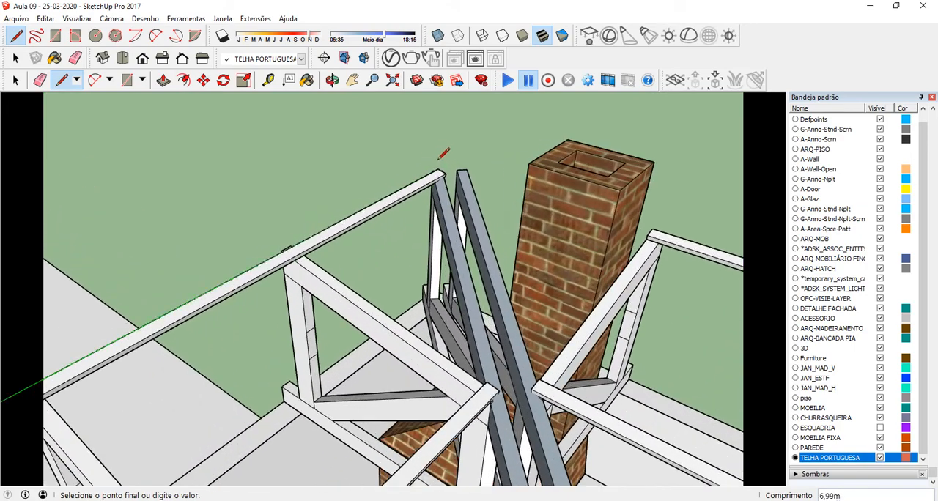
{"action": "middle_click_drag", "start_coordinate": [428, 159], "coordinate": [434, 170]}
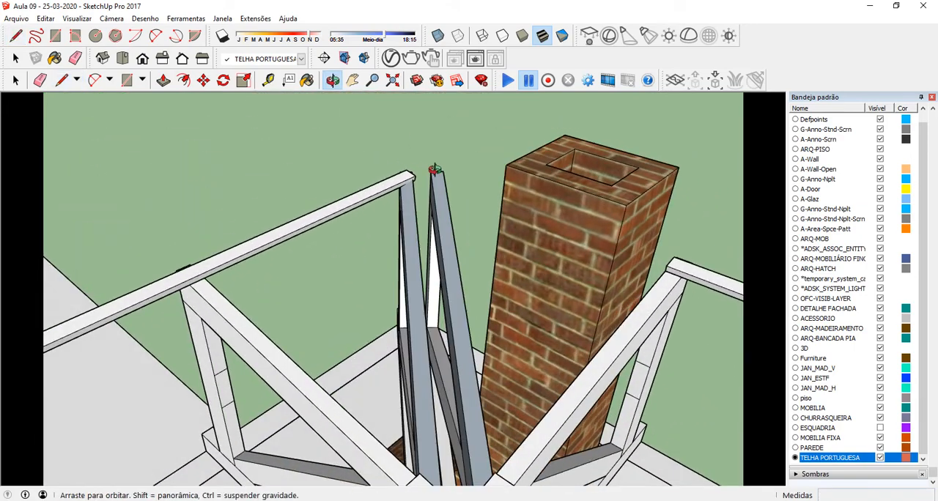
{"action": "scroll", "coordinate": [432, 169], "scroll_direction": "up", "scroll_amount": 4}
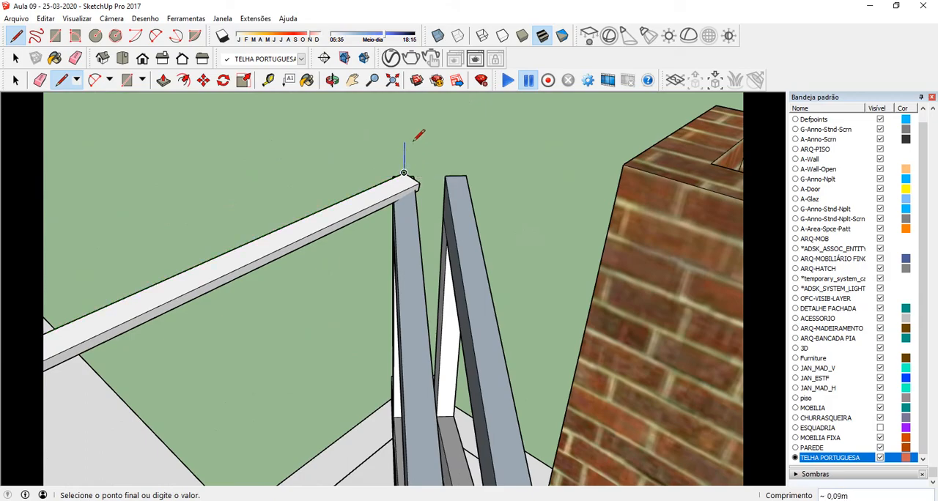
Step: Close the roof outline down the valley rafter and along the eave purlin to its starting corner, forming a sloping face
{"action": "scroll", "coordinate": [403, 173], "scroll_direction": "down", "scroll_amount": 8}
{"action": "middle_click_drag", "start_coordinate": [405, 146], "coordinate": [397, 165]}
{"action": "scroll", "coordinate": [378, 177], "scroll_direction": "down", "scroll_amount": 4}
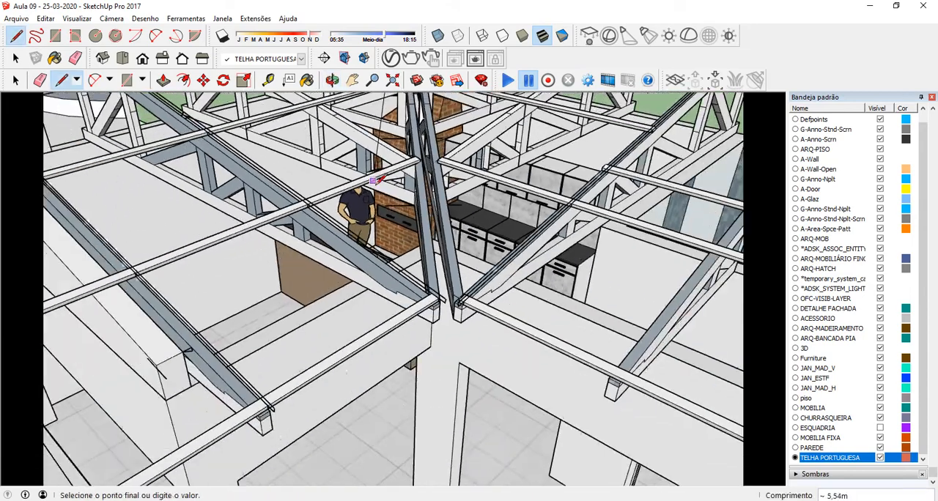
{"action": "scroll", "coordinate": [442, 301], "scroll_direction": "up", "scroll_amount": 3}
{"action": "scroll", "coordinate": [442, 295], "scroll_direction": "up", "scroll_amount": 1}
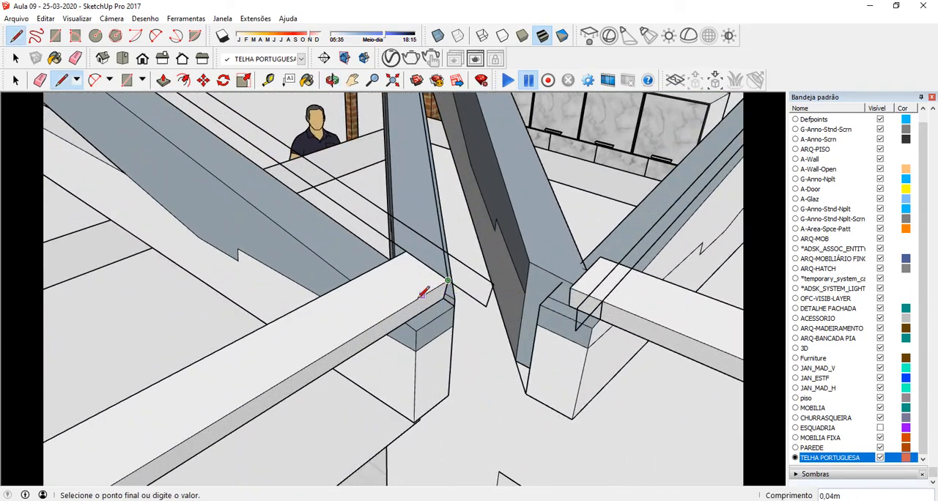
{"action": "scroll", "coordinate": [423, 293], "scroll_direction": "down", "scroll_amount": 6}
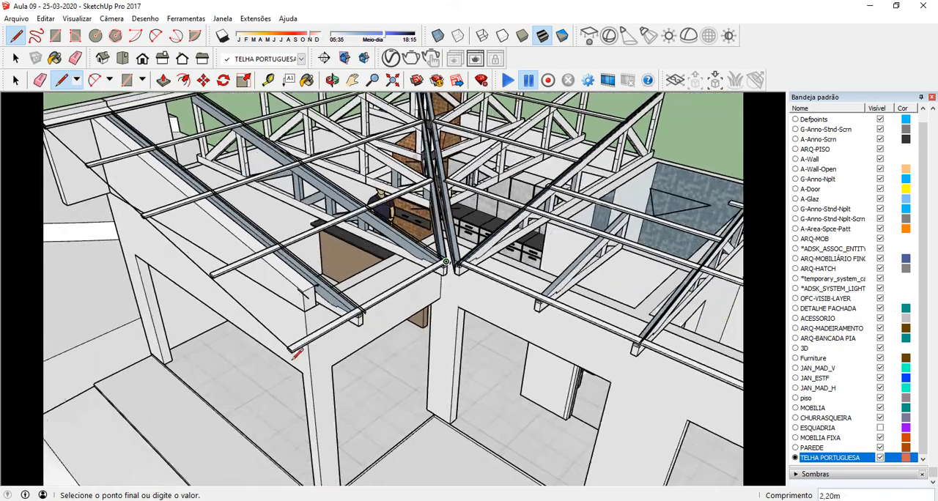
{"action": "scroll", "coordinate": [297, 355], "scroll_direction": "up", "scroll_amount": 5}
{"action": "left_click", "coordinate": [291, 318]}
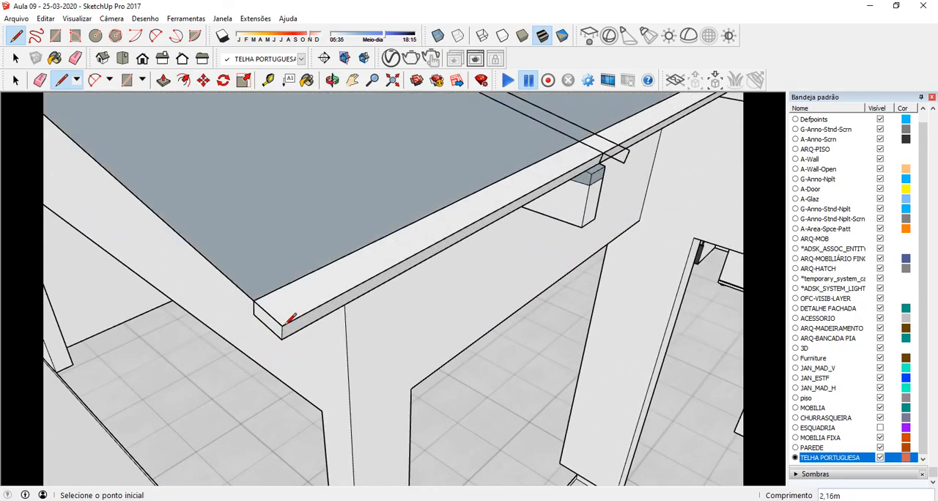
{"action": "scroll", "coordinate": [291, 319], "scroll_direction": "down", "scroll_amount": 7}
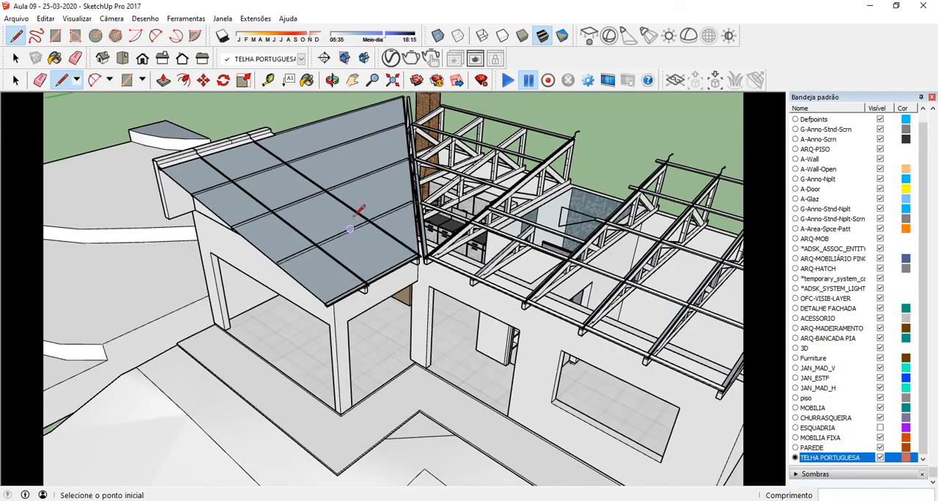
Step: Group the new sloping roof face together with its boundary edges
{"action": "middle_click_drag", "start_coordinate": [359, 210], "coordinate": [300, 266]}
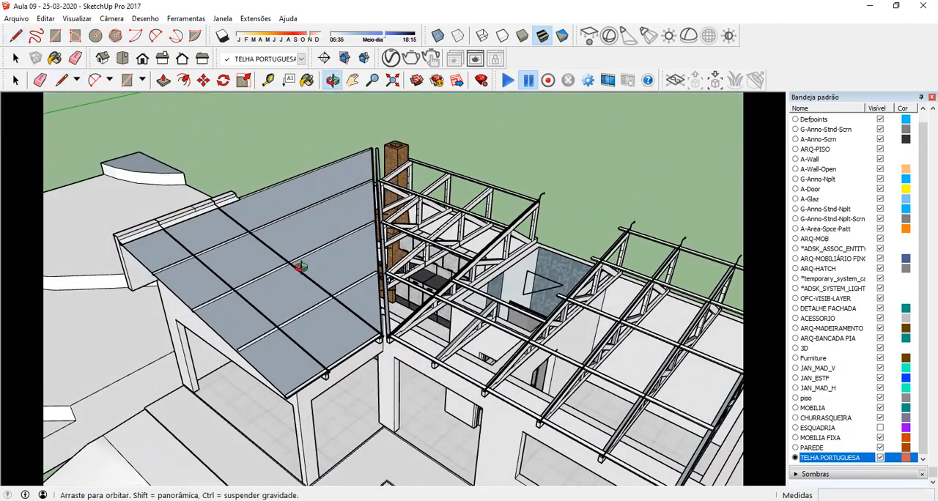
{"action": "scroll", "coordinate": [342, 285], "scroll_direction": "up", "scroll_amount": 6}
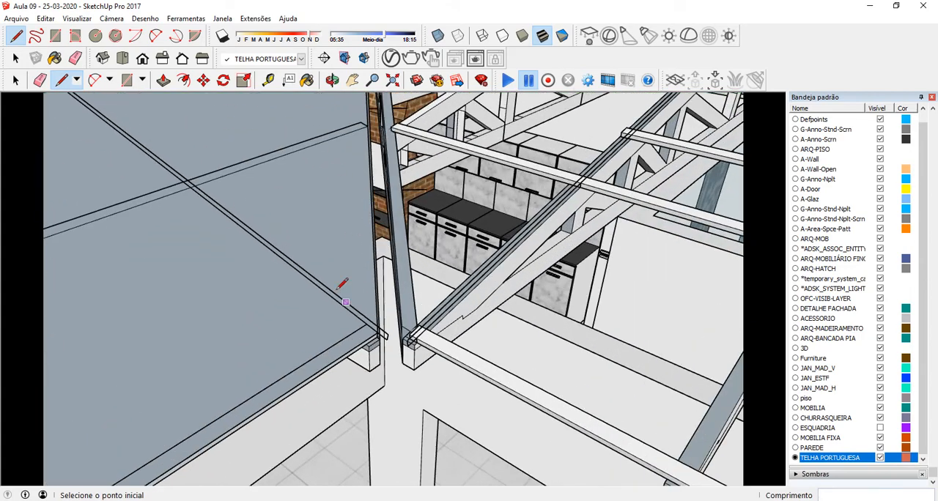
{"action": "scroll", "coordinate": [377, 198], "scroll_direction": "down", "scroll_amount": 5}
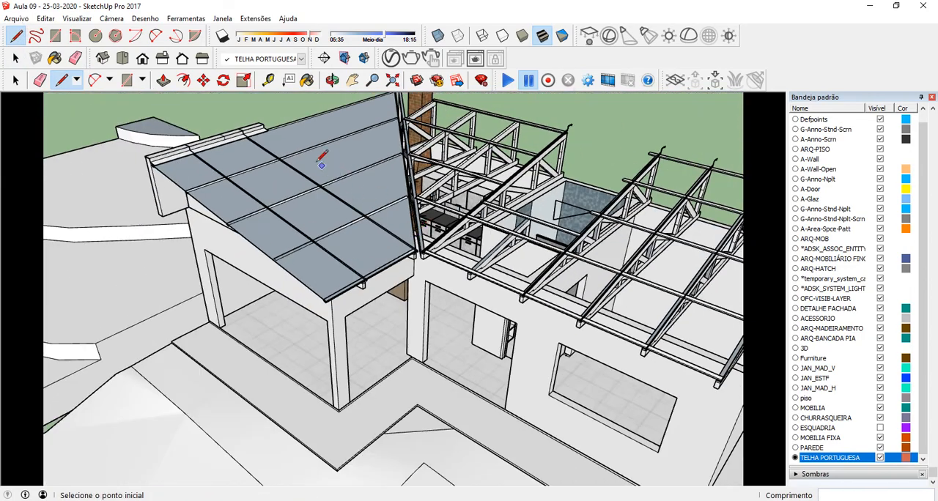
{"action": "left_click", "coordinate": [15, 58]}
{"action": "left_click", "coordinate": [289, 186]}
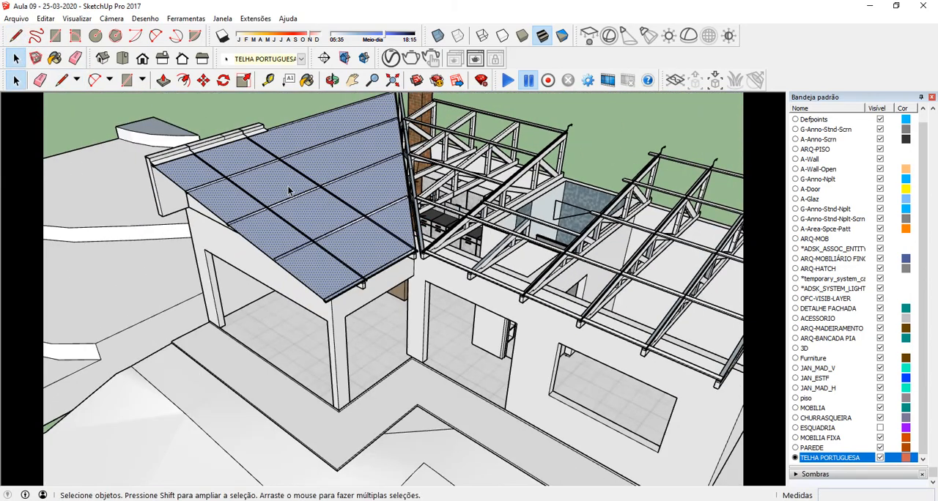
{"action": "right_click", "coordinate": [289, 189]}
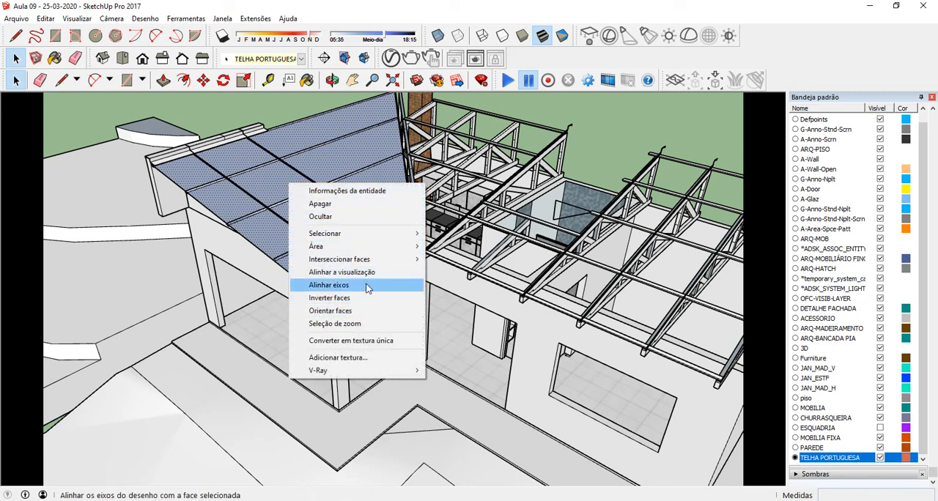
{"action": "double_click", "coordinate": [277, 182]}
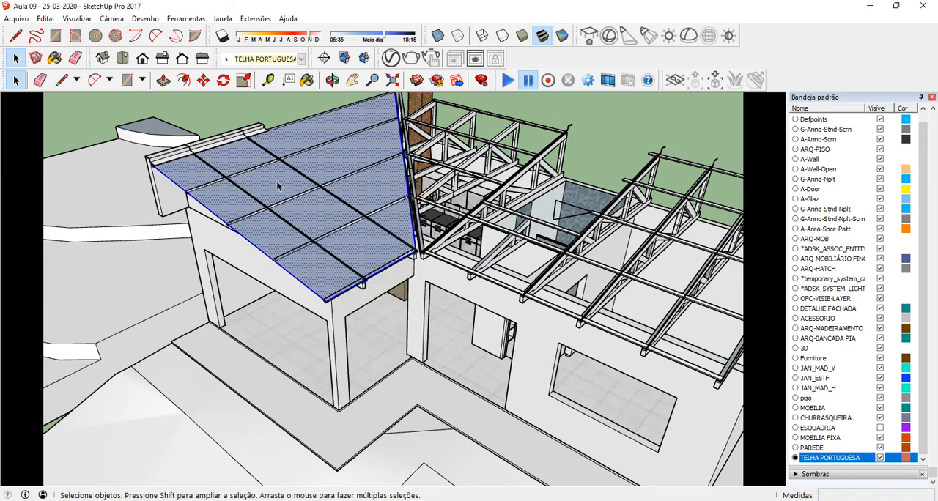
{"action": "right_click", "coordinate": [277, 181]}
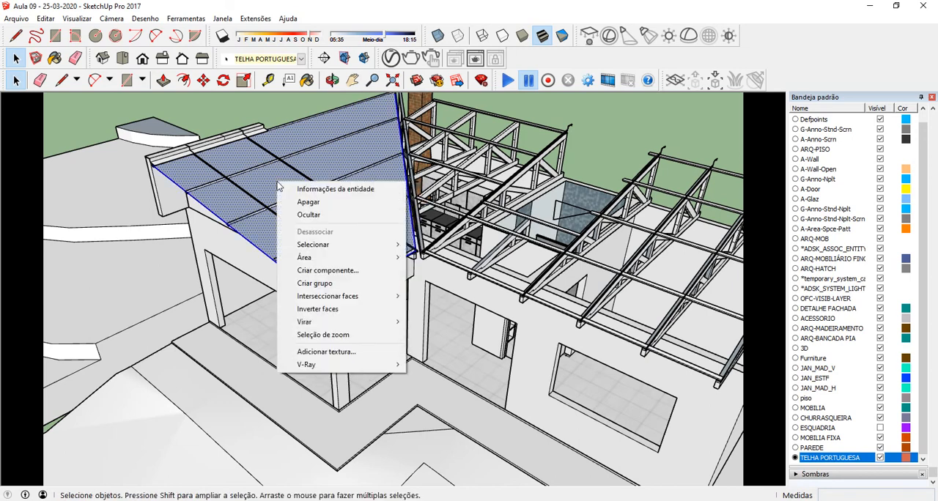
{"action": "left_click", "coordinate": [322, 283]}
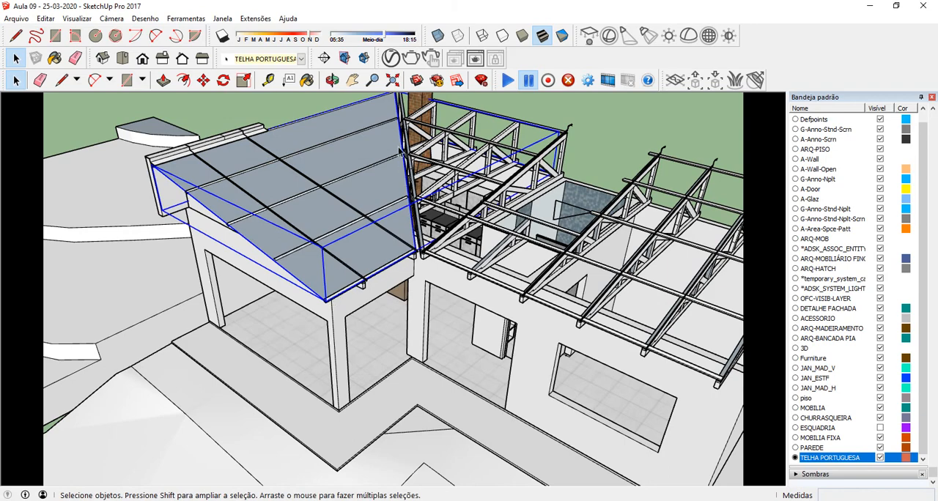
Step: Reverse the roof face inside its group so the front side points outward, and leave the group
{"action": "scroll", "coordinate": [161, 179], "scroll_direction": "up", "scroll_amount": 6}
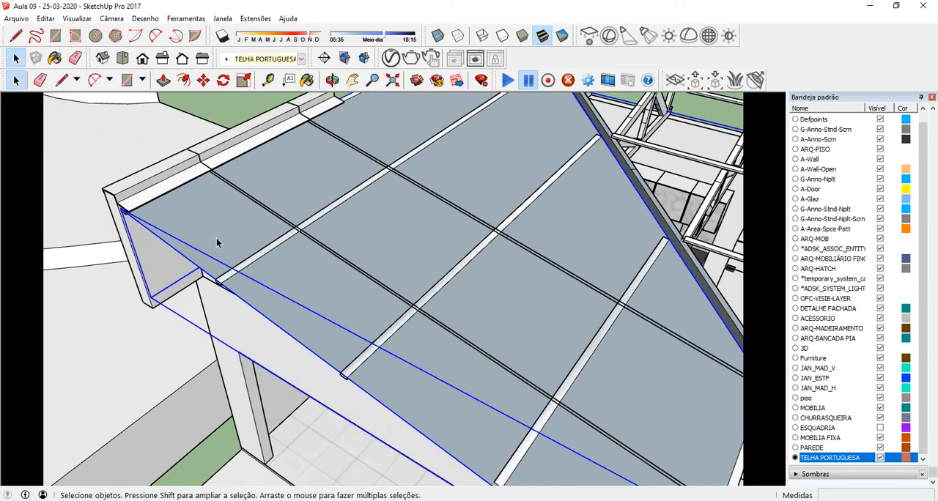
{"action": "middle_click_drag", "start_coordinate": [231, 221], "coordinate": [294, 300]}
{"action": "key", "text": "space"}
{"action": "right_click", "coordinate": [359, 233]}
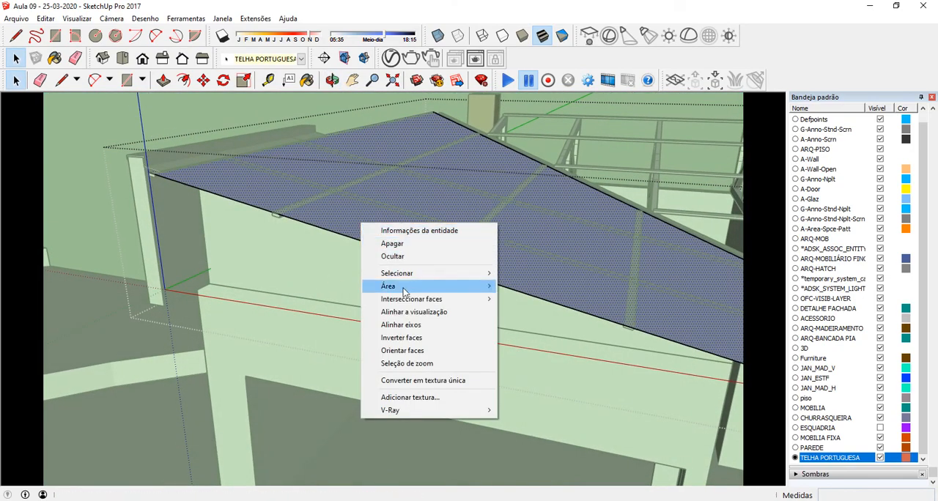
{"action": "left_click", "coordinate": [418, 333]}
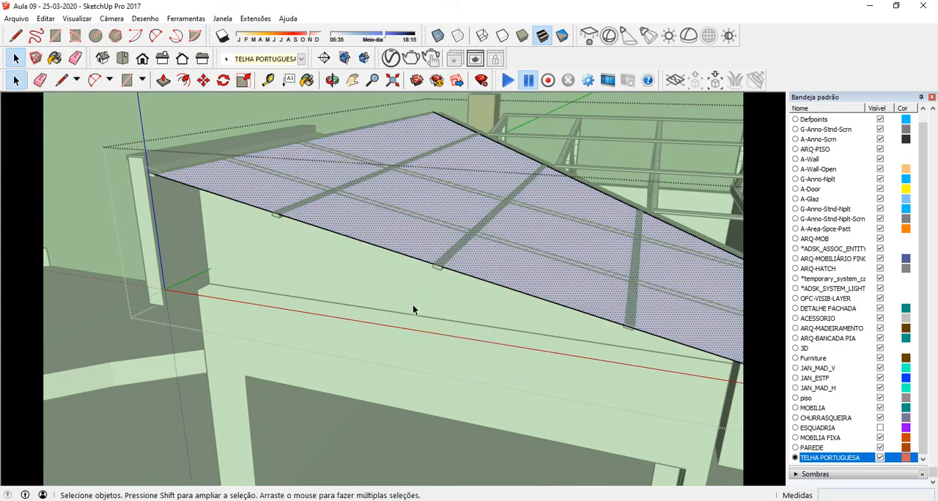
{"action": "middle_click_drag", "start_coordinate": [446, 259], "coordinate": [312, 290]}
{"action": "scroll", "coordinate": [183, 223], "scroll_direction": "down", "scroll_amount": 6}
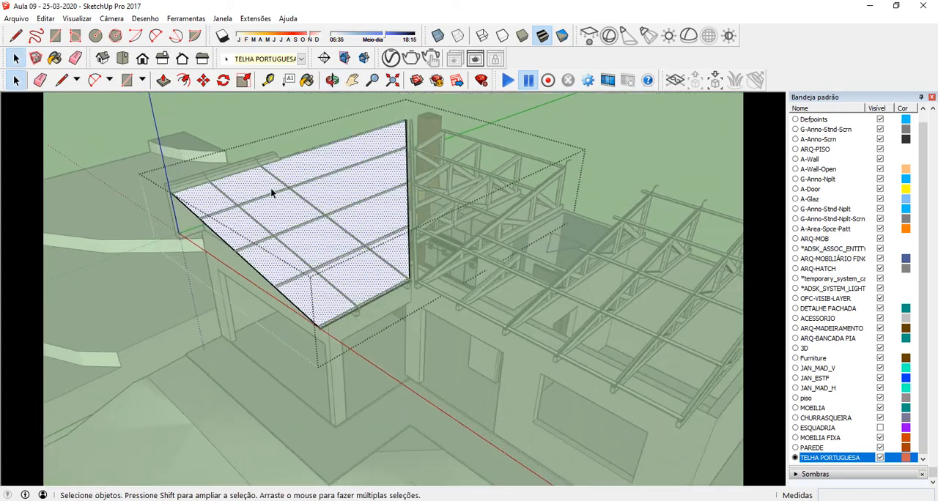
{"action": "scroll", "coordinate": [269, 186], "scroll_direction": "up", "scroll_amount": 4}
{"action": "middle_click_drag", "start_coordinate": [302, 254], "coordinate": [333, 218]}
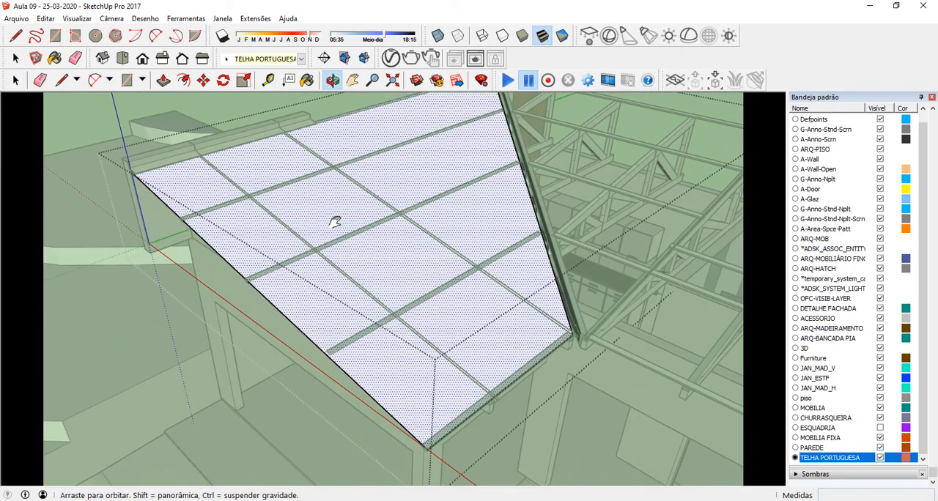
{"action": "left_click", "coordinate": [88, 137]}
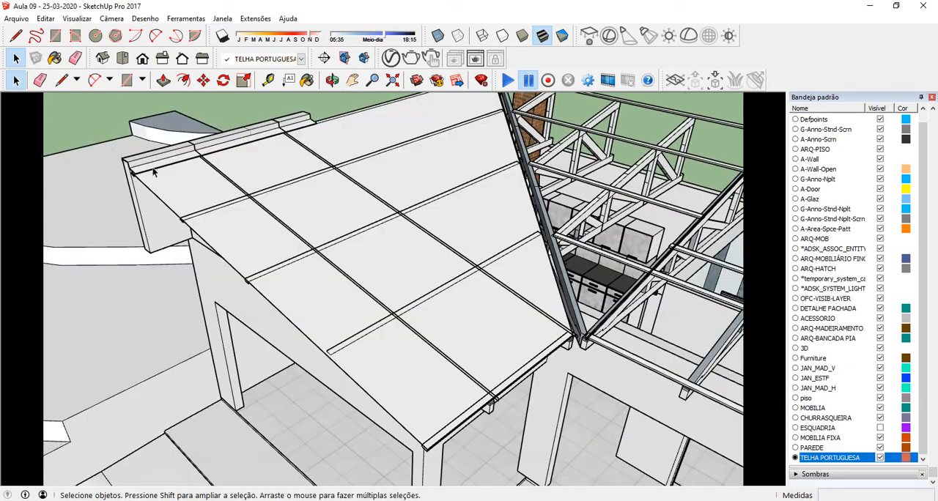
Step: Move the grouped roof face upward by 0,01 m so it sits above the purlins along the whole slope
{"action": "middle_click_drag", "start_coordinate": [154, 171], "coordinate": [331, 329]}
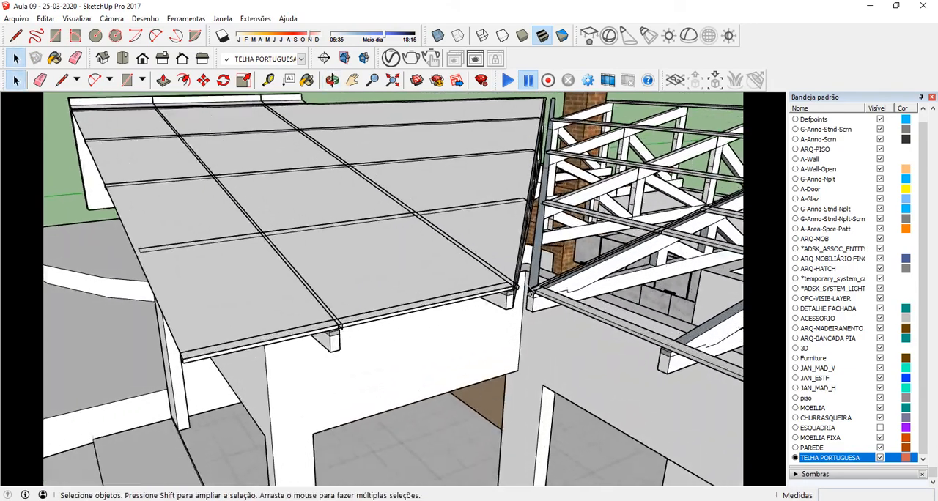
{"action": "scroll", "coordinate": [513, 289], "scroll_direction": "up", "scroll_amount": 8}
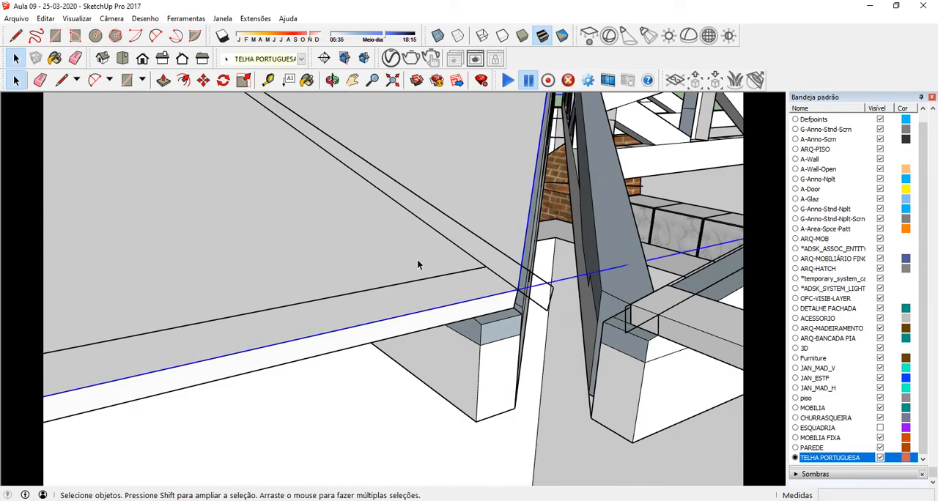
{"action": "scroll", "coordinate": [417, 265], "scroll_direction": "down", "scroll_amount": 10}
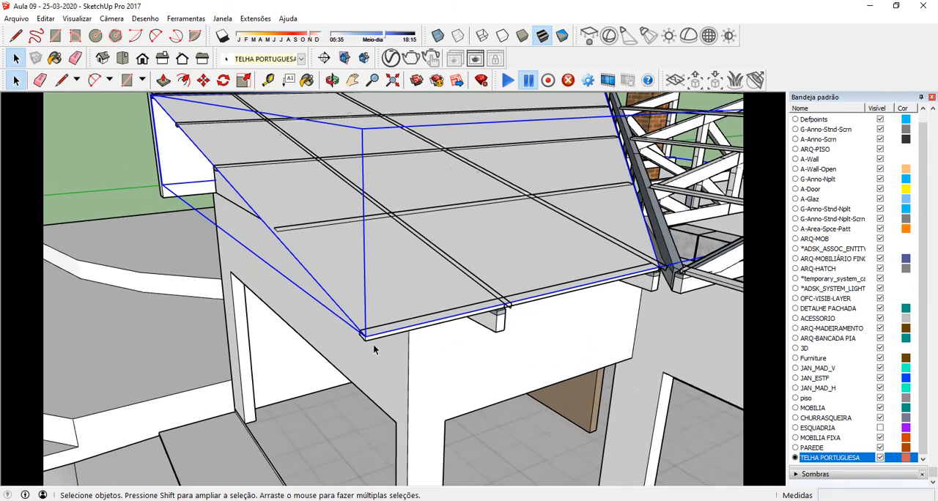
{"action": "scroll", "coordinate": [373, 350], "scroll_direction": "up", "scroll_amount": 8}
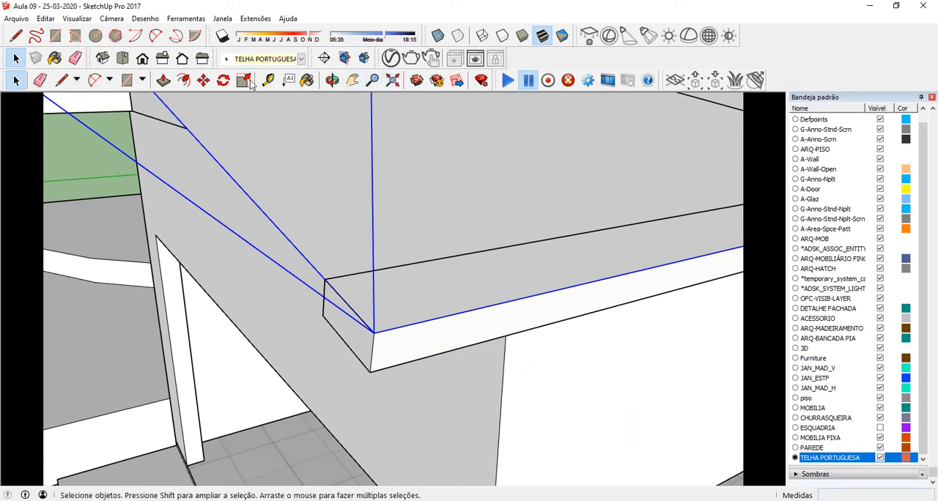
{"action": "left_click", "coordinate": [203, 80]}
{"action": "left_click", "coordinate": [540, 419]}
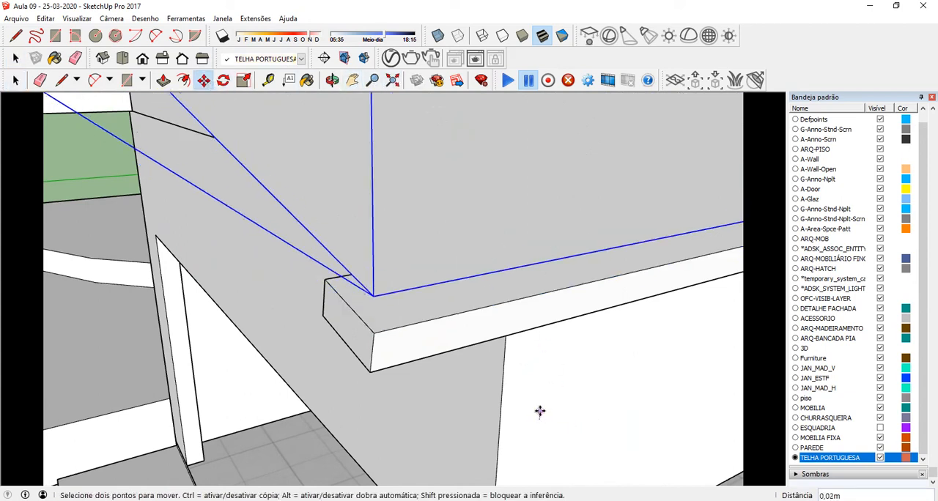
{"action": "scroll", "coordinate": [537, 412], "scroll_direction": "up", "scroll_amount": 3}
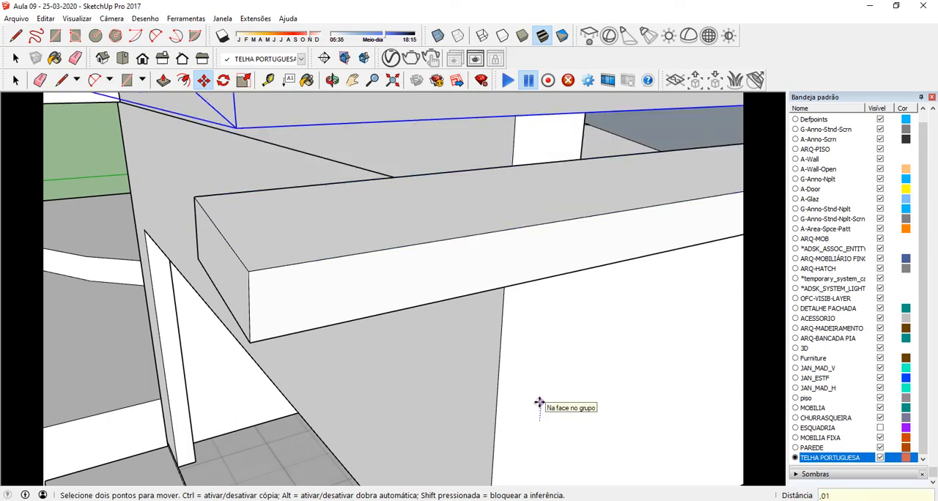
{"action": "middle_click_drag", "start_coordinate": [527, 450], "coordinate": [346, 251]}
{"action": "scroll", "coordinate": [184, 105], "scroll_direction": "up", "scroll_amount": 5}
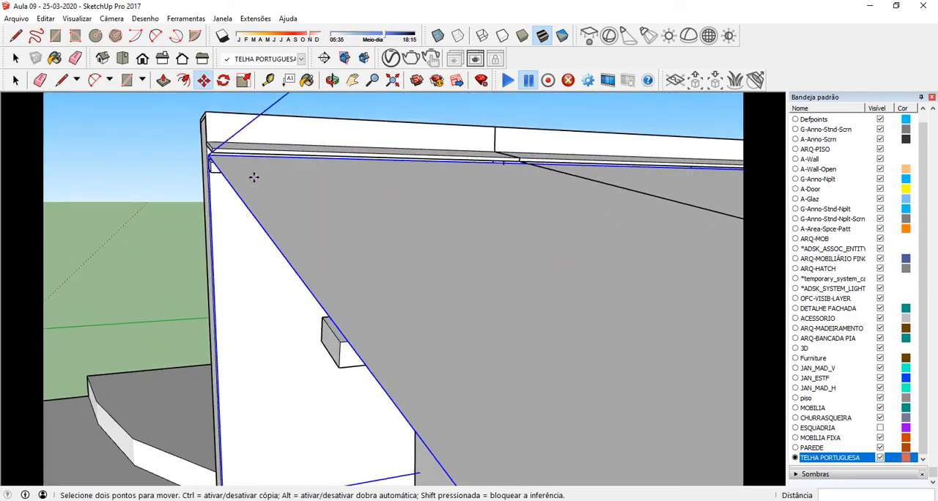
{"action": "middle_click_drag", "start_coordinate": [254, 177], "coordinate": [115, 182]}
{"action": "scroll", "coordinate": [165, 178], "scroll_direction": "down", "scroll_amount": 5}
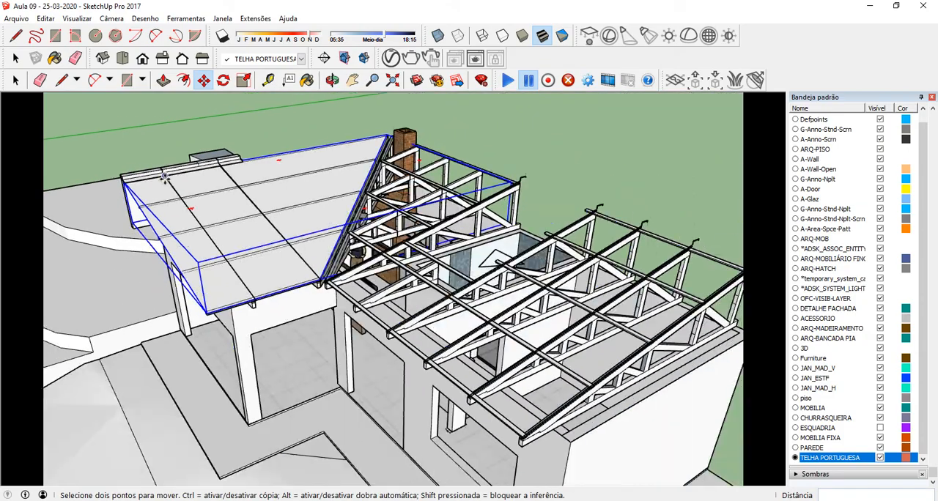
{"action": "scroll", "coordinate": [181, 193], "scroll_direction": "up", "scroll_amount": 6}
{"action": "middle_click_drag", "start_coordinate": [226, 223], "coordinate": [331, 212], "text": "shift"}
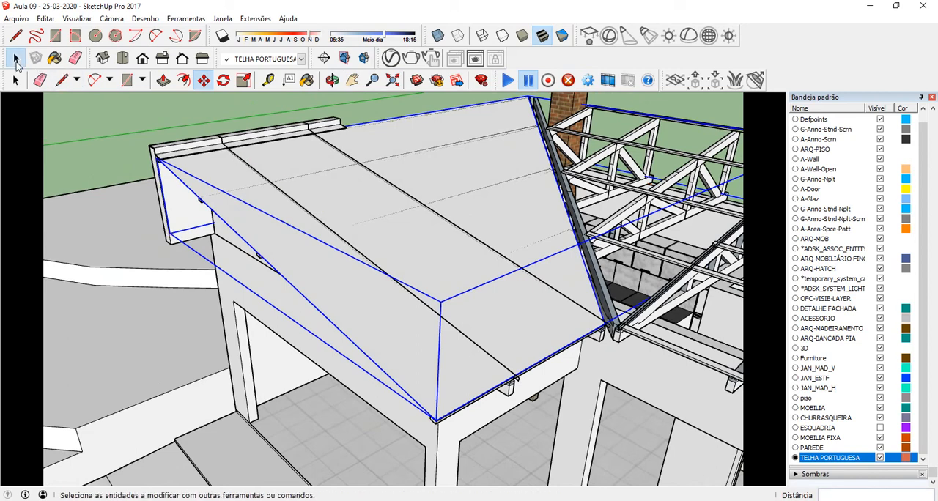
Step: Open the truss beneath the new roof face and delete its leftover sloping sheet line and the short edge at the eave
{"action": "left_click", "coordinate": [16, 59]}
{"action": "scroll", "coordinate": [517, 381], "scroll_direction": "up", "scroll_amount": 8}
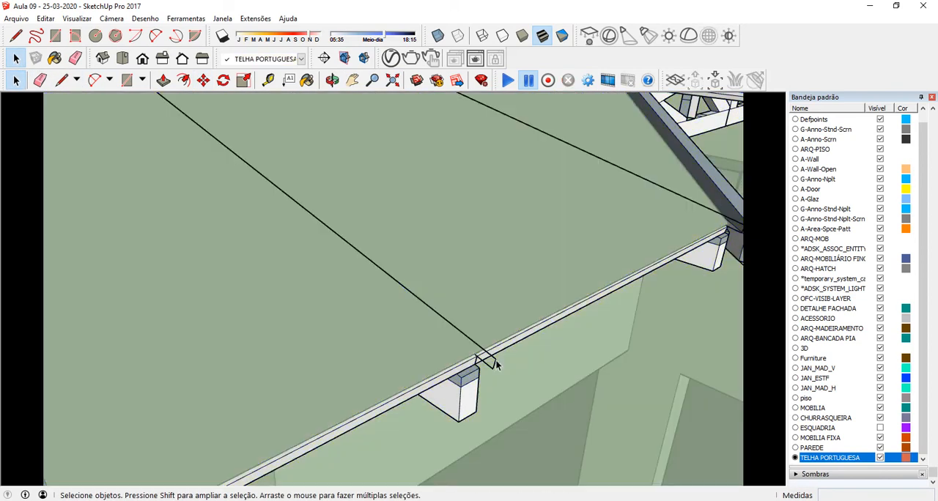
{"action": "left_click", "coordinate": [494, 368]}
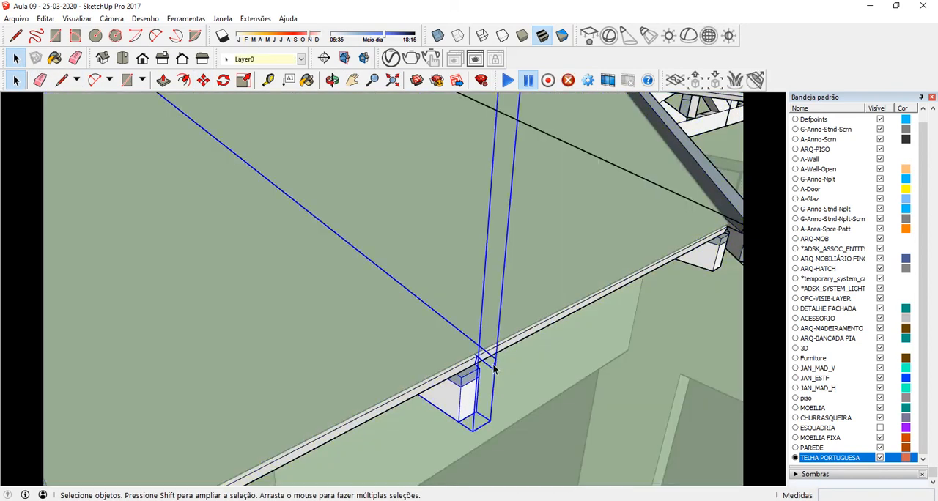
{"action": "double_click", "coordinate": [494, 368]}
{"action": "left_click", "coordinate": [494, 369]}
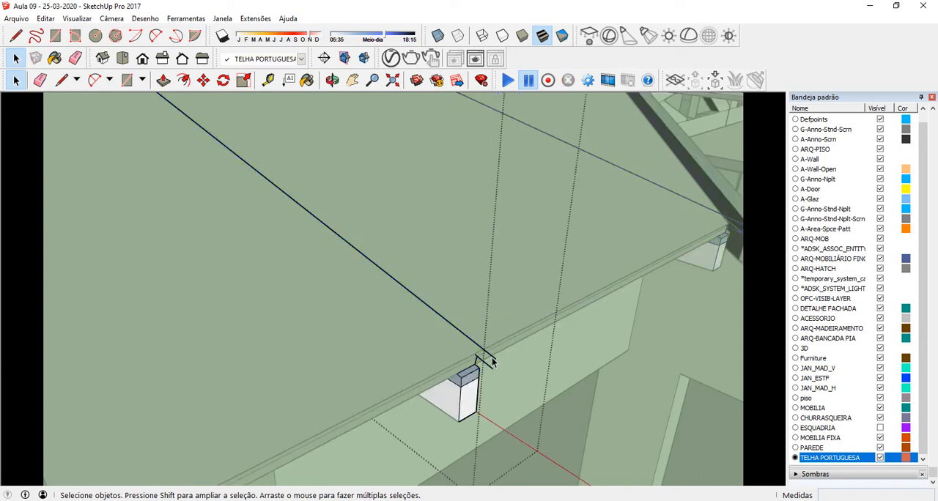
{"action": "left_click", "coordinate": [495, 363]}
{"action": "key", "text": "Delete"}
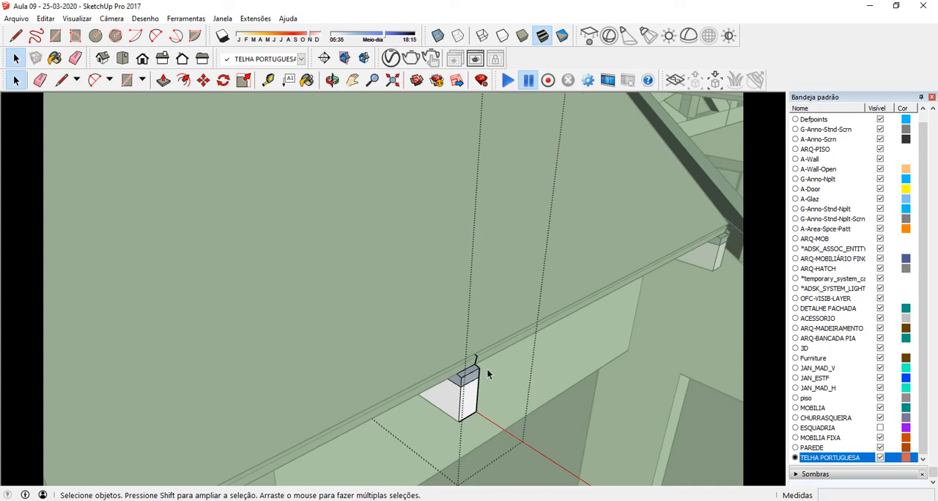
{"action": "left_click", "coordinate": [476, 359]}
{"action": "key", "text": "Delete"}
{"action": "scroll", "coordinate": [419, 351], "scroll_direction": "down", "scroll_amount": 6}
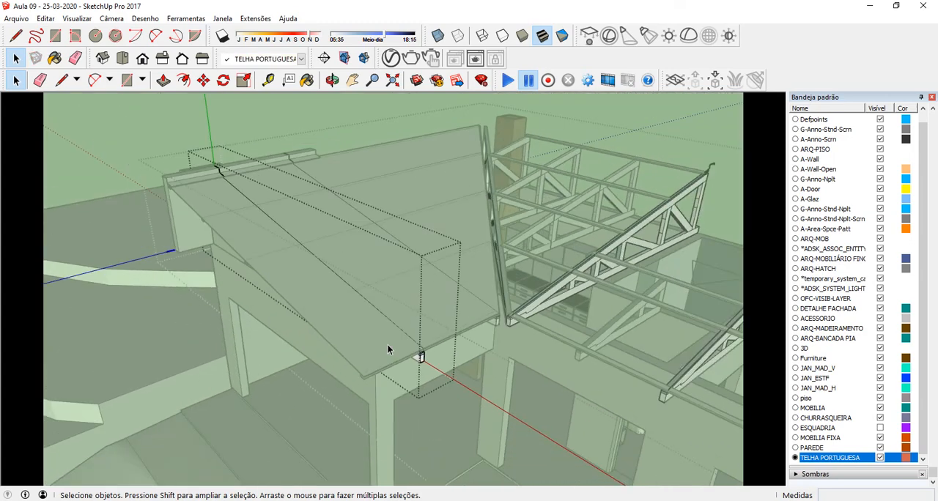
Step: Delete the leftover profile edges over the parapet and flashing at the truss's upper end, and leave the truss
{"action": "scroll", "coordinate": [191, 140], "scroll_direction": "up", "scroll_amount": 8}
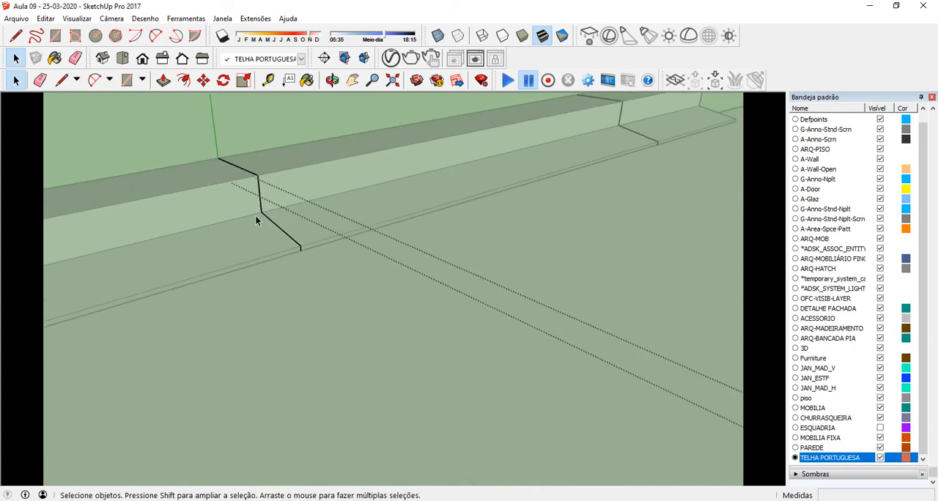
{"action": "left_click_drag", "start_coordinate": [221, 170], "coordinate": [272, 219]}
{"action": "key", "text": "Delete"}
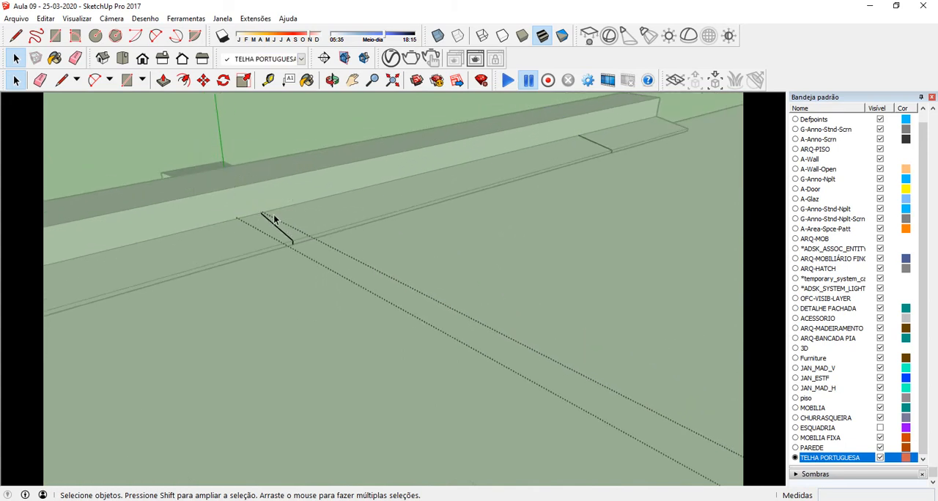
{"action": "left_click", "coordinate": [275, 225]}
{"action": "key", "text": "Delete"}
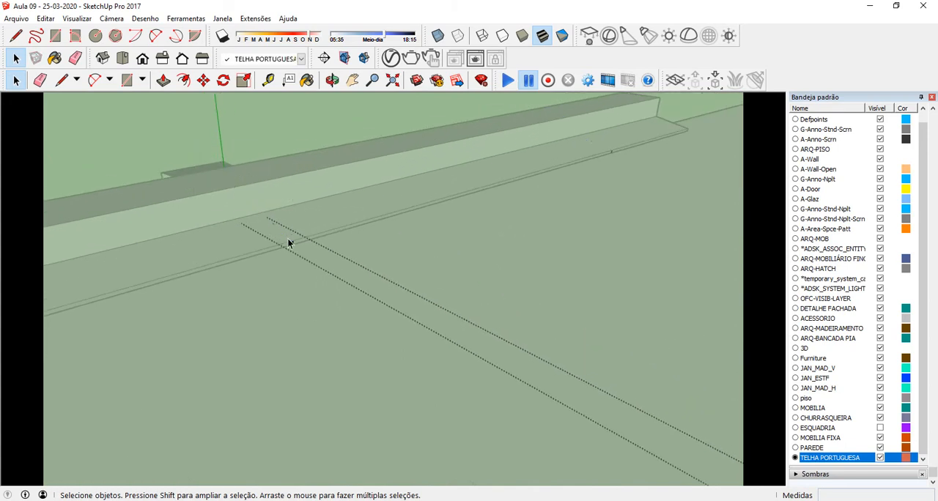
{"action": "middle_click_drag", "start_coordinate": [292, 243], "coordinate": [187, 136]}
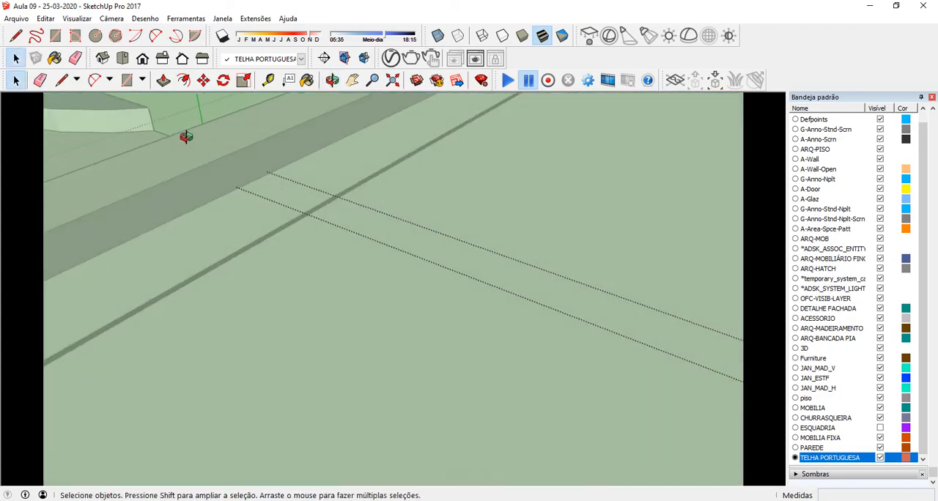
{"action": "scroll", "coordinate": [188, 143], "scroll_direction": "down", "scroll_amount": 10}
{"action": "scroll", "coordinate": [198, 132], "scroll_direction": "down", "scroll_amount": 2}
{"action": "scroll", "coordinate": [184, 117], "scroll_direction": "up", "scroll_amount": 6}
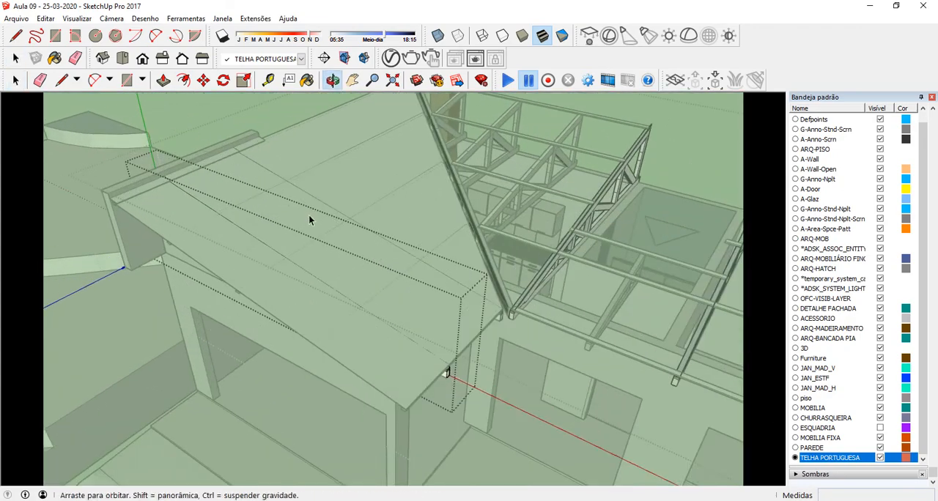
{"action": "middle_click_drag", "start_coordinate": [308, 215], "coordinate": [80, 121]}
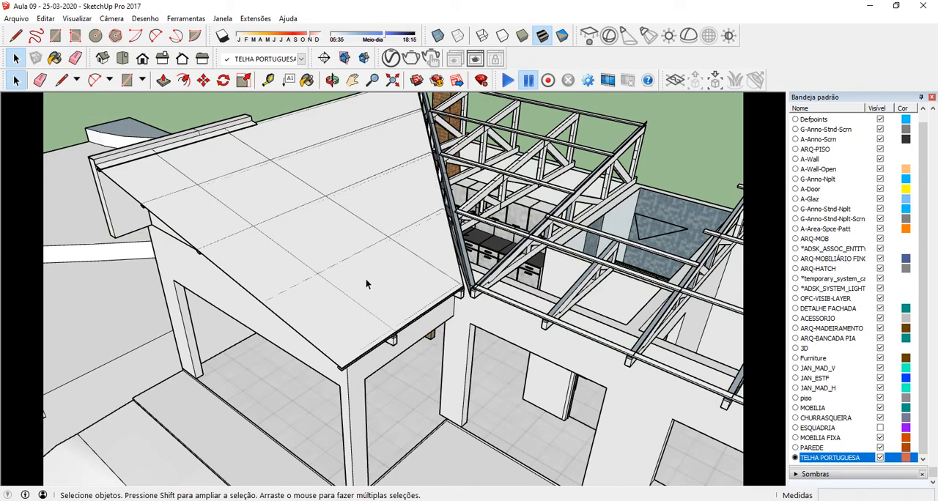
Step: Create a new material and name it TELHA PORTUGUESA
{"action": "middle_click_drag", "start_coordinate": [367, 285], "coordinate": [383, 251]}
{"action": "middle_click_drag", "start_coordinate": [493, 357], "coordinate": [370, 202]}
{"action": "scroll", "coordinate": [885, 327], "scroll_direction": "up", "scroll_amount": 5}
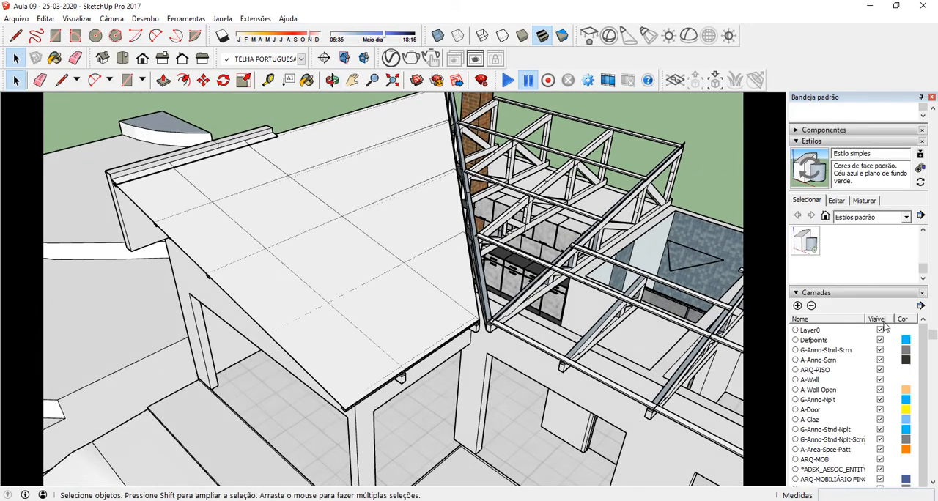
{"action": "scroll", "coordinate": [885, 325], "scroll_direction": "up", "scroll_amount": 5}
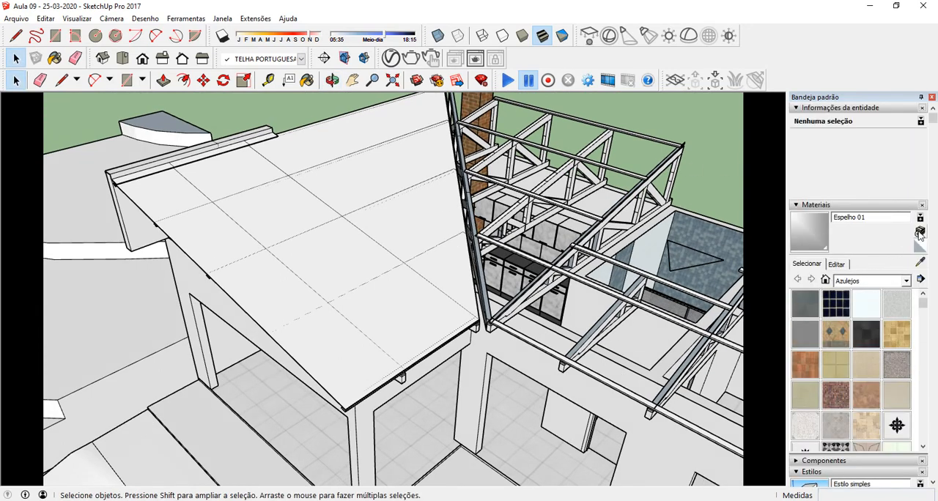
{"action": "left_click", "coordinate": [920, 232]}
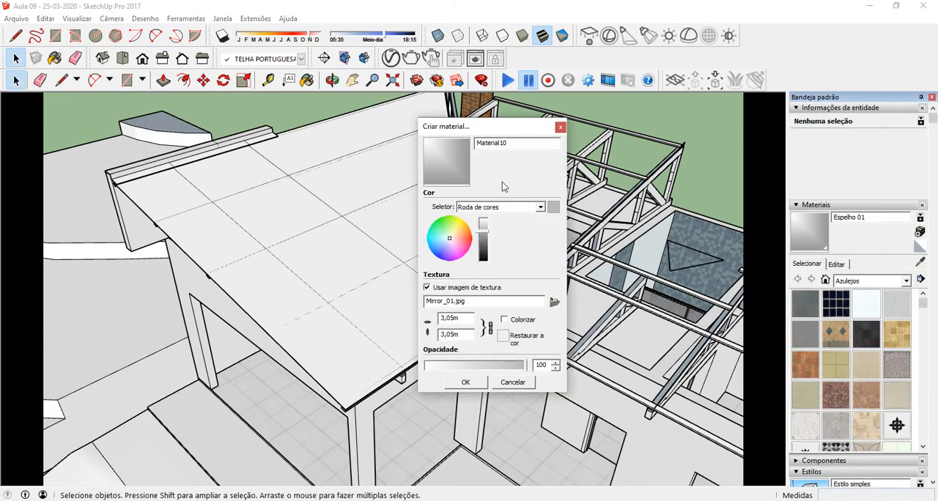
{"action": "double_click", "coordinate": [514, 147]}
{"action": "type", "text": "TELHA PORTUGUESA"}
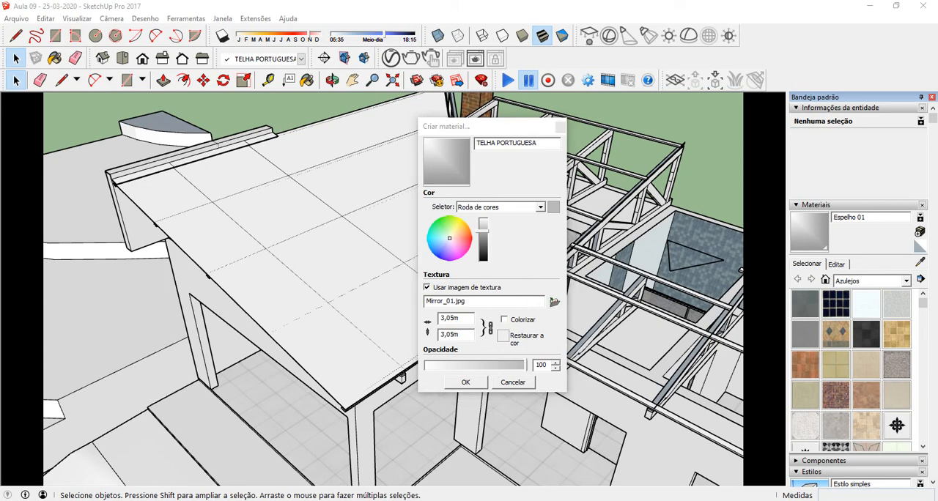
Step: Switch to File Explorer and examine the TELHA PORTUGUESA, DISP and BUMP texture images, and return to the material settings
{"action": "mouse_move", "coordinate": [598, 123]}
{"action": "left_mouse_down"}
{"action": "mouse_move", "coordinate": [777, 117]}
{"action": "mouse_move", "coordinate": [518, 50]}
{"action": "left_mouse_up"}
{"action": "double_click", "coordinate": [607, 51]}
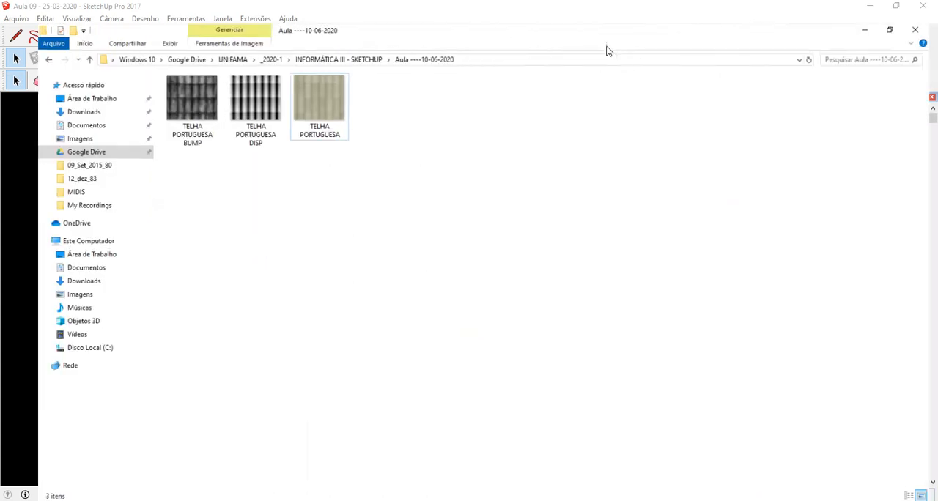
{"action": "left_click", "coordinate": [310, 117]}
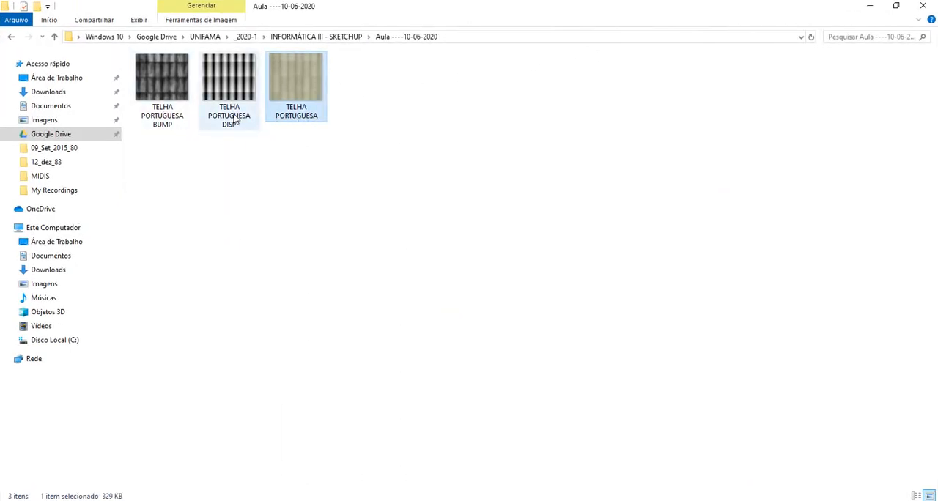
{"action": "double_click", "coordinate": [294, 79]}
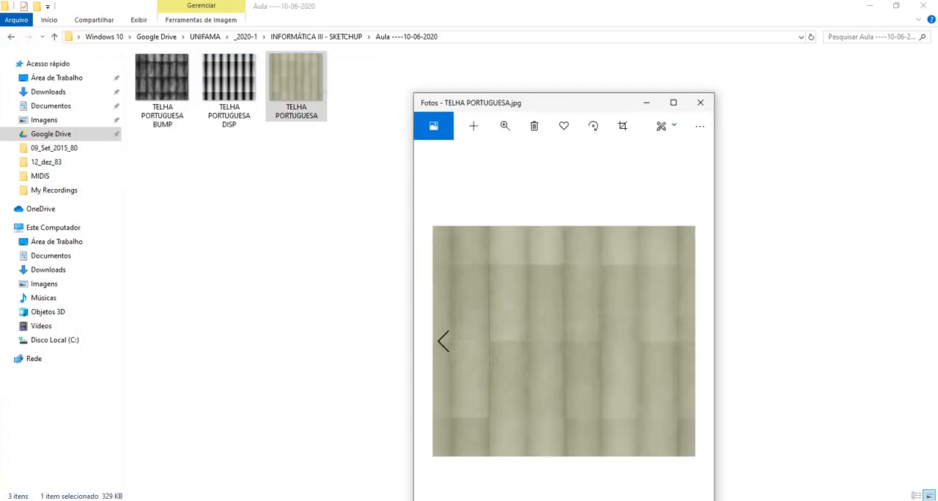
{"action": "key", "text": "Left"}
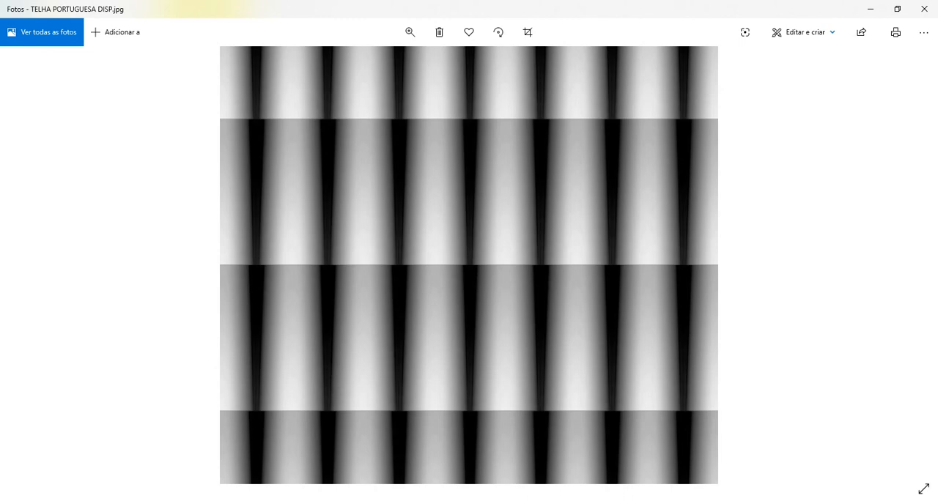
{"action": "key", "text": "Left"}
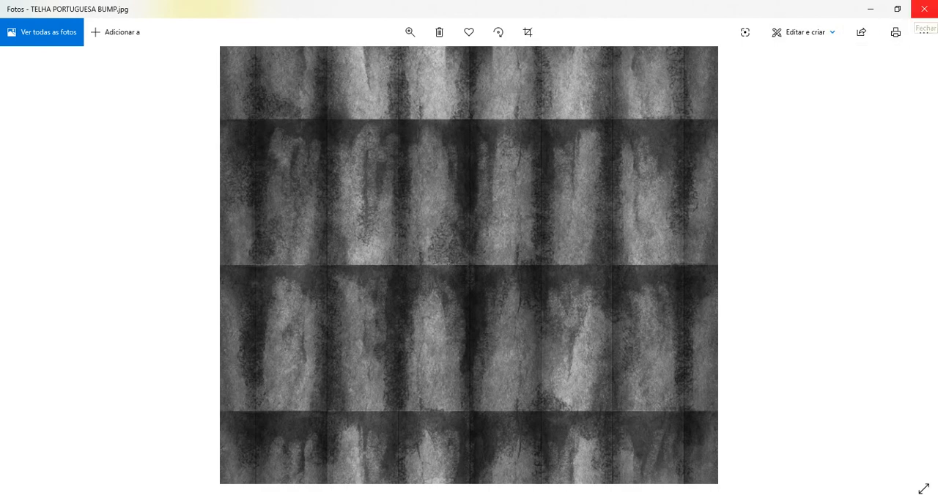
{"action": "left_click", "coordinate": [924, 9]}
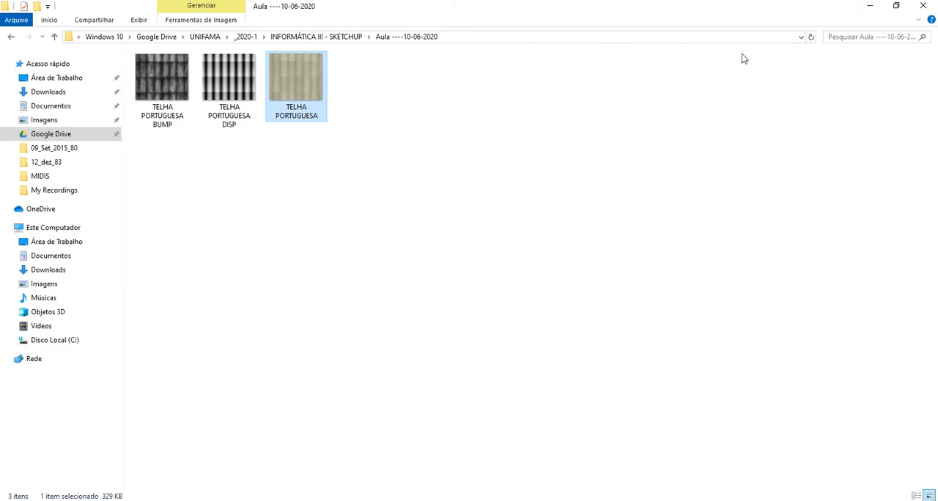
{"action": "left_click", "coordinate": [867, 8]}
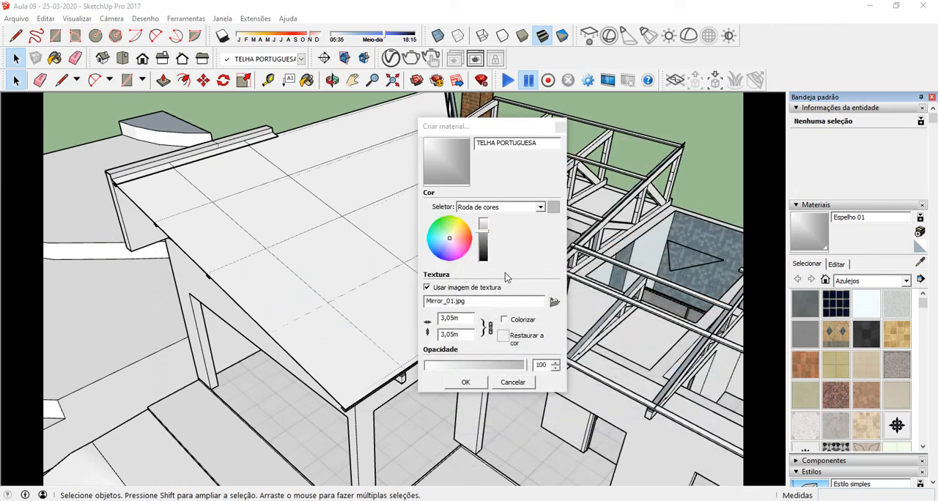
Step: Browse for the material's texture image in the Google Drive folder UNIFAMA, _2020-1, INFORMÁTICA III - SKETCHUP, Aula ----10-06-2020
{"action": "left_click", "coordinate": [555, 303]}
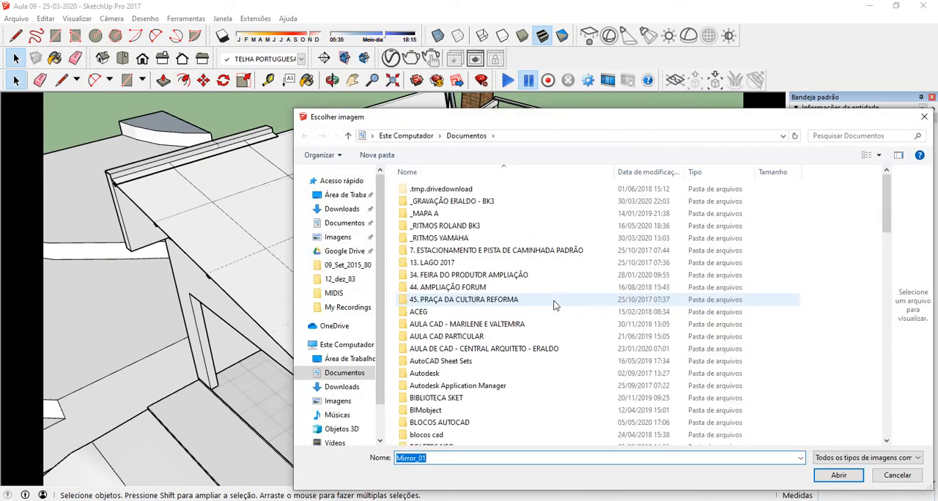
{"action": "left_click", "coordinate": [344, 252]}
{"action": "scroll", "coordinate": [436, 293], "scroll_direction": "down", "scroll_amount": 7}
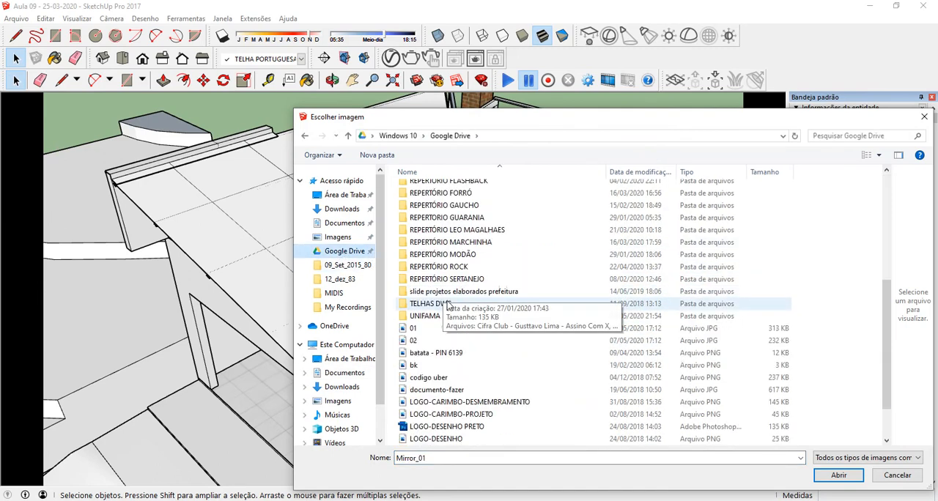
{"action": "double_click", "coordinate": [440, 313]}
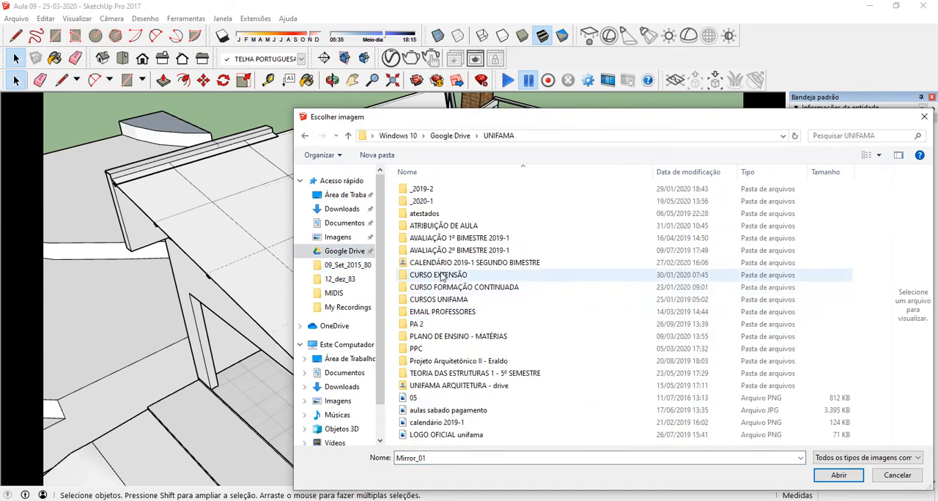
{"action": "double_click", "coordinate": [438, 202]}
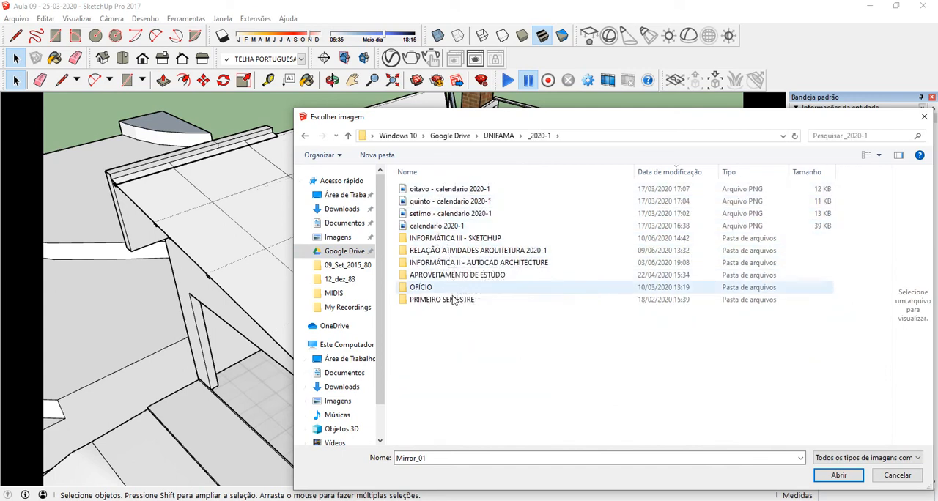
{"action": "left_click", "coordinate": [460, 240]}
{"action": "double_click", "coordinate": [460, 242]}
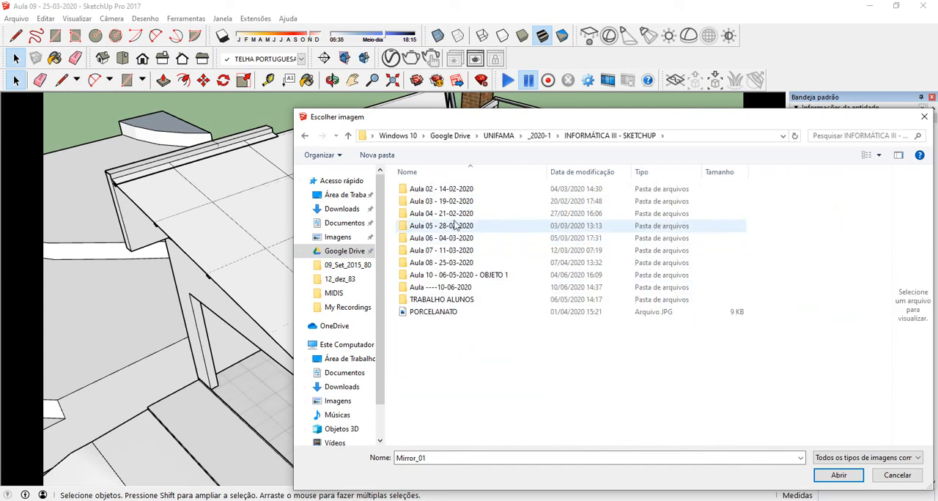
{"action": "left_click", "coordinate": [441, 290]}
{"action": "double_click", "coordinate": [440, 290]}
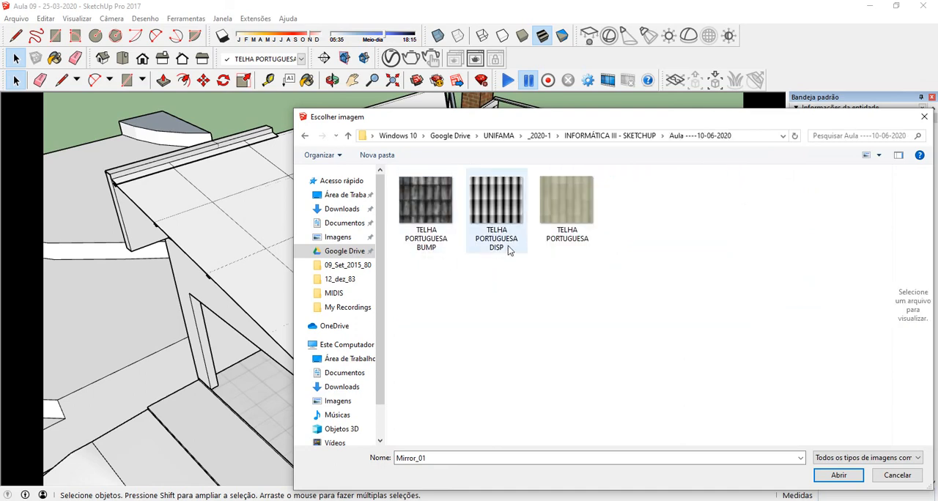
Step: Load the TELHA PORTUGUESA image as the texture and finish creating the material
{"action": "left_click", "coordinate": [568, 194]}
{"action": "left_click_drag", "start_coordinate": [679, 123], "coordinate": [537, 43]}
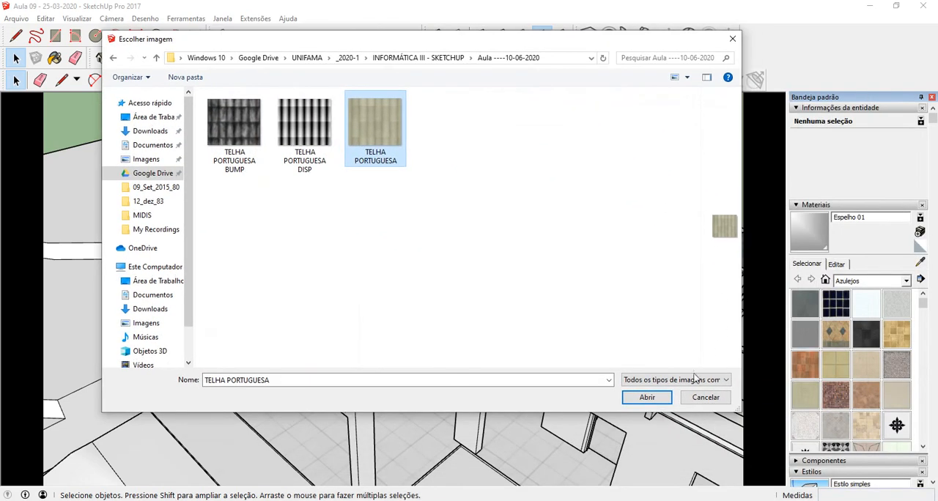
{"action": "left_click", "coordinate": [654, 396]}
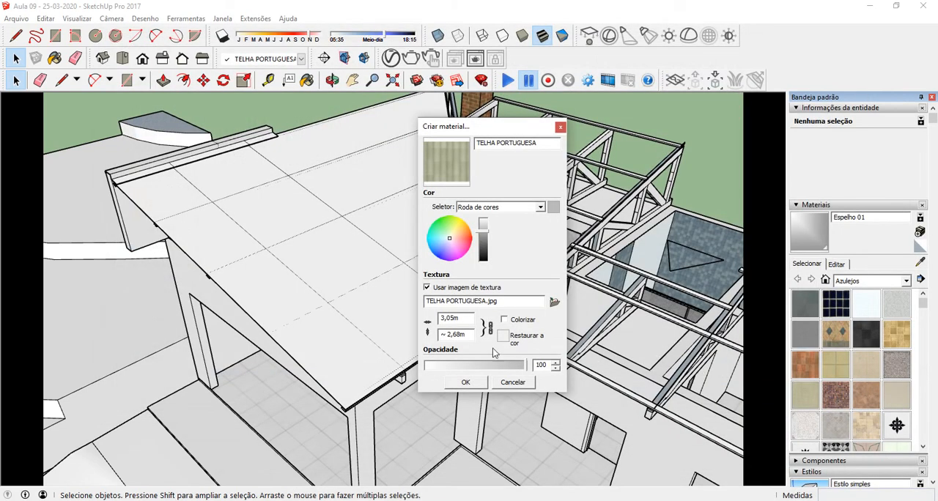
{"action": "left_click", "coordinate": [473, 382]}
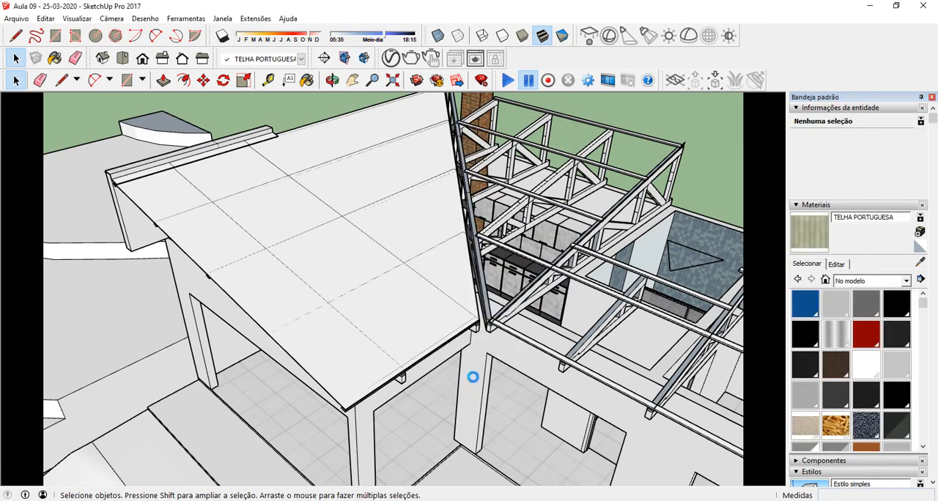
Step: Paint the sloping roof group with the TELHA PORTUGUESA material
{"action": "left_click", "coordinate": [343, 252]}
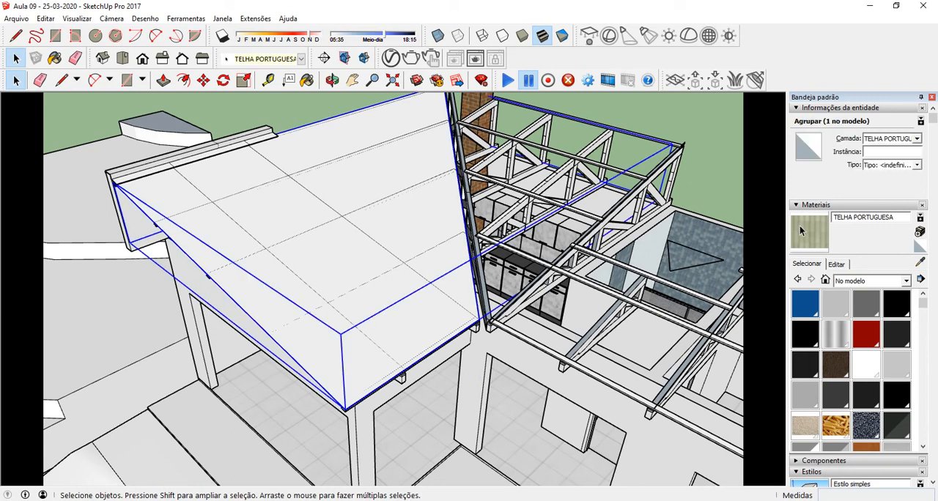
{"action": "left_click", "coordinate": [802, 231]}
{"action": "left_click", "coordinate": [344, 253]}
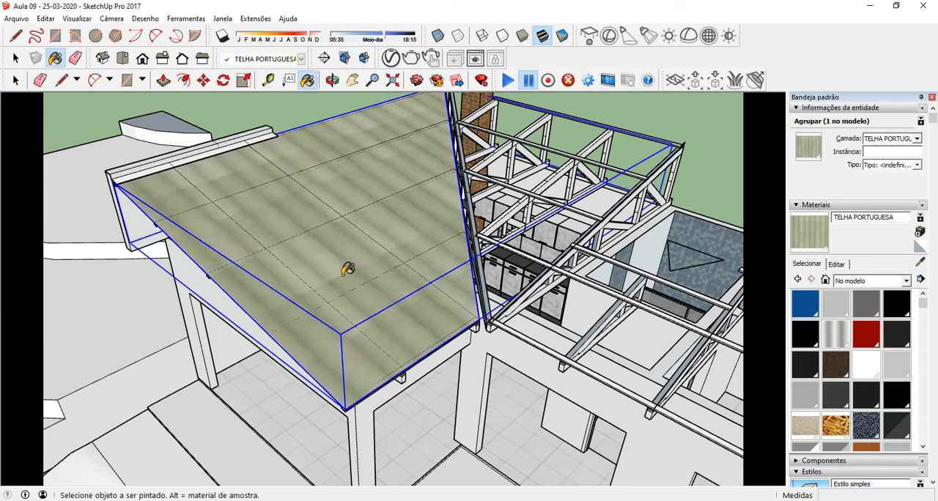
Step: Edit the TELHA PORTUGUESA material and set its texture width to 1 m with the proportions locked, trying 2 m first
{"action": "mouse_move", "coordinate": [340, 300]}
{"action": "middle_mouse_down"}
{"action": "mouse_move", "coordinate": [324, 293]}
{"action": "mouse_move", "coordinate": [431, 195]}
{"action": "mouse_move", "coordinate": [478, 169]}
{"action": "mouse_move", "coordinate": [403, 308]}
{"action": "mouse_move", "coordinate": [279, 377]}
{"action": "mouse_move", "coordinate": [325, 360]}
{"action": "mouse_move", "coordinate": [501, 215]}
{"action": "mouse_move", "coordinate": [330, 388]}
{"action": "mouse_move", "coordinate": [418, 288]}
{"action": "mouse_move", "coordinate": [256, 400]}
{"action": "mouse_move", "coordinate": [171, 347]}
{"action": "mouse_move", "coordinate": [373, 285]}
{"action": "mouse_move", "coordinate": [309, 316]}
{"action": "mouse_move", "coordinate": [247, 379]}
{"action": "mouse_move", "coordinate": [371, 299]}
{"action": "mouse_move", "coordinate": [447, 307]}
{"action": "middle_mouse_up"}
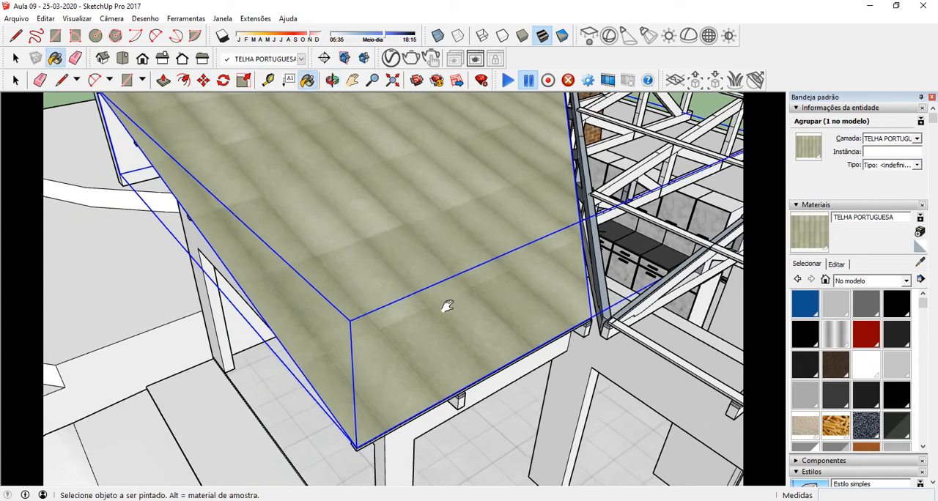
{"action": "left_click", "coordinate": [840, 264]}
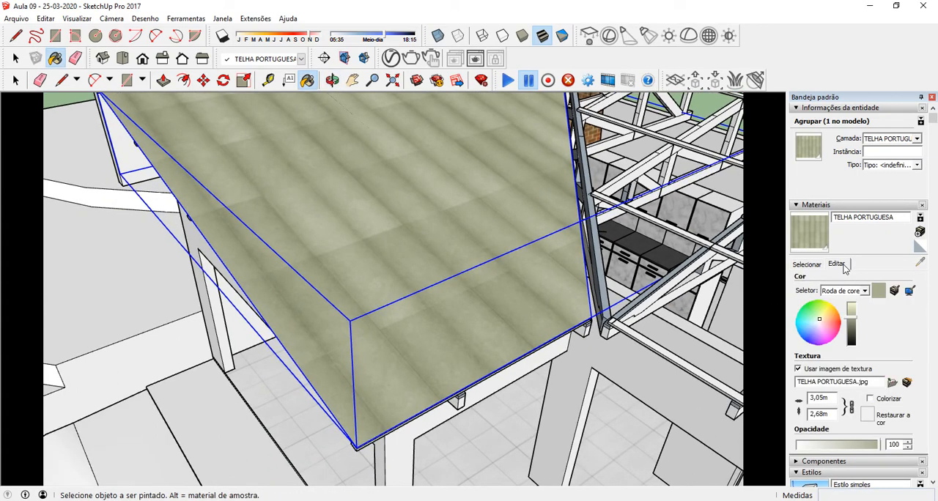
{"action": "double_click", "coordinate": [832, 398]}
{"action": "type", "text": "2"}
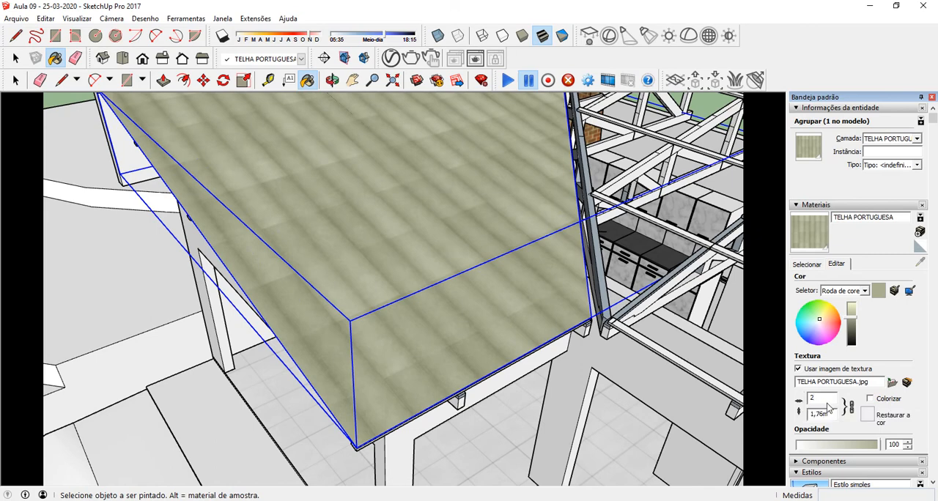
{"action": "type", "text": "1"}
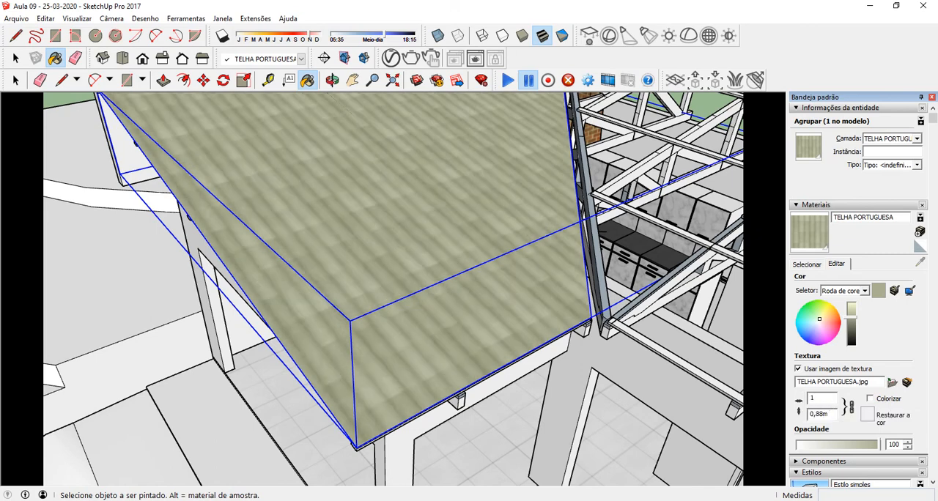
{"action": "middle_click_drag", "start_coordinate": [480, 442], "coordinate": [505, 359]}
{"action": "scroll", "coordinate": [503, 325], "scroll_direction": "up", "scroll_amount": 4}
{"action": "mouse_move", "coordinate": [511, 317]}
{"action": "middle_mouse_down"}
{"action": "mouse_move", "coordinate": [588, 254]}
{"action": "mouse_move", "coordinate": [554, 167]}
{"action": "mouse_move", "coordinate": [562, 154]}
{"action": "mouse_move", "coordinate": [471, 301]}
{"action": "mouse_move", "coordinate": [461, 287]}
{"action": "mouse_move", "coordinate": [505, 230]}
{"action": "mouse_move", "coordinate": [513, 301]}
{"action": "mouse_move", "coordinate": [635, 164]}
{"action": "mouse_move", "coordinate": [638, 140]}
{"action": "mouse_move", "coordinate": [565, 209]}
{"action": "mouse_move", "coordinate": [540, 259]}
{"action": "mouse_move", "coordinate": [530, 256]}
{"action": "mouse_move", "coordinate": [582, 258]}
{"action": "mouse_move", "coordinate": [578, 269]}
{"action": "mouse_move", "coordinate": [418, 279]}
{"action": "mouse_move", "coordinate": [446, 260]}
{"action": "mouse_move", "coordinate": [444, 224]}
{"action": "mouse_move", "coordinate": [438, 256]}
{"action": "mouse_move", "coordinate": [449, 254]}
{"action": "middle_mouse_up"}
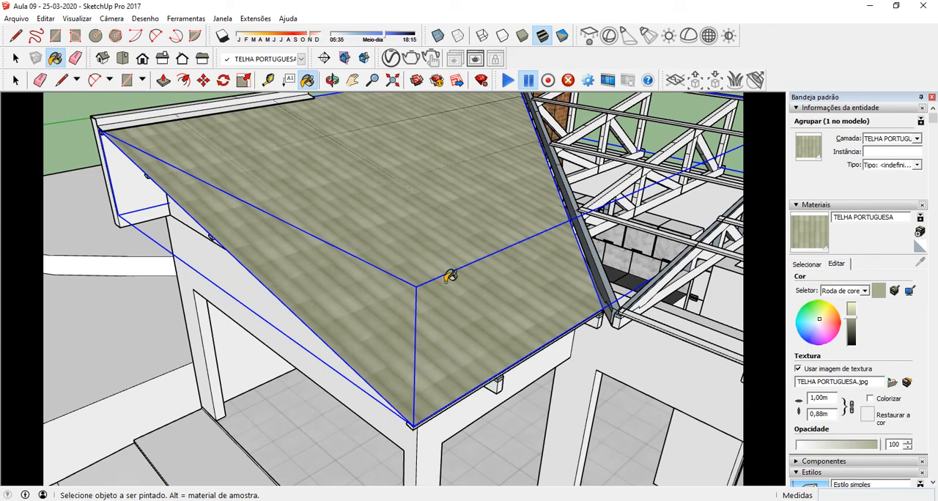
{"action": "mouse_move", "coordinate": [448, 310]}
{"action": "middle_mouse_down"}
{"action": "mouse_move", "coordinate": [447, 352]}
{"action": "mouse_move", "coordinate": [435, 332]}
{"action": "middle_mouse_up"}
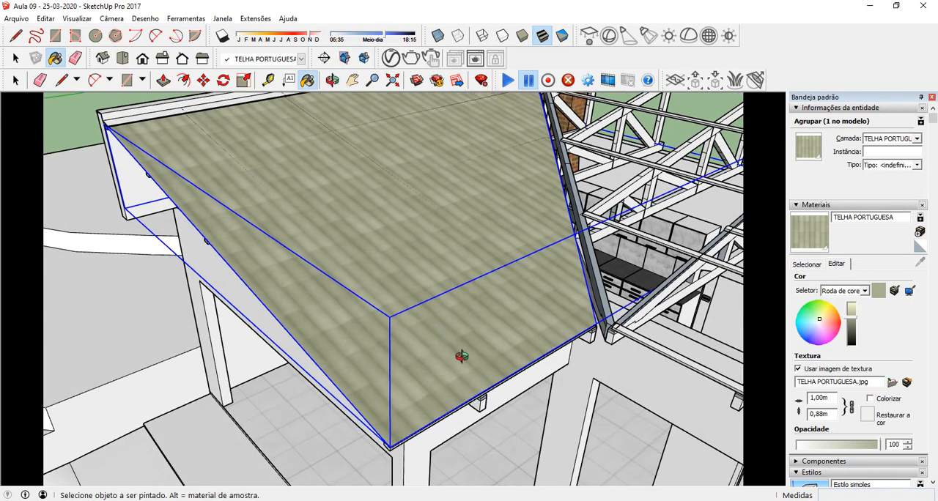
Step: Unlink the texture's width and height and set the height to 1000 m
{"action": "left_click", "coordinate": [851, 407]}
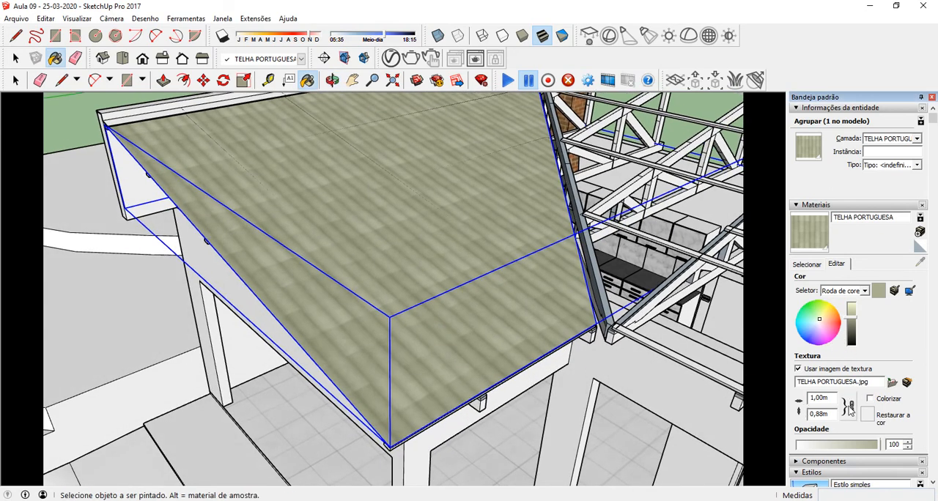
{"action": "left_click_drag", "start_coordinate": [832, 415], "coordinate": [799, 412]}
{"action": "type", "text": "10"}
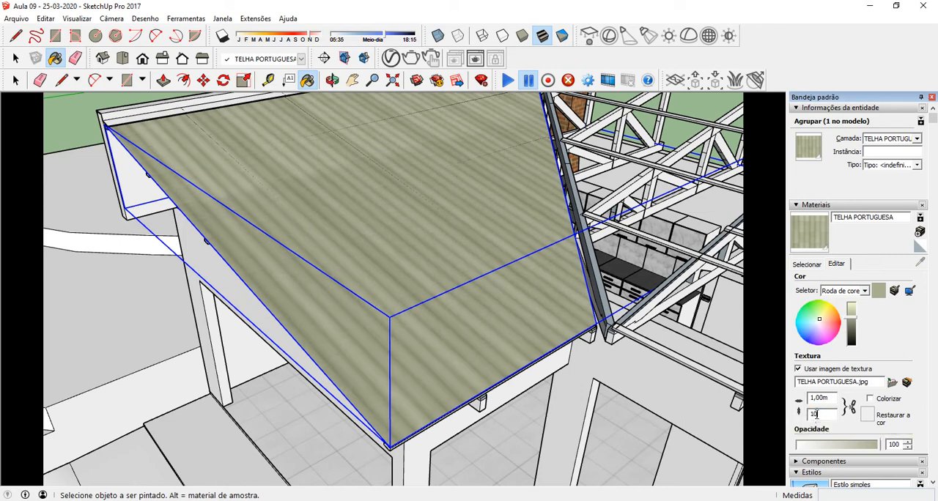
{"action": "type", "text": "00"}
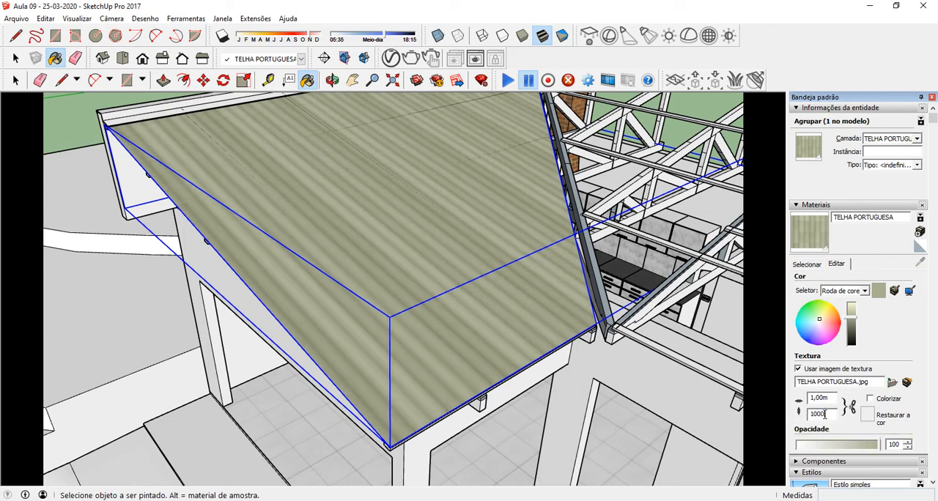
{"action": "mouse_move", "coordinate": [506, 308]}
{"action": "middle_mouse_down"}
{"action": "mouse_move", "coordinate": [415, 356]}
{"action": "mouse_move", "coordinate": [403, 389]}
{"action": "mouse_move", "coordinate": [414, 310]}
{"action": "mouse_move", "coordinate": [425, 318]}
{"action": "mouse_move", "coordinate": [381, 274]}
{"action": "mouse_move", "coordinate": [362, 271]}
{"action": "mouse_move", "coordinate": [368, 288]}
{"action": "mouse_move", "coordinate": [398, 227]}
{"action": "mouse_move", "coordinate": [433, 294]}
{"action": "mouse_move", "coordinate": [480, 327]}
{"action": "middle_mouse_up"}
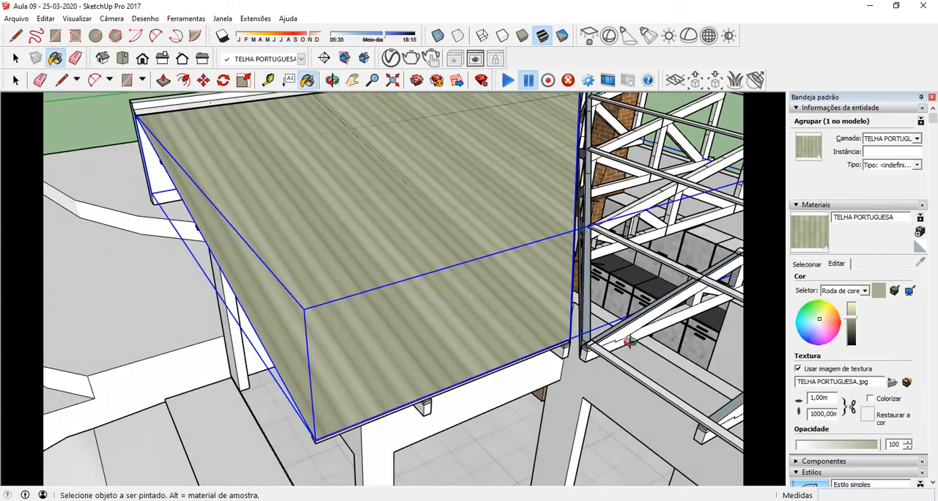
Step: Correct the tile texture's height to 1,00 m
{"action": "left_click", "coordinate": [815, 415]}
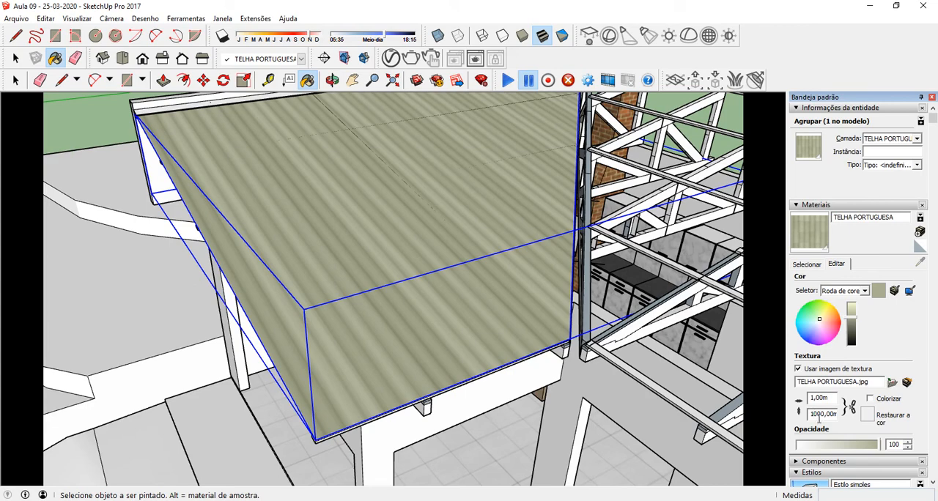
{"action": "key", "text": "Delete"}
{"action": "key", "text": "Delete"}
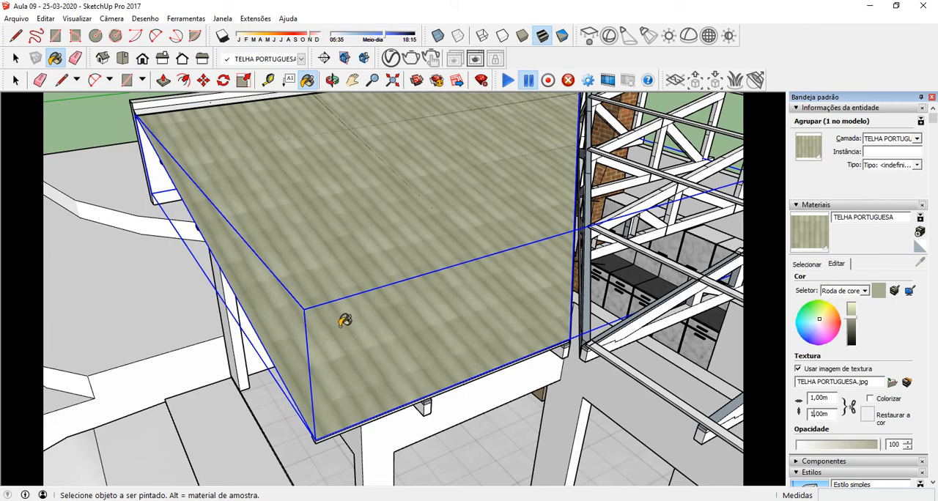
Step: Examine the tile texture across the painted roof and along its eave and side edge from several angles
{"action": "middle_click_drag", "start_coordinate": [344, 321], "coordinate": [511, 346]}
{"action": "scroll", "coordinate": [513, 352], "scroll_direction": "up", "scroll_amount": 3}
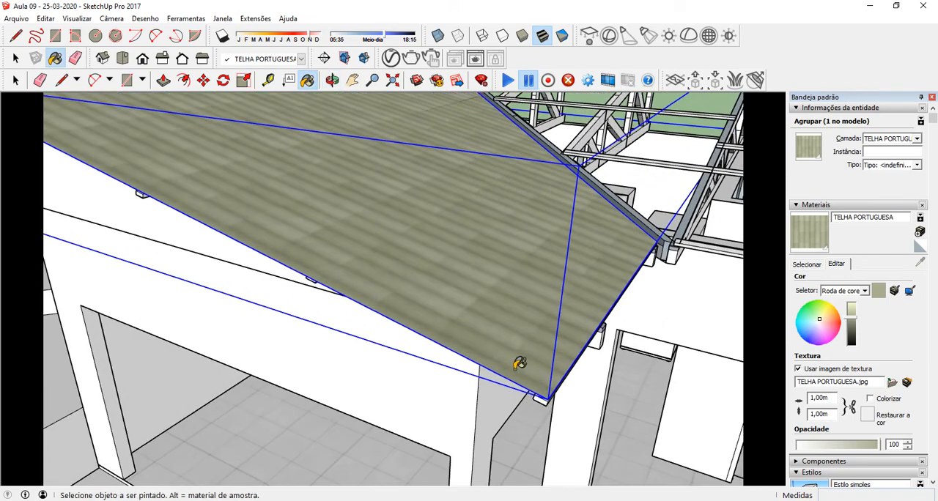
{"action": "scroll", "coordinate": [519, 363], "scroll_direction": "up", "scroll_amount": 2}
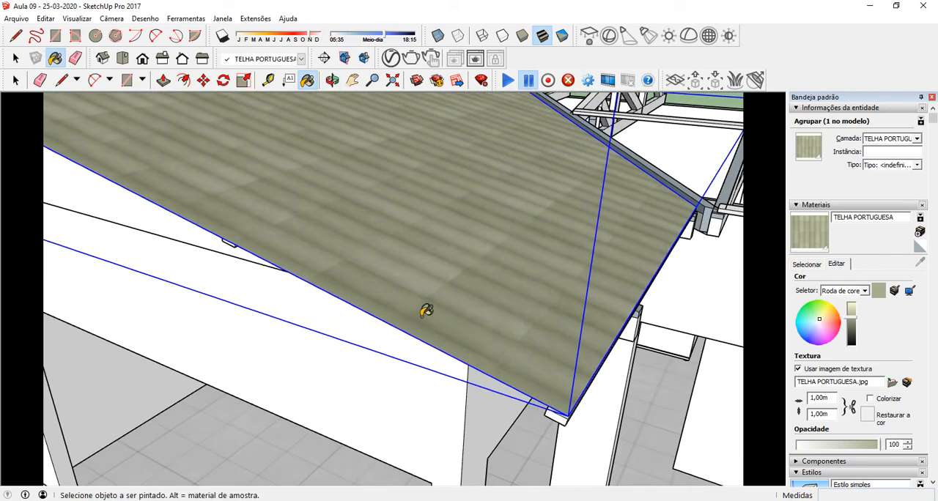
{"action": "mouse_move", "coordinate": [411, 304]}
{"action": "middle_mouse_down"}
{"action": "mouse_move", "coordinate": [433, 279]}
{"action": "mouse_move", "coordinate": [439, 244]}
{"action": "mouse_move", "coordinate": [483, 242]}
{"action": "mouse_move", "coordinate": [435, 249]}
{"action": "mouse_move", "coordinate": [489, 315]}
{"action": "middle_mouse_up"}
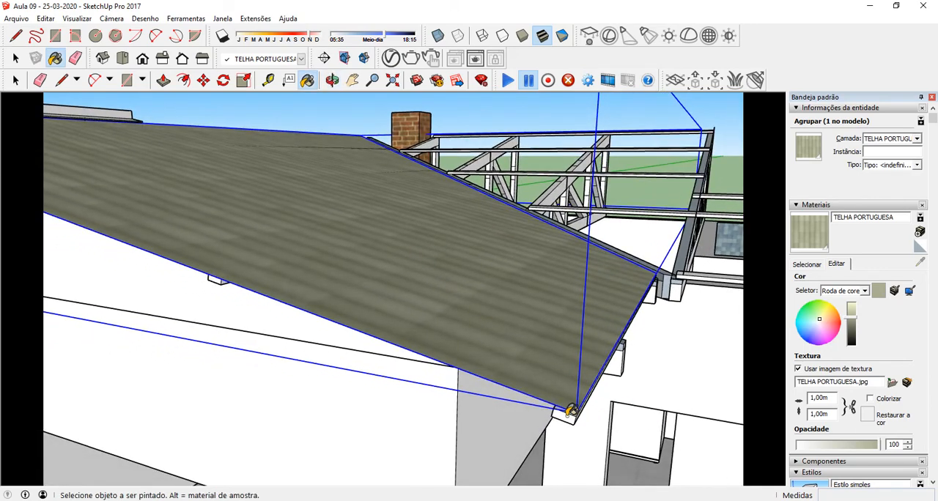
{"action": "mouse_move", "coordinate": [223, 276]}
{"action": "middle_mouse_down"}
{"action": "mouse_move", "coordinate": [358, 270]}
{"action": "mouse_move", "coordinate": [370, 257]}
{"action": "mouse_move", "coordinate": [374, 270]}
{"action": "mouse_move", "coordinate": [715, 396]}
{"action": "middle_mouse_up"}
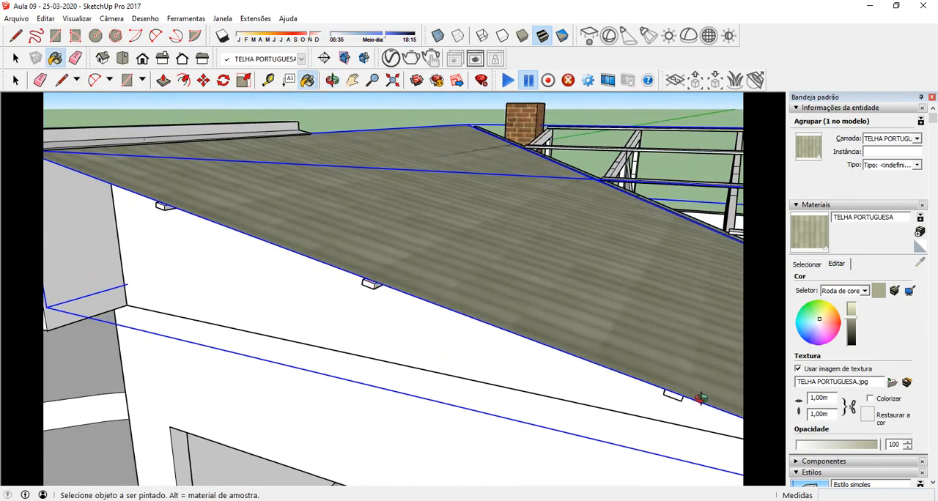
{"action": "middle_click_drag", "start_coordinate": [390, 280], "coordinate": [362, 258]}
{"action": "scroll", "coordinate": [128, 220], "scroll_direction": "down", "scroll_amount": 5}
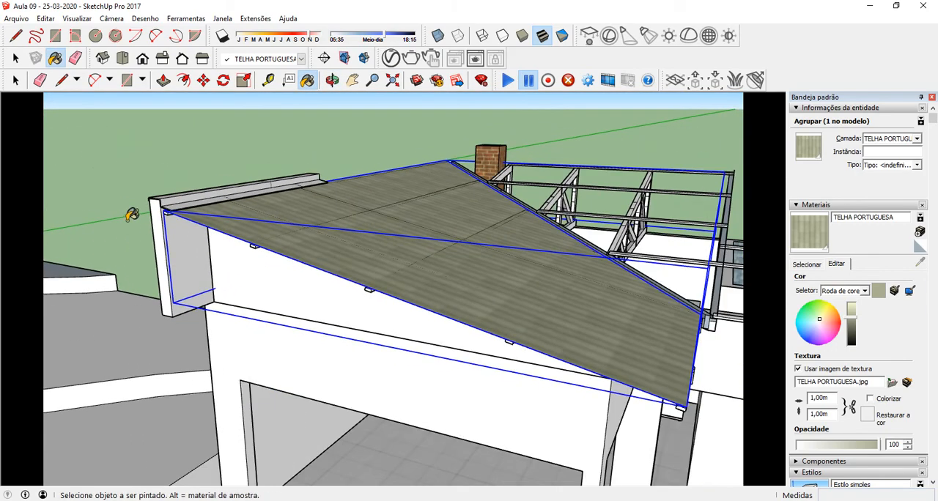
{"action": "mouse_move", "coordinate": [251, 224]}
{"action": "middle_mouse_down"}
{"action": "mouse_move", "coordinate": [219, 263]}
{"action": "mouse_move", "coordinate": [231, 371]}
{"action": "middle_mouse_up"}
{"action": "scroll", "coordinate": [230, 372], "scroll_direction": "up", "scroll_amount": 2}
{"action": "scroll", "coordinate": [301, 361], "scroll_direction": "up", "scroll_amount": 2}
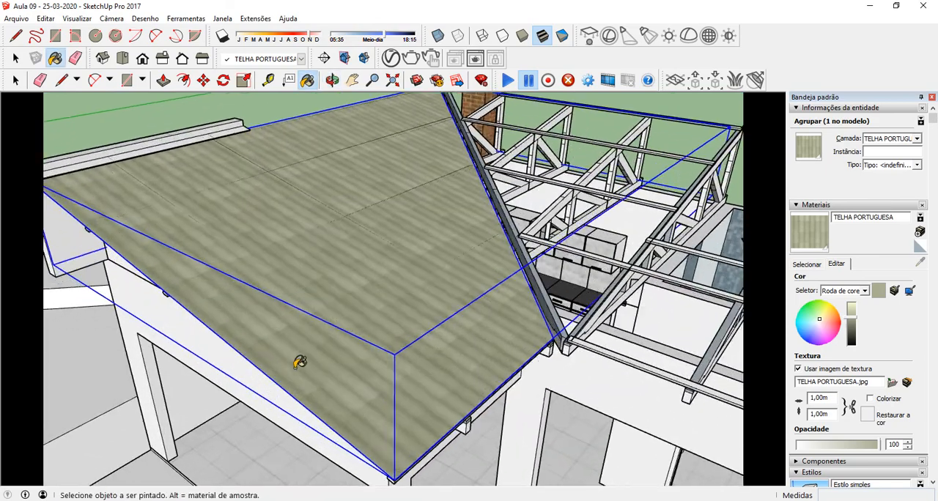
{"action": "mouse_move", "coordinate": [302, 360]}
{"action": "middle_mouse_down"}
{"action": "mouse_move", "coordinate": [332, 319]}
{"action": "mouse_move", "coordinate": [402, 322]}
{"action": "mouse_move", "coordinate": [341, 309]}
{"action": "mouse_move", "coordinate": [344, 327]}
{"action": "middle_mouse_up"}
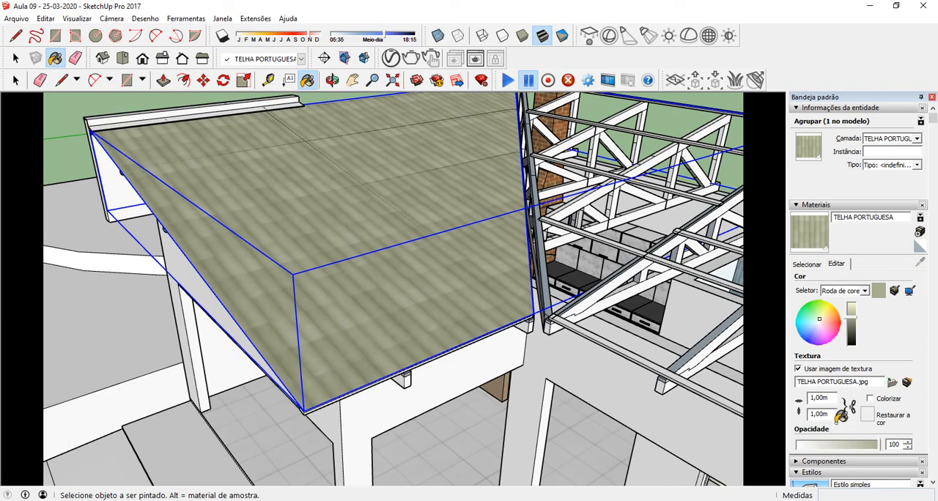
Step: Relink the texture's width and height, tint the tile material a reddish terracotta brown, and return to the Select tool
{"action": "left_click", "coordinate": [835, 414]}
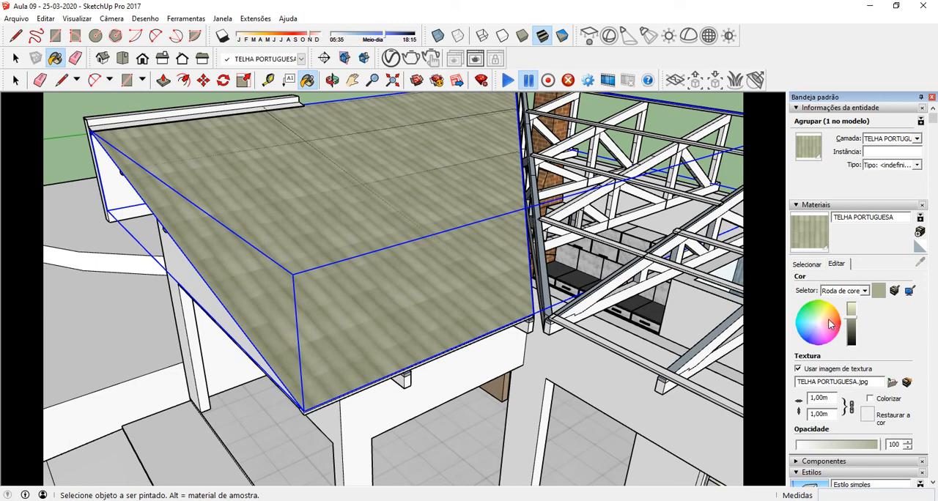
{"action": "left_click_drag", "start_coordinate": [831, 324], "coordinate": [828, 323]}
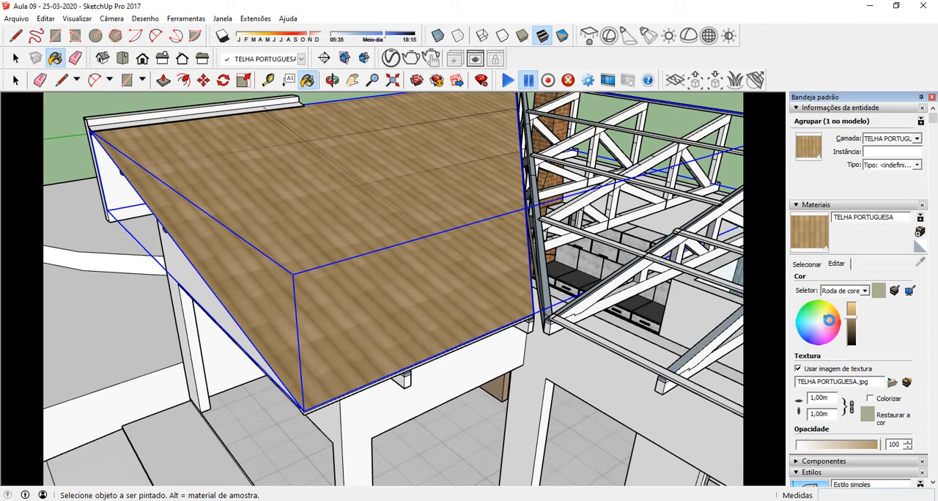
{"action": "left_click_drag", "start_coordinate": [831, 325], "coordinate": [829, 323]}
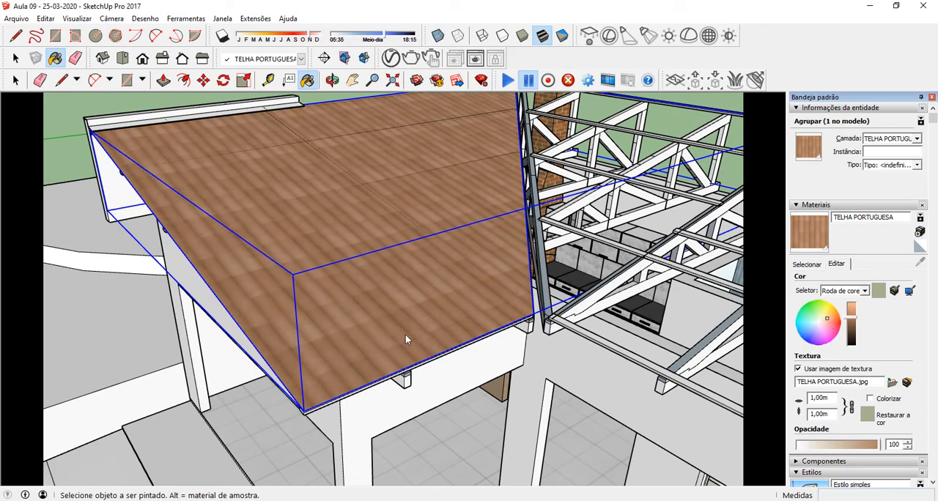
{"action": "middle_click_drag", "start_coordinate": [406, 338], "coordinate": [300, 237]}
{"action": "left_click", "coordinate": [16, 58]}
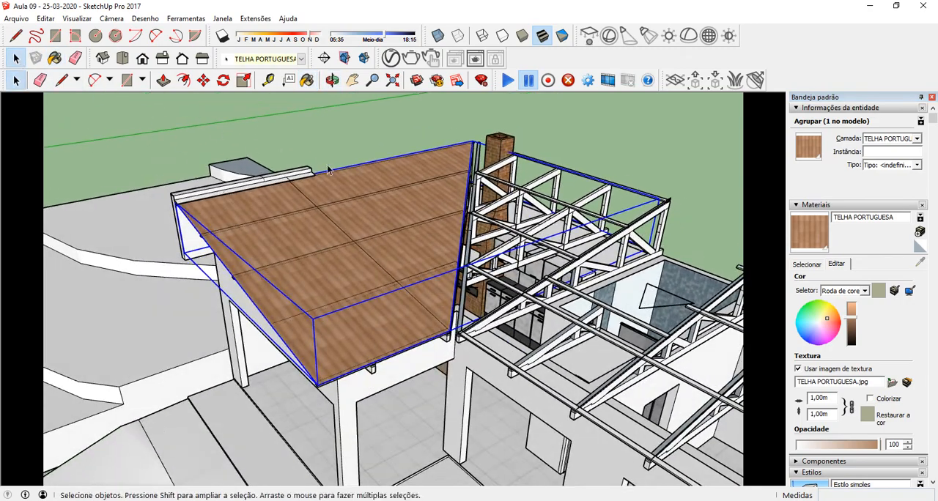
{"action": "scroll", "coordinate": [318, 322], "scroll_direction": "up", "scroll_amount": 2}
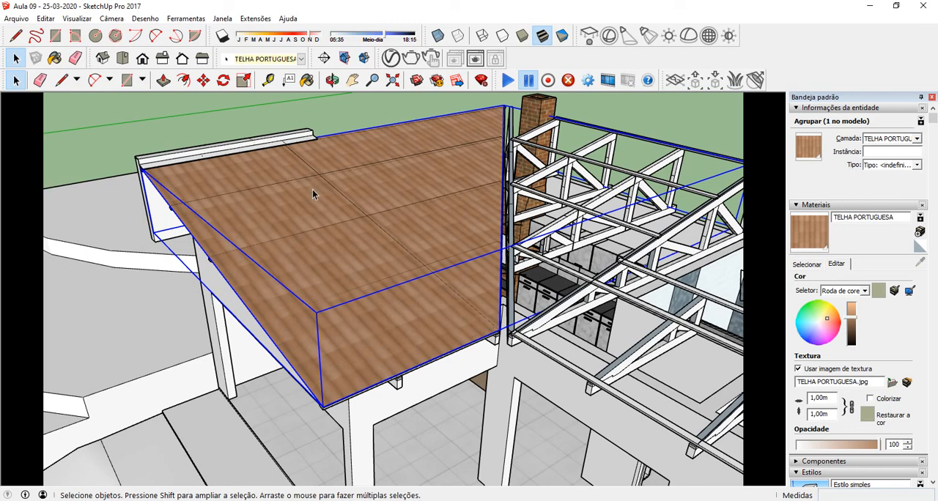
Step: Open the V-Ray Asset Editor with its advanced settings expanded and select the TELHA PORTUGUESA material from the scene's materials
{"action": "left_click", "coordinate": [392, 60]}
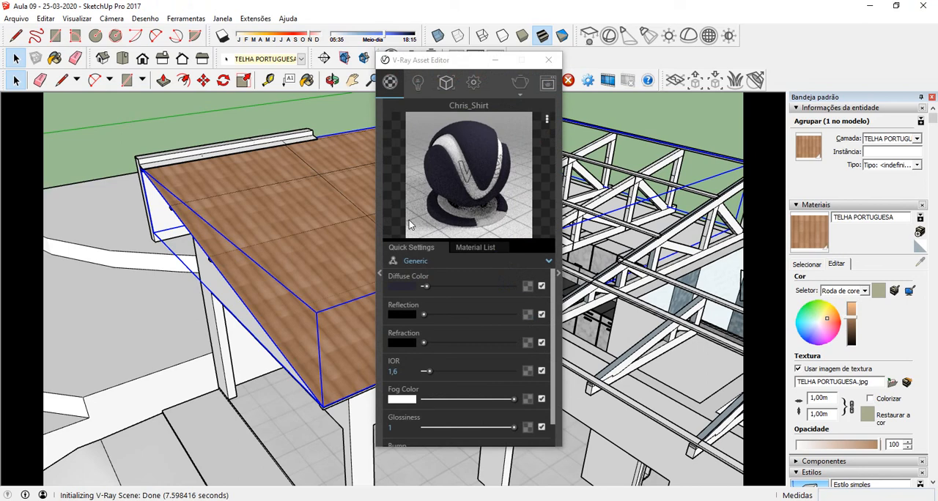
{"action": "left_click", "coordinate": [560, 274]}
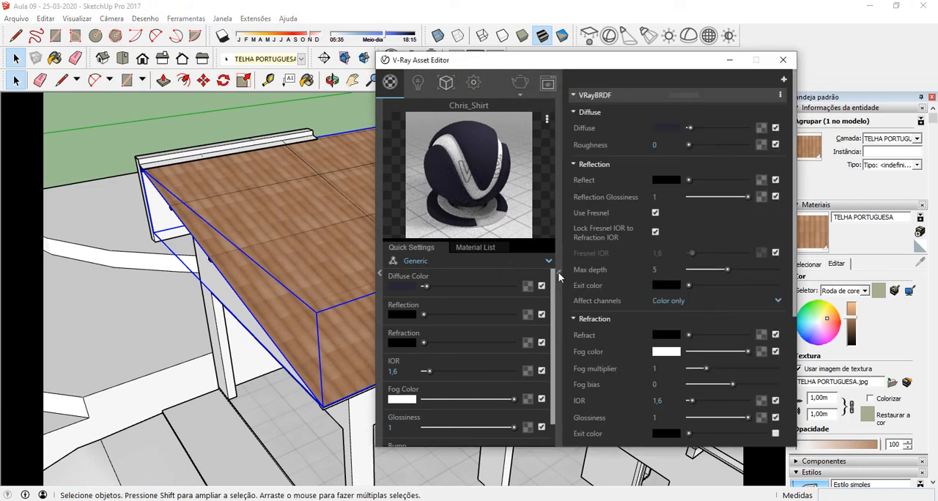
{"action": "left_click", "coordinate": [493, 250]}
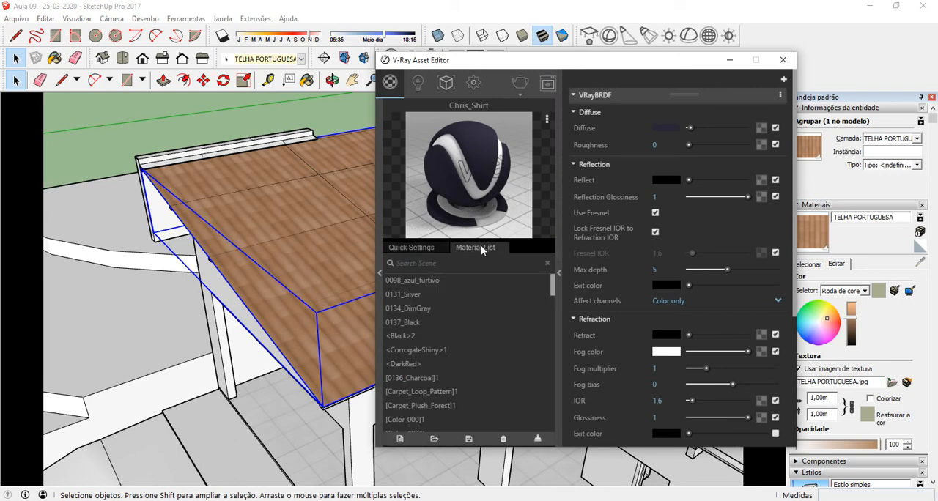
{"action": "scroll", "coordinate": [472, 324], "scroll_direction": "down", "scroll_amount": 1}
{"action": "scroll", "coordinate": [471, 319], "scroll_direction": "down", "scroll_amount": 7}
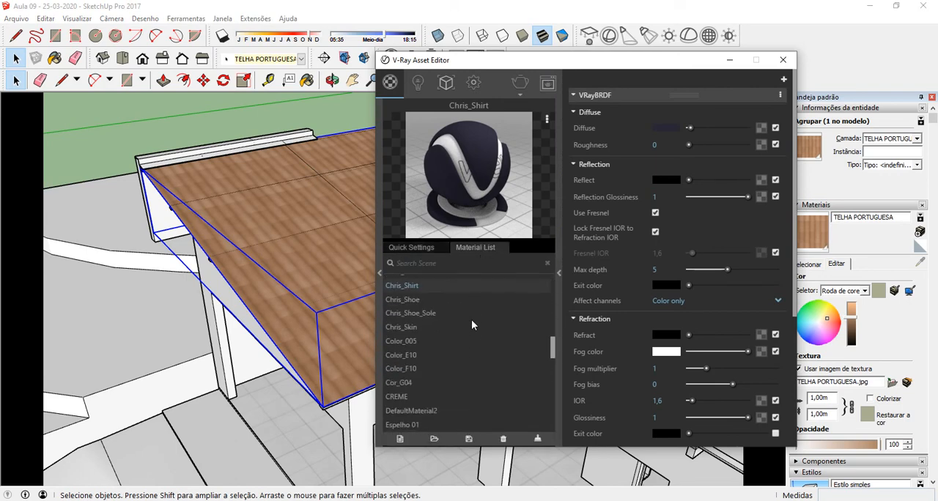
{"action": "scroll", "coordinate": [471, 319], "scroll_direction": "up", "scroll_amount": 5}
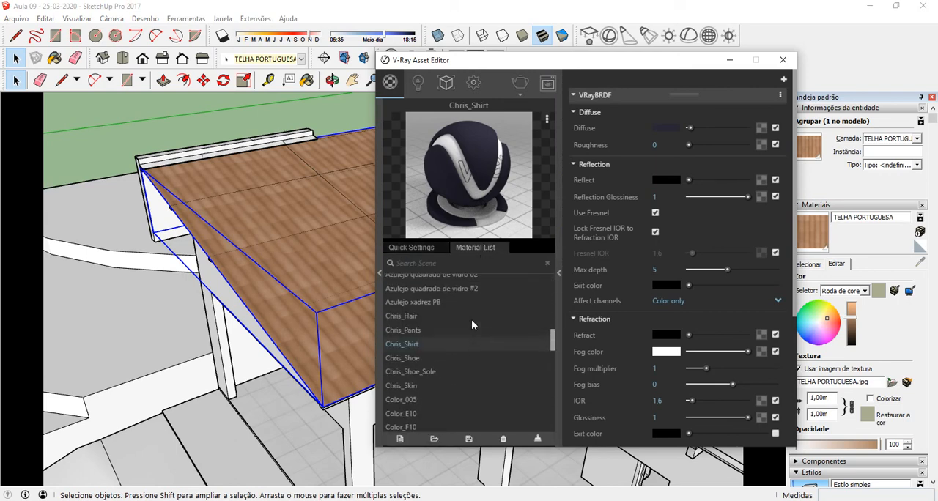
{"action": "scroll", "coordinate": [471, 319], "scroll_direction": "down", "scroll_amount": 10}
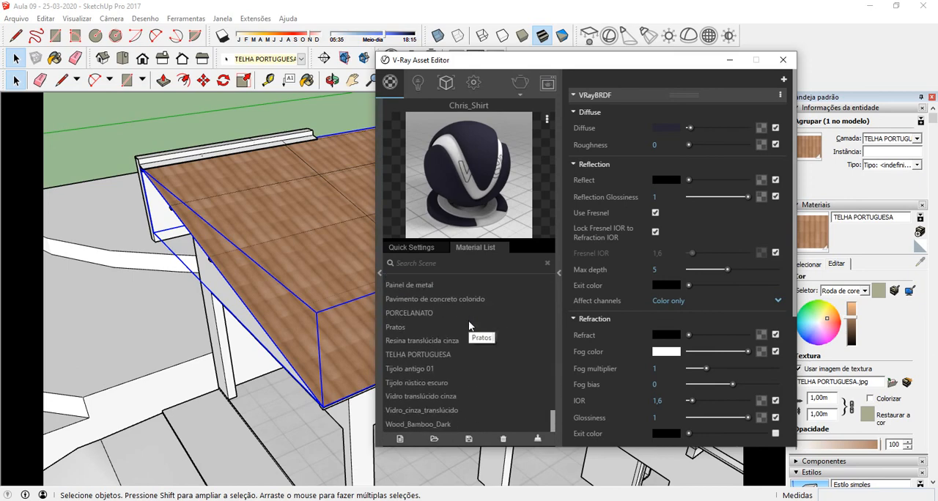
{"action": "left_click", "coordinate": [437, 357]}
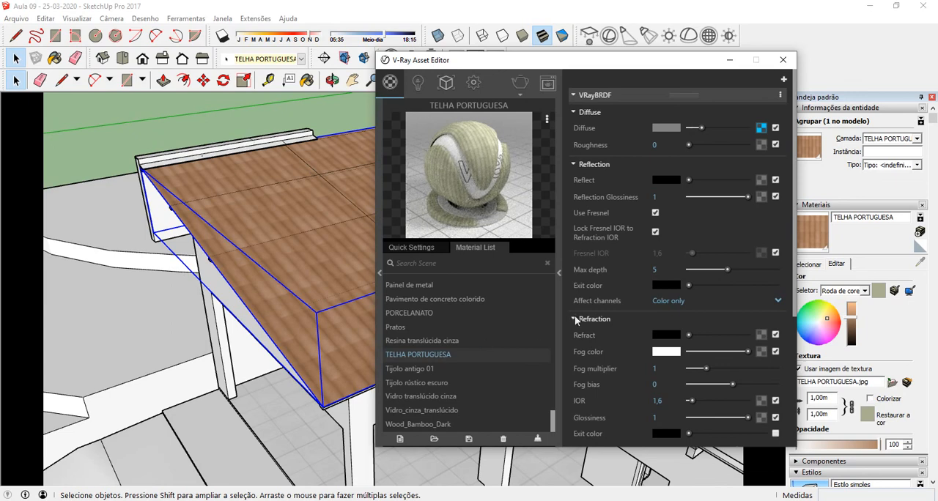
Step: Enable bump mapping in the TELHA PORTUGUESA material's maps
{"action": "scroll", "coordinate": [645, 277], "scroll_direction": "down", "scroll_amount": 6}
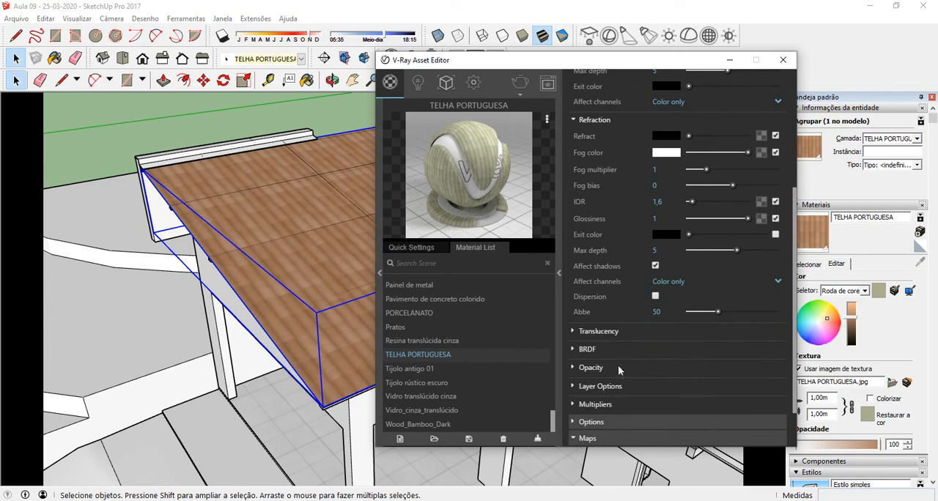
{"action": "left_click", "coordinate": [583, 439]}
{"action": "left_click", "coordinate": [573, 399]}
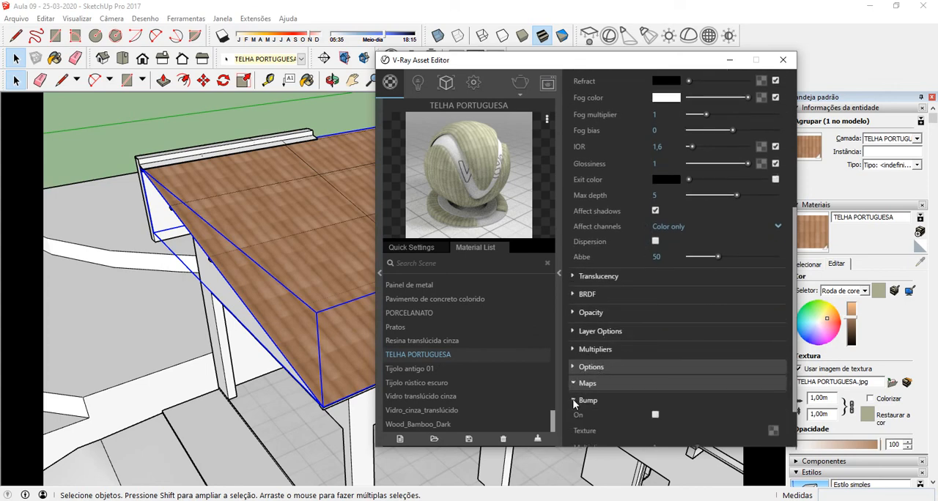
{"action": "left_click", "coordinate": [656, 352]}
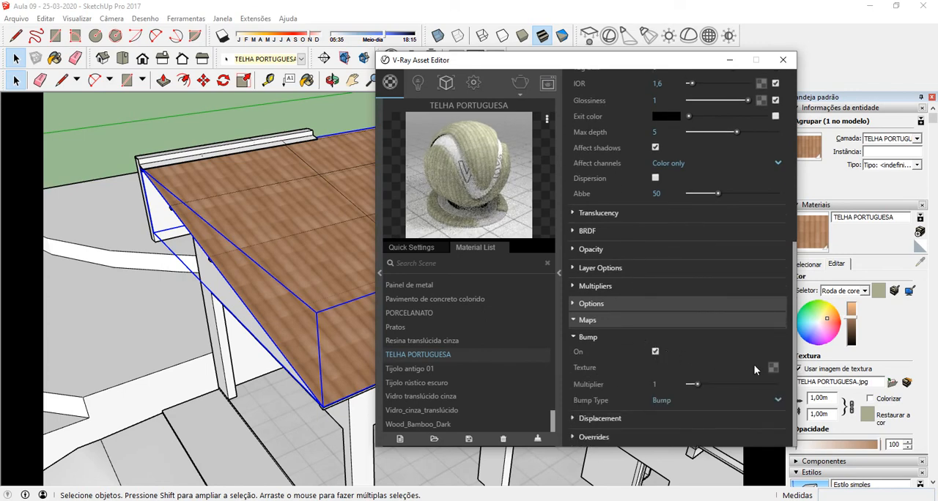
Step: Assign the TELHA PORTUGUESA BUMP image from the Aula ----10-06-2020 folder as the bitmap texture of the bump map
{"action": "left_click", "coordinate": [773, 368]}
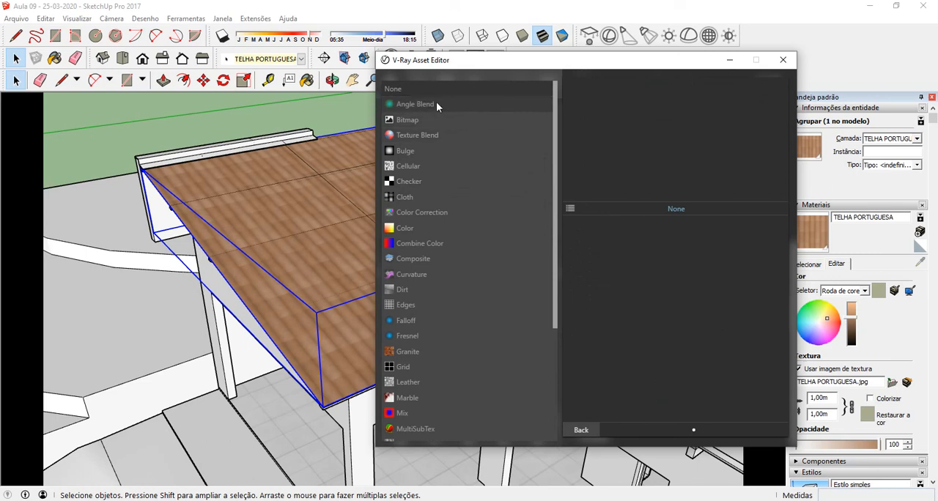
{"action": "left_click", "coordinate": [408, 119]}
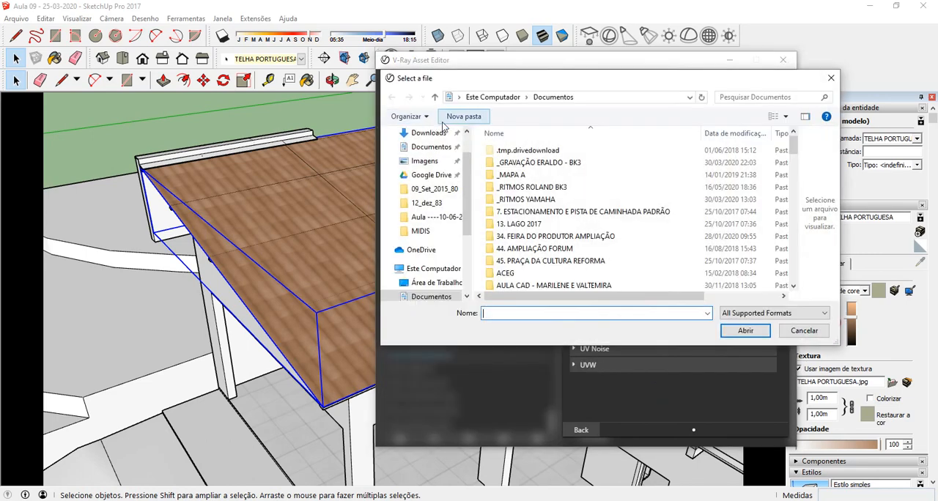
{"action": "left_click", "coordinate": [439, 217]}
{"action": "left_click", "coordinate": [577, 171]}
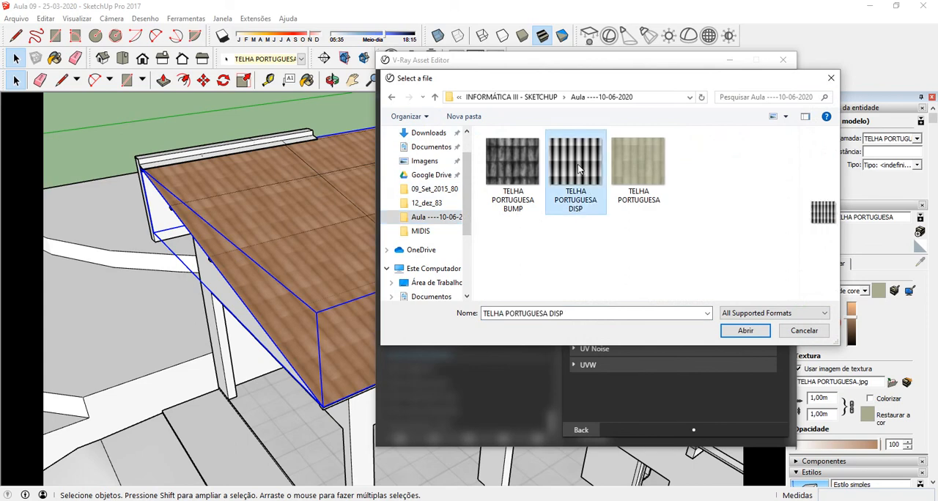
{"action": "left_click", "coordinate": [516, 170]}
{"action": "left_click", "coordinate": [744, 331]}
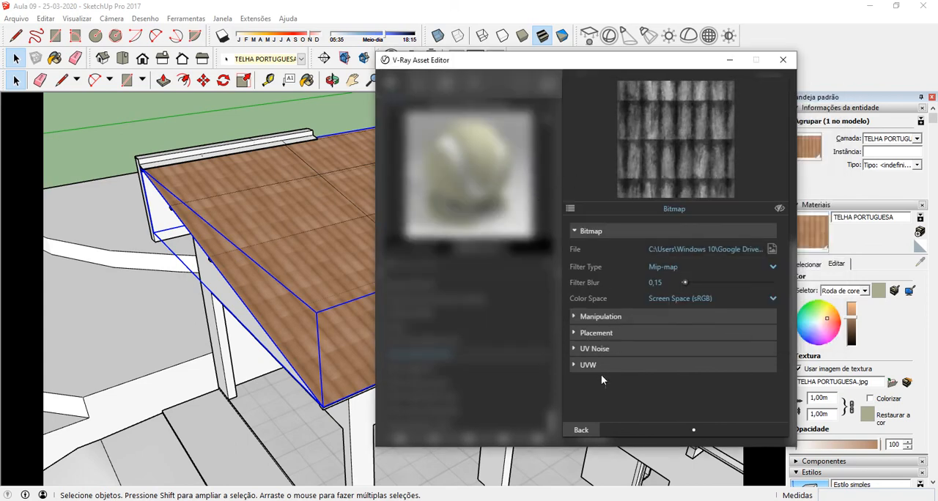
{"action": "left_click", "coordinate": [589, 432]}
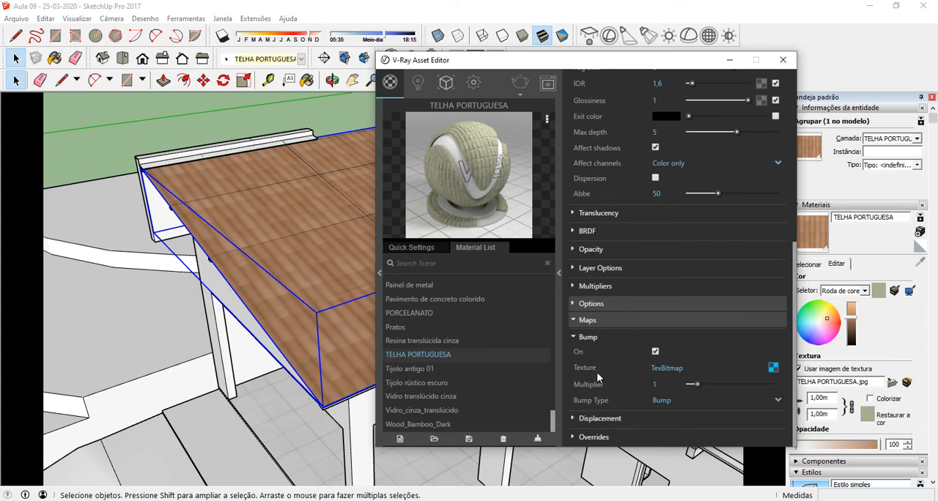
Step: Enable displacement for the tile material and assign the TELHA PORTUGUESA DISP image as its bitmap texture
{"action": "left_click", "coordinate": [576, 418]}
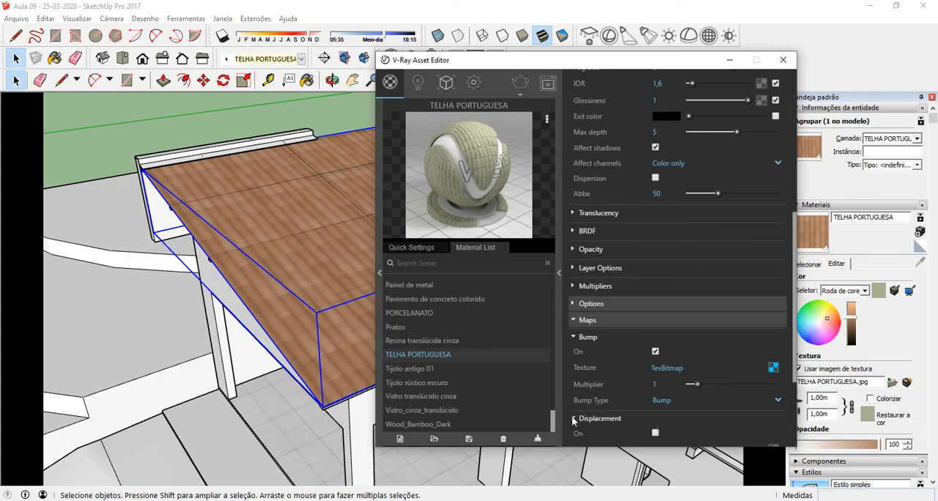
{"action": "scroll", "coordinate": [603, 360], "scroll_direction": "down", "scroll_amount": 3}
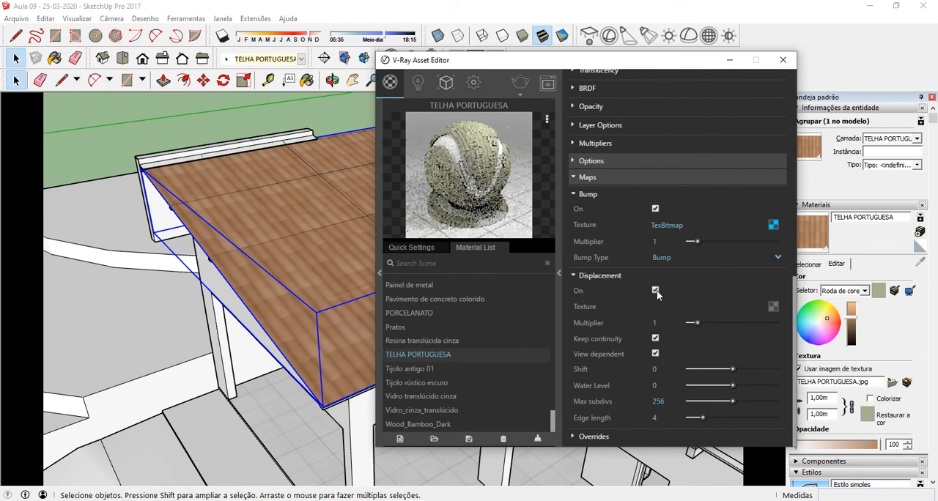
{"action": "left_click", "coordinate": [773, 306]}
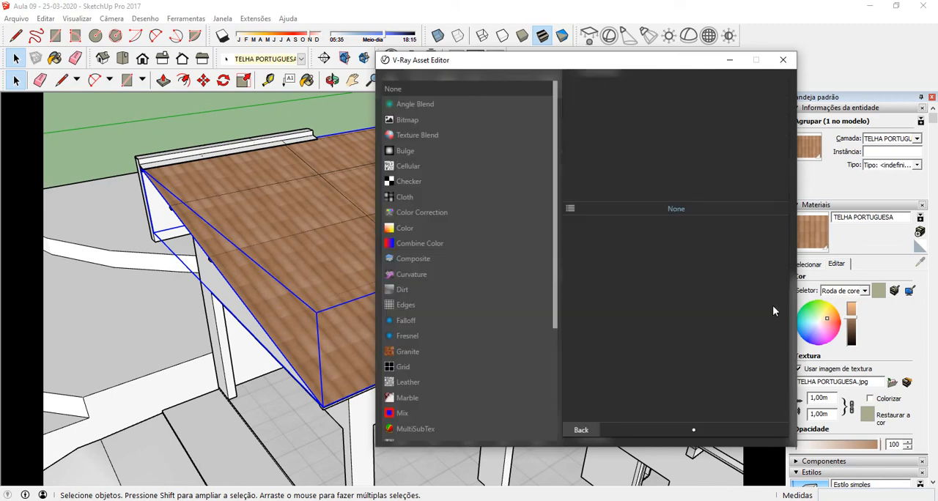
{"action": "left_click", "coordinate": [422, 118]}
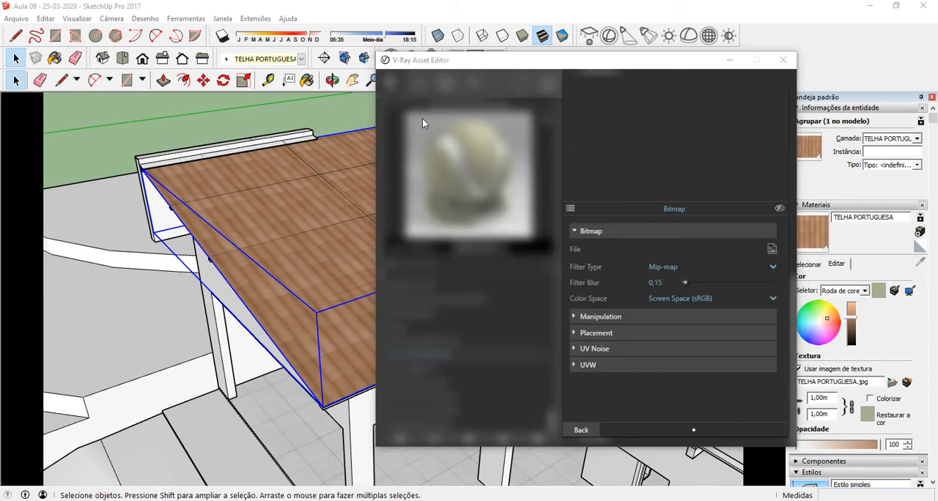
{"action": "left_click", "coordinate": [575, 165]}
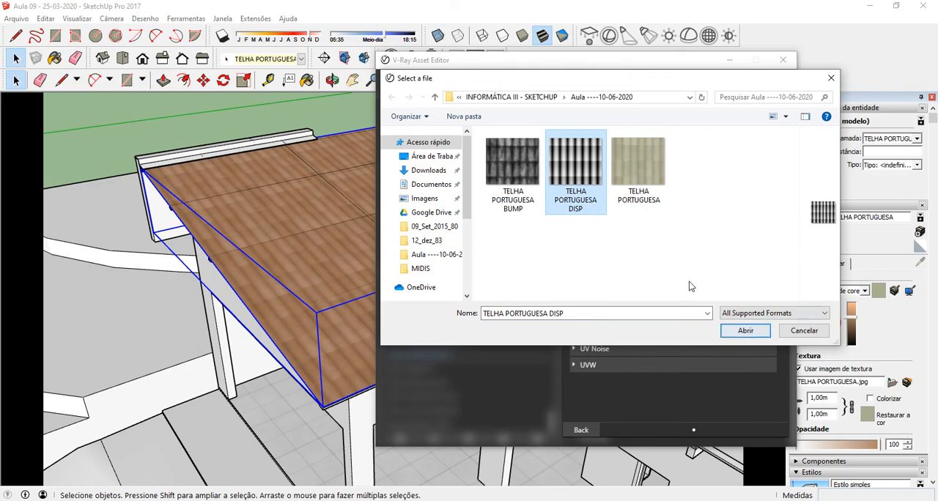
{"action": "left_click", "coordinate": [745, 331]}
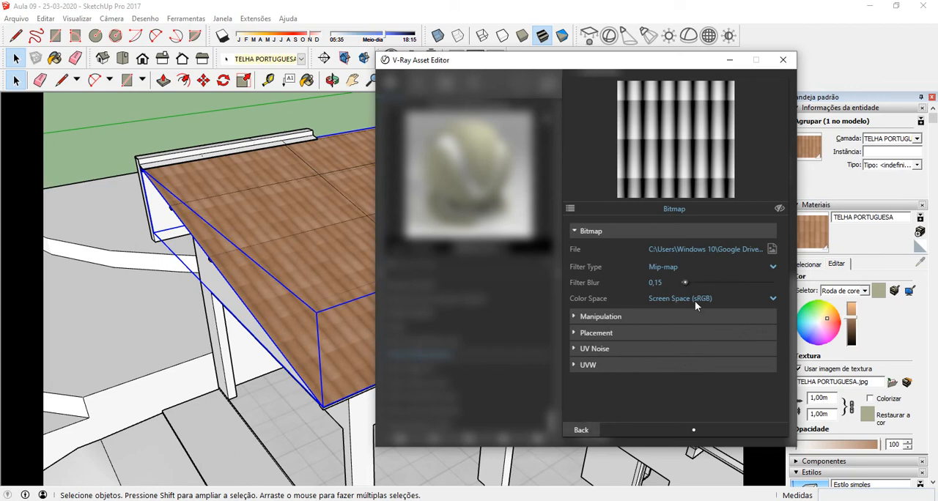
Step: Review the displacement bitmap's Manipulation, Placement, UV Noise and UVW settings, and return to the material's maps
{"action": "left_click", "coordinate": [574, 316]}
{"action": "left_click", "coordinate": [573, 316]}
{"action": "left_click", "coordinate": [573, 332]}
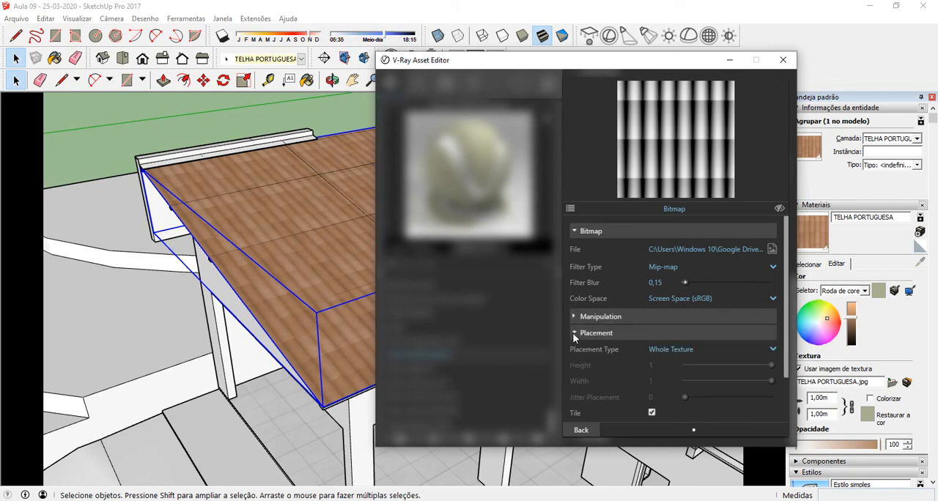
{"action": "left_click", "coordinate": [573, 332]}
{"action": "left_click", "coordinate": [575, 348]}
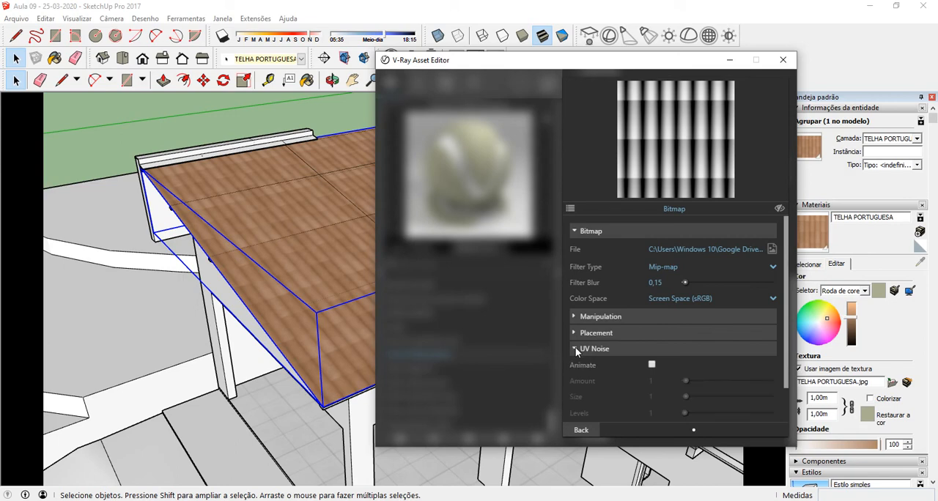
{"action": "left_click", "coordinate": [575, 352]}
{"action": "left_click", "coordinate": [574, 365]}
{"action": "left_click", "coordinate": [572, 365]}
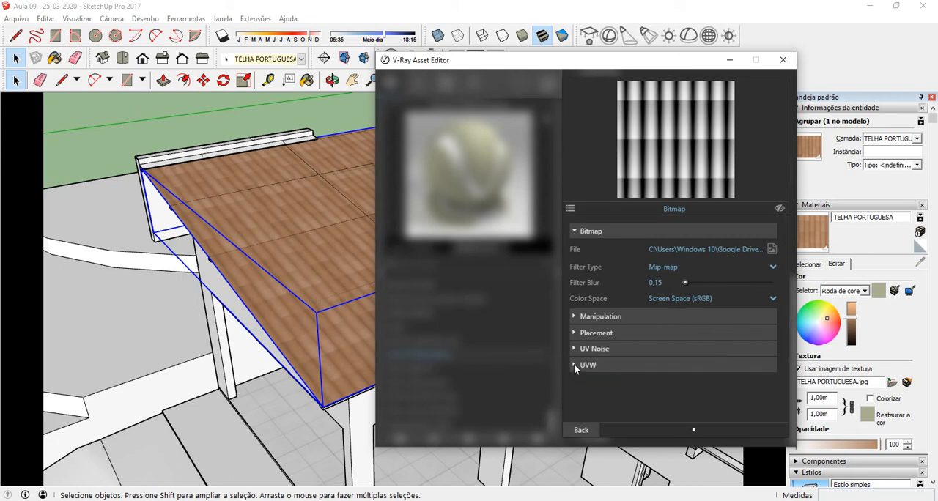
{"action": "left_click", "coordinate": [583, 430]}
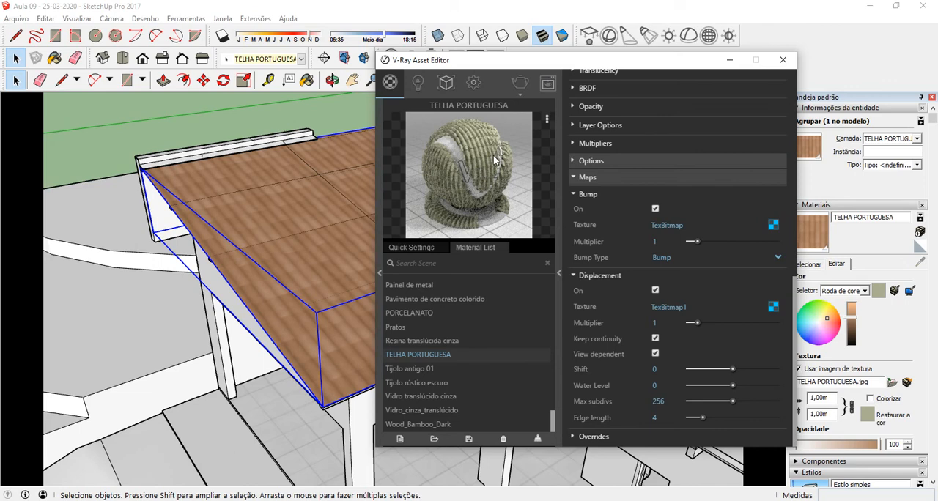
Step: Try a displacement multiplier of 2,5 and set it back to 1
{"action": "left_click", "coordinate": [665, 322]}
{"action": "type", "text": "2,5"}
{"action": "key", "text": "Return"}
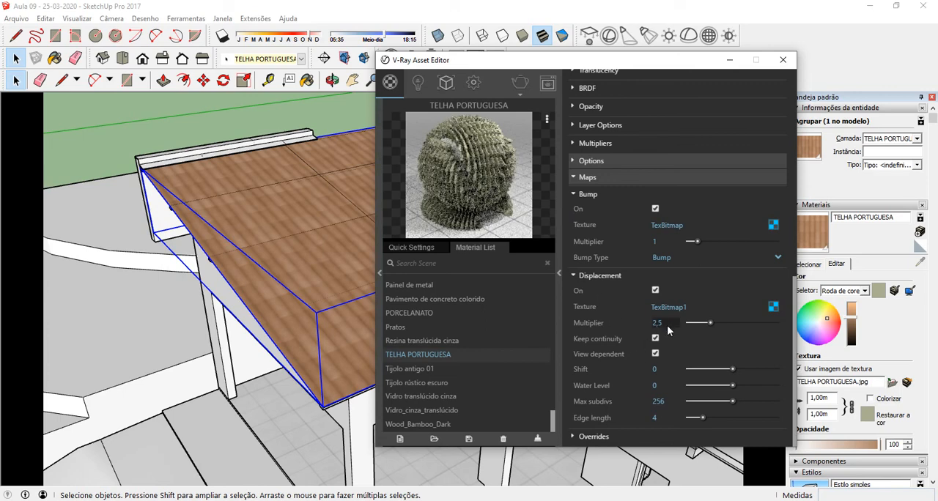
{"action": "left_click_drag", "start_coordinate": [667, 325], "coordinate": [646, 326]}
{"action": "type", "text": "1"}
{"action": "key", "text": "Return"}
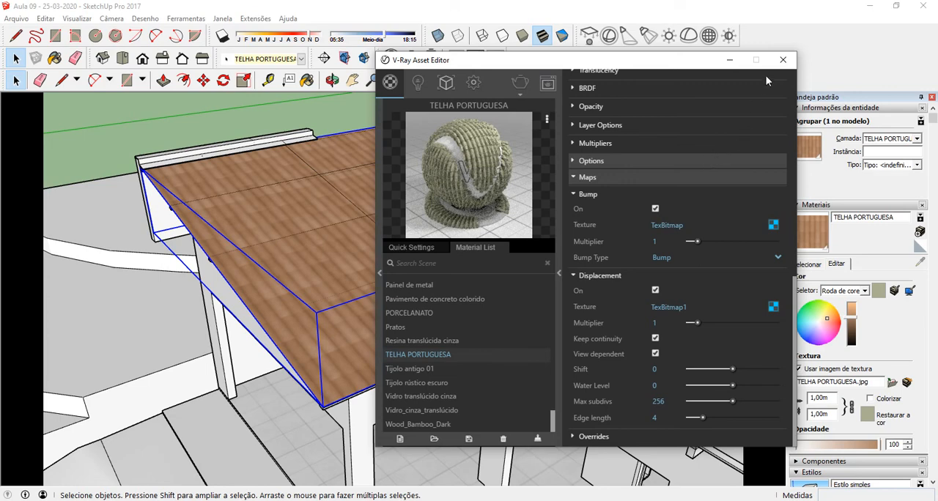
Step: Close the asset editor, run an interactive V-Ray render, examine the roof tiles' relief up close, and close the render windows
{"action": "left_click", "coordinate": [783, 62]}
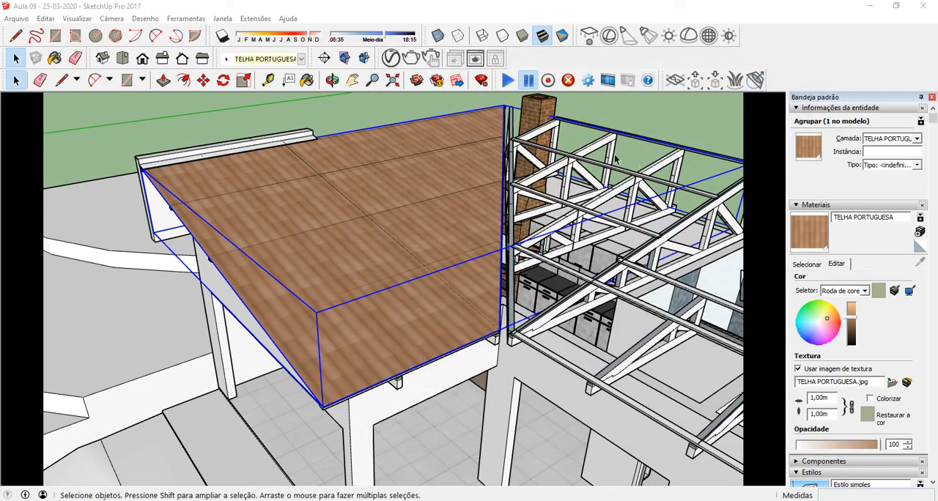
{"action": "left_click", "coordinate": [433, 60]}
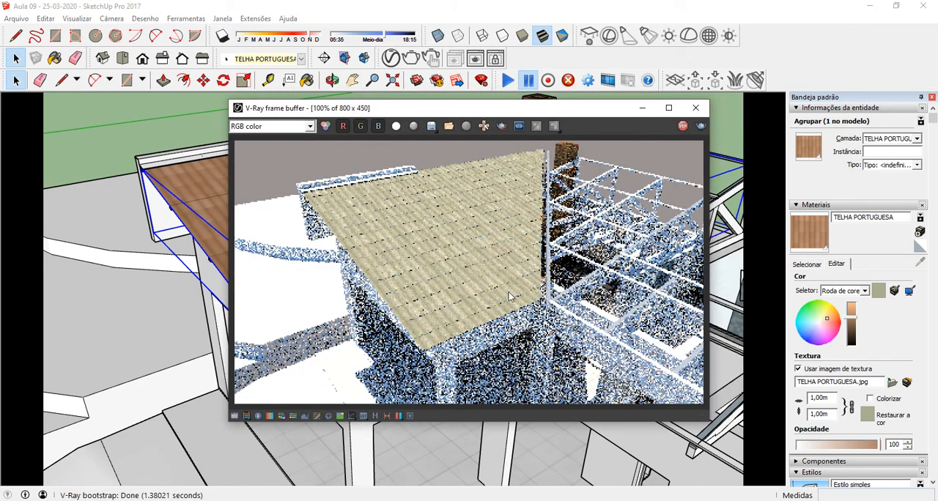
{"action": "scroll", "coordinate": [428, 332], "scroll_direction": "up", "scroll_amount": 1}
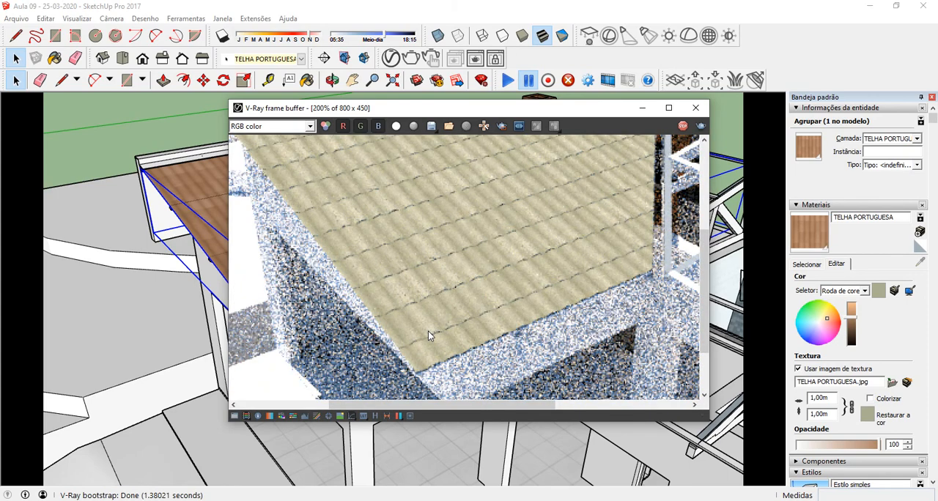
{"action": "scroll", "coordinate": [428, 331], "scroll_direction": "up", "scroll_amount": 1}
{"action": "scroll", "coordinate": [428, 335], "scroll_direction": "down", "scroll_amount": 1}
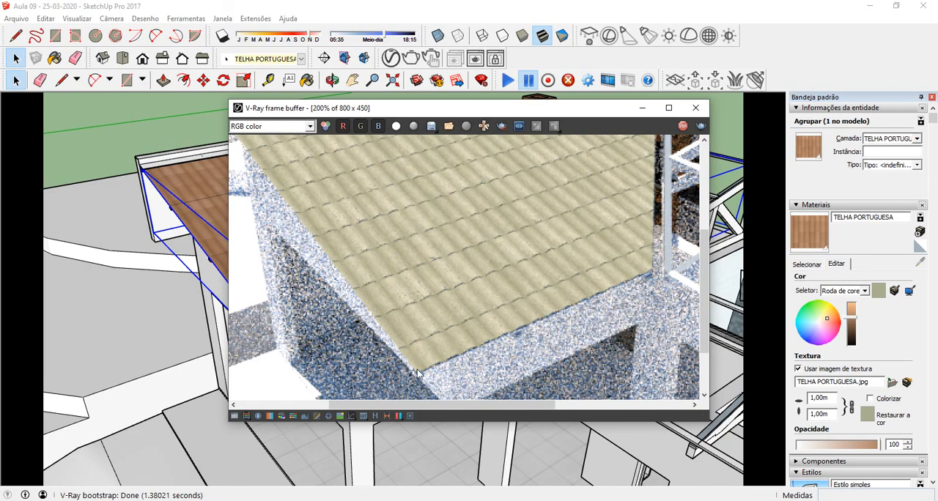
{"action": "left_click", "coordinate": [696, 108]}
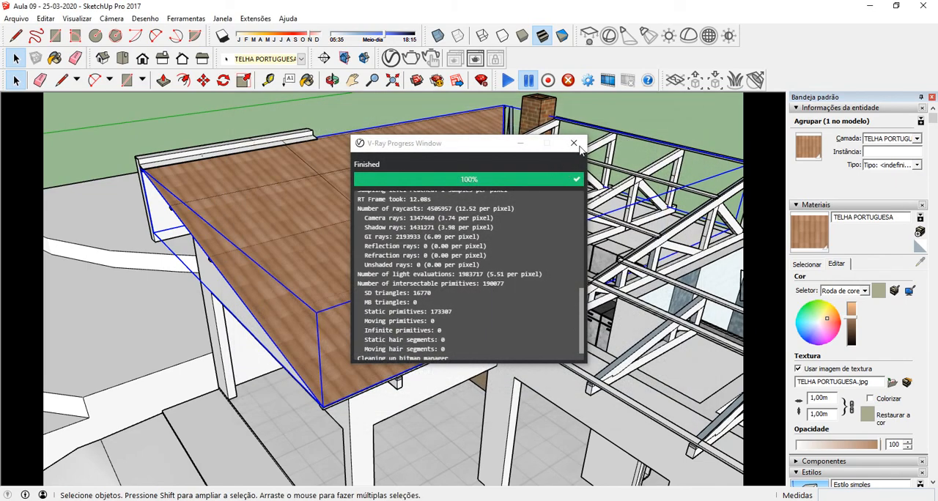
{"action": "left_click", "coordinate": [574, 143]}
{"action": "double_click", "coordinate": [370, 264]}
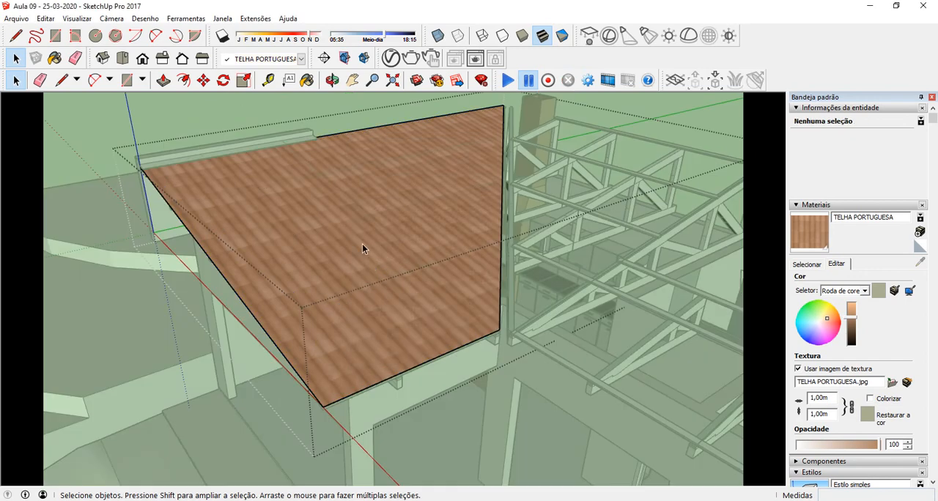
{"action": "right_click", "coordinate": [363, 244]}
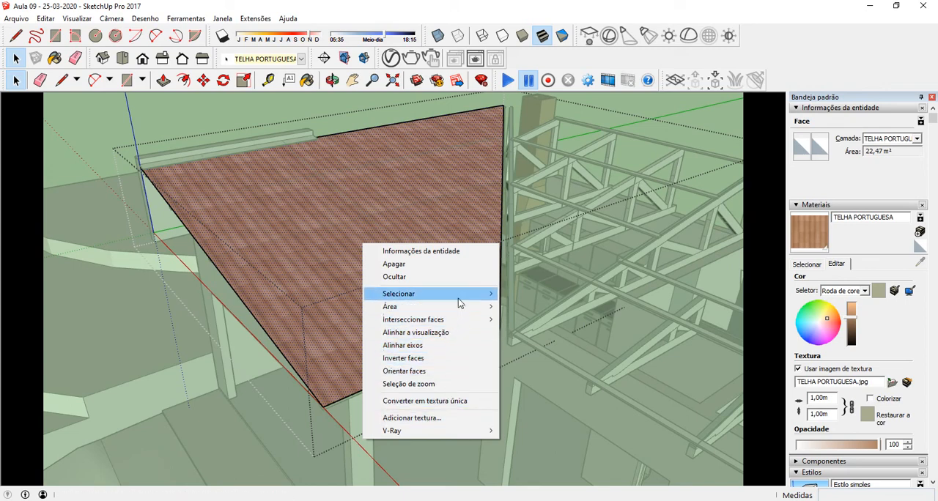
{"action": "mouse_move", "coordinate": [461, 297]}
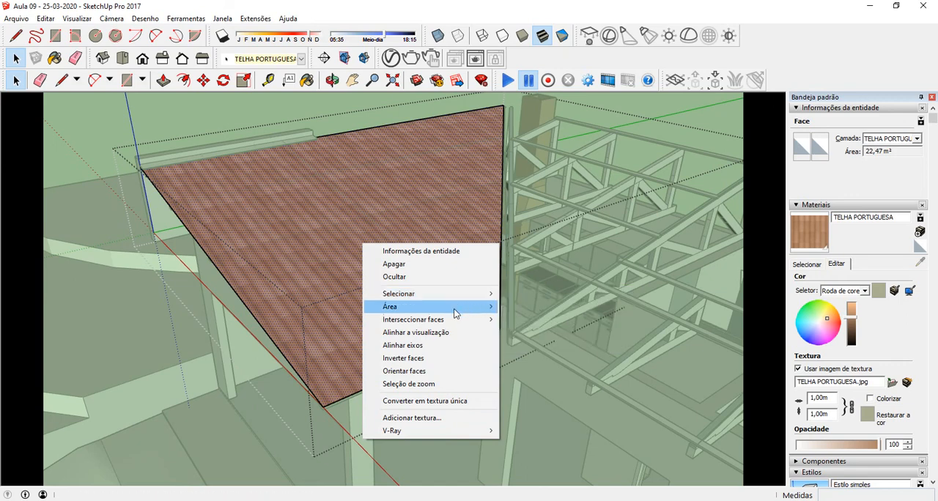
{"action": "mouse_move", "coordinate": [450, 320]}
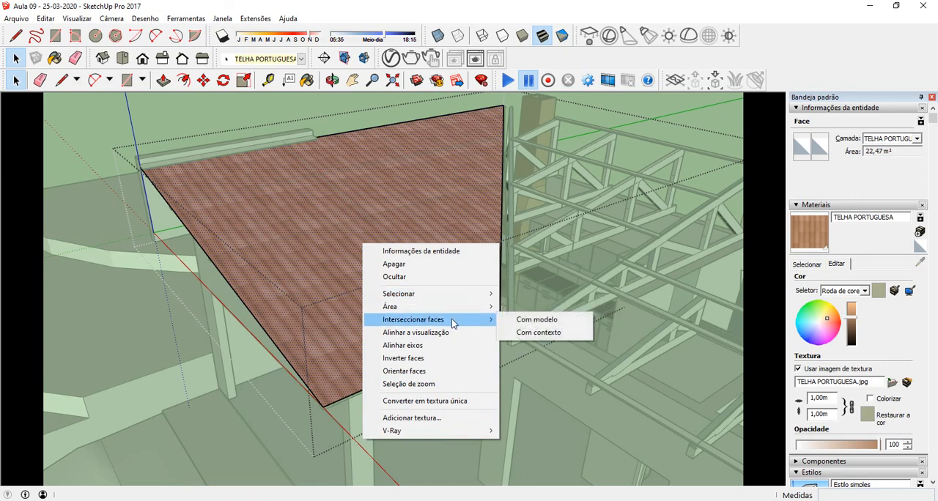
{"action": "left_click", "coordinate": [441, 369]}
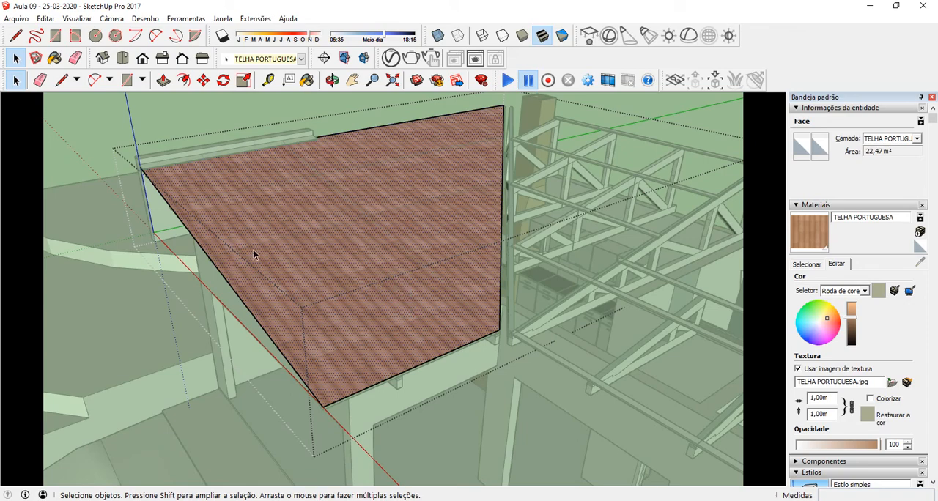
{"action": "left_click", "coordinate": [583, 500]}
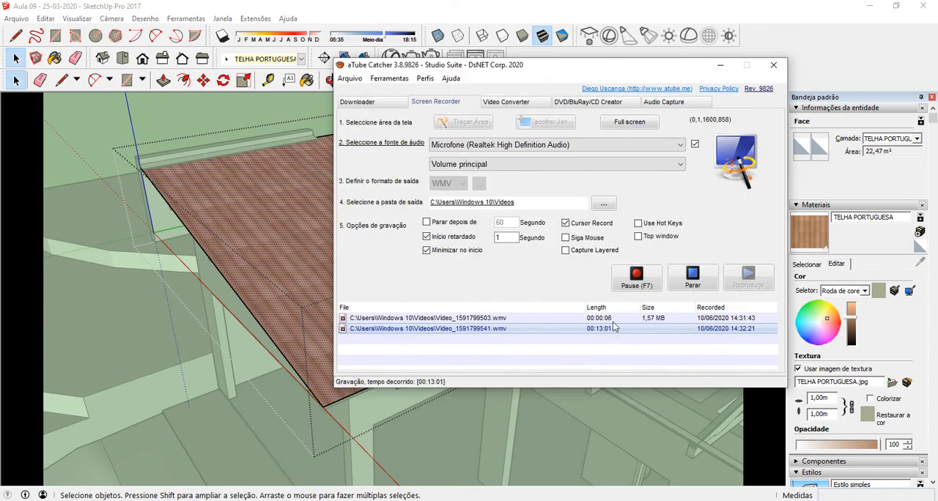
{"action": "left_click", "coordinate": [636, 283]}
{"action": "left_click", "coordinate": [720, 66]}
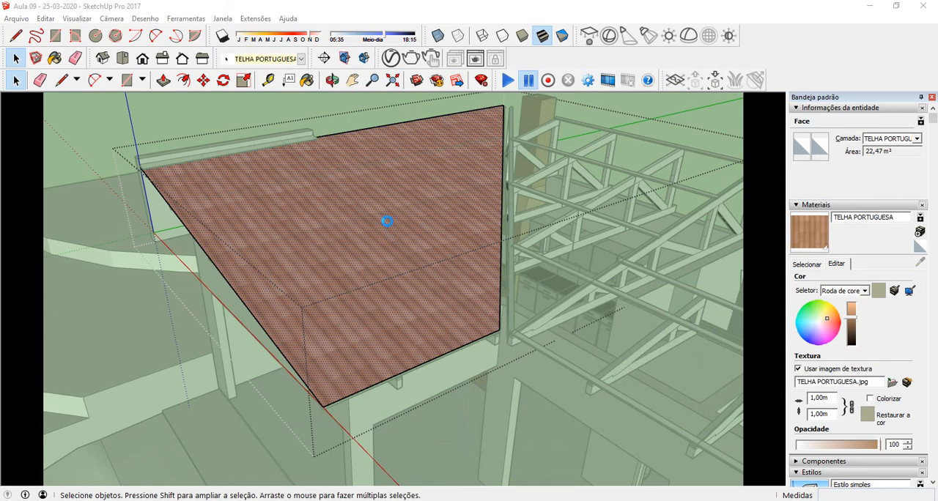
{"action": "right_click", "coordinate": [389, 222]}
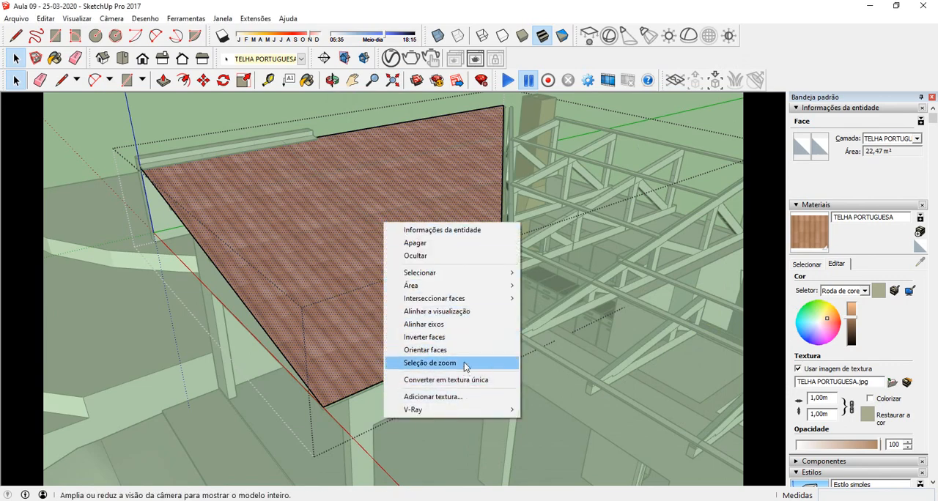
{"action": "left_click", "coordinate": [348, 297]}
{"action": "right_click", "coordinate": [347, 256]}
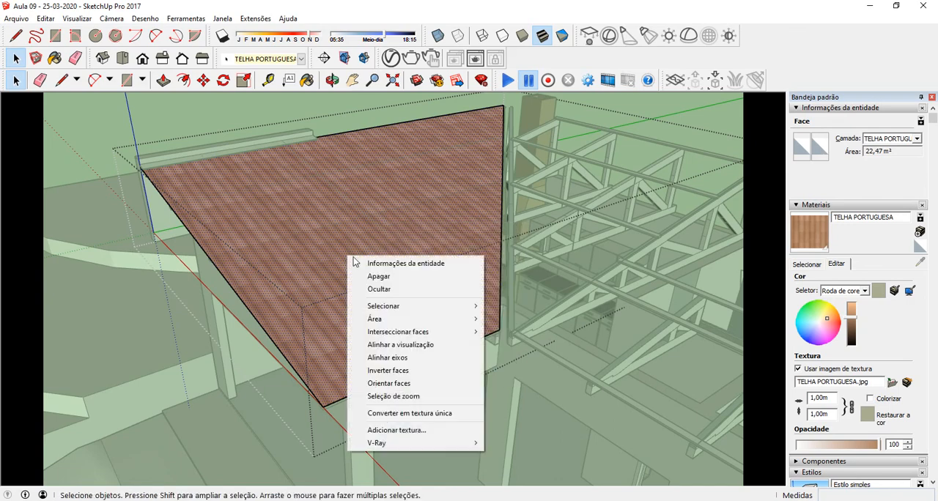
{"action": "mouse_move", "coordinate": [442, 313]}
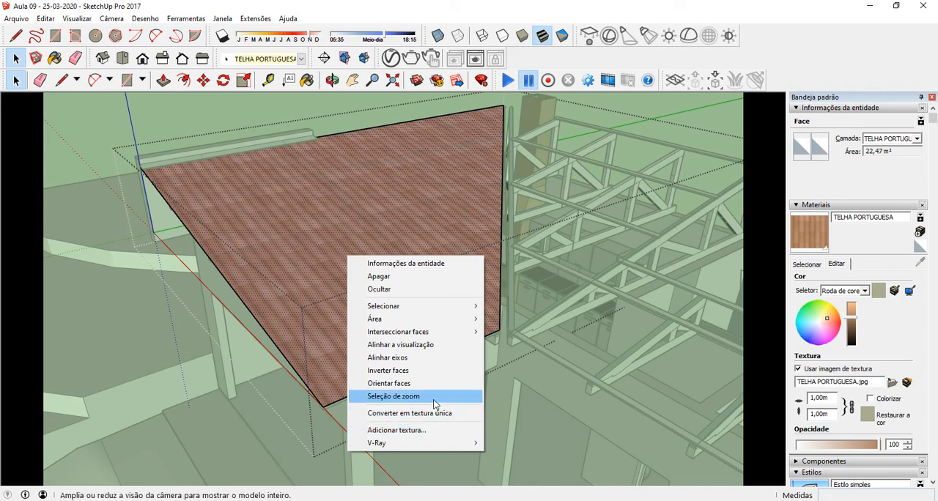
{"action": "double_click", "coordinate": [370, 196]}
{"action": "right_click", "coordinate": [370, 195]}
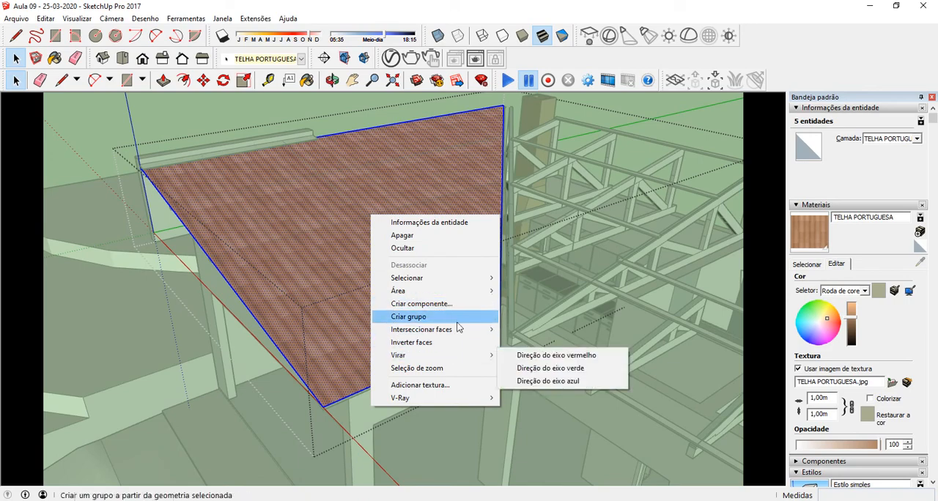
{"action": "left_click", "coordinate": [587, 500]}
{"action": "left_click", "coordinate": [621, 283]}
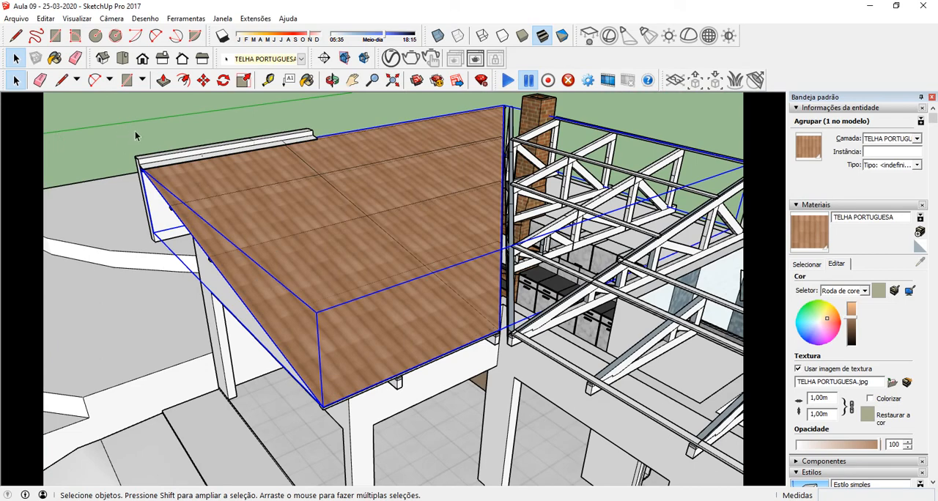
{"action": "left_click", "coordinate": [136, 129]}
Step: Open the roof tile group and paint its top face directly with the TELHA PORTUGUESA material
{"action": "middle_click_drag", "start_coordinate": [365, 252], "coordinate": [393, 234]}
{"action": "left_click", "coordinate": [393, 233]}
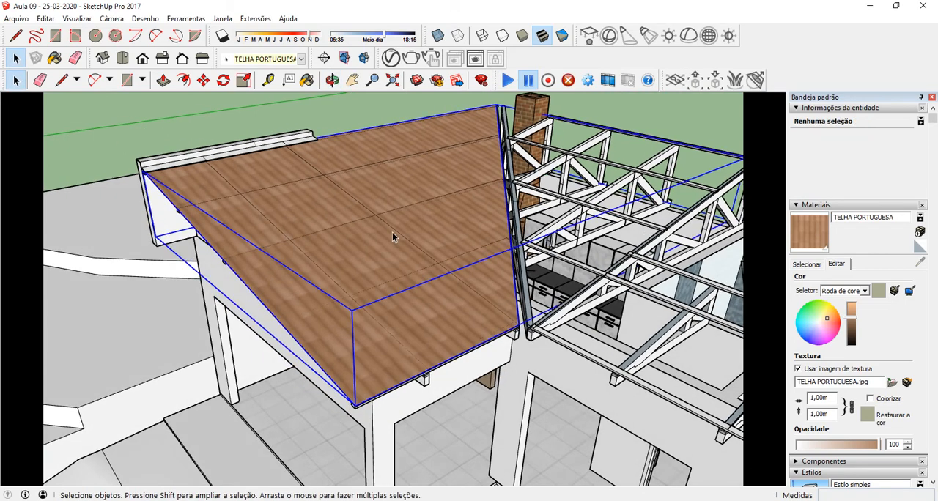
{"action": "left_click", "coordinate": [811, 231]}
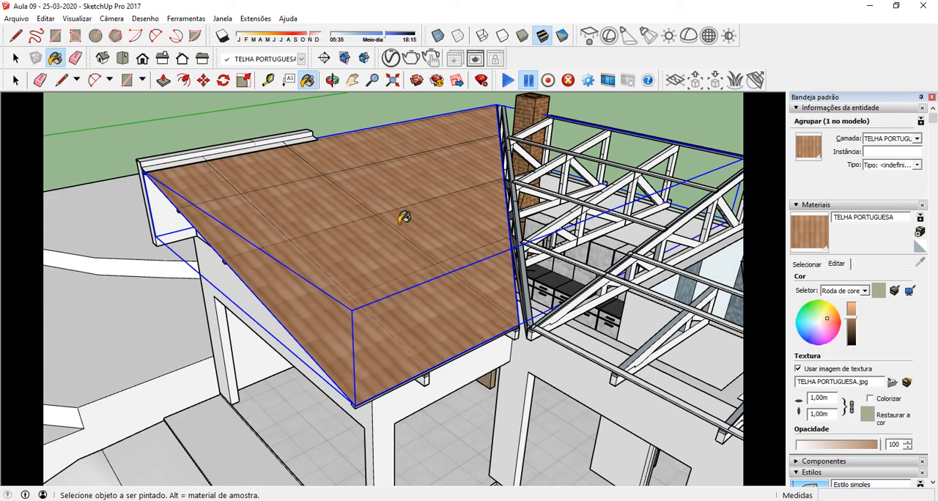
{"action": "mouse_move", "coordinate": [327, 265]}
{"action": "middle_mouse_down"}
{"action": "mouse_move", "coordinate": [413, 203]}
{"action": "mouse_move", "coordinate": [500, 95]}
{"action": "mouse_move", "coordinate": [620, 105]}
{"action": "mouse_move", "coordinate": [411, 198]}
{"action": "mouse_move", "coordinate": [392, 235]}
{"action": "mouse_move", "coordinate": [335, 274]}
{"action": "mouse_move", "coordinate": [321, 259]}
{"action": "mouse_move", "coordinate": [310, 277]}
{"action": "mouse_move", "coordinate": [397, 221]}
{"action": "mouse_move", "coordinate": [331, 269]}
{"action": "middle_mouse_up"}
{"action": "scroll", "coordinate": [335, 271], "scroll_direction": "up", "scroll_amount": 2}
{"action": "mouse_move", "coordinate": [415, 268]}
{"action": "middle_mouse_down"}
{"action": "mouse_move", "coordinate": [477, 241]}
{"action": "mouse_move", "coordinate": [343, 218]}
{"action": "middle_mouse_up"}
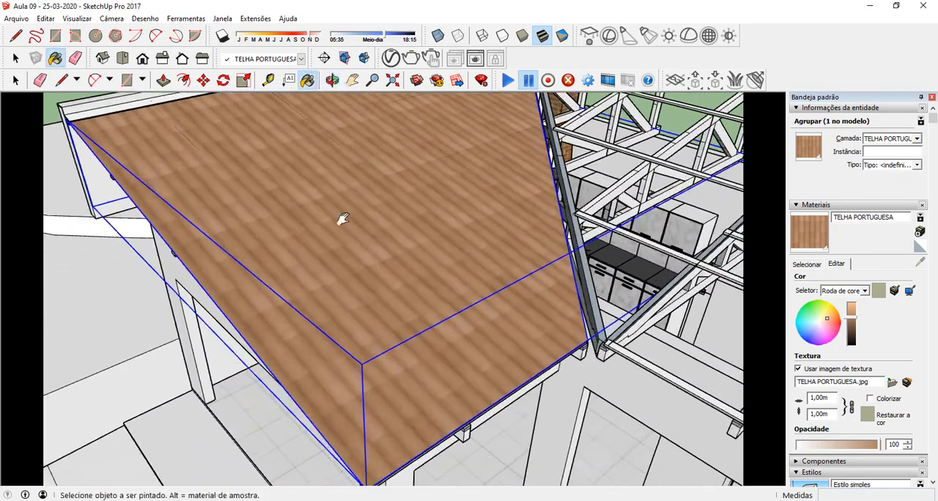
{"action": "key", "text": "space"}
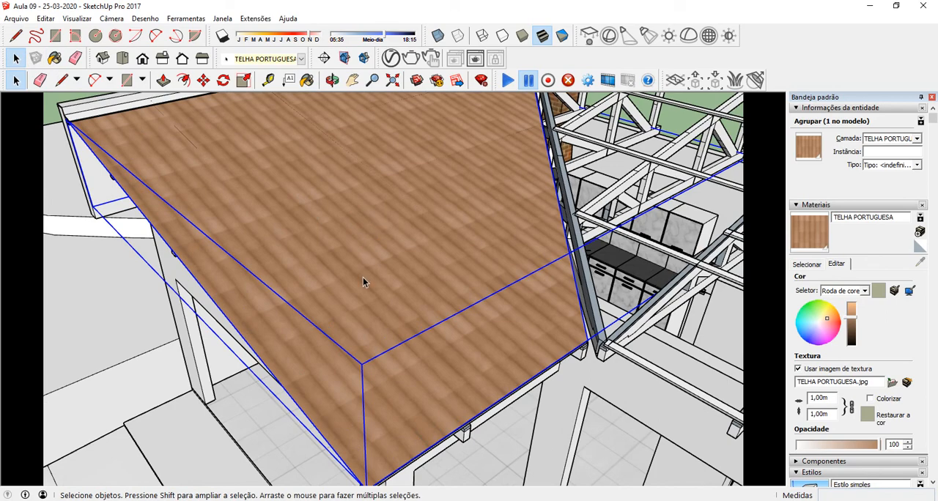
{"action": "middle_click_drag", "start_coordinate": [363, 277], "coordinate": [275, 129]}
{"action": "double_click", "coordinate": [340, 224]}
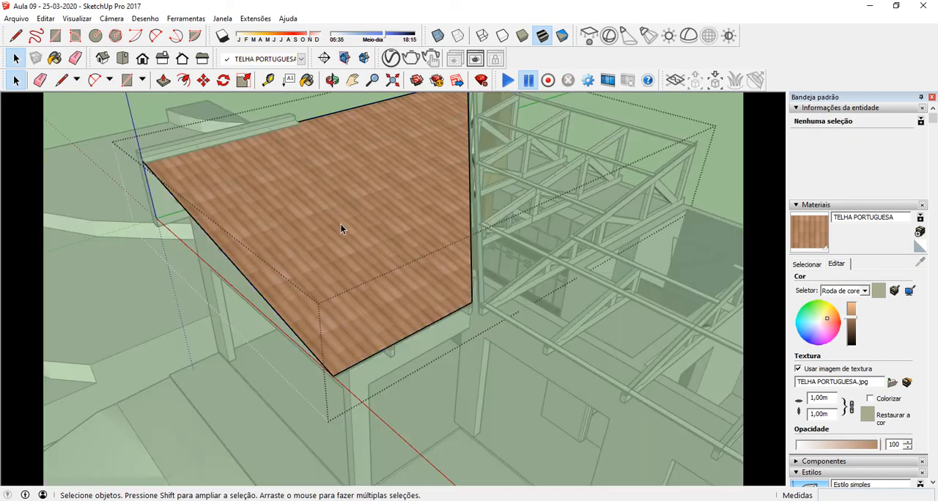
{"action": "left_click", "coordinate": [339, 246]}
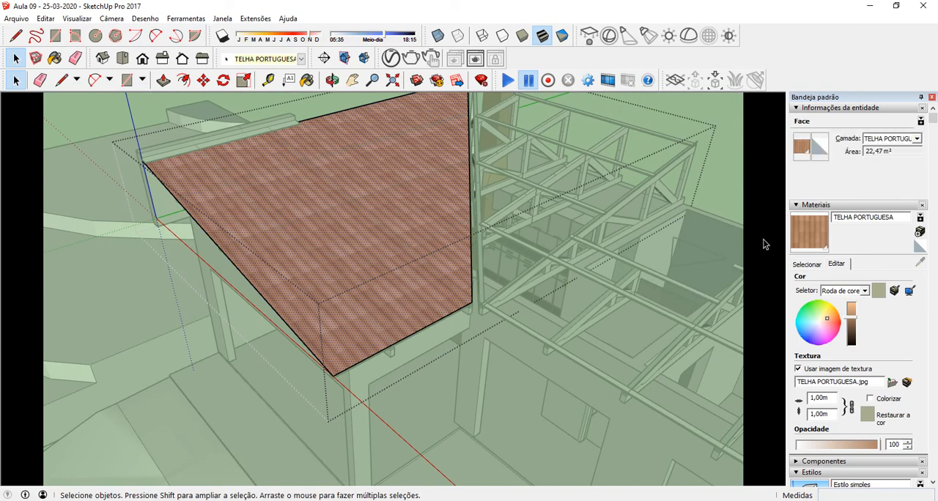
{"action": "left_click", "coordinate": [807, 232]}
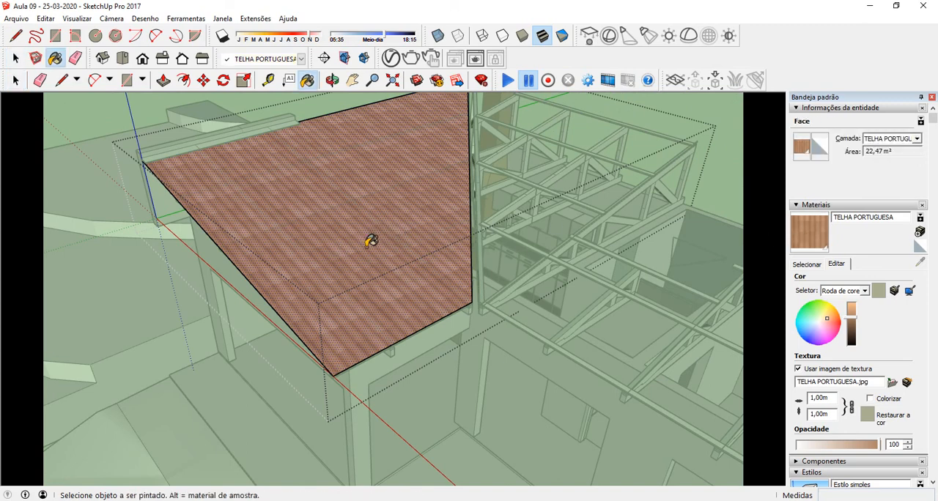
Step: Reposition the tile texture on the roof's top face, shifting the tile joints toward the lower eave corner
{"action": "right_click", "coordinate": [341, 200]}
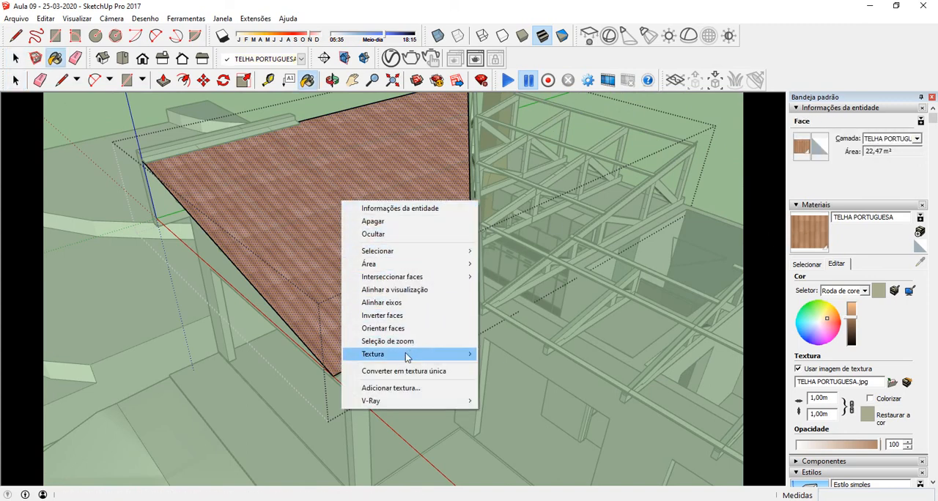
{"action": "mouse_move", "coordinate": [407, 358]}
{"action": "left_click", "coordinate": [506, 354]}
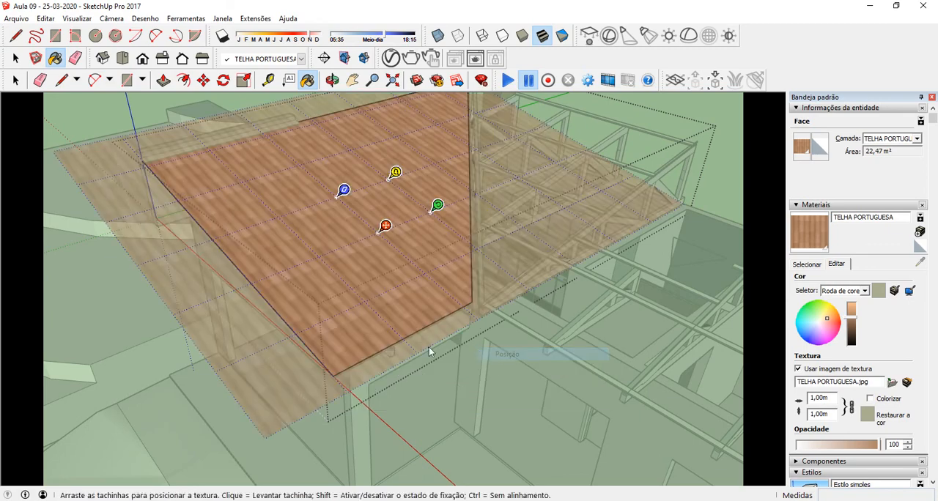
{"action": "scroll", "coordinate": [333, 359], "scroll_direction": "up", "scroll_amount": 6}
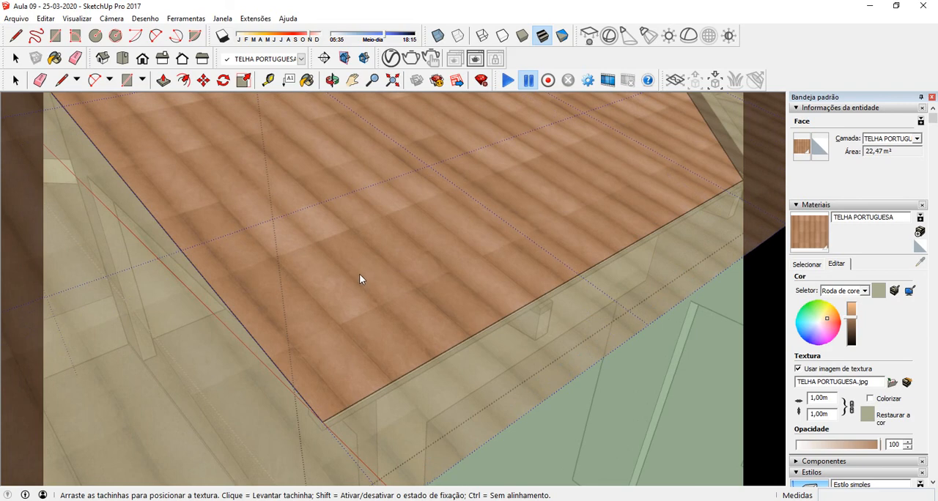
{"action": "left_click_drag", "start_coordinate": [362, 279], "coordinate": [389, 331]}
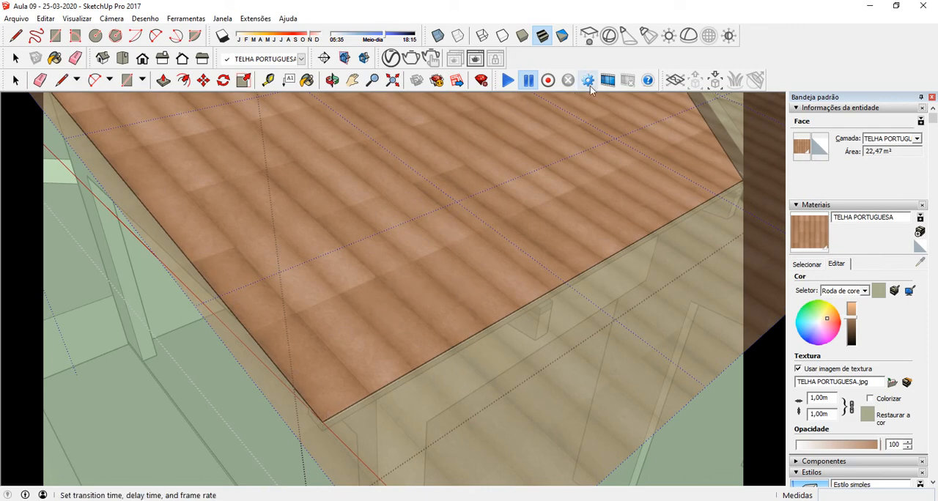
{"action": "left_click", "coordinate": [728, 442]}
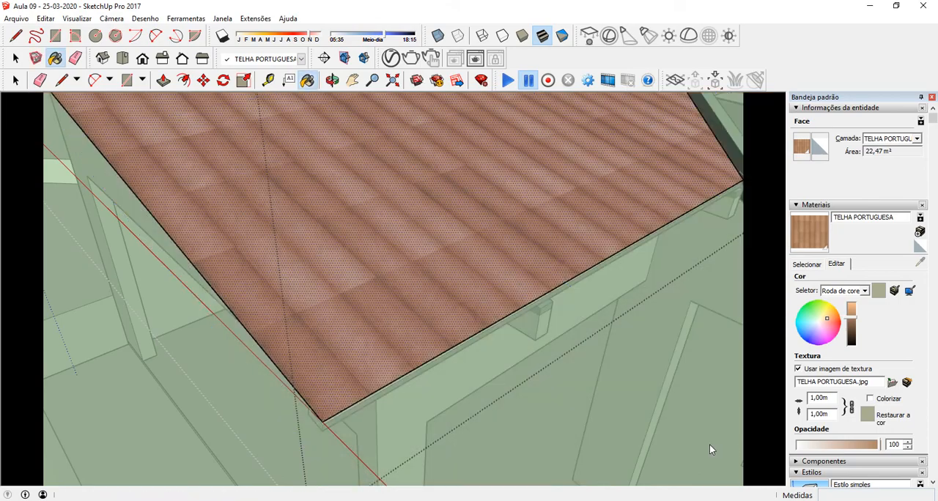
Step: Paint the underside of the same roof face with the TELHA PORTUGUESA material
{"action": "mouse_move", "coordinate": [376, 358]}
{"action": "middle_mouse_down"}
{"action": "mouse_move", "coordinate": [373, 341]}
{"action": "mouse_move", "coordinate": [416, 279]}
{"action": "mouse_move", "coordinate": [440, 300]}
{"action": "mouse_move", "coordinate": [555, 220]}
{"action": "mouse_move", "coordinate": [684, 197]}
{"action": "mouse_move", "coordinate": [330, 298]}
{"action": "mouse_move", "coordinate": [442, 266]}
{"action": "mouse_move", "coordinate": [427, 259]}
{"action": "middle_mouse_up"}
{"action": "key", "text": "b"}
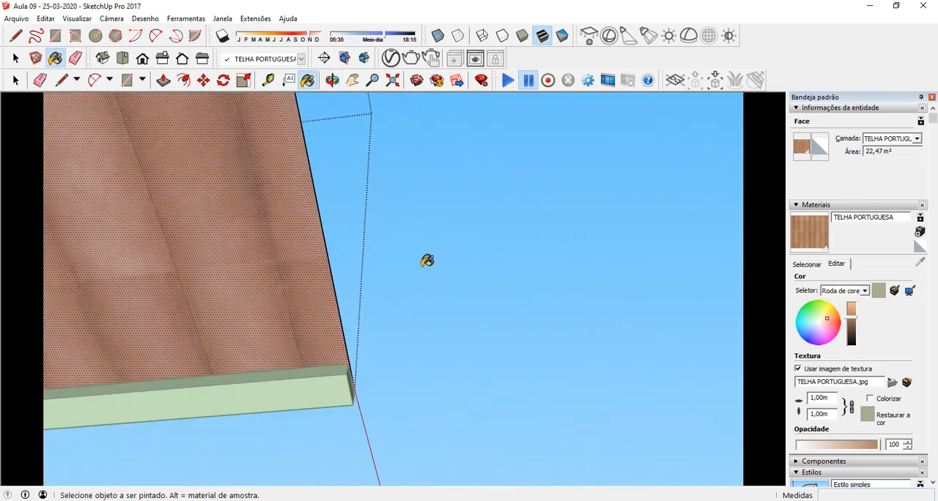
{"action": "right_click", "coordinate": [210, 237]}
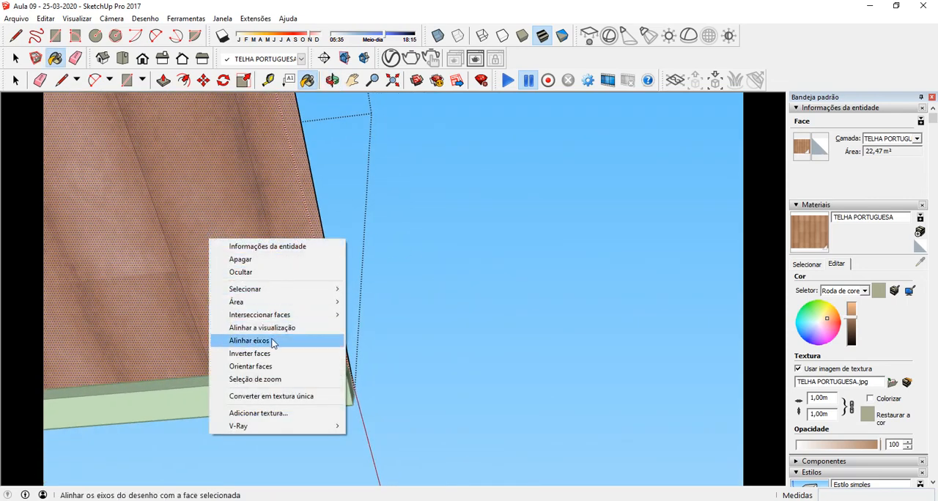
{"action": "left_click", "coordinate": [174, 253]}
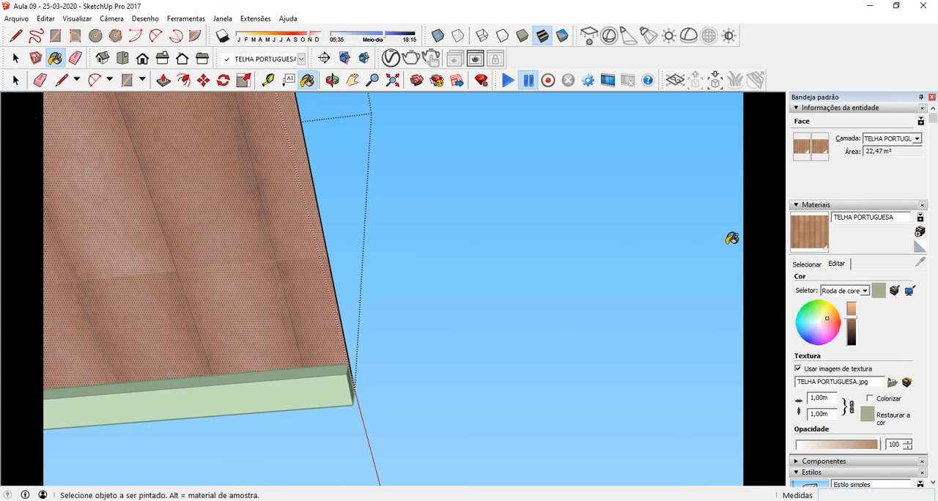
Step: Shift the tile texture slightly on the roof face's underside to align it with the eave edge
{"action": "right_click", "coordinate": [242, 229]}
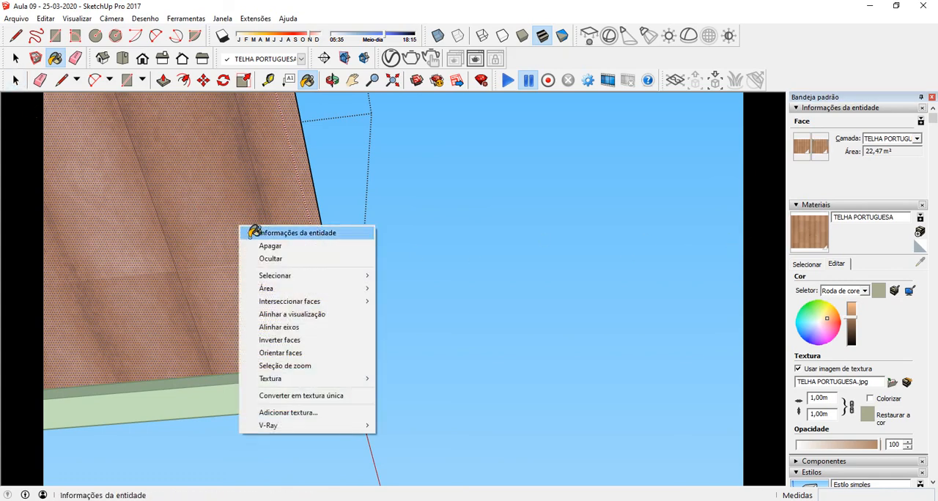
{"action": "mouse_move", "coordinate": [300, 378]}
{"action": "left_click", "coordinate": [396, 378]}
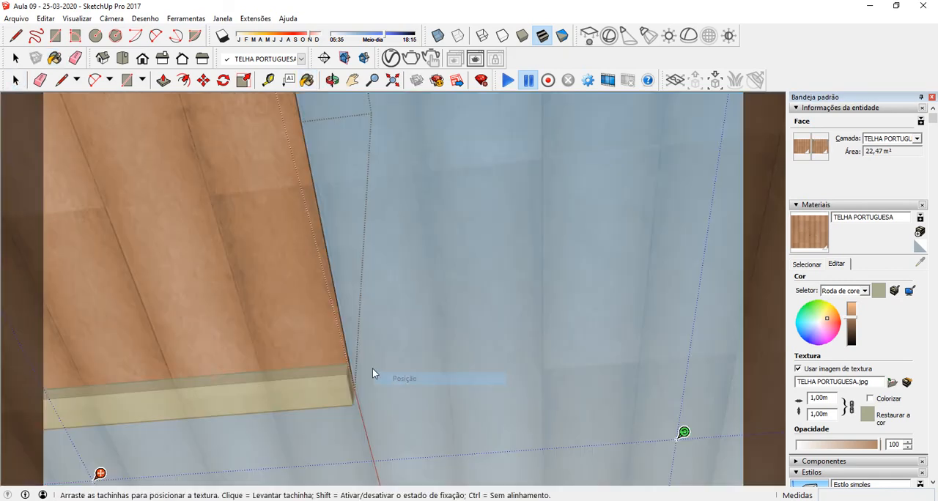
{"action": "mouse_move", "coordinate": [291, 322]}
{"action": "left_mouse_down"}
{"action": "mouse_move", "coordinate": [281, 308]}
{"action": "mouse_move", "coordinate": [288, 315]}
{"action": "left_mouse_up"}
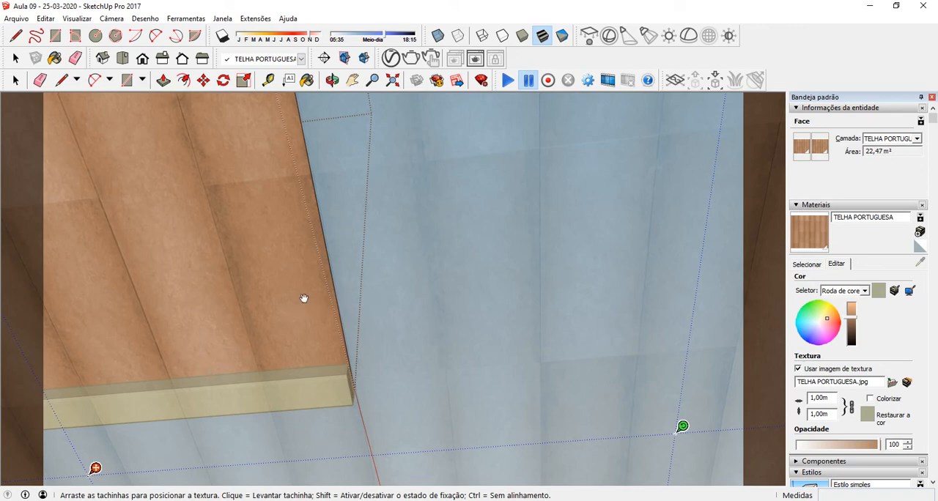
{"action": "middle_click_drag", "start_coordinate": [306, 298], "coordinate": [183, 406]}
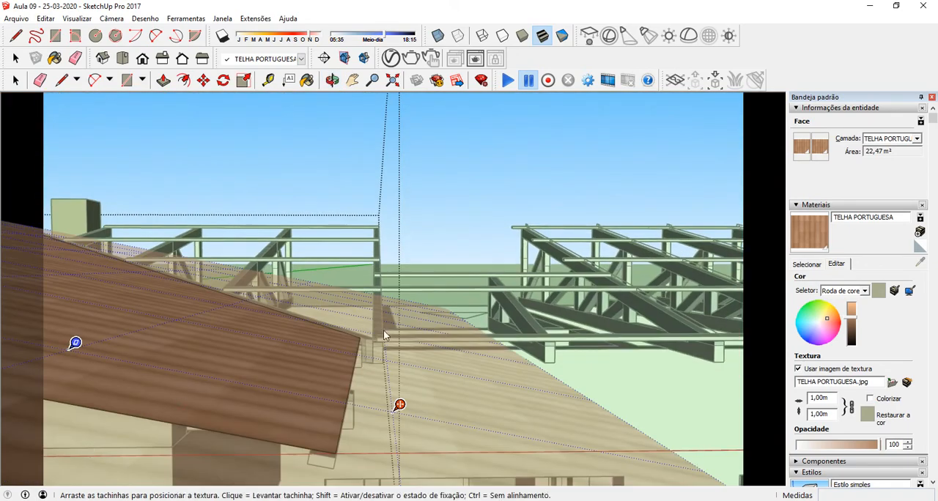
{"action": "middle_click_drag", "start_coordinate": [383, 329], "coordinate": [277, 419]}
{"action": "scroll", "coordinate": [366, 306], "scroll_direction": "up", "scroll_amount": 3}
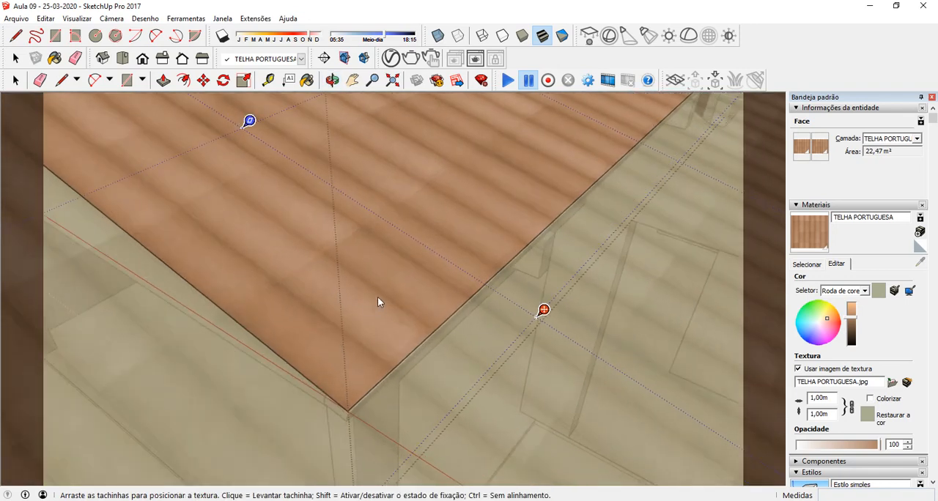
{"action": "left_click", "coordinate": [382, 306]}
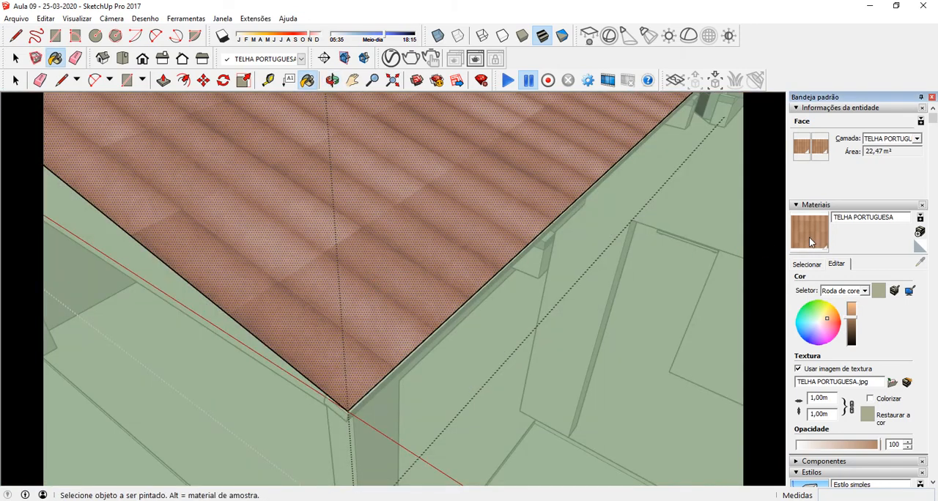
Step: Nudge the tile texture slightly on the roof's top face toward the eave alignment and exit the roof tile group
{"action": "right_click", "coordinate": [343, 297]}
{"action": "mouse_move", "coordinate": [415, 245]}
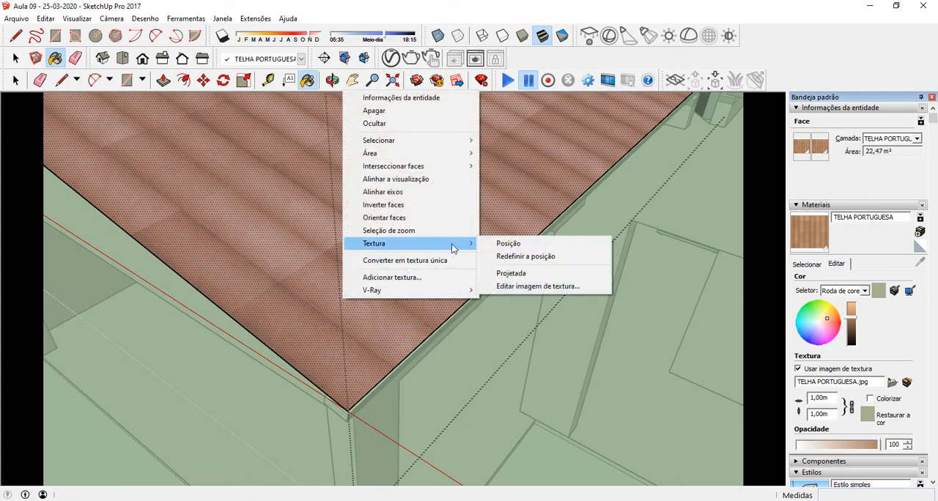
{"action": "left_click", "coordinate": [491, 244]}
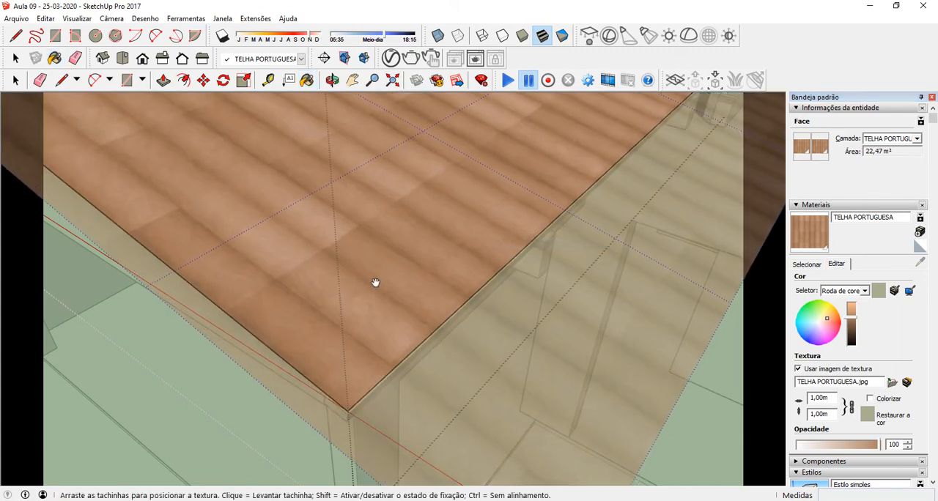
{"action": "left_click_drag", "start_coordinate": [378, 287], "coordinate": [379, 286]}
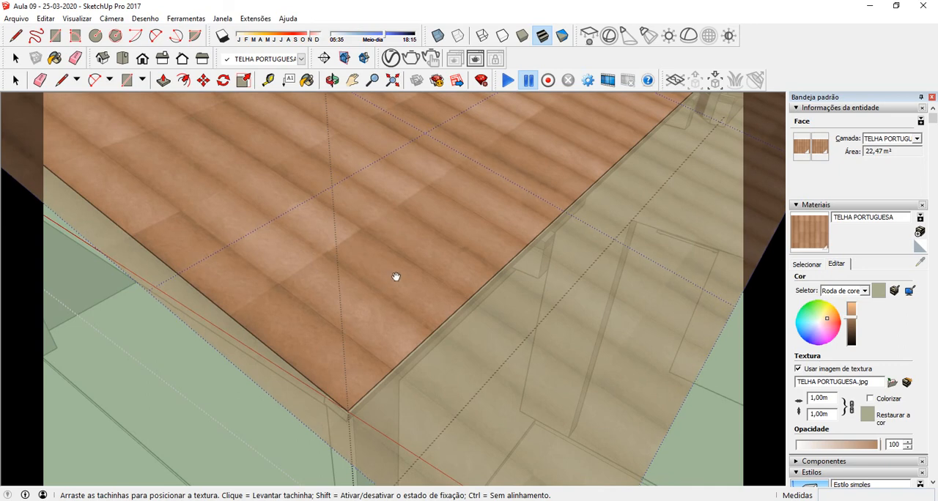
{"action": "left_click", "coordinate": [688, 425]}
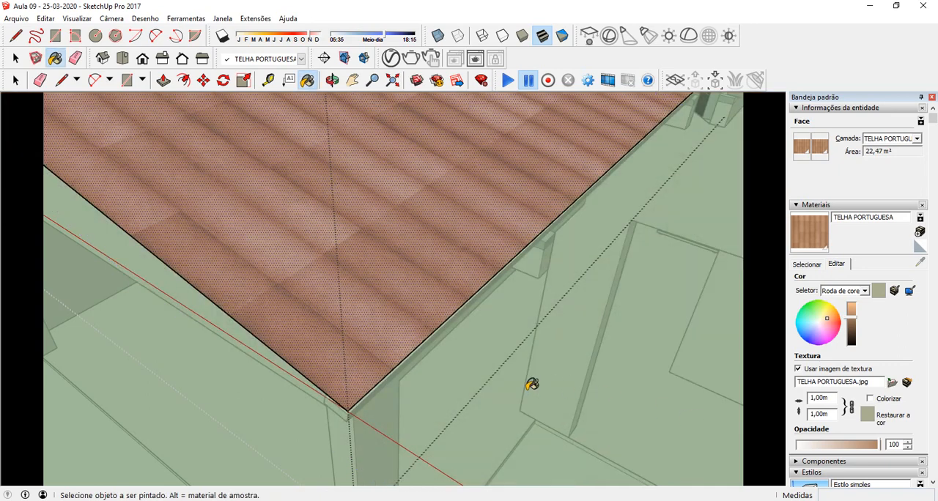
{"action": "left_click", "coordinate": [16, 80]}
{"action": "left_click", "coordinate": [609, 339]}
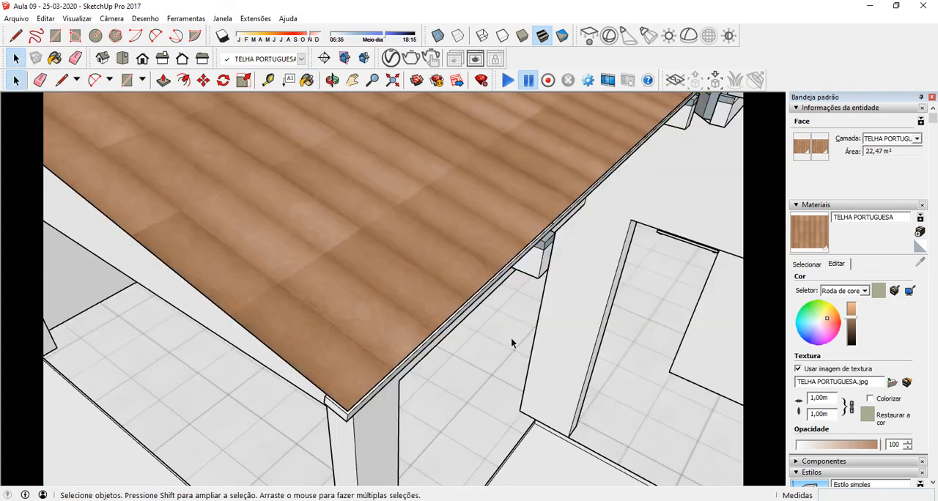
Step: Render a view of the tiled roof and its eave corner with V-Ray, inspect the tiles, and close the render
{"action": "middle_click_drag", "start_coordinate": [356, 324], "coordinate": [406, 99]}
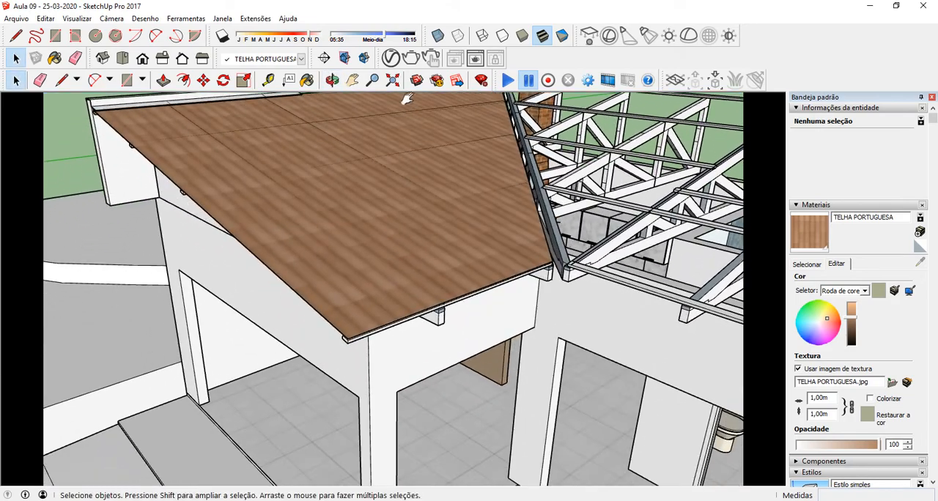
{"action": "left_click", "coordinate": [413, 61]}
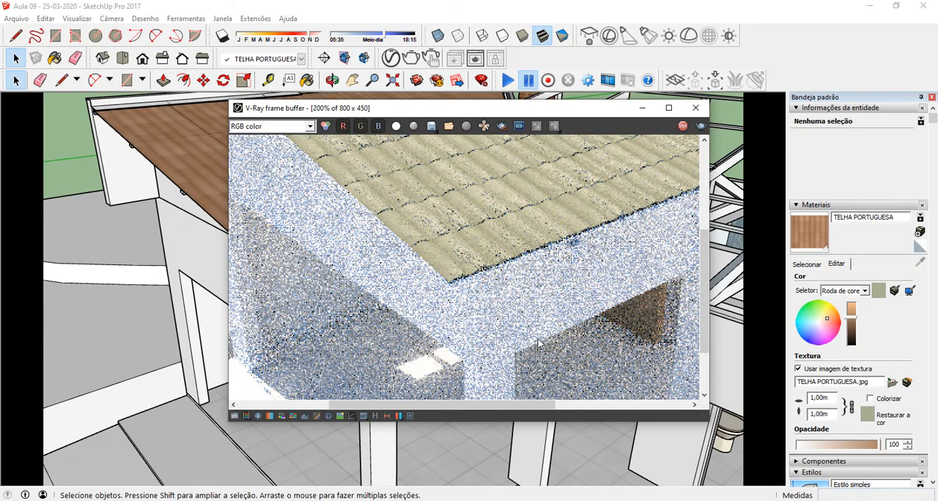
{"action": "left_click", "coordinate": [669, 108]}
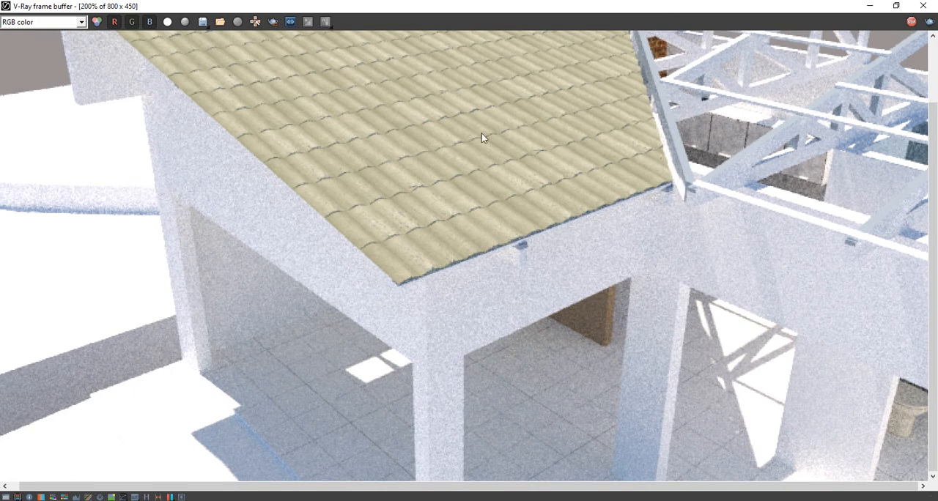
{"action": "left_click", "coordinate": [913, 22]}
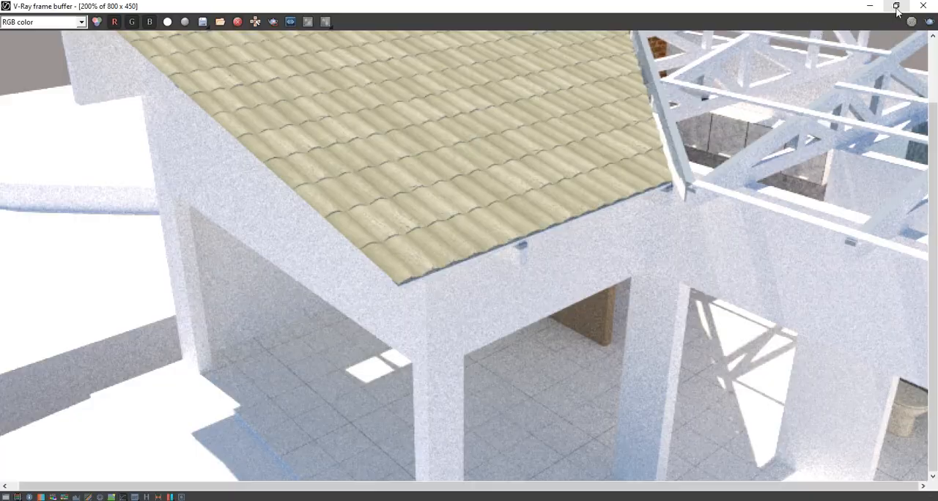
{"action": "left_click", "coordinate": [896, 6]}
{"action": "left_click", "coordinate": [695, 107]}
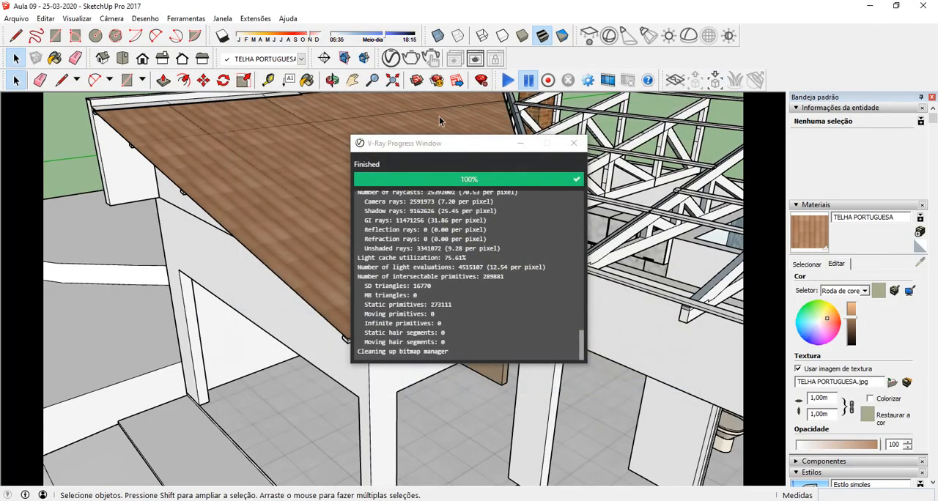
{"action": "left_click", "coordinate": [573, 143]}
Step: Set the displacement multiplier of the TELHA PORTUGUESA material to 2,5 in the V-Ray Asset Editor
{"action": "left_click", "coordinate": [390, 58]}
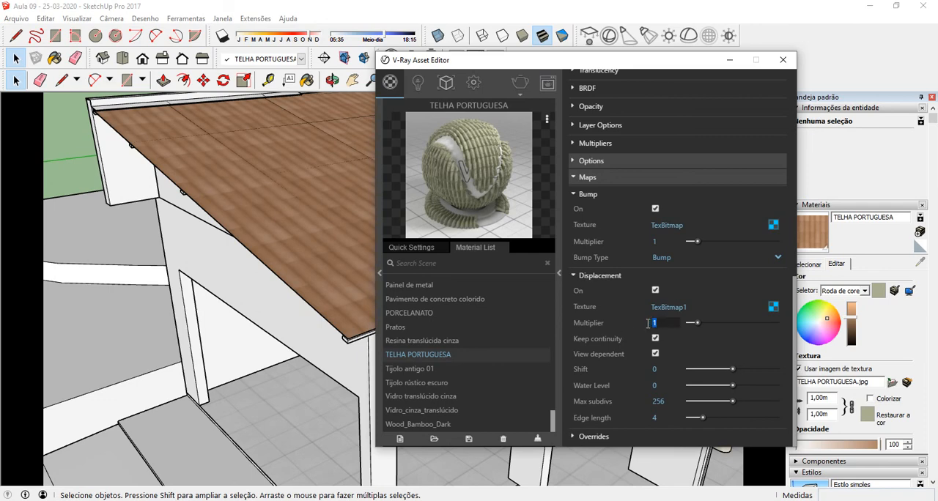
{"action": "type", "text": "2,5"}
{"action": "key", "text": "Return"}
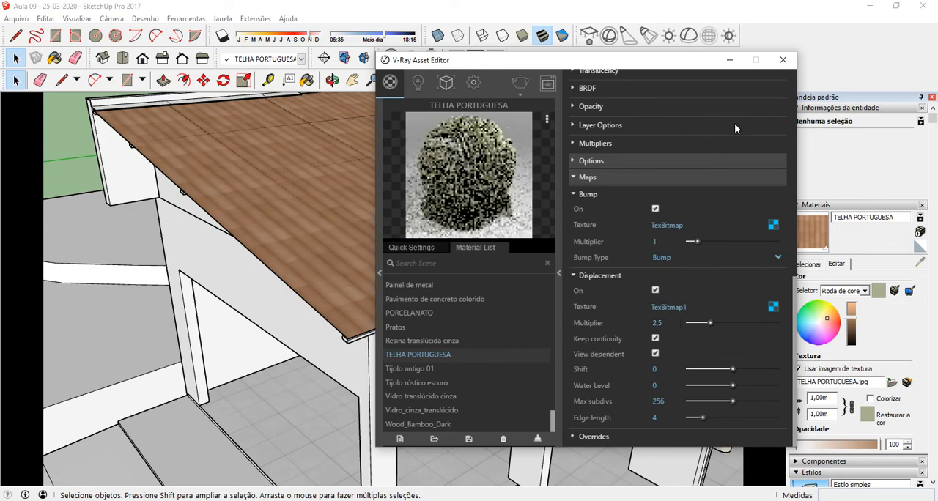
{"action": "left_click", "coordinate": [783, 61]}
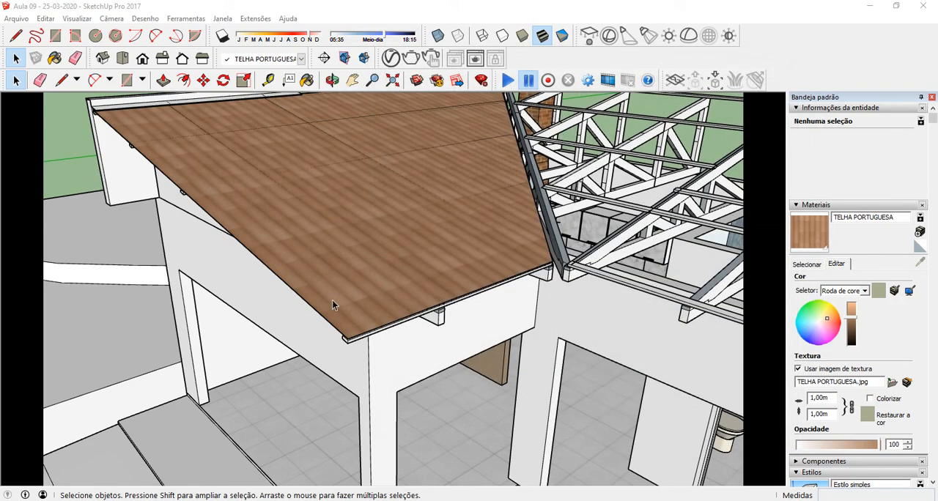
Step: Render a closer view of the eave corner with V-Ray, examine the tile relief, and stop and close the render
{"action": "scroll", "coordinate": [358, 315], "scroll_direction": "up", "scroll_amount": 4}
{"action": "middle_click_drag", "start_coordinate": [396, 297], "coordinate": [395, 272]}
{"action": "scroll", "coordinate": [372, 344], "scroll_direction": "up", "scroll_amount": 2}
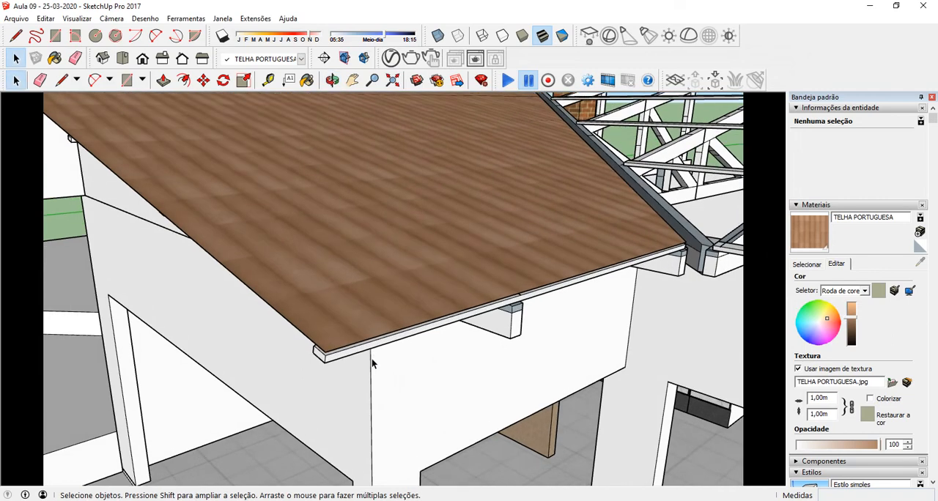
{"action": "left_click", "coordinate": [410, 58]}
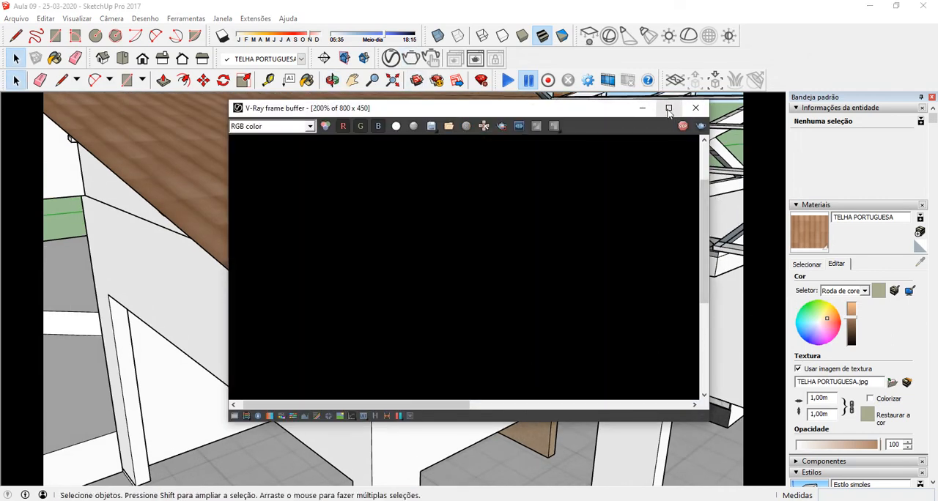
{"action": "scroll", "coordinate": [526, 203], "scroll_direction": "down", "scroll_amount": 1}
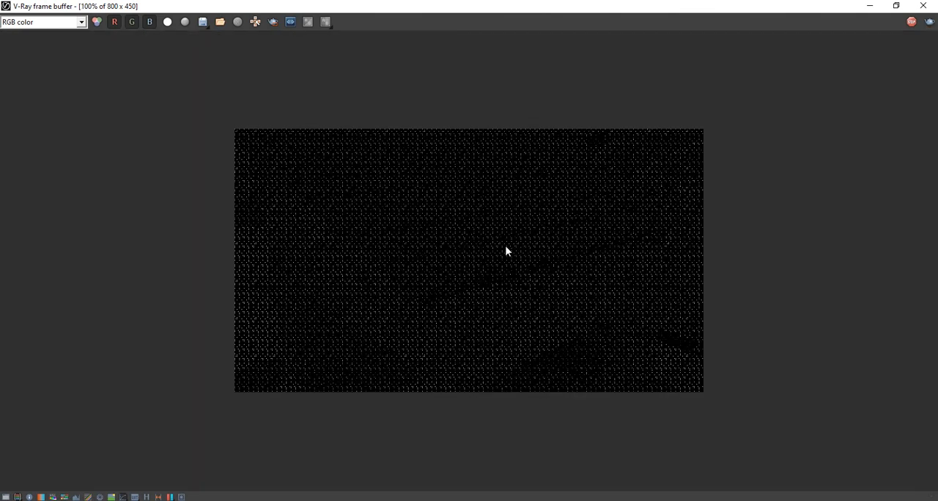
{"action": "scroll", "coordinate": [506, 250], "scroll_direction": "up", "scroll_amount": 1}
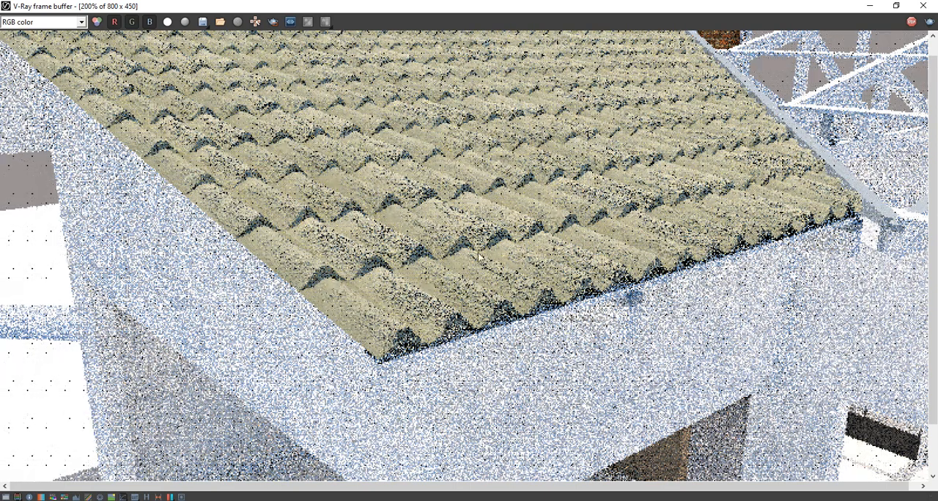
{"action": "scroll", "coordinate": [349, 275], "scroll_direction": "down", "scroll_amount": 2}
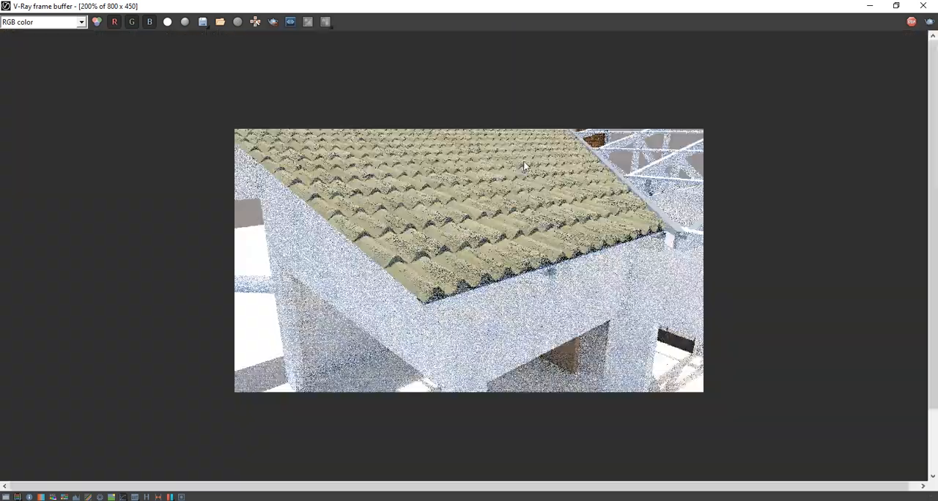
{"action": "scroll", "coordinate": [524, 163], "scroll_direction": "up", "scroll_amount": 2}
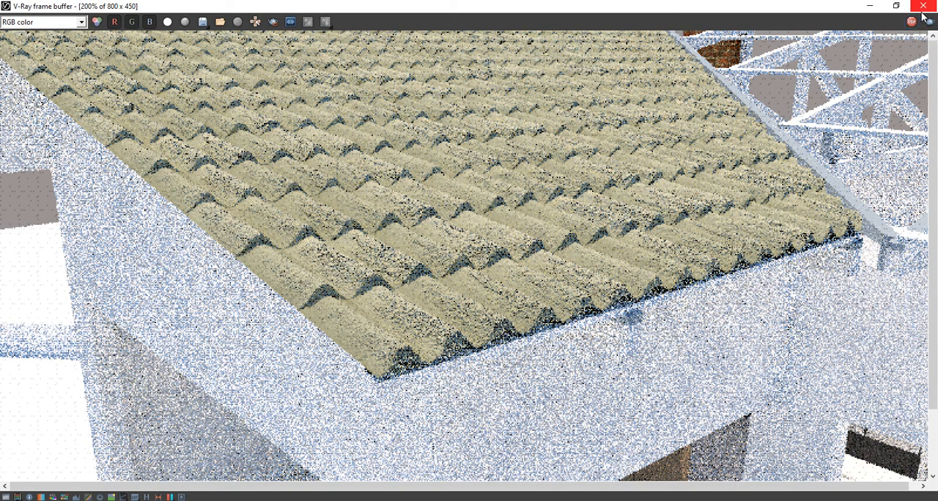
{"action": "left_click", "coordinate": [911, 24]}
{"action": "left_click", "coordinate": [925, 7]}
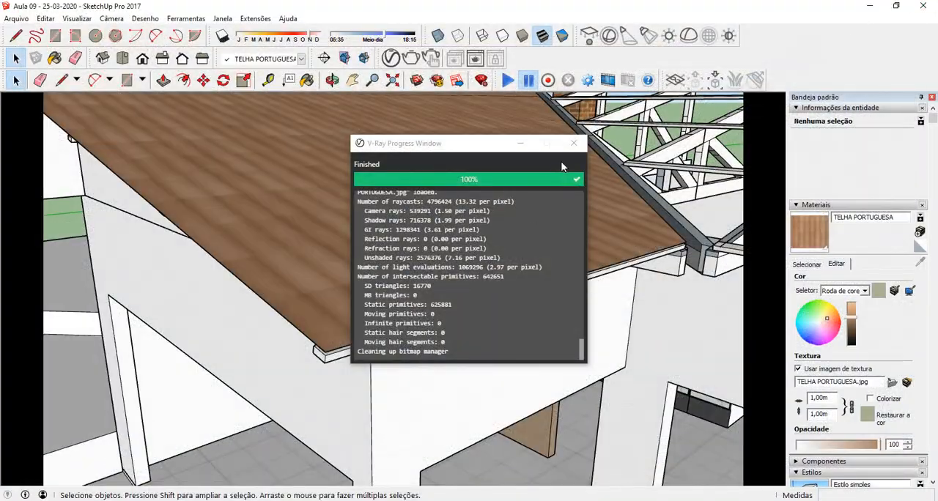
{"action": "left_click", "coordinate": [574, 143]}
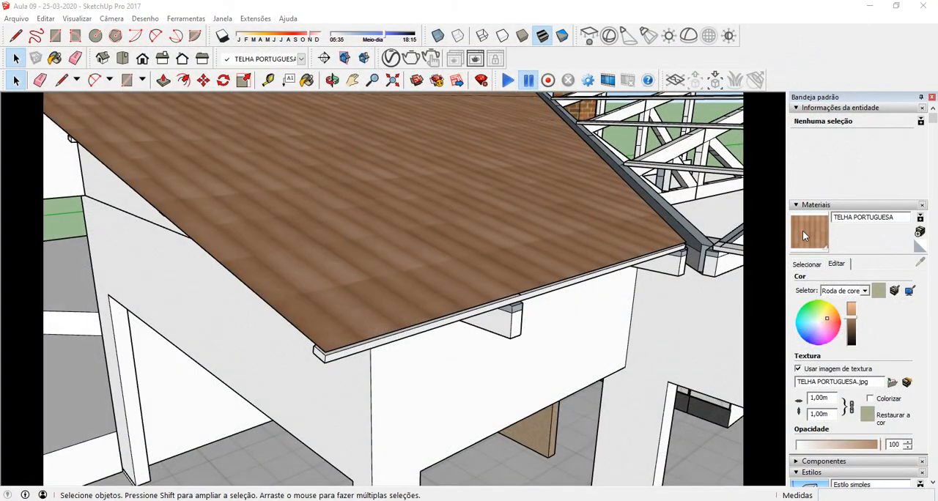
Step: Set the TELHA PORTUGUESA displacement multiplier to 1,8
{"action": "left_click", "coordinate": [417, 80]}
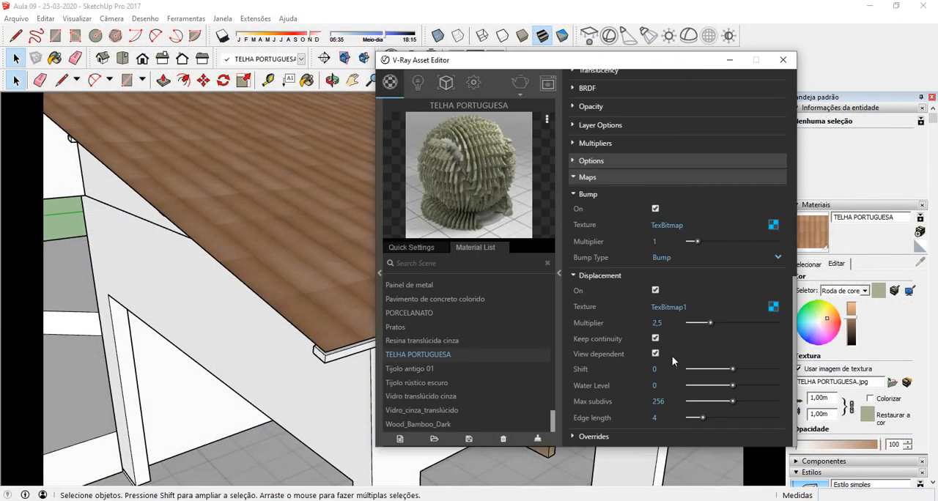
{"action": "type", "text": "1,8"}
{"action": "key", "text": "Return"}
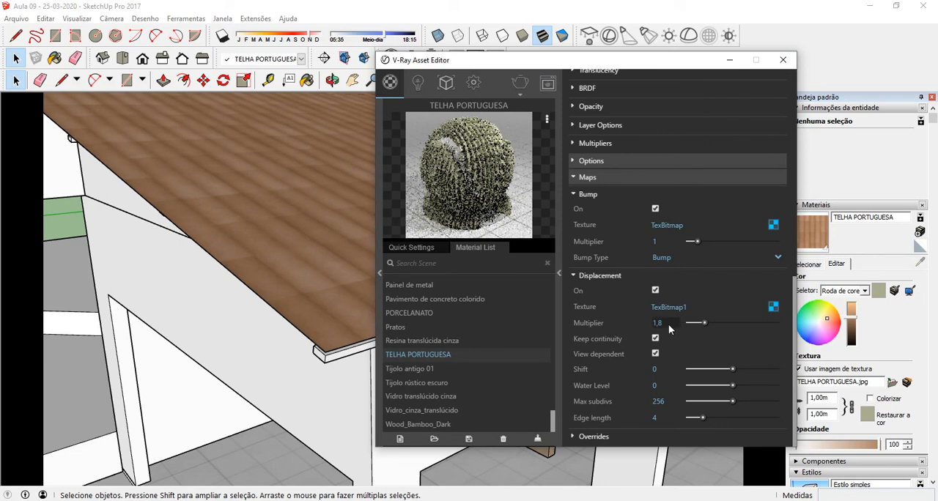
Step: Set the TELHA PORTUGUESA displacement multiplier to 1,5 and close the V-Ray Asset Editor
{"action": "left_click_drag", "start_coordinate": [668, 329], "coordinate": [634, 325]}
{"action": "type", "text": "1,5"}
{"action": "key", "text": "Return"}
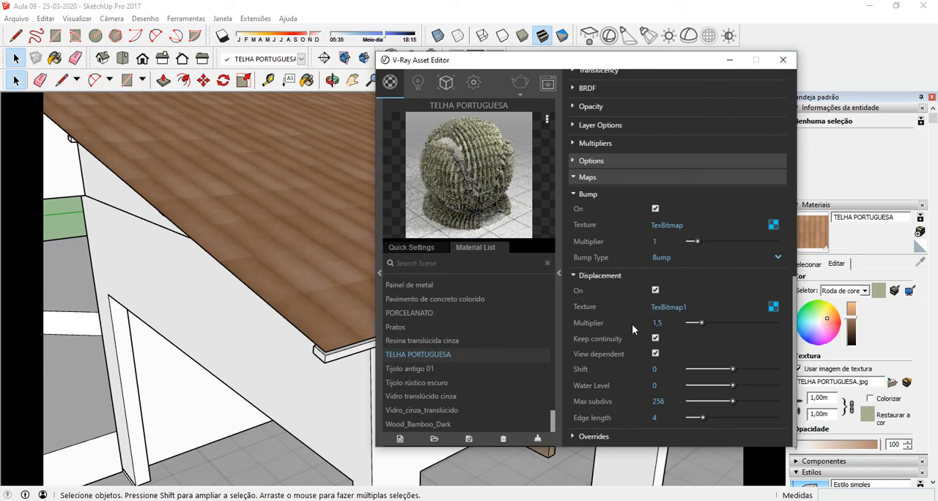
{"action": "left_click", "coordinate": [782, 59]}
Step: Render the close view of the roof corner again with V-Ray in a maximized frame buffer
{"action": "left_click", "coordinate": [410, 59]}
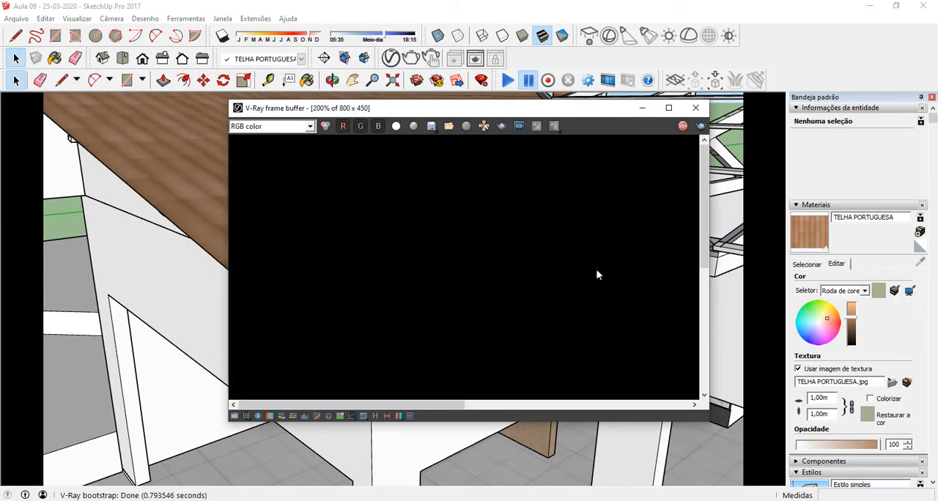
{"action": "left_click", "coordinate": [667, 107]}
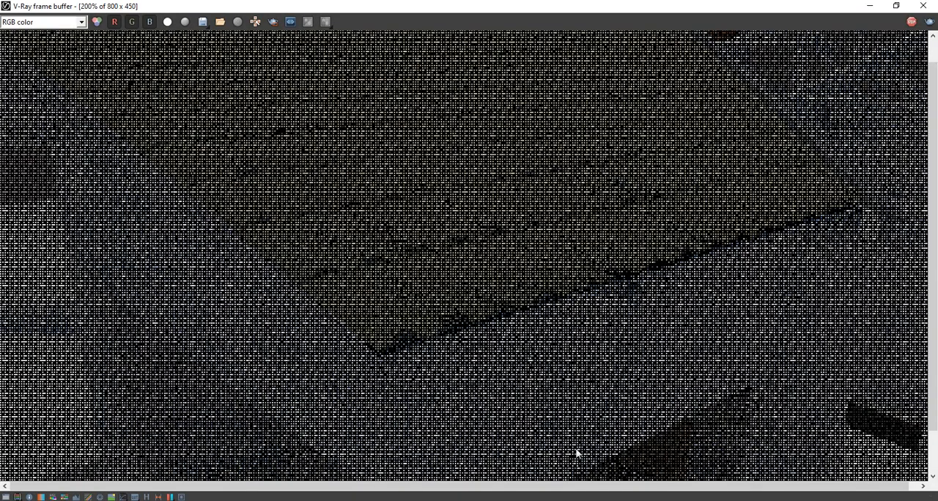
{"action": "left_click", "coordinate": [587, 500]}
{"action": "left_click", "coordinate": [646, 285]}
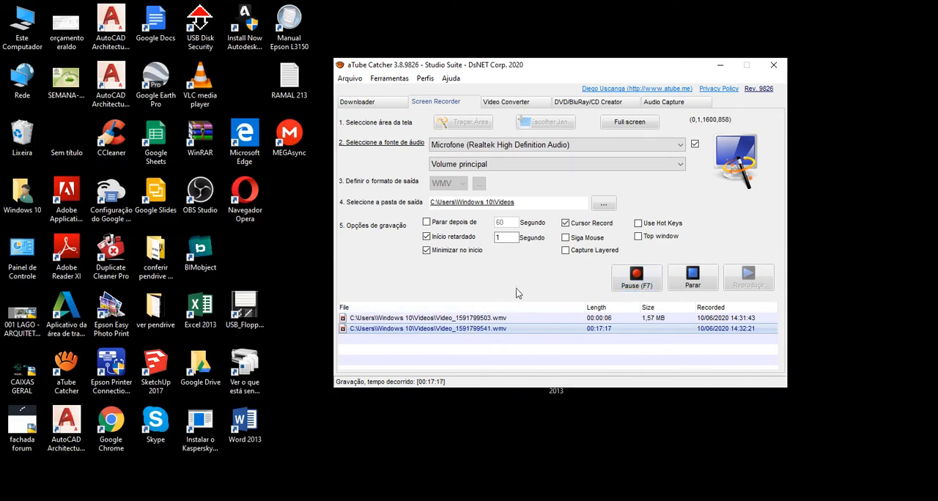
{"action": "left_click", "coordinate": [637, 277]}
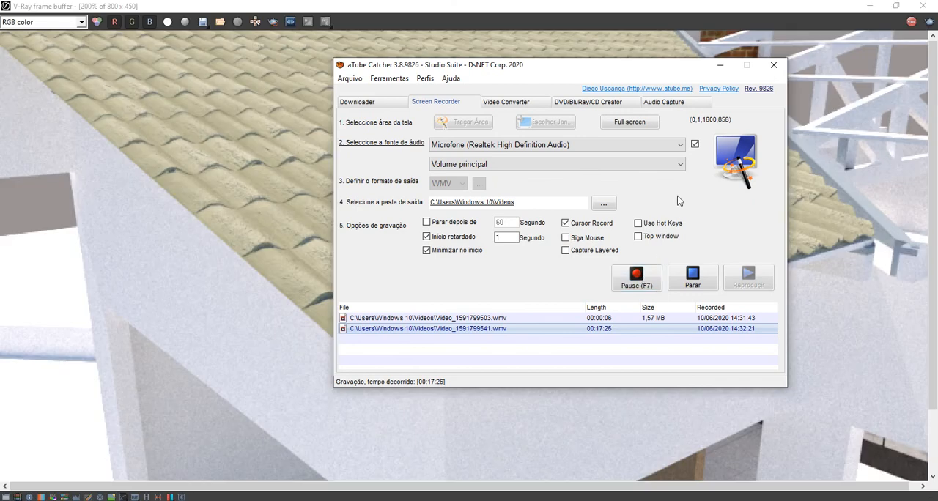
{"action": "left_click", "coordinate": [720, 66]}
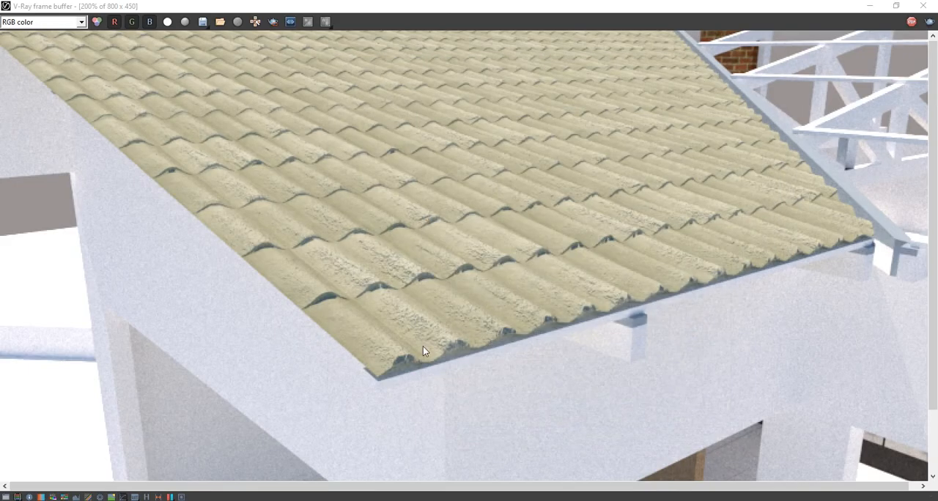
Step: Examine the finished render of the roof, comparing the overall view with the tile relief along the eave corner
{"action": "scroll", "coordinate": [400, 382], "scroll_direction": "down", "scroll_amount": 1}
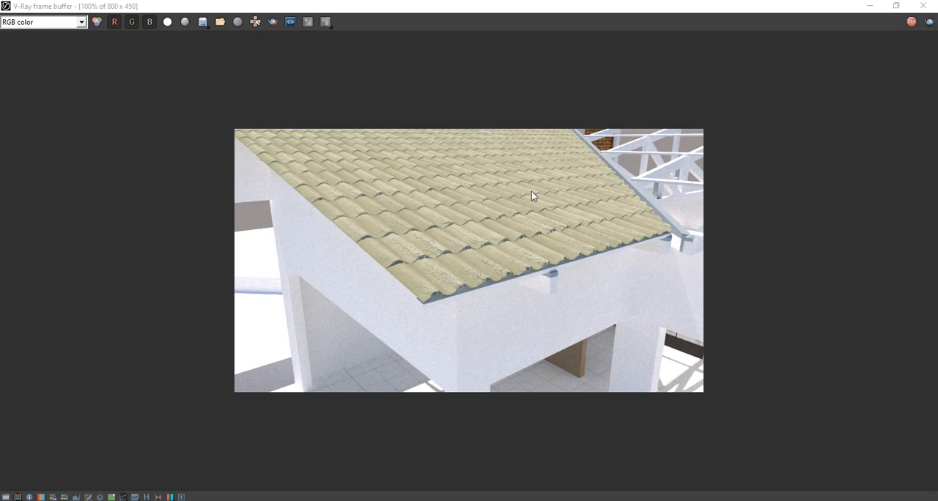
{"action": "scroll", "coordinate": [532, 195], "scroll_direction": "up", "scroll_amount": 1}
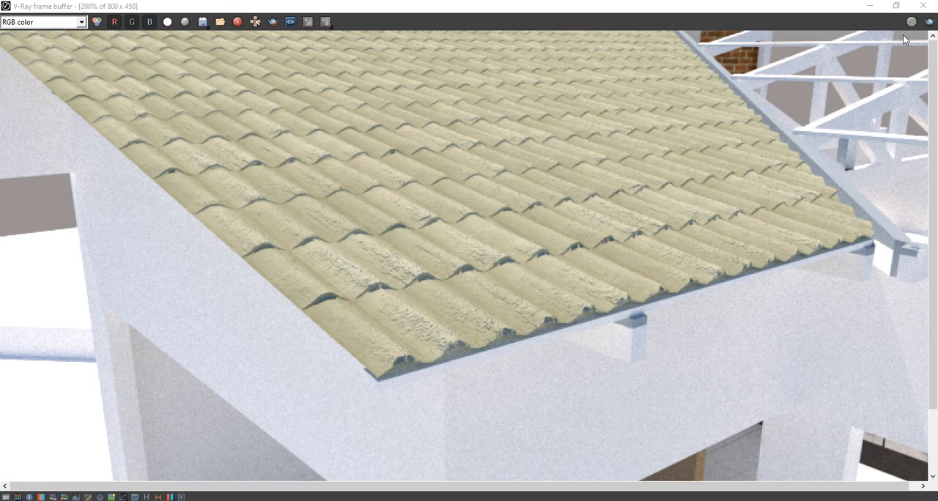
Step: Put away the render windows and open the TELHA PORTUGUESA material in the V-Ray Asset Editor
{"action": "left_click", "coordinate": [922, 5]}
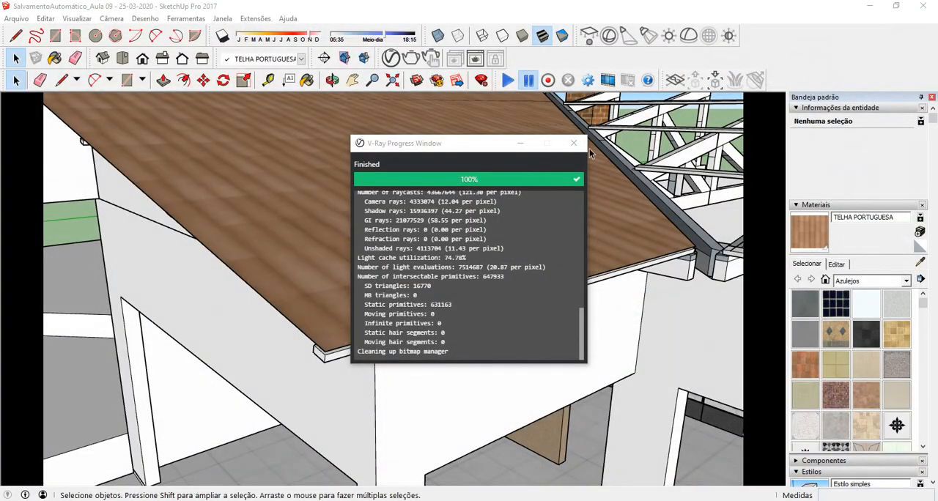
{"action": "left_click", "coordinate": [521, 144]}
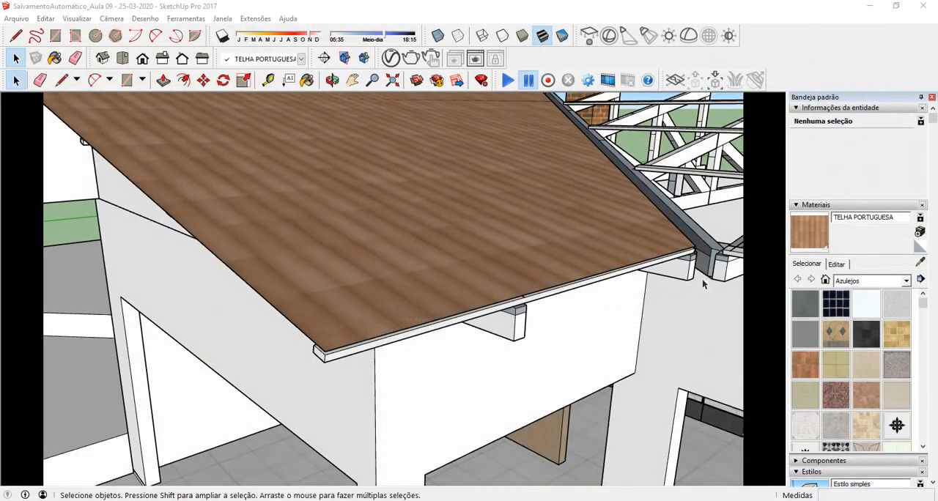
{"action": "left_click", "coordinate": [390, 58]}
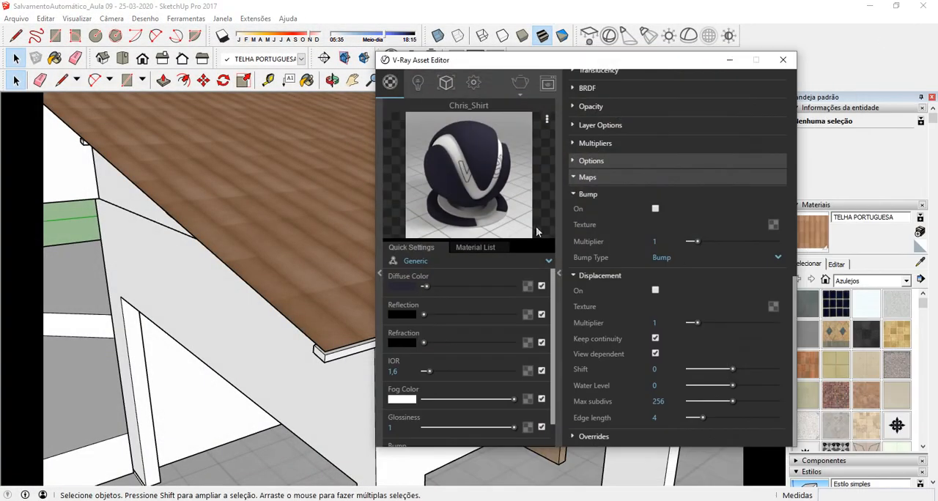
{"action": "left_click_drag", "start_coordinate": [609, 65], "coordinate": [498, 33]}
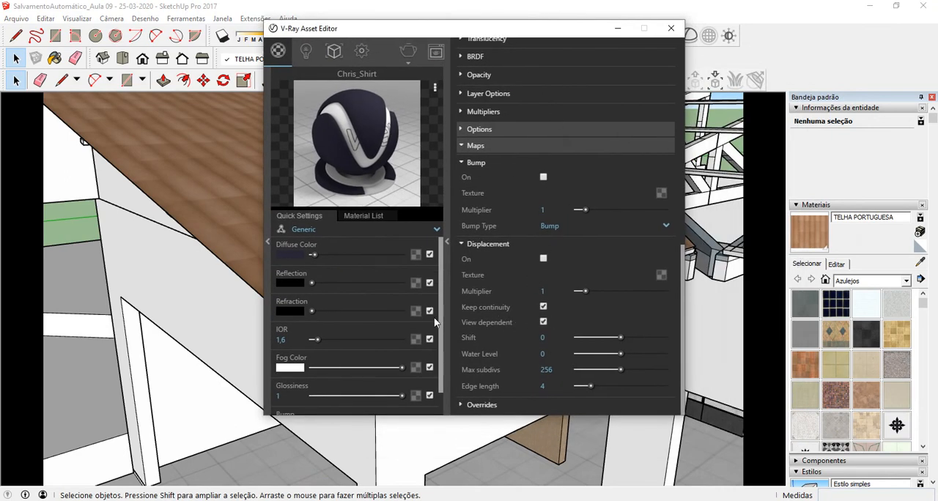
{"action": "left_click", "coordinate": [363, 213]}
{"action": "scroll", "coordinate": [384, 362], "scroll_direction": "down", "scroll_amount": 5}
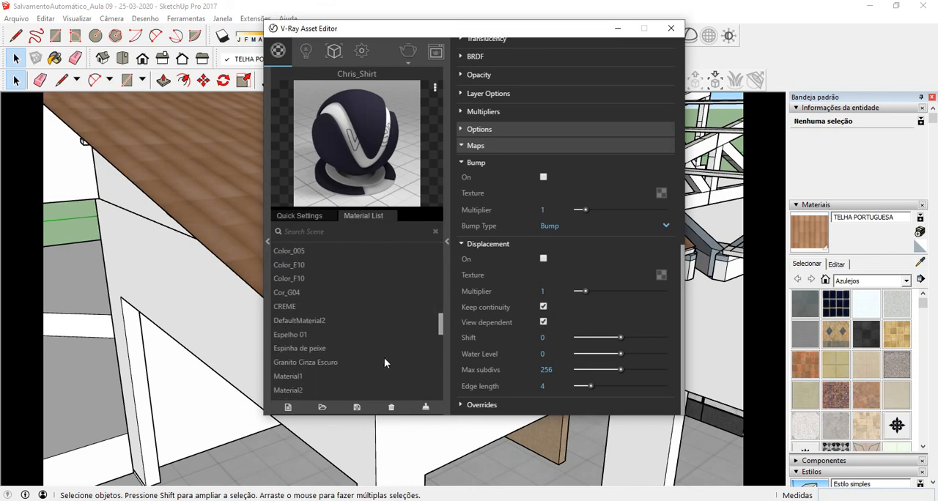
{"action": "scroll", "coordinate": [385, 359], "scroll_direction": "up", "scroll_amount": 2}
{"action": "left_click_drag", "start_coordinate": [447, 309], "coordinate": [442, 396]}
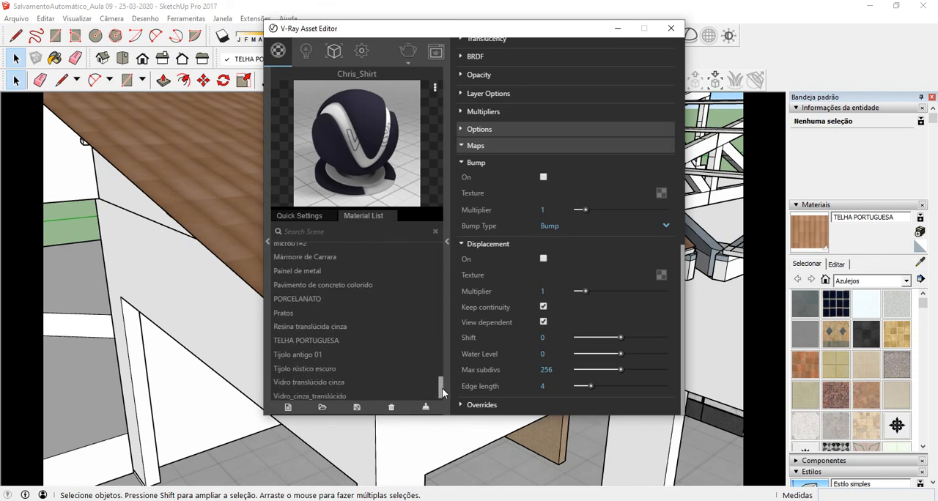
{"action": "left_click", "coordinate": [325, 336]}
Step: Set the TELHA PORTUGUESA bump multiplier to 0,5, check its displacement settings and close the V-Ray Asset Editor
{"action": "scroll", "coordinate": [563, 328], "scroll_direction": "down", "scroll_amount": 5}
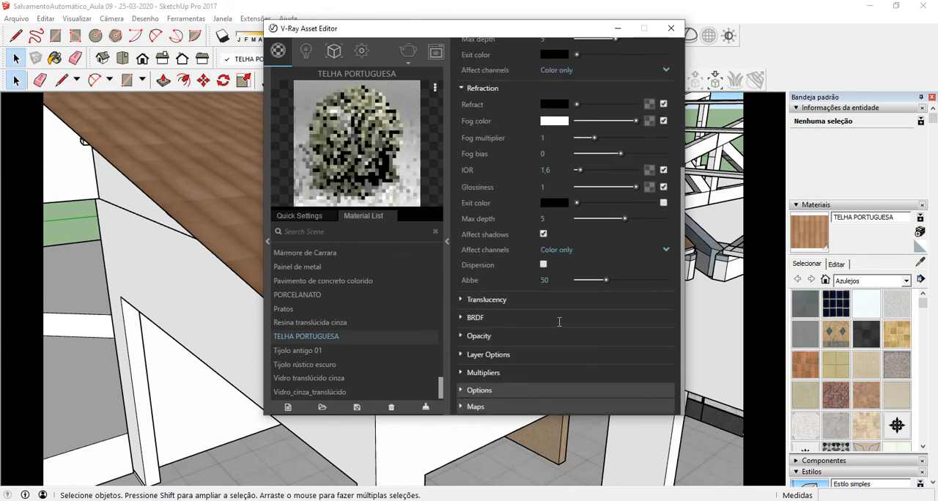
{"action": "left_click", "coordinate": [465, 407]}
{"action": "scroll", "coordinate": [523, 304], "scroll_direction": "down", "scroll_amount": 2}
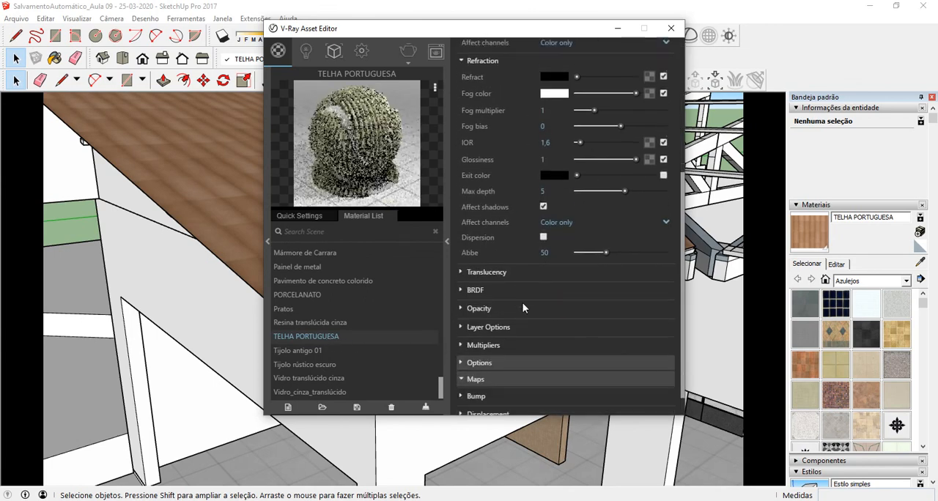
{"action": "left_click", "coordinate": [461, 369]}
{"action": "scroll", "coordinate": [522, 315], "scroll_direction": "down", "scroll_amount": 3}
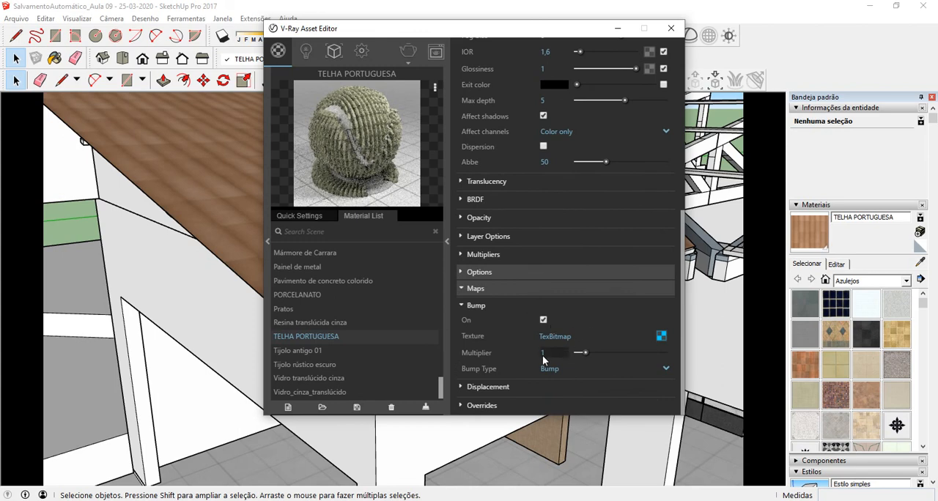
{"action": "double_click", "coordinate": [543, 355]}
{"action": "type", "text": "0,5"}
{"action": "key", "text": "Return"}
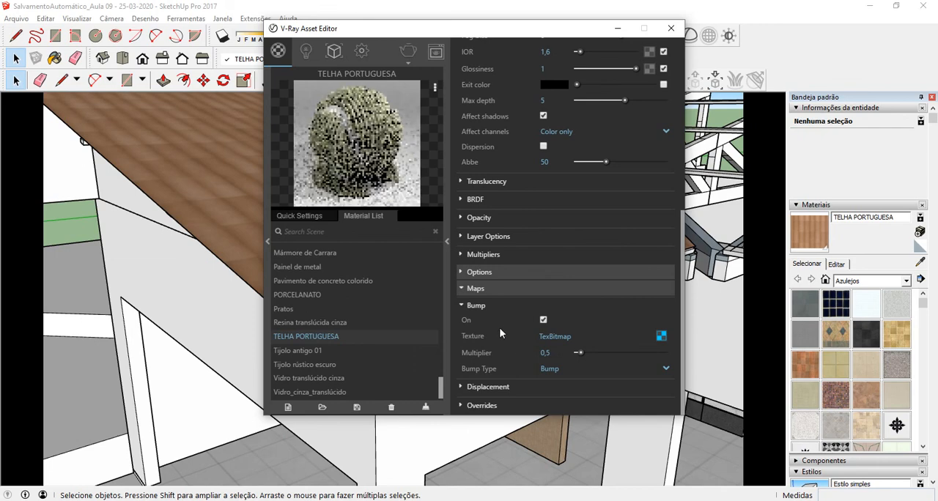
{"action": "left_click", "coordinate": [462, 386]}
{"action": "scroll", "coordinate": [484, 352], "scroll_direction": "down", "scroll_amount": 4}
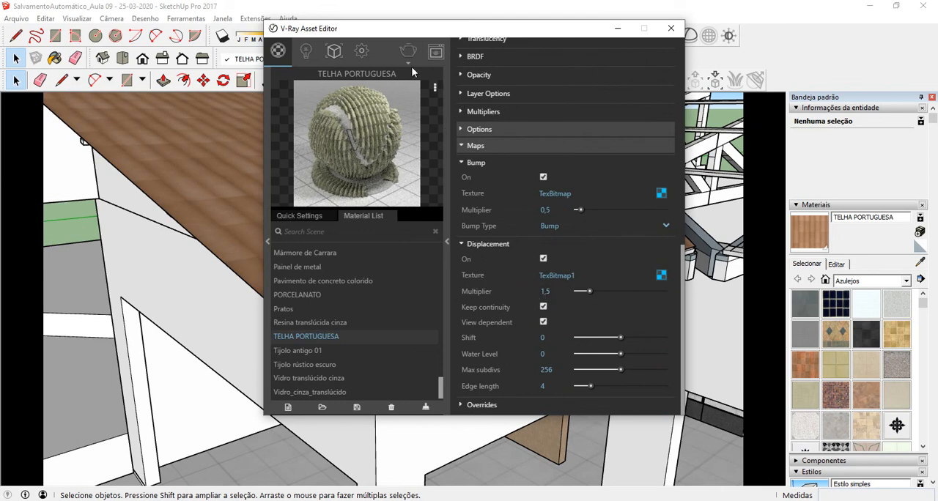
{"action": "left_click", "coordinate": [670, 30]}
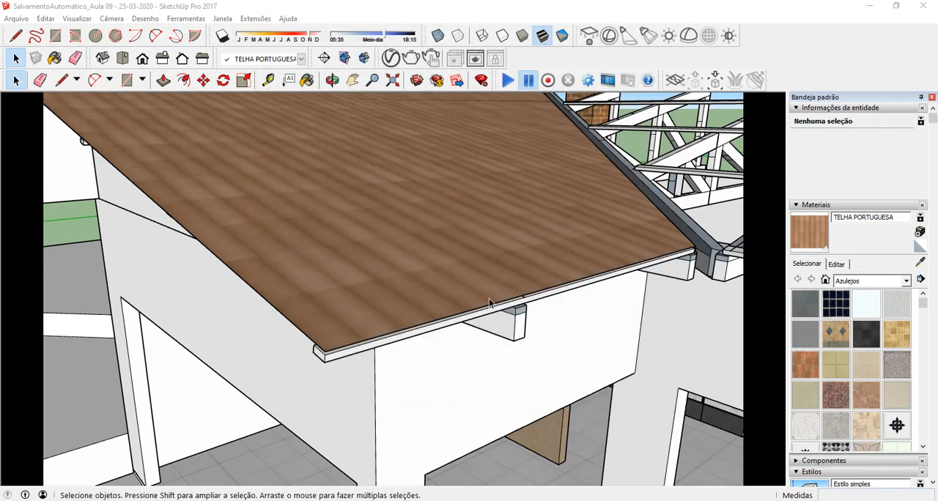
Step: Draw a small face about 0,06 by 0,04 m with lines on top of the eave batten's outer end on the uncovered roof
{"action": "scroll", "coordinate": [423, 225], "scroll_direction": "down", "scroll_amount": 5}
{"action": "mouse_move", "coordinate": [423, 229]}
{"action": "middle_mouse_down"}
{"action": "mouse_move", "coordinate": [419, 245]}
{"action": "mouse_move", "coordinate": [521, 234]}
{"action": "mouse_move", "coordinate": [476, 247]}
{"action": "mouse_move", "coordinate": [561, 248]}
{"action": "mouse_move", "coordinate": [394, 244]}
{"action": "mouse_move", "coordinate": [494, 266]}
{"action": "mouse_move", "coordinate": [561, 246]}
{"action": "mouse_move", "coordinate": [407, 190]}
{"action": "mouse_move", "coordinate": [388, 192]}
{"action": "mouse_move", "coordinate": [400, 271]}
{"action": "mouse_move", "coordinate": [358, 264]}
{"action": "mouse_move", "coordinate": [363, 273]}
{"action": "middle_mouse_up"}
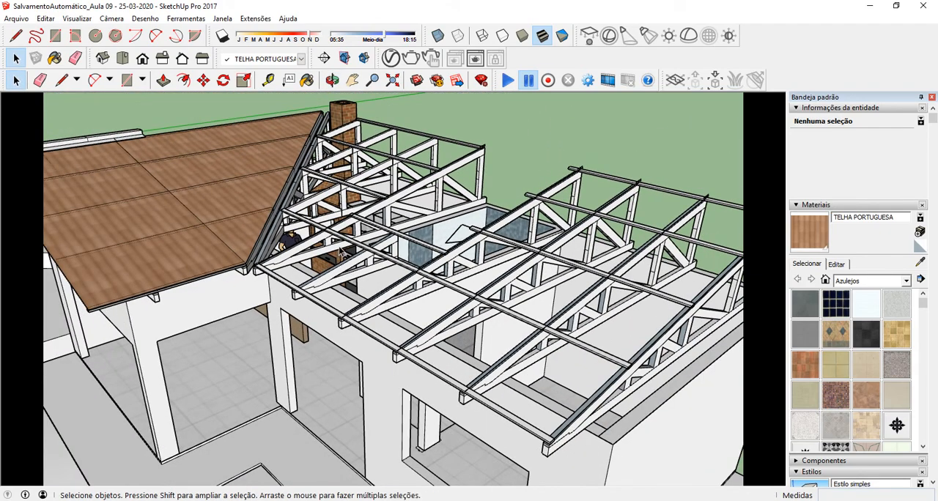
{"action": "scroll", "coordinate": [557, 438], "scroll_direction": "up", "scroll_amount": 6}
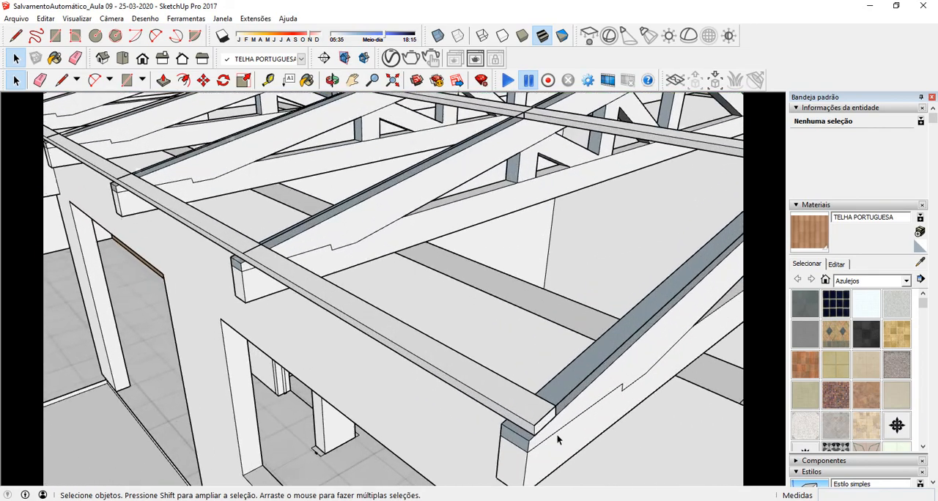
{"action": "scroll", "coordinate": [553, 433], "scroll_direction": "up", "scroll_amount": 4}
{"action": "mouse_move", "coordinate": [538, 413]}
{"action": "middle_mouse_down"}
{"action": "mouse_move", "coordinate": [526, 394]}
{"action": "mouse_move", "coordinate": [535, 417]}
{"action": "middle_mouse_up"}
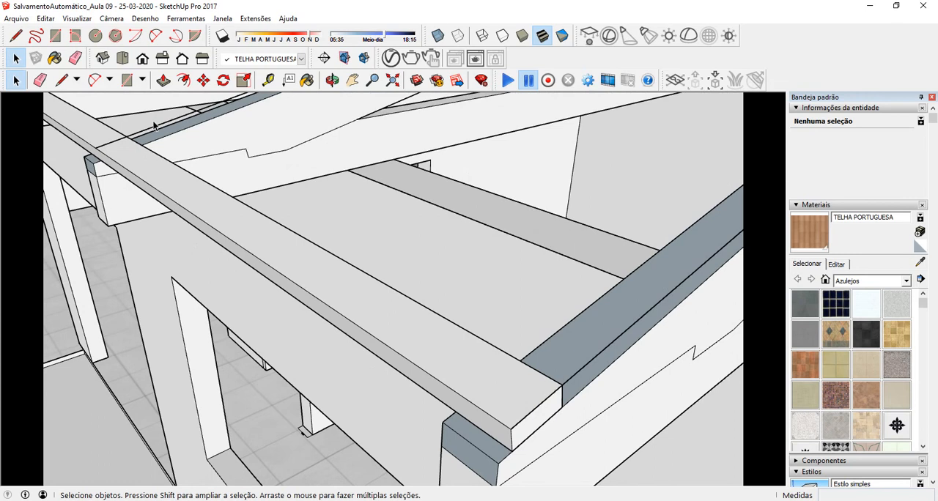
{"action": "left_click", "coordinate": [62, 80]}
{"action": "left_click", "coordinate": [511, 428]}
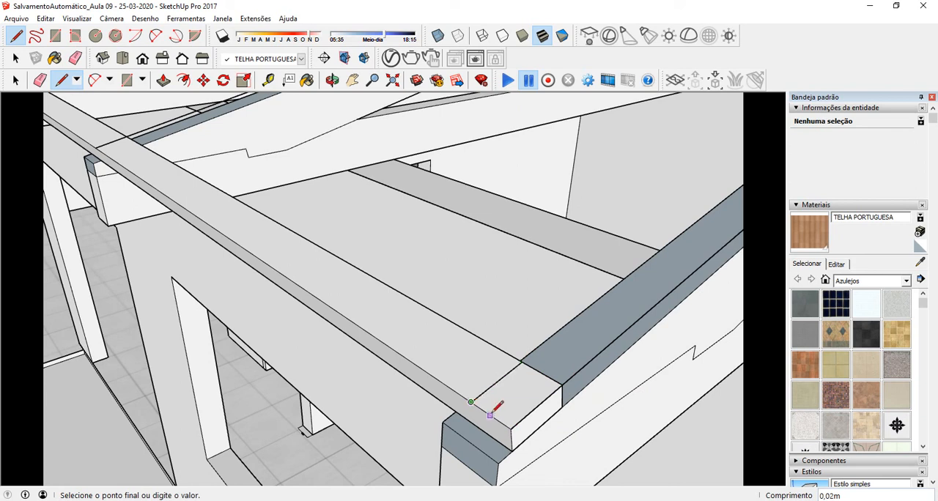
{"action": "left_click", "coordinate": [511, 427]}
{"action": "right_click", "coordinate": [520, 394]}
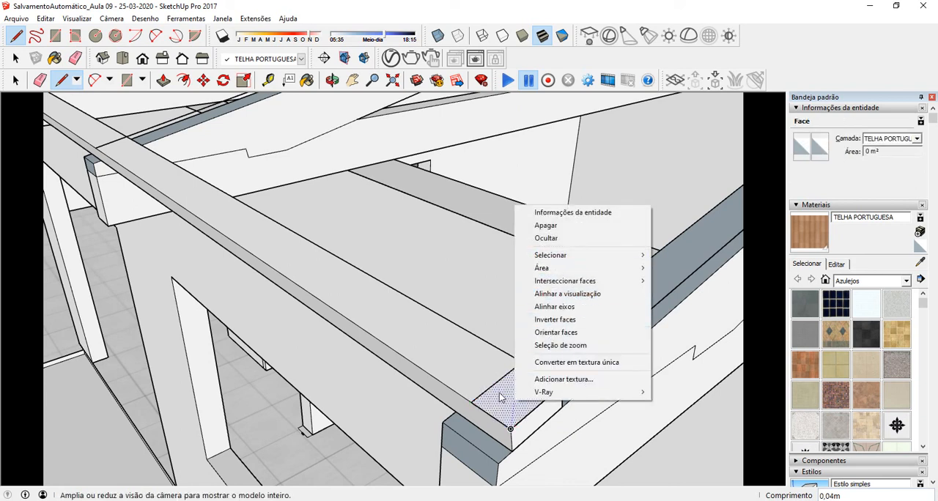
{"action": "left_click", "coordinate": [16, 81]}
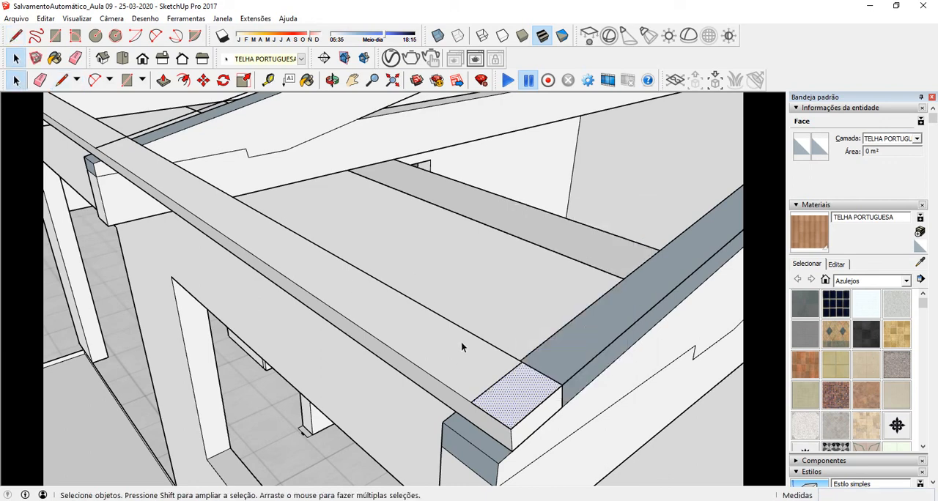
{"action": "left_click", "coordinate": [498, 383]}
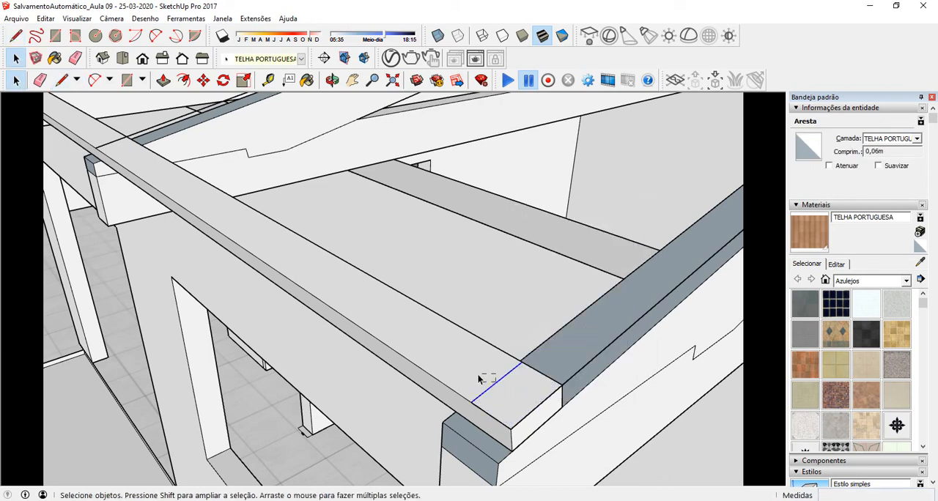
{"action": "left_click_drag", "start_coordinate": [481, 379], "coordinate": [478, 379]}
{"action": "left_click", "coordinate": [496, 384]}
{"action": "scroll", "coordinate": [522, 324], "scroll_direction": "down", "scroll_amount": 4}
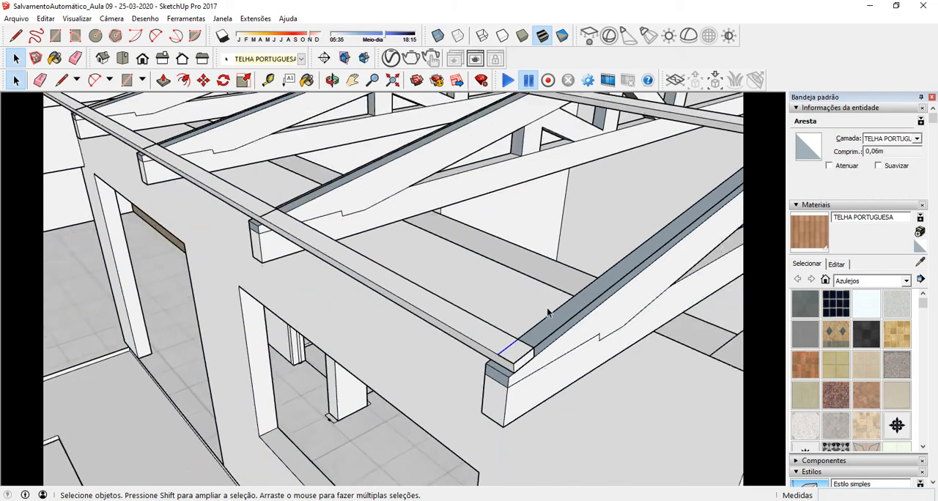
{"action": "scroll", "coordinate": [546, 313], "scroll_direction": "down", "scroll_amount": 4}
{"action": "middle_click_drag", "start_coordinate": [427, 280], "coordinate": [517, 346]}
{"action": "scroll", "coordinate": [573, 355], "scroll_direction": "up", "scroll_amount": 4}
{"action": "scroll", "coordinate": [573, 355], "scroll_direction": "up", "scroll_amount": 2}
Step: Select the small face on the eave batten with its bounding edges and make them a group
{"action": "left_click", "coordinate": [546, 350]}
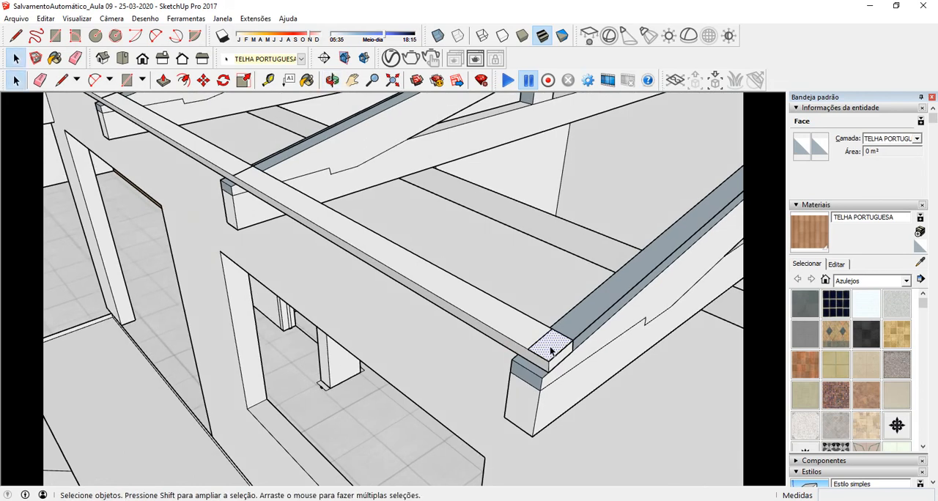
{"action": "double_click", "coordinate": [550, 351]}
{"action": "scroll", "coordinate": [562, 350], "scroll_direction": "up", "scroll_amount": 3}
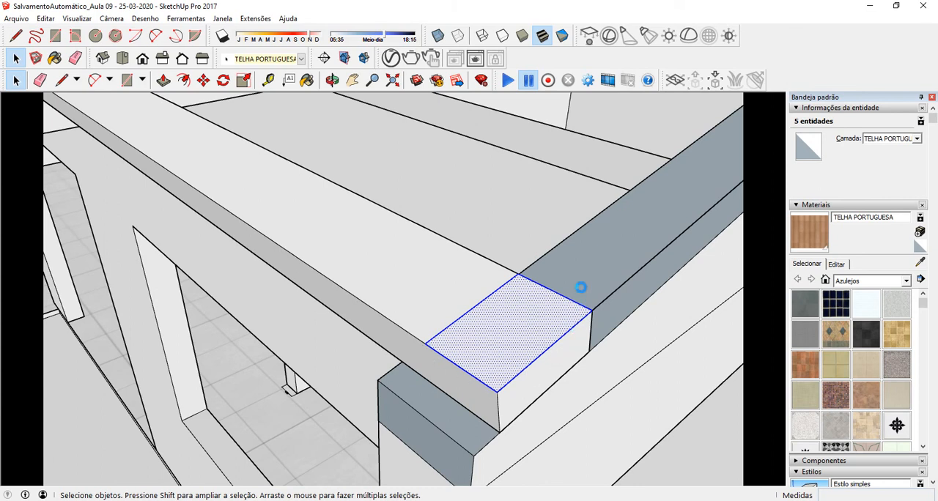
{"action": "left_click", "coordinate": [462, 277]}
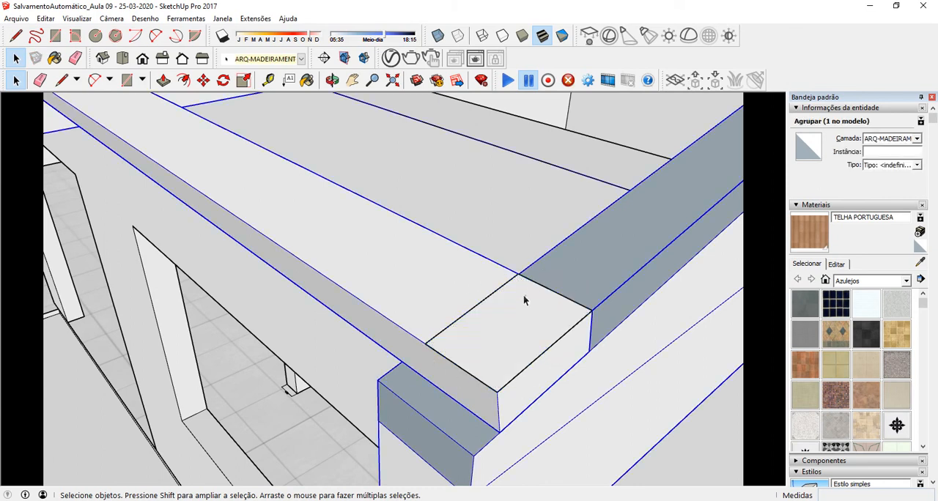
{"action": "left_click", "coordinate": [509, 323]}
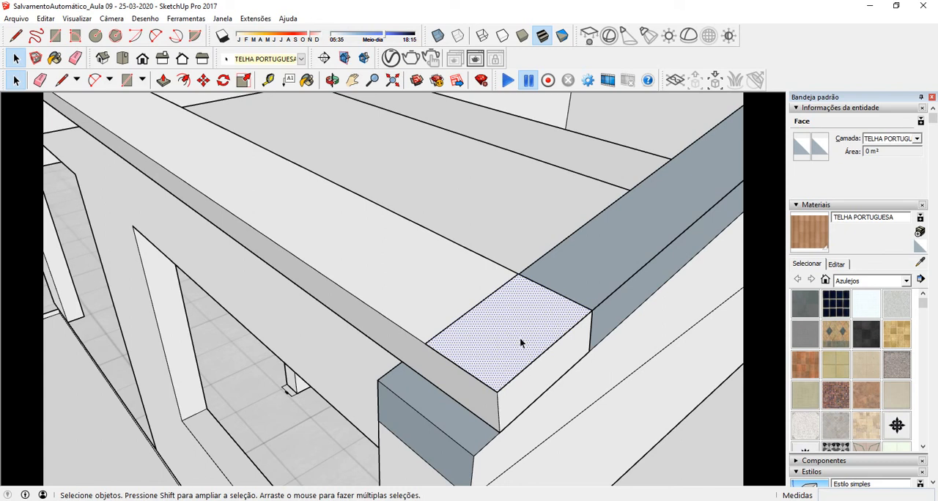
{"action": "double_click", "coordinate": [514, 336]}
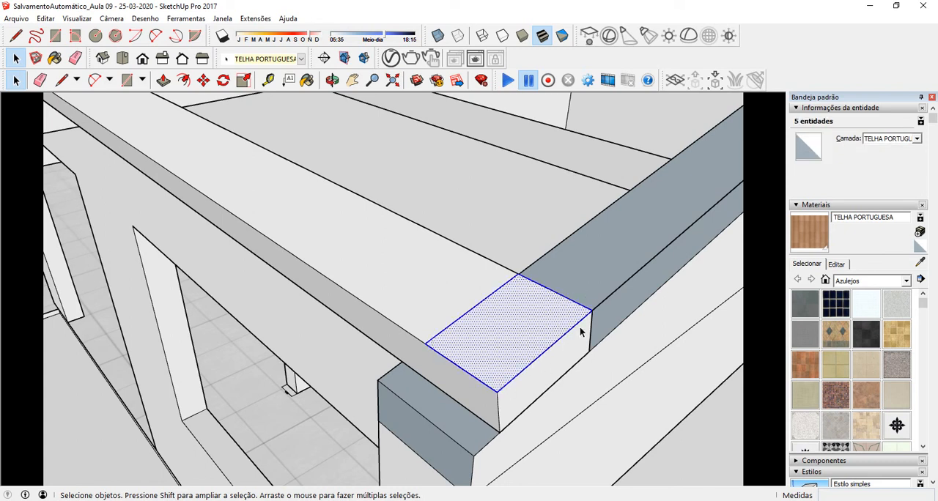
{"action": "right_click", "coordinate": [506, 314]}
{"action": "left_click", "coordinate": [568, 228]}
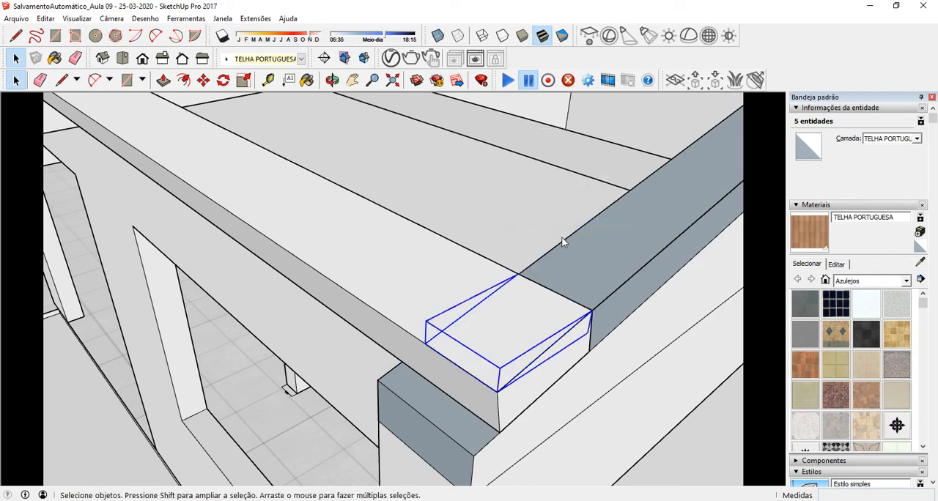
Step: Inside the new group, move the face's inner short edge 5,05 m along the eave to the batten's far end
{"action": "middle_click_drag", "start_coordinate": [476, 315], "coordinate": [503, 324]}
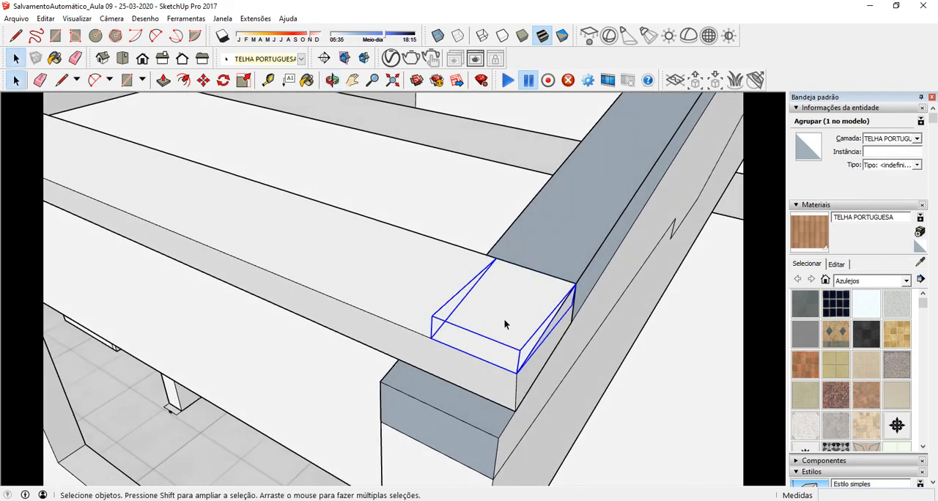
{"action": "double_click", "coordinate": [464, 297]}
{"action": "left_click", "coordinate": [463, 302]}
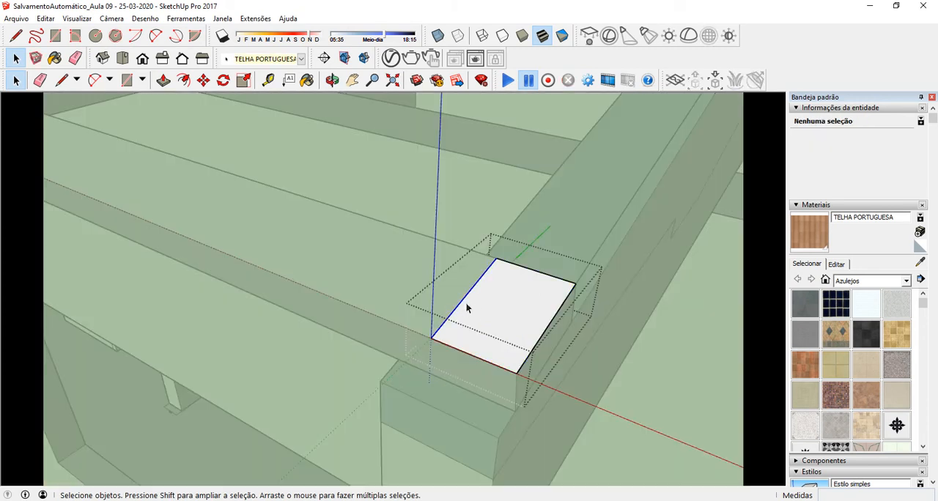
{"action": "left_click", "coordinate": [203, 80]}
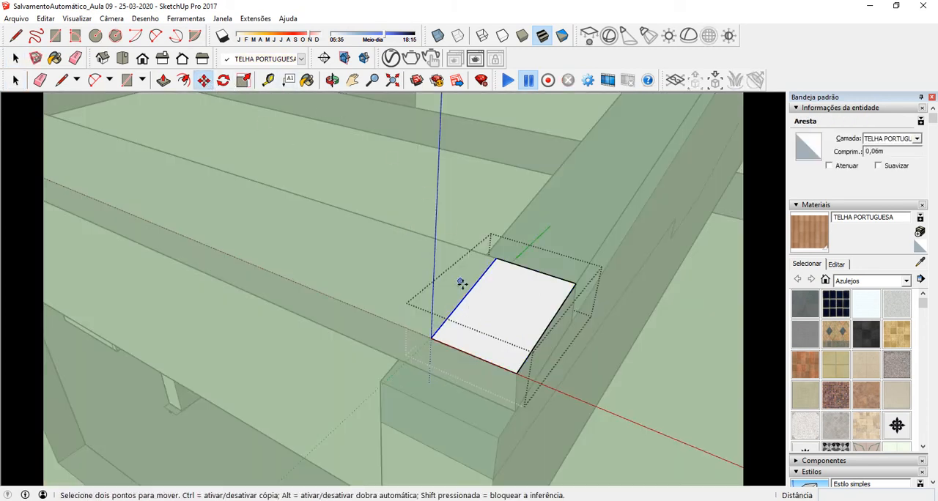
{"action": "left_click", "coordinate": [464, 299]}
{"action": "scroll", "coordinate": [385, 276], "scroll_direction": "down", "scroll_amount": 4}
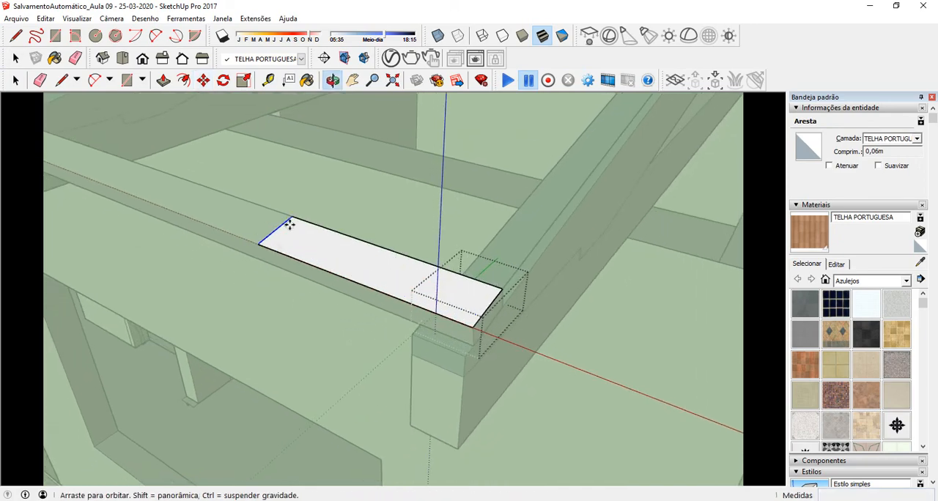
{"action": "middle_click_drag", "start_coordinate": [289, 224], "coordinate": [512, 311], "text": "shift"}
{"action": "scroll", "coordinate": [513, 311], "scroll_direction": "down", "scroll_amount": 7}
{"action": "scroll", "coordinate": [129, 142], "scroll_direction": "up", "scroll_amount": 2}
{"action": "middle_click_drag", "start_coordinate": [129, 142], "coordinate": [373, 274], "text": "shift"}
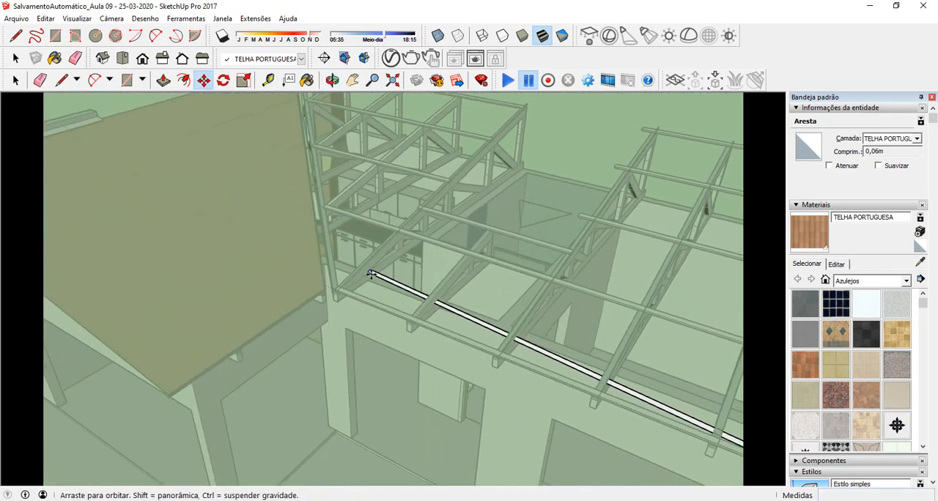
{"action": "scroll", "coordinate": [343, 291], "scroll_direction": "up", "scroll_amount": 1}
{"action": "scroll", "coordinate": [342, 291], "scroll_direction": "up", "scroll_amount": 5}
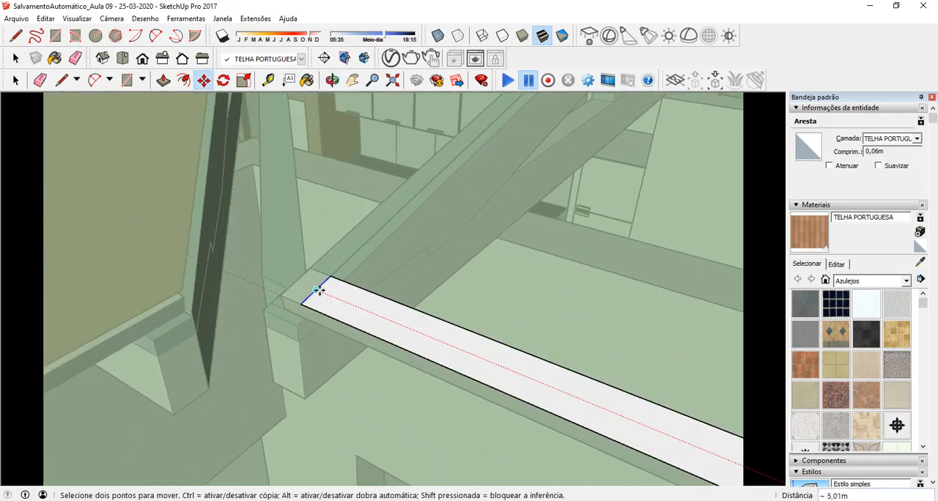
{"action": "scroll", "coordinate": [293, 280], "scroll_direction": "up", "scroll_amount": 2}
{"action": "left_click", "coordinate": [294, 284]}
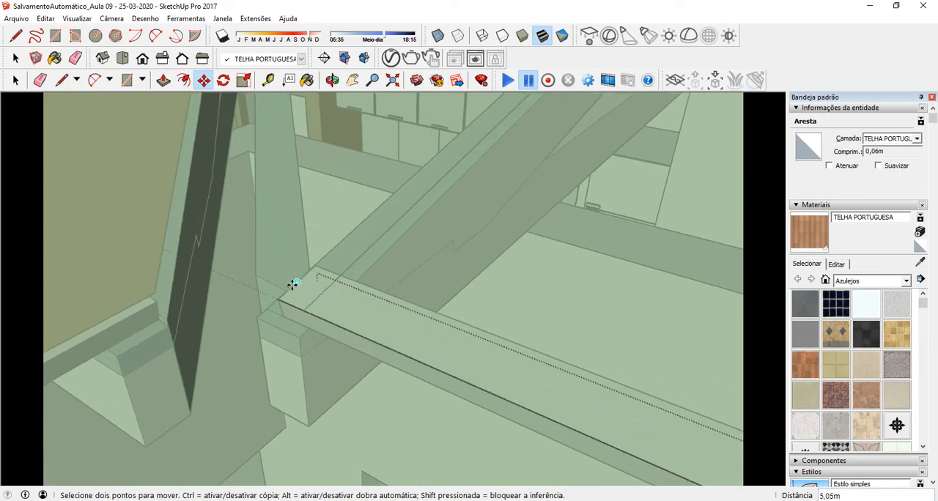
{"action": "scroll", "coordinate": [177, 264], "scroll_direction": "down", "scroll_amount": 1}
{"action": "scroll", "coordinate": [176, 264], "scroll_direction": "down", "scroll_amount": 8}
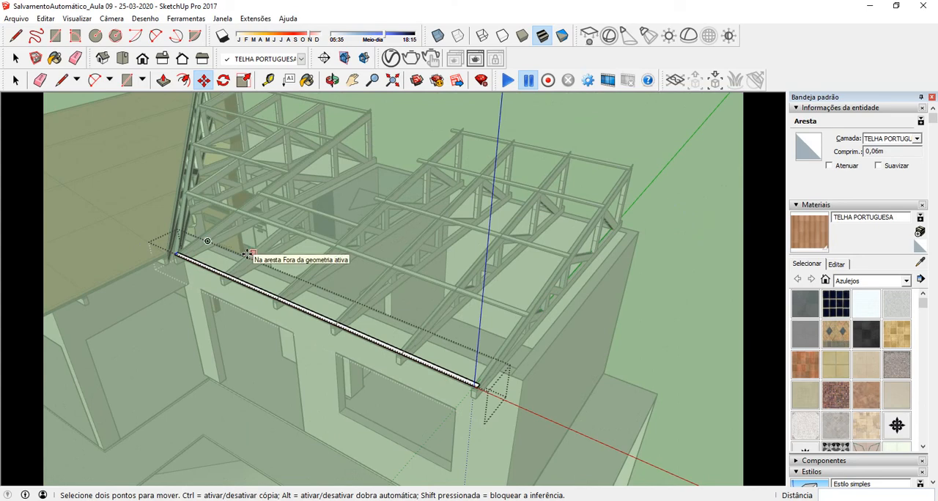
{"action": "middle_click", "coordinate": [391, 250]}
{"action": "scroll", "coordinate": [322, 306], "scroll_direction": "up", "scroll_amount": 5}
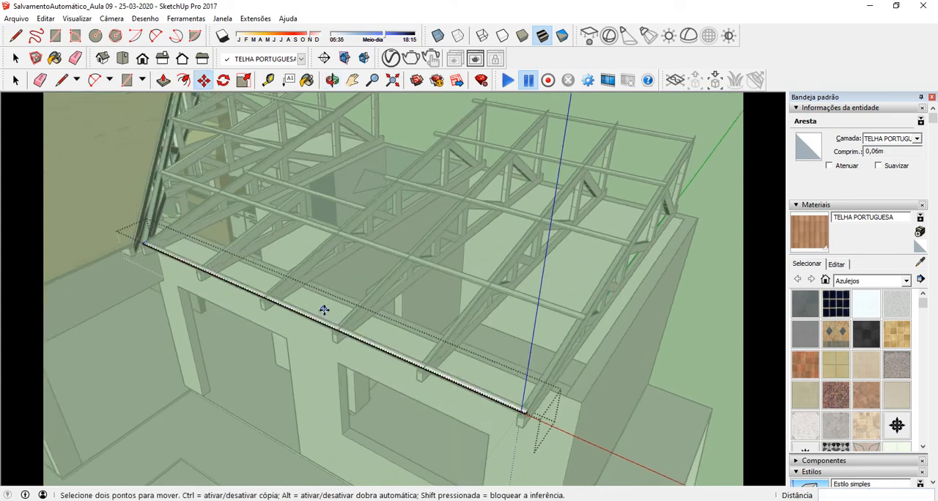
Step: Move the strip's long inner edge about 4,90 m up the roof slope to the upper corner of the ridge batten
{"action": "left_click", "coordinate": [16, 80]}
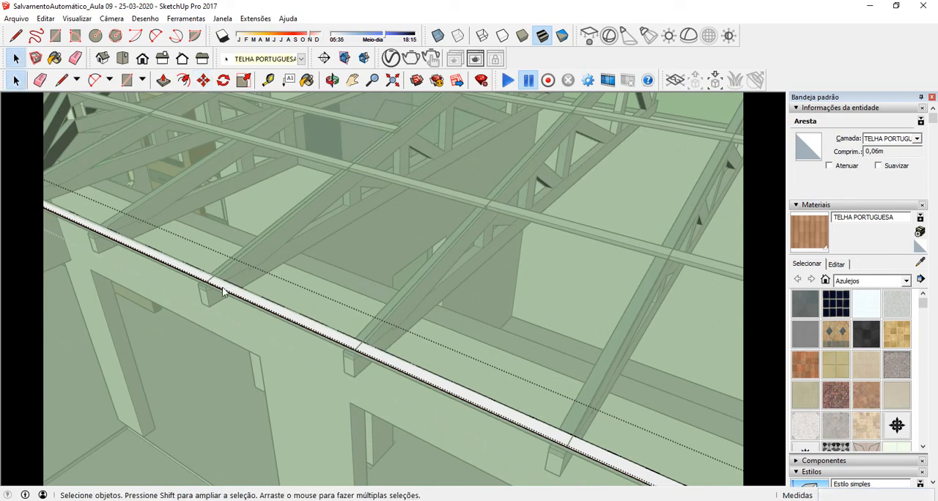
{"action": "left_click", "coordinate": [202, 81]}
{"action": "scroll", "coordinate": [122, 192], "scroll_direction": "down", "scroll_amount": 6}
{"action": "scroll", "coordinate": [346, 304], "scroll_direction": "up", "scroll_amount": 2}
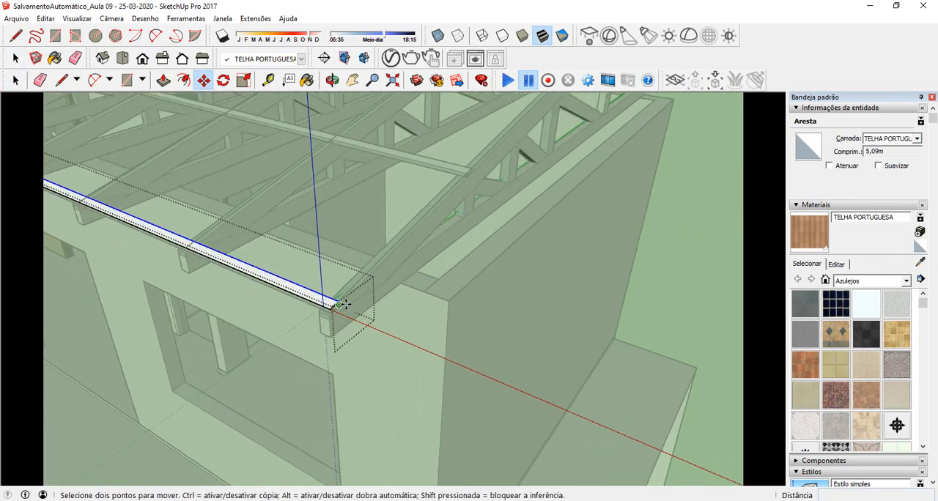
{"action": "middle_click_drag", "start_coordinate": [343, 304], "coordinate": [387, 350]}
{"action": "scroll", "coordinate": [445, 220], "scroll_direction": "up", "scroll_amount": 6}
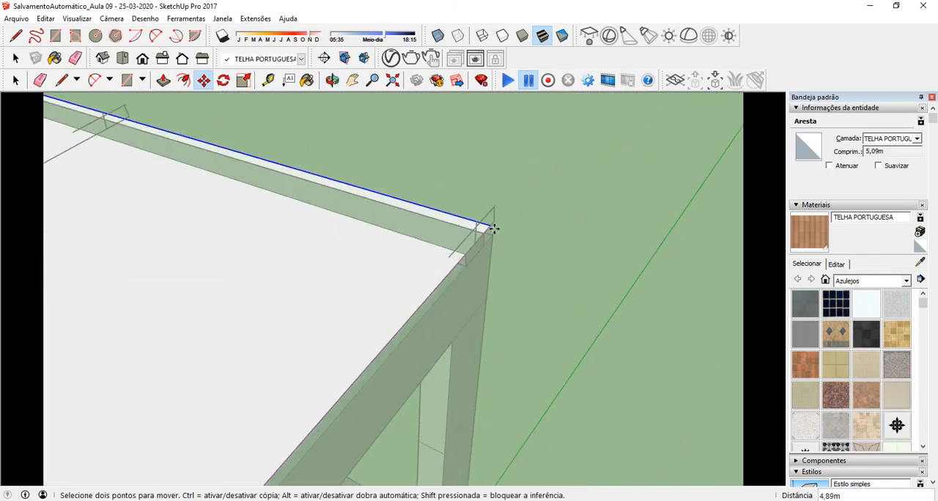
{"action": "scroll", "coordinate": [495, 229], "scroll_direction": "up", "scroll_amount": 3}
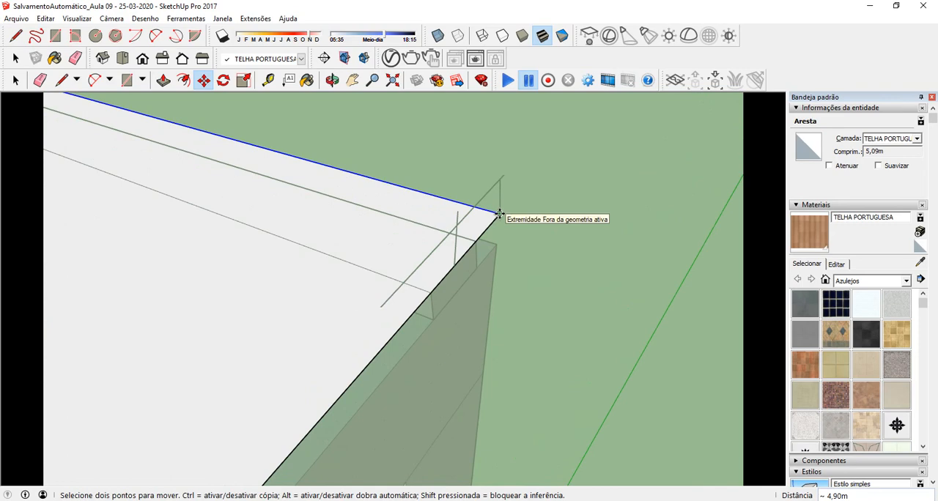
{"action": "middle_click_drag", "start_coordinate": [542, 238], "coordinate": [397, 341]}
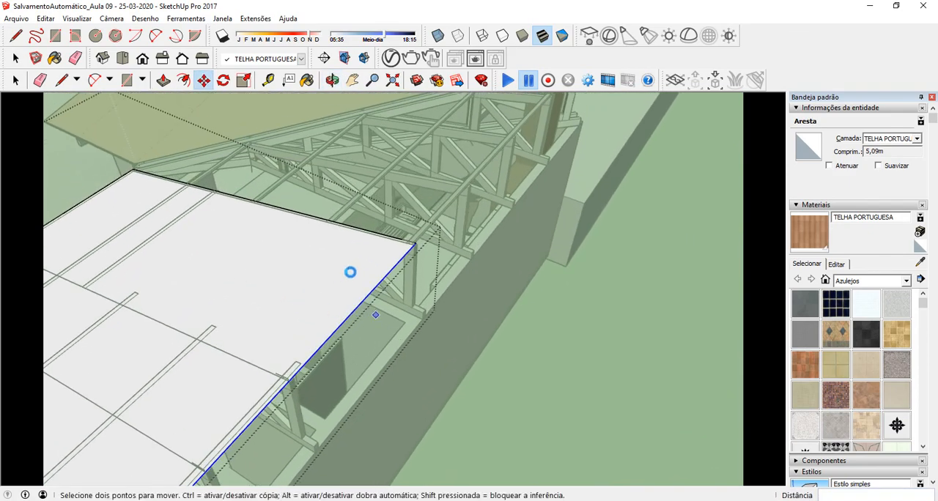
Step: Draw a line about 3,20 m long on the new roof surface, from its side edge past the cut batten ends to the inner batten
{"action": "middle_click_drag", "start_coordinate": [350, 272], "coordinate": [380, 274]}
{"action": "middle_click_drag", "start_coordinate": [231, 184], "coordinate": [115, 285]}
{"action": "scroll", "coordinate": [264, 308], "scroll_direction": "up", "scroll_amount": 5}
{"action": "scroll", "coordinate": [115, 298], "scroll_direction": "up", "scroll_amount": 5}
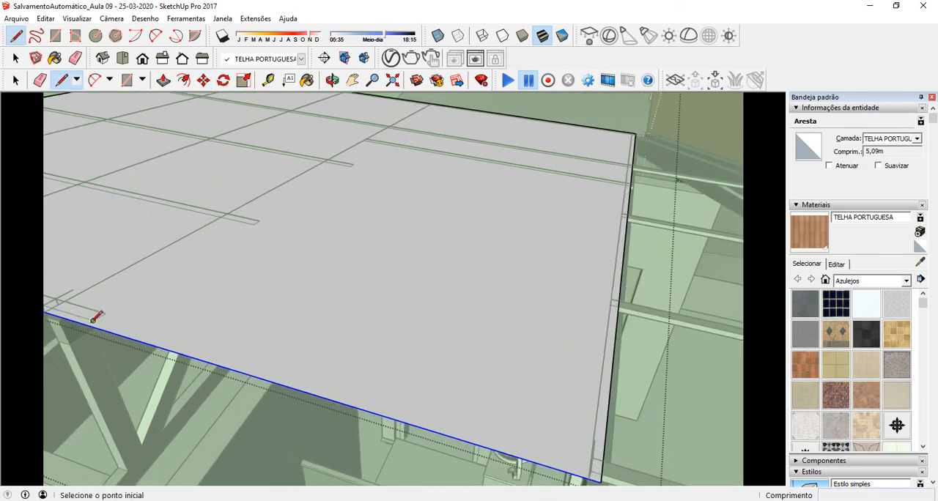
{"action": "scroll", "coordinate": [86, 324], "scroll_direction": "up", "scroll_amount": 4}
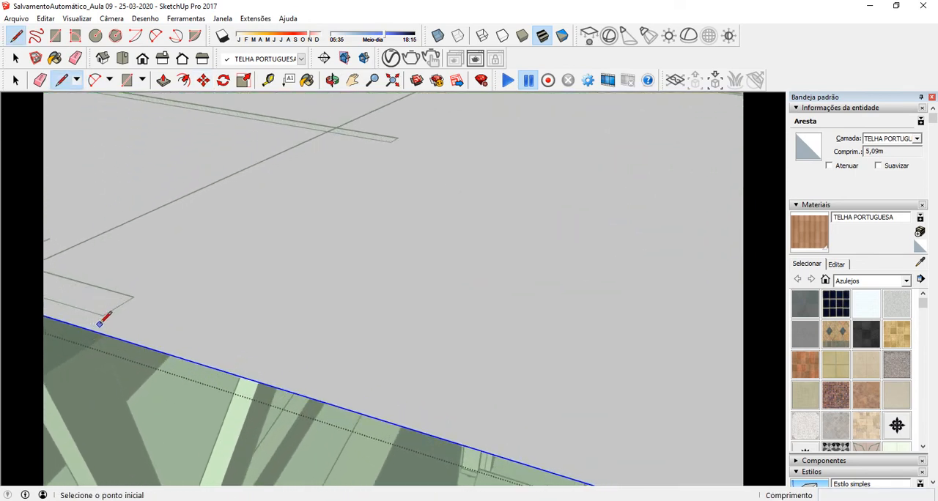
{"action": "scroll", "coordinate": [219, 256], "scroll_direction": "down", "scroll_amount": 4}
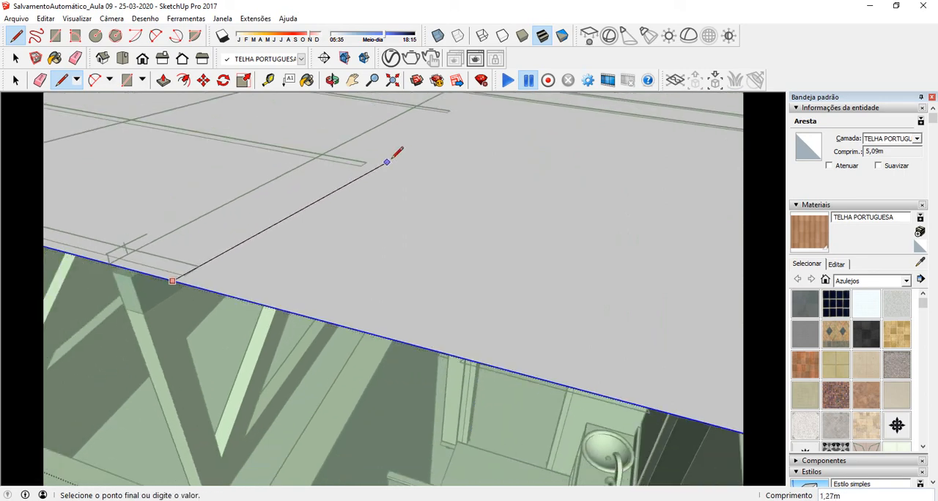
{"action": "middle_click_drag", "start_coordinate": [446, 112], "coordinate": [242, 319]}
{"action": "scroll", "coordinate": [294, 270], "scroll_direction": "up", "scroll_amount": 1}
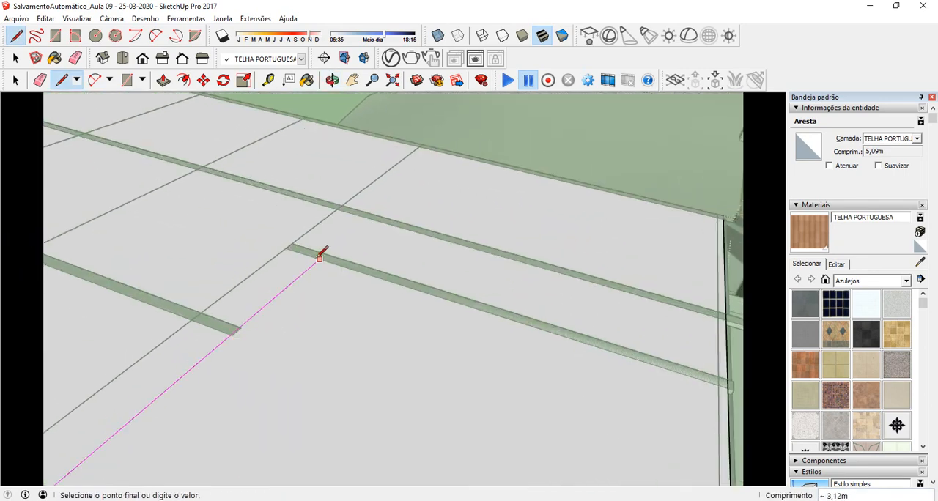
Step: Draw a 1,81 m line along the inner batten and a line of about 3,12 m back to the surface's edge, enclosing the batten-free area
{"action": "middle_click_drag", "start_coordinate": [639, 354], "coordinate": [382, 215]}
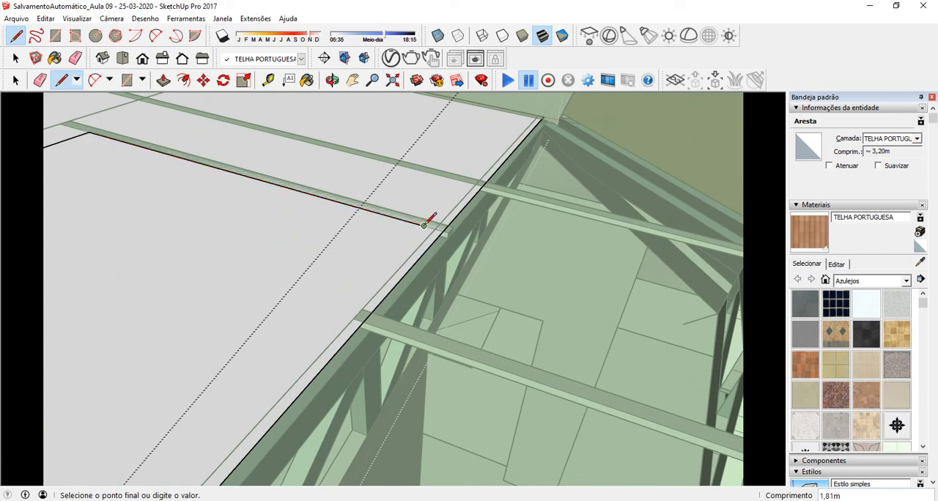
{"action": "scroll", "coordinate": [282, 367], "scroll_direction": "down", "scroll_amount": 2}
{"action": "middle_click_drag", "start_coordinate": [282, 371], "coordinate": [561, 132], "text": "shift"}
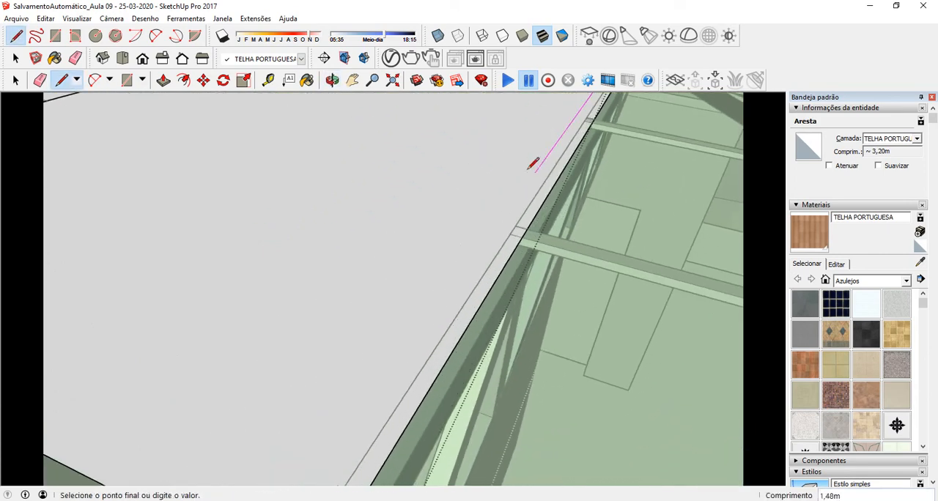
{"action": "scroll", "coordinate": [501, 205], "scroll_direction": "down", "scroll_amount": 2}
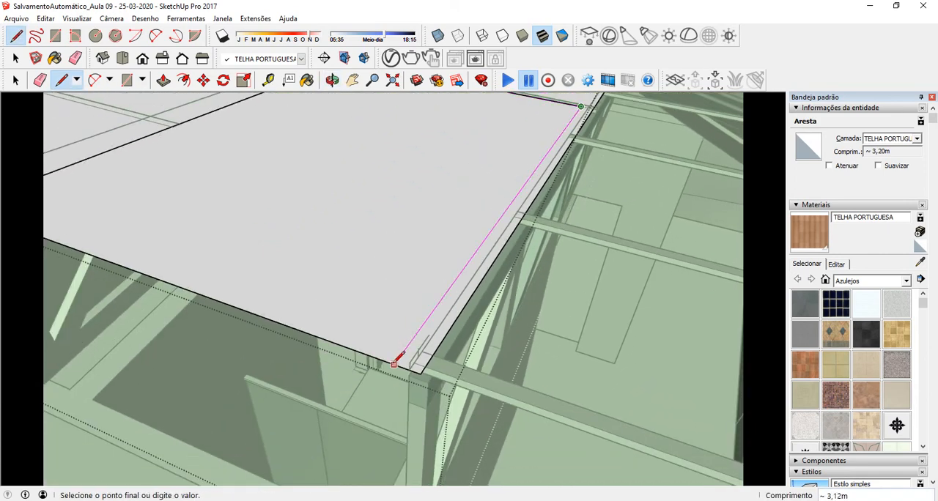
{"action": "scroll", "coordinate": [394, 314], "scroll_direction": "down", "scroll_amount": 2}
{"action": "mouse_move", "coordinate": [395, 270]}
{"action": "middle_mouse_down"}
{"action": "mouse_move", "coordinate": [371, 329]}
{"action": "mouse_move", "coordinate": [388, 203]}
{"action": "mouse_move", "coordinate": [362, 262]}
{"action": "mouse_move", "coordinate": [381, 266]}
{"action": "mouse_move", "coordinate": [360, 287]}
{"action": "mouse_move", "coordinate": [450, 237]}
{"action": "middle_mouse_up"}
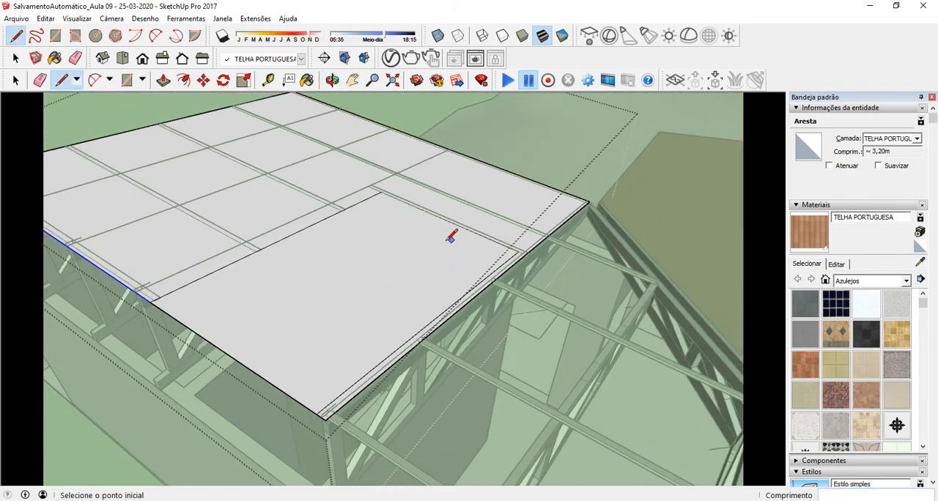
Step: Delete the enclosed rectangular face over the trusses without battens to leave an opening in the roof surface
{"action": "key", "text": "space"}
{"action": "left_click", "coordinate": [320, 290]}
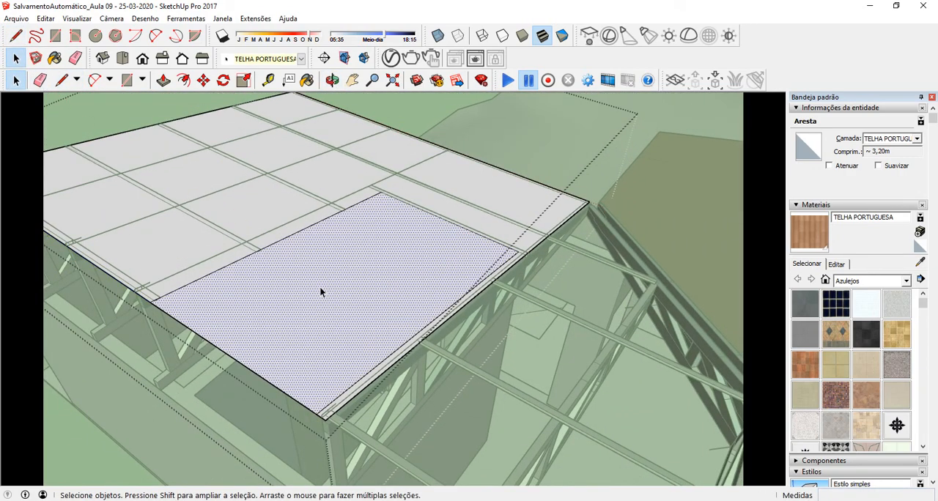
{"action": "key", "text": "Delete"}
{"action": "middle_click_drag", "start_coordinate": [322, 288], "coordinate": [250, 274]}
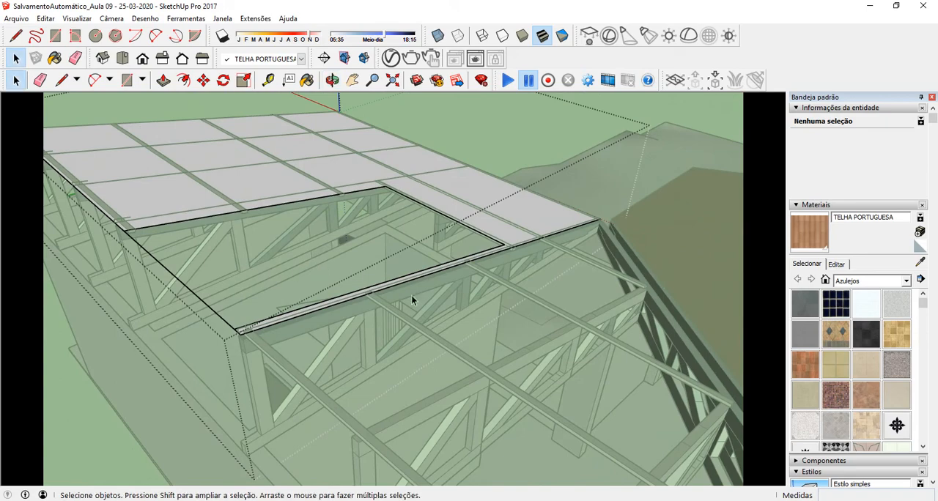
Step: Examine the new roof surface's edges and corners and how the adjacent tiled roof ends over its eave batten
{"action": "middle_click_drag", "start_coordinate": [412, 296], "coordinate": [396, 324]}
{"action": "scroll", "coordinate": [438, 254], "scroll_direction": "up", "scroll_amount": 10}
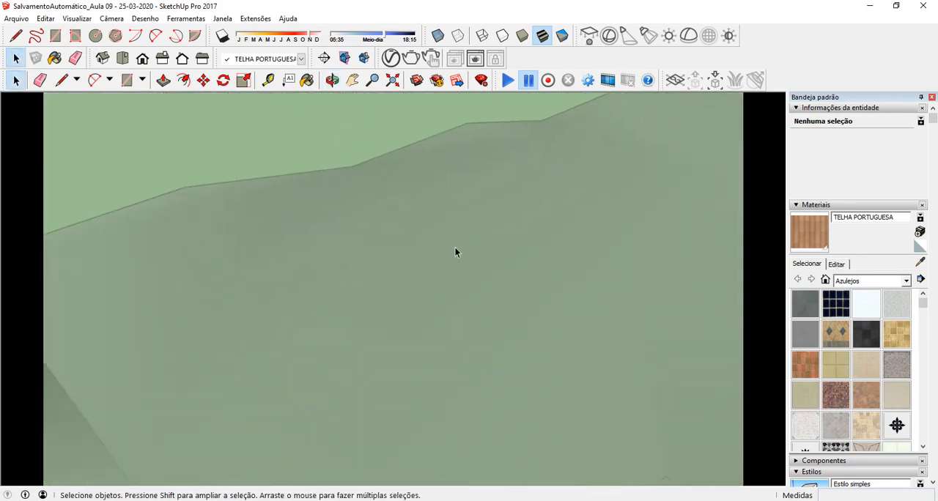
{"action": "scroll", "coordinate": [419, 256], "scroll_direction": "down", "scroll_amount": 5}
{"action": "middle_click_drag", "start_coordinate": [418, 256], "coordinate": [381, 261]}
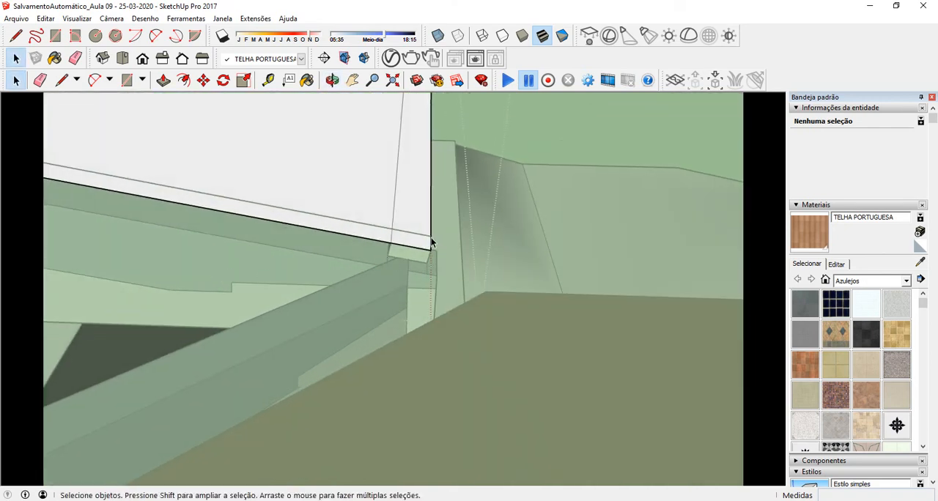
{"action": "middle_click_drag", "start_coordinate": [484, 247], "coordinate": [508, 259]}
{"action": "scroll", "coordinate": [509, 258], "scroll_direction": "down", "scroll_amount": 4}
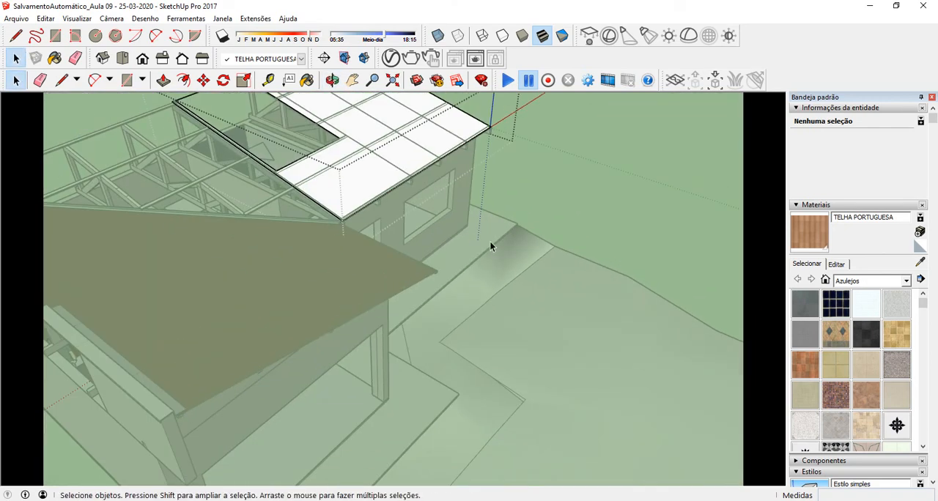
{"action": "scroll", "coordinate": [384, 195], "scroll_direction": "up", "scroll_amount": 5}
{"action": "middle_click_drag", "start_coordinate": [375, 198], "coordinate": [314, 183]}
{"action": "middle_click_drag", "start_coordinate": [170, 218], "coordinate": [527, 203]}
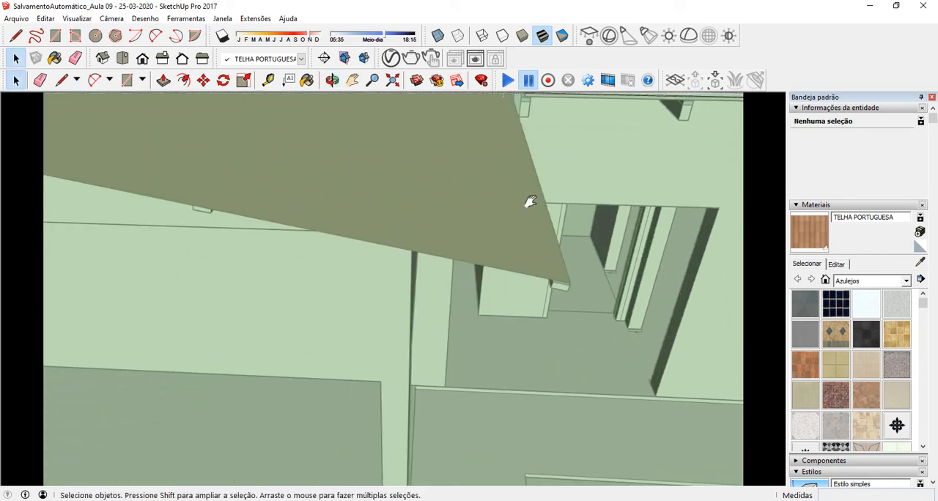
{"action": "scroll", "coordinate": [544, 290], "scroll_direction": "up", "scroll_amount": 4}
{"action": "scroll", "coordinate": [289, 255], "scroll_direction": "down", "scroll_amount": 2}
{"action": "scroll", "coordinate": [288, 255], "scroll_direction": "down", "scroll_amount": 2}
{"action": "middle_click_drag", "start_coordinate": [286, 257], "coordinate": [220, 250]}
{"action": "middle_click_drag", "start_coordinate": [471, 331], "coordinate": [416, 296]}
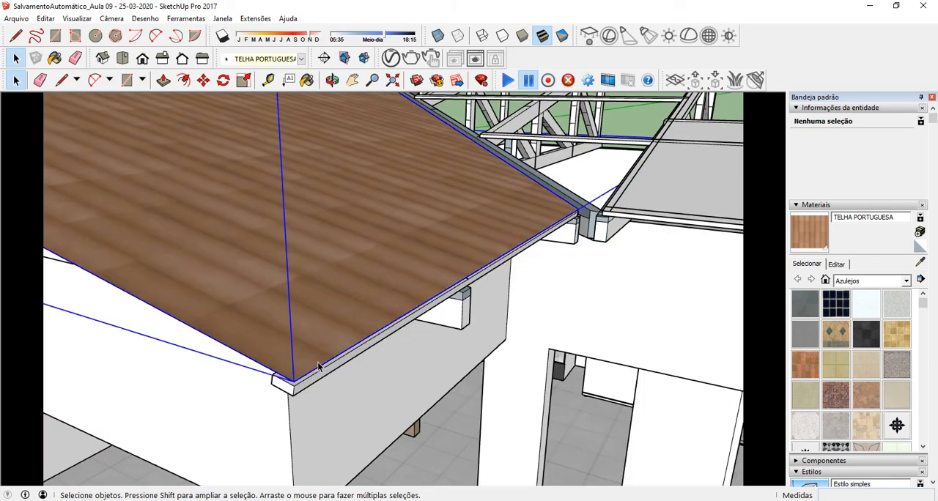
{"action": "double_click", "coordinate": [327, 361]}
{"action": "key", "text": "ctrl+z"}
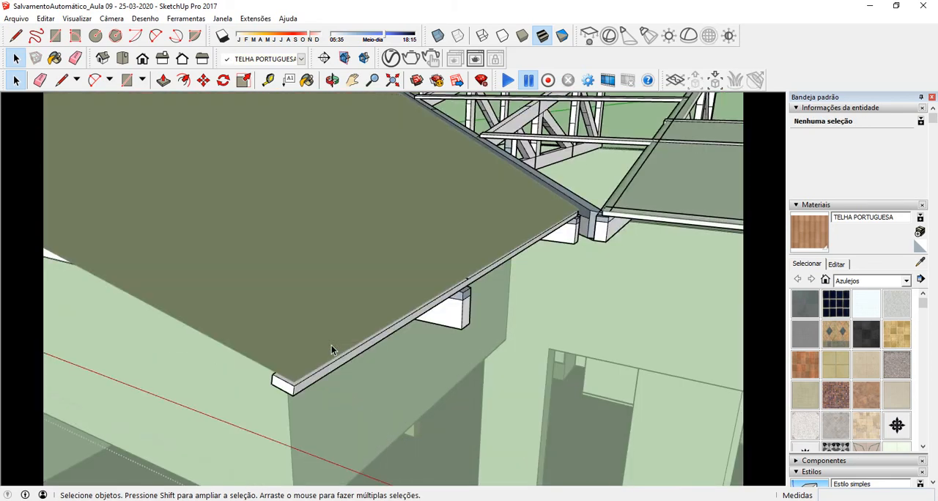
{"action": "left_click", "coordinate": [341, 346]}
{"action": "left_click", "coordinate": [206, 405]}
{"action": "scroll", "coordinate": [257, 323], "scroll_direction": "down", "scroll_amount": 5}
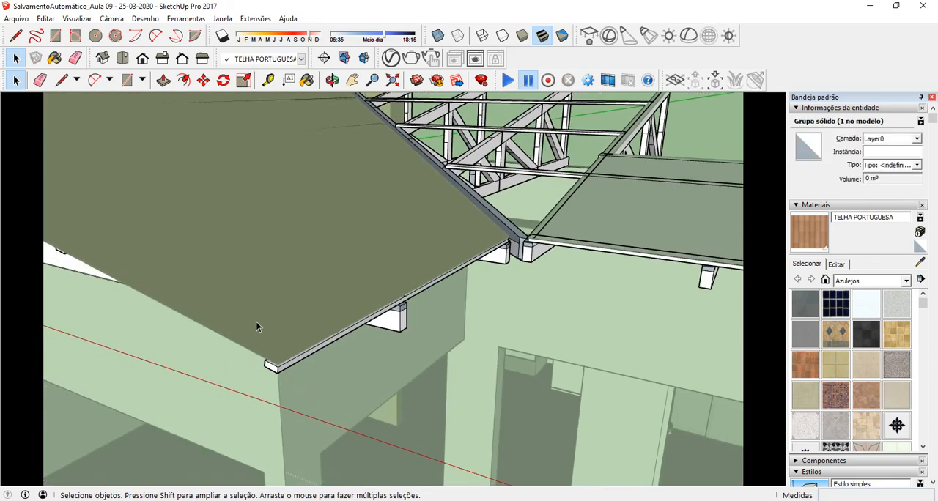
{"action": "scroll", "coordinate": [312, 328], "scroll_direction": "down", "scroll_amount": 3}
{"action": "left_click", "coordinate": [329, 132]}
{"action": "scroll", "coordinate": [315, 318], "scroll_direction": "up", "scroll_amount": 5}
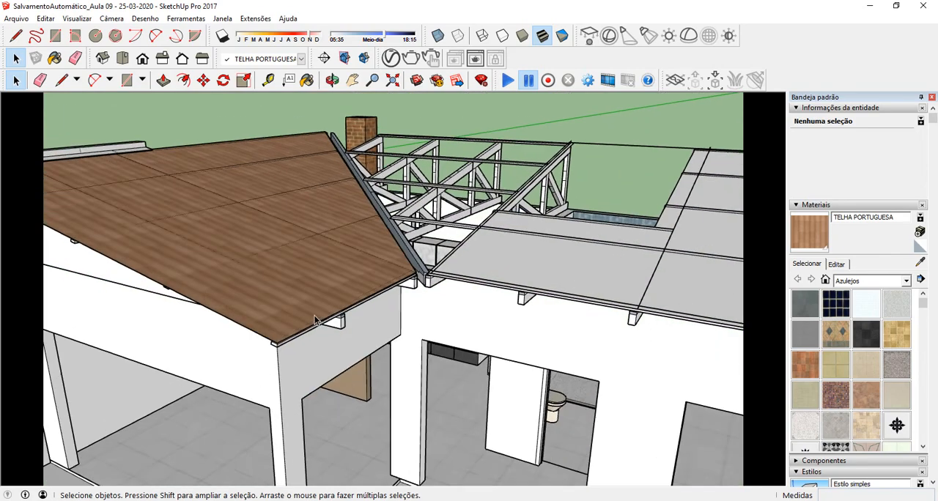
Step: Inside the tiled roof group, move the short 2,16 m eave edge 0,06 m outward along the slope, past the eave batten
{"action": "left_click", "coordinate": [305, 315]}
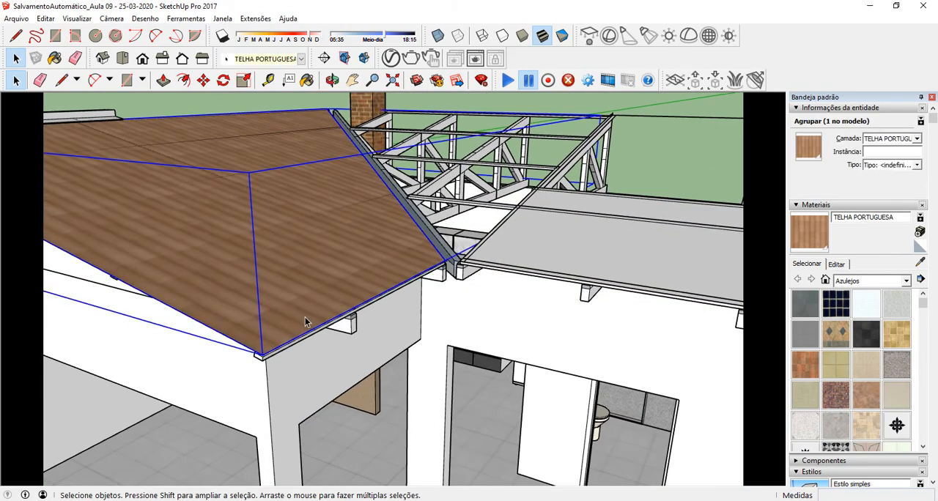
{"action": "double_click", "coordinate": [303, 319]}
{"action": "left_click", "coordinate": [298, 324]}
{"action": "scroll", "coordinate": [275, 348], "scroll_direction": "up", "scroll_amount": 5}
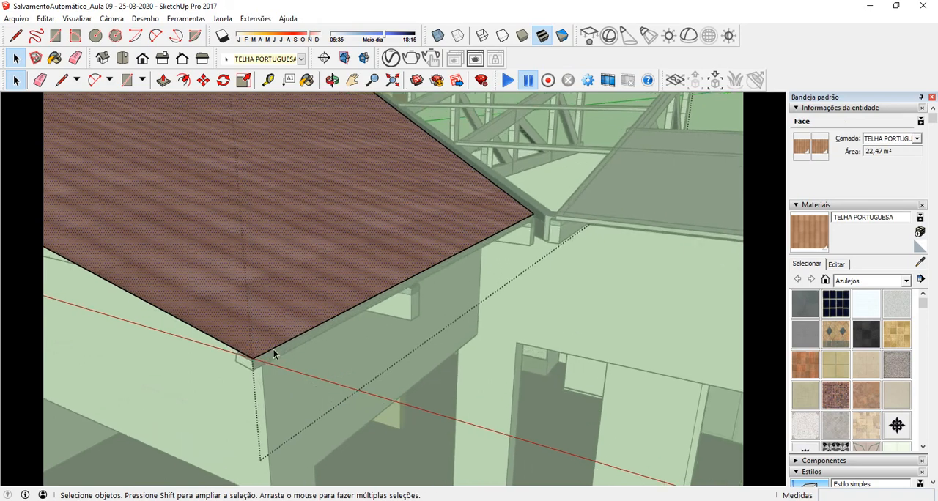
{"action": "middle_click_drag", "start_coordinate": [289, 345], "coordinate": [263, 150]}
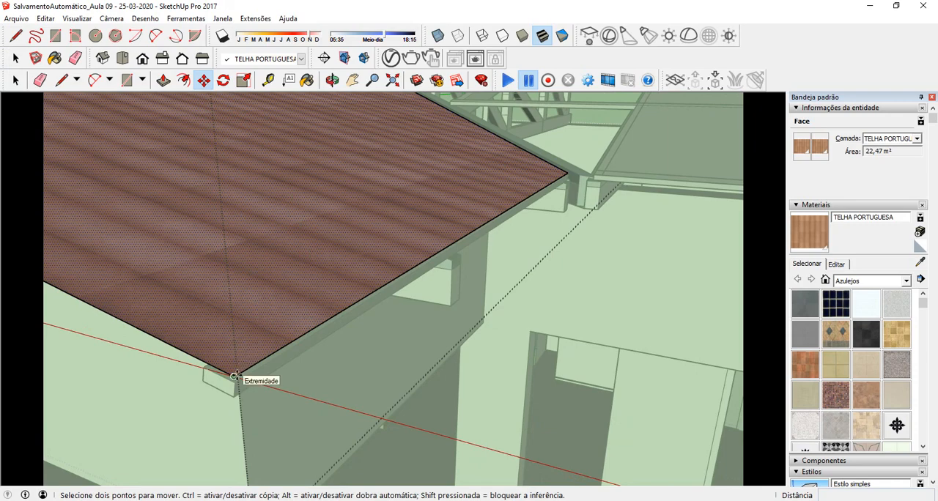
{"action": "left_click", "coordinate": [290, 346]}
{"action": "middle_click_drag", "start_coordinate": [281, 347], "coordinate": [377, 290]}
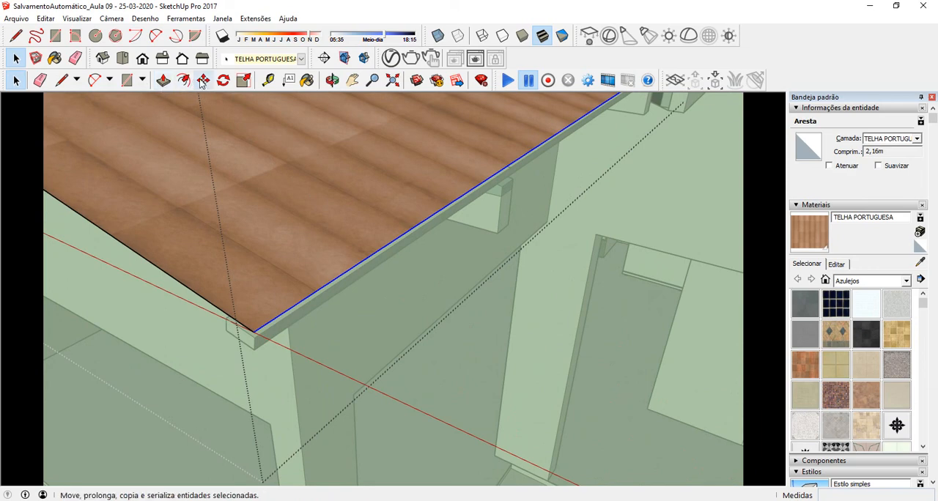
{"action": "scroll", "coordinate": [233, 296], "scroll_direction": "up", "scroll_amount": 2}
{"action": "left_click", "coordinate": [220, 312]}
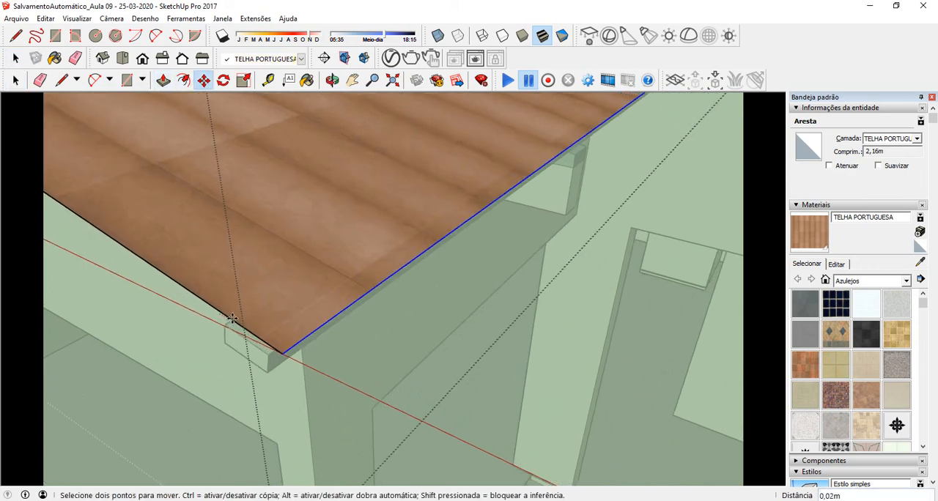
{"action": "key", "text": "Escape"}
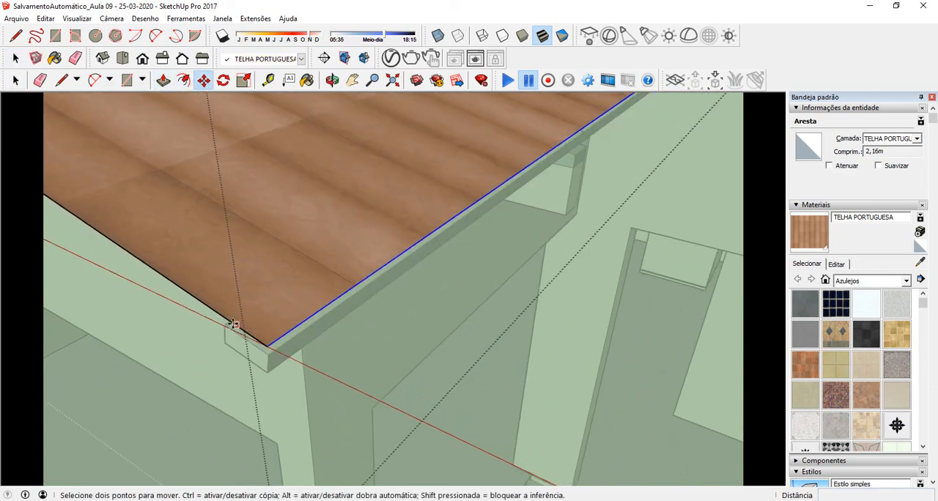
{"action": "left_click", "coordinate": [166, 276]}
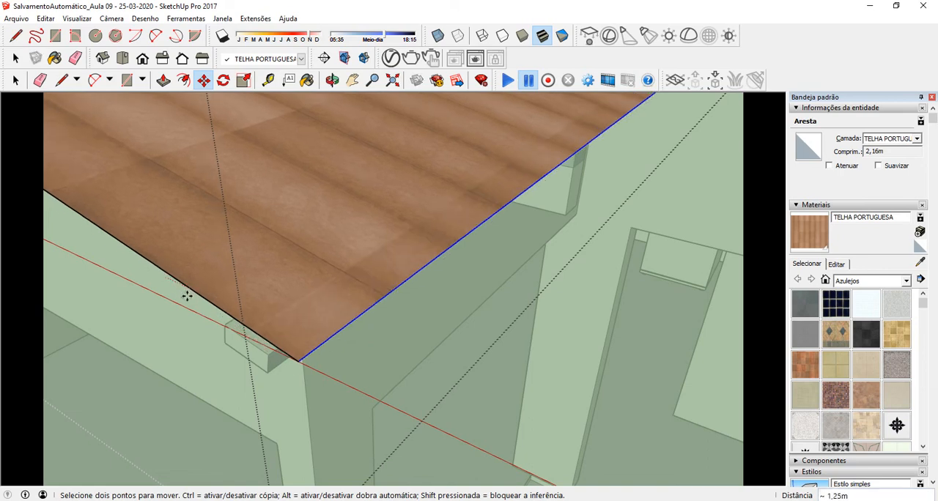
{"action": "key", "text": "Escape"}
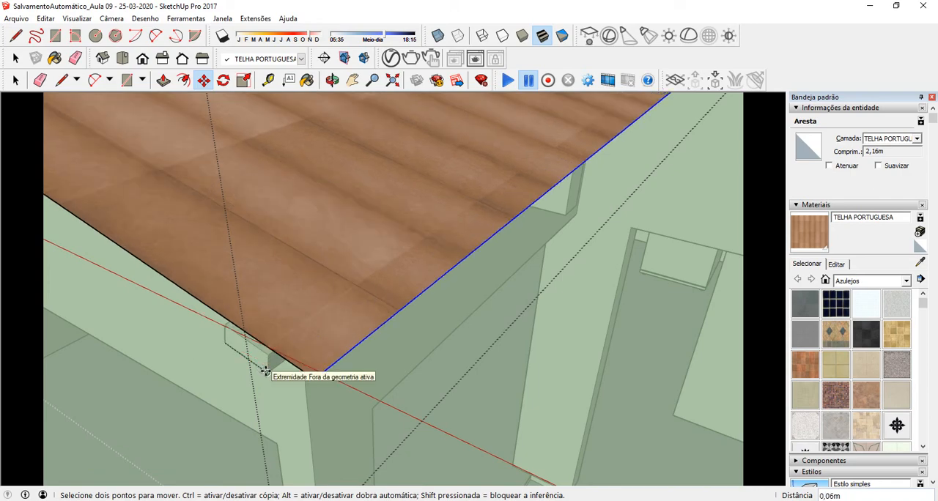
{"action": "middle_click_drag", "start_coordinate": [268, 357], "coordinate": [247, 300]}
Step: Move the corner point where the tiled roof's eave meets the valley 0,04 m inward along the eave, over the last batten
{"action": "scroll", "coordinate": [249, 299], "scroll_direction": "down", "scroll_amount": 3}
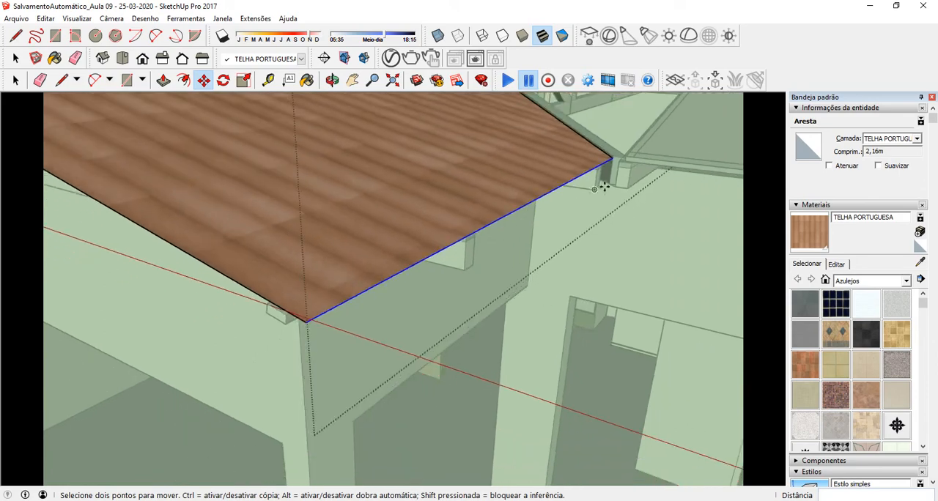
{"action": "middle_click_drag", "start_coordinate": [599, 188], "coordinate": [576, 179]}
{"action": "scroll", "coordinate": [540, 208], "scroll_direction": "up", "scroll_amount": 6}
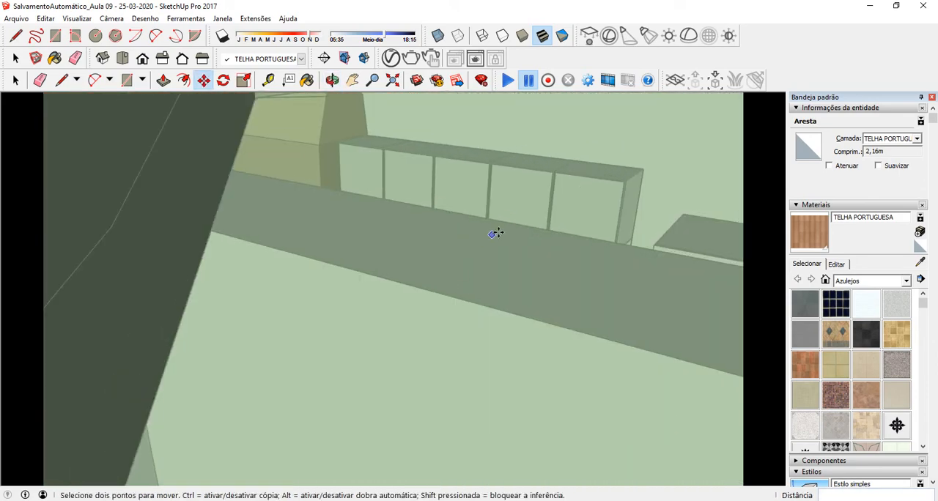
{"action": "middle_click_drag", "start_coordinate": [496, 233], "coordinate": [331, 233]}
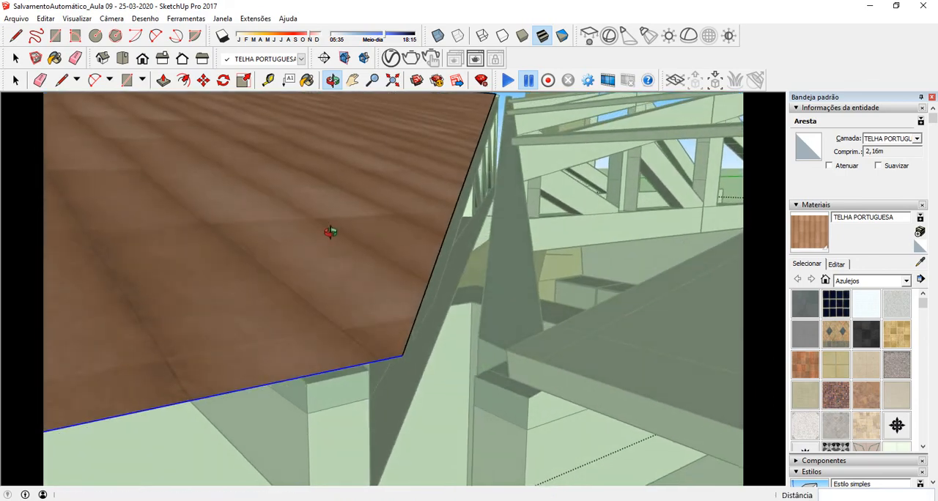
{"action": "key", "text": "space"}
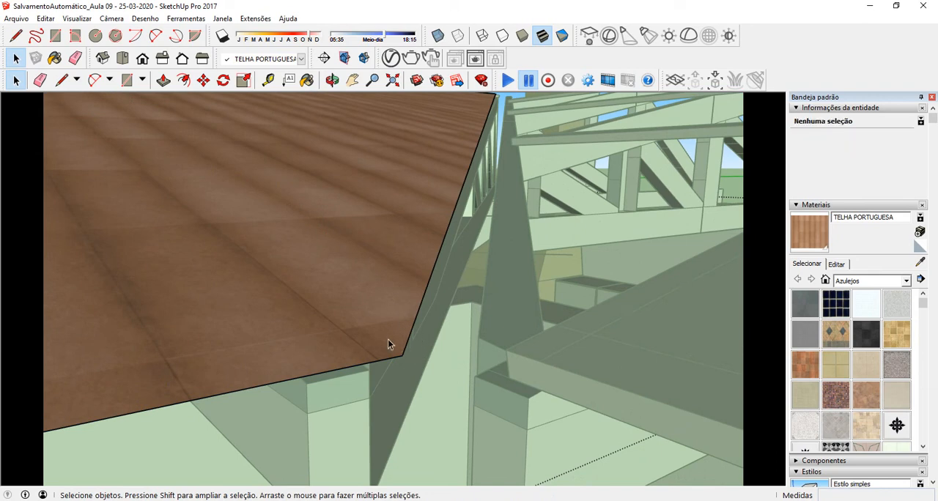
{"action": "left_click", "coordinate": [203, 82]}
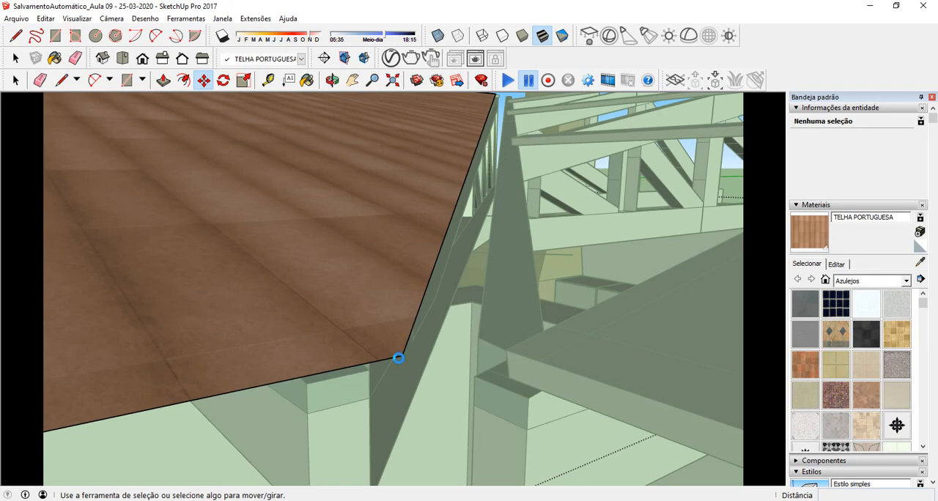
{"action": "left_click", "coordinate": [398, 358]}
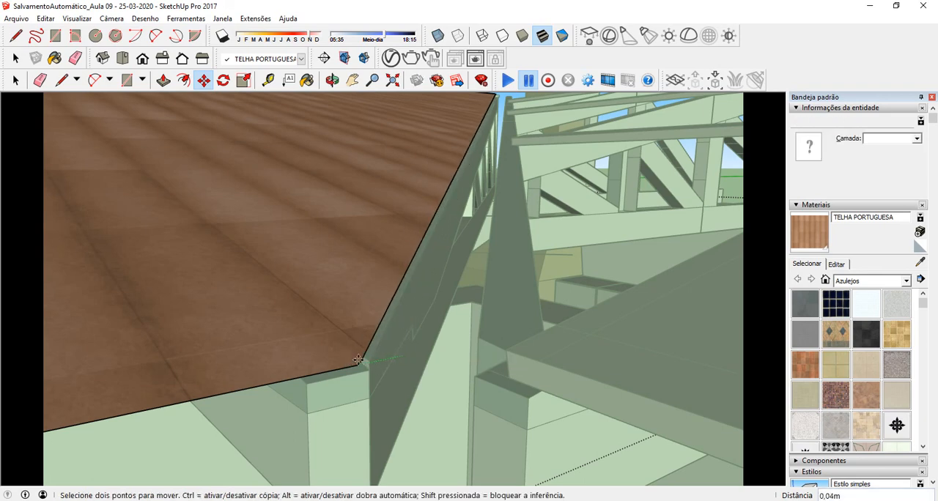
{"action": "middle_click_drag", "start_coordinate": [359, 361], "coordinate": [331, 387]}
{"action": "scroll", "coordinate": [320, 315], "scroll_direction": "down", "scroll_amount": 5}
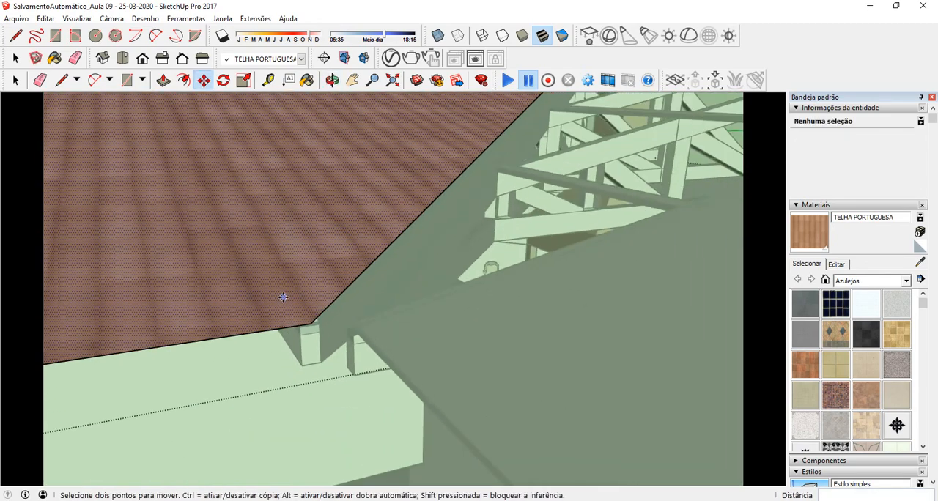
{"action": "scroll", "coordinate": [296, 318], "scroll_direction": "down", "scroll_amount": 4}
Step: Leave the tiled roof group and open the plain white roof surface group for editing
{"action": "left_click", "coordinate": [16, 59]}
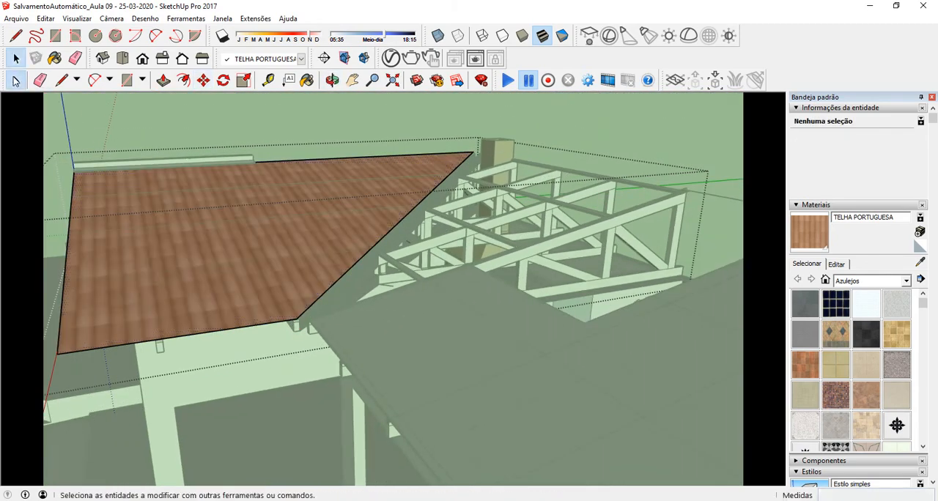
{"action": "left_click", "coordinate": [205, 142]}
{"action": "middle_click_drag", "start_coordinate": [204, 142], "coordinate": [557, 342]}
{"action": "scroll", "coordinate": [397, 321], "scroll_direction": "up", "scroll_amount": 5}
{"action": "scroll", "coordinate": [557, 342], "scroll_direction": "down", "scroll_amount": 3}
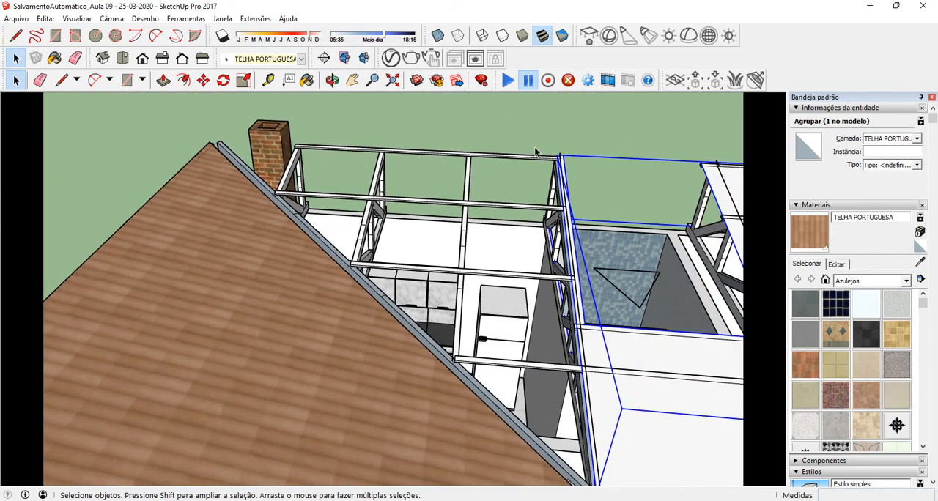
{"action": "scroll", "coordinate": [568, 180], "scroll_direction": "up", "scroll_amount": 1}
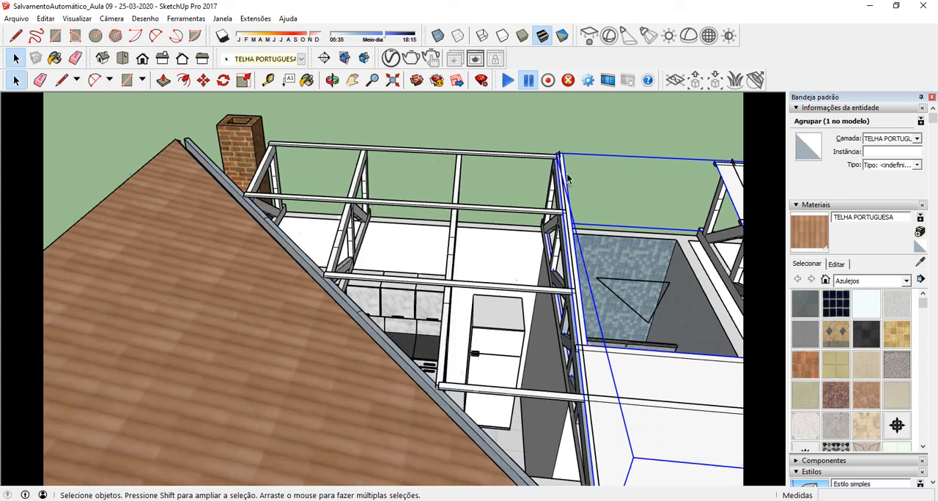
{"action": "middle_click_drag", "start_coordinate": [577, 253], "coordinate": [560, 238]}
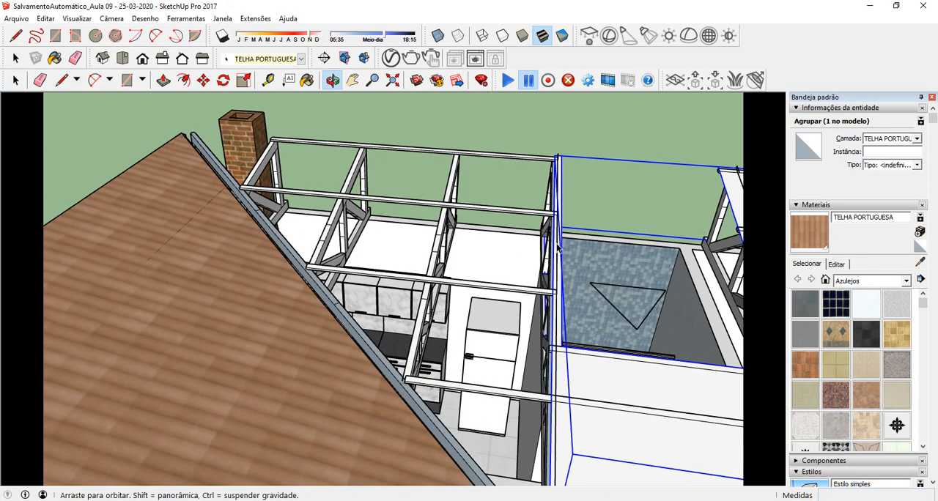
{"action": "scroll", "coordinate": [554, 314], "scroll_direction": "up", "scroll_amount": 4}
{"action": "double_click", "coordinate": [562, 353]}
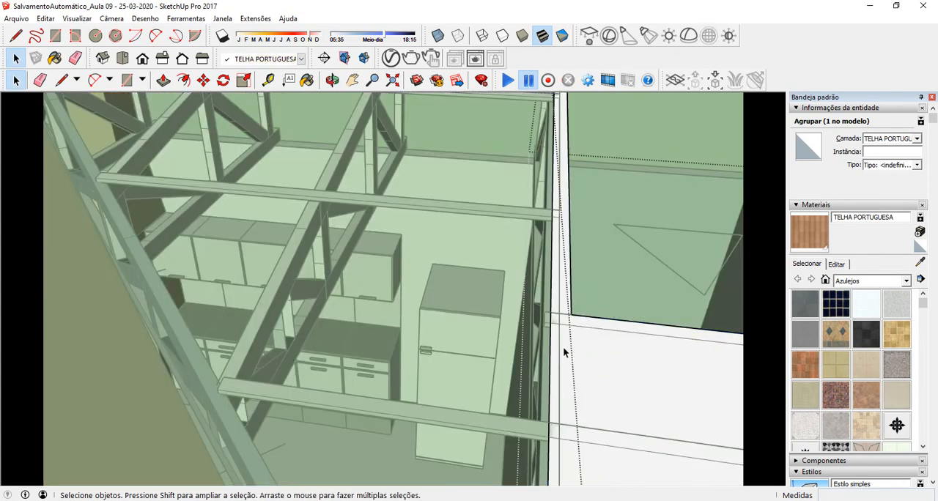
Step: Move the white surface's 4,96 m side edge 3,69 m along the ridge, covering the open trusses up to the chimney
{"action": "left_click", "coordinate": [551, 353]}
{"action": "scroll", "coordinate": [553, 293], "scroll_direction": "down", "scroll_amount": 2}
{"action": "middle_click_drag", "start_coordinate": [552, 266], "coordinate": [534, 215]}
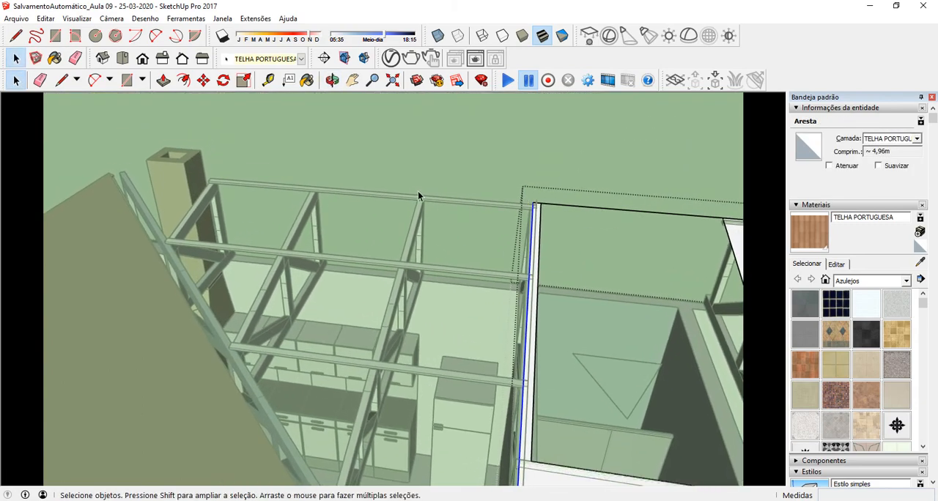
{"action": "middle_click_drag", "start_coordinate": [418, 195], "coordinate": [555, 174]}
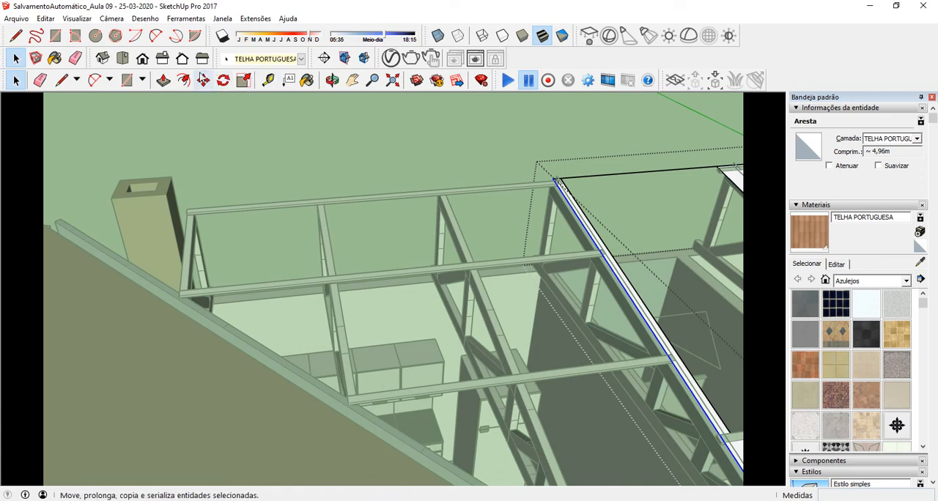
{"action": "left_click", "coordinate": [203, 79]}
{"action": "left_click", "coordinate": [555, 179]}
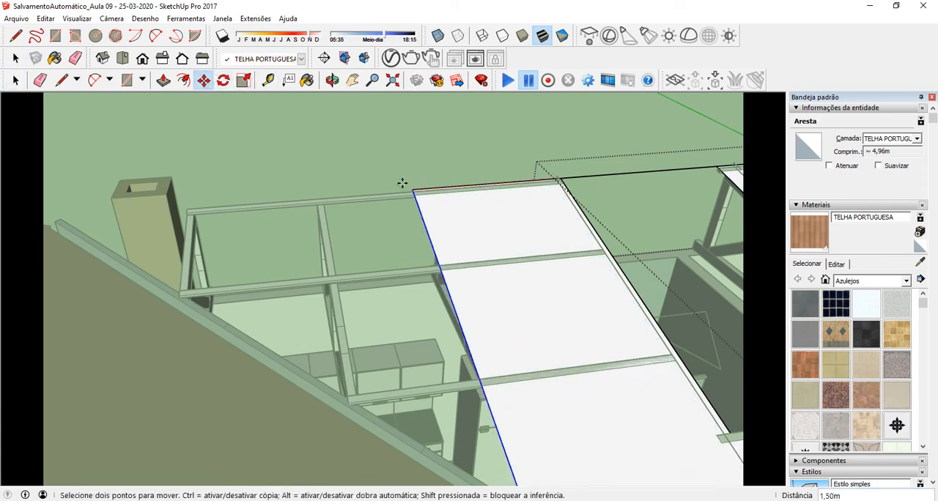
{"action": "left_click", "coordinate": [187, 204]}
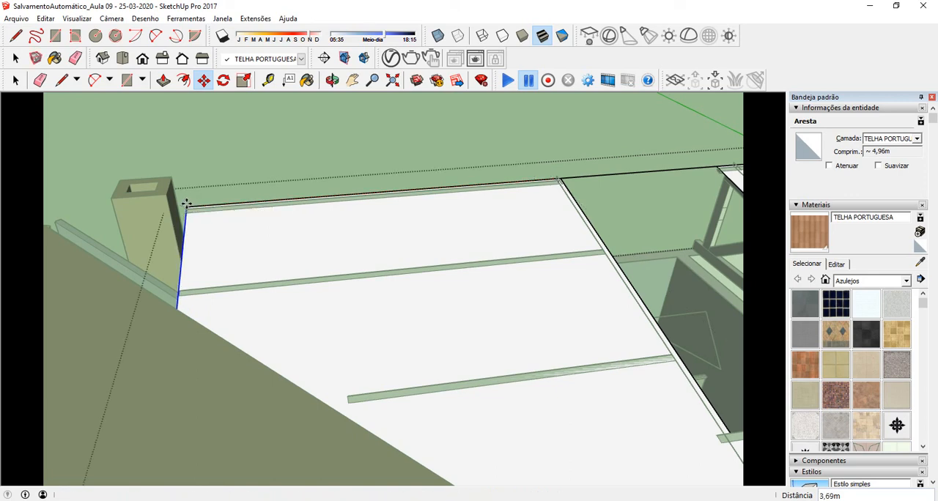
{"action": "mouse_move", "coordinate": [322, 229]}
{"action": "middle_mouse_down"}
{"action": "mouse_move", "coordinate": [425, 253]}
{"action": "mouse_move", "coordinate": [330, 249]}
{"action": "mouse_move", "coordinate": [324, 234]}
{"action": "middle_mouse_up"}
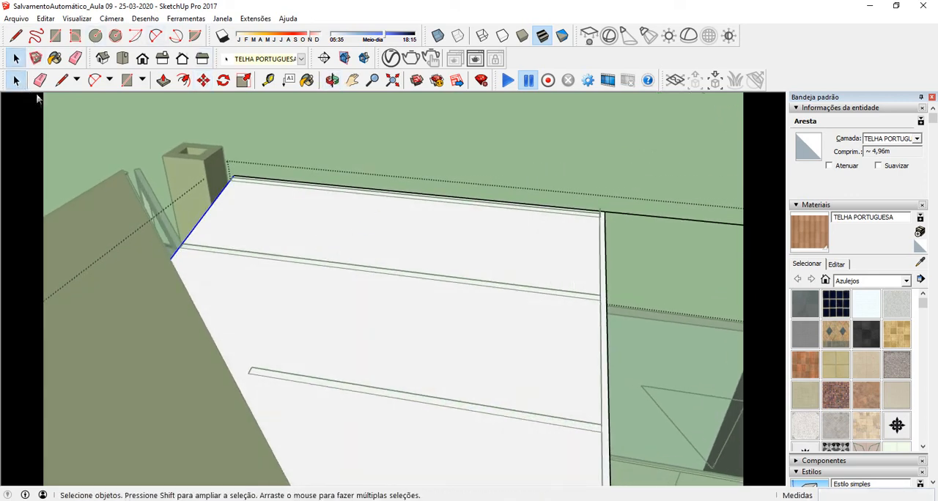
Step: Draw a line about 5,20 m long on the white surface along the valley, from its side edge near the chimney to the eave corner
{"action": "scroll", "coordinate": [152, 247], "scroll_direction": "up", "scroll_amount": 5}
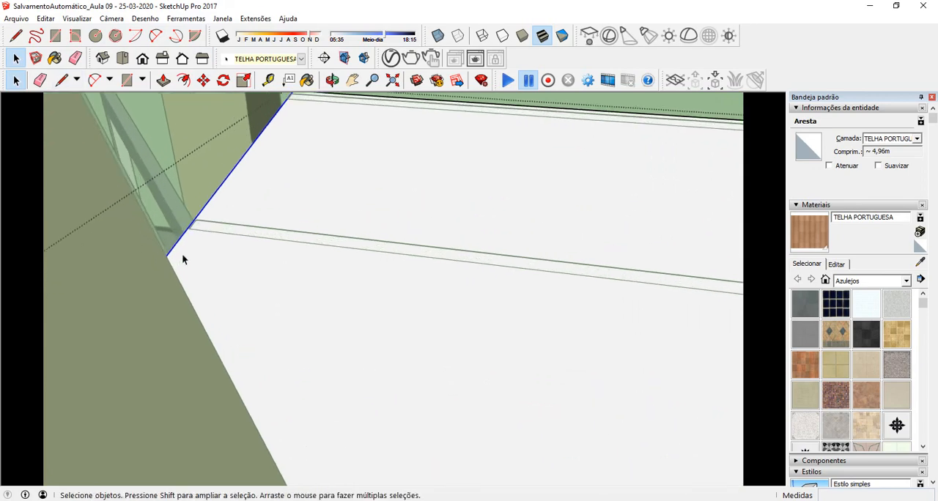
{"action": "middle_click_drag", "start_coordinate": [191, 237], "coordinate": [762, 204]}
{"action": "scroll", "coordinate": [390, 354], "scroll_direction": "up", "scroll_amount": 5}
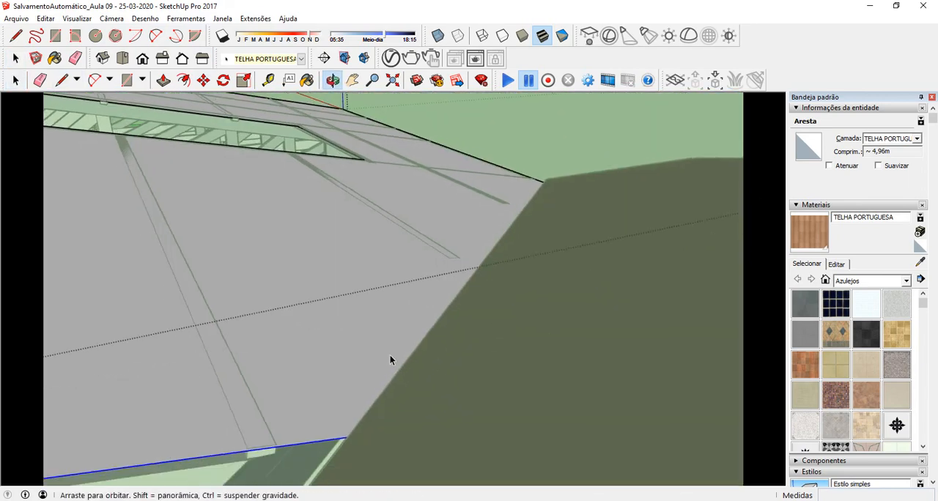
{"action": "middle_click_drag", "start_coordinate": [373, 297], "coordinate": [273, 197]}
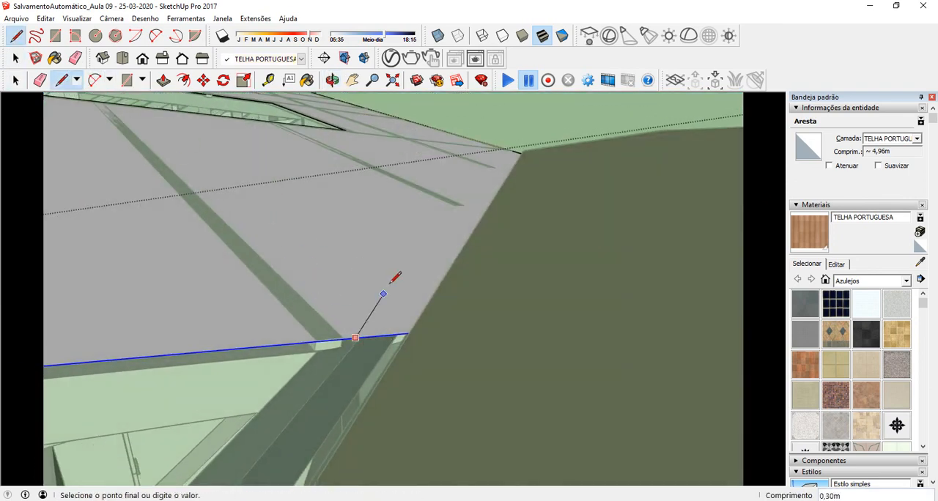
{"action": "mouse_move", "coordinate": [506, 157]}
{"action": "middle_mouse_down"}
{"action": "mouse_move", "coordinate": [440, 213]}
{"action": "mouse_move", "coordinate": [419, 318]}
{"action": "middle_mouse_up"}
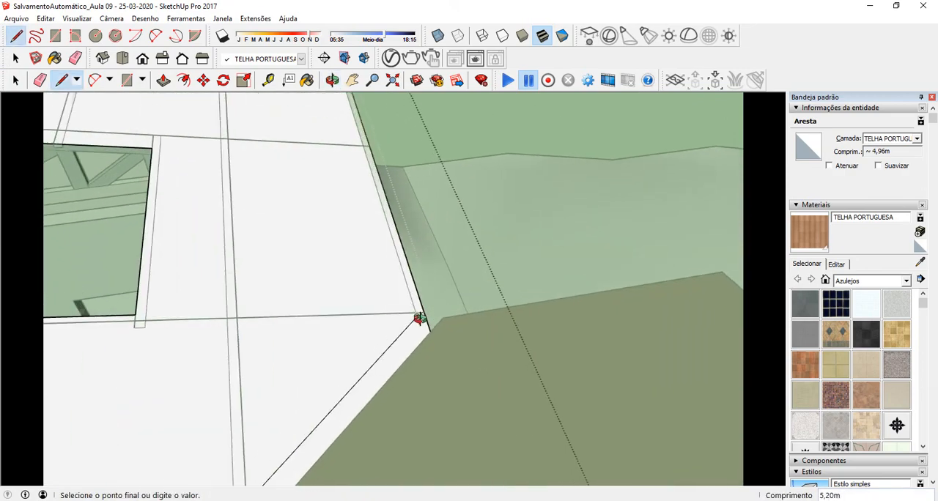
{"action": "scroll", "coordinate": [413, 176], "scroll_direction": "down", "scroll_amount": 6}
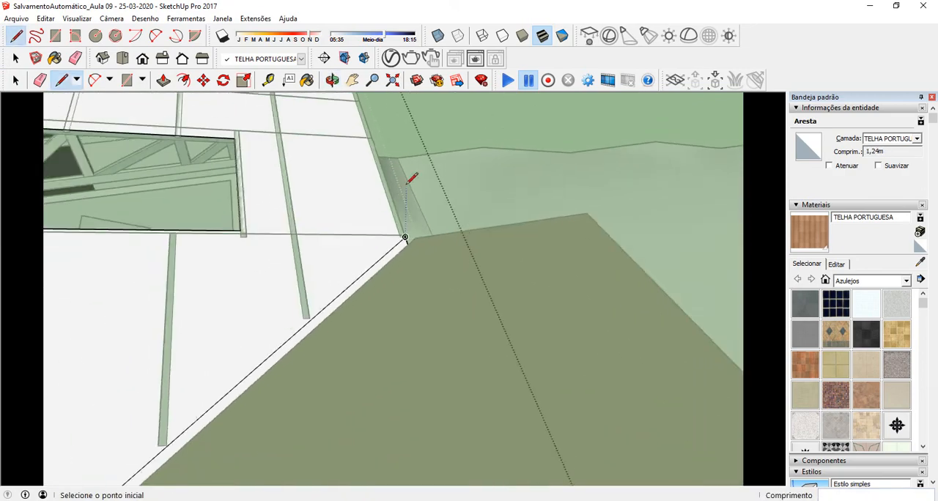
{"action": "middle_click_drag", "start_coordinate": [393, 203], "coordinate": [375, 236]}
{"action": "scroll", "coordinate": [375, 235], "scroll_direction": "up", "scroll_amount": 5}
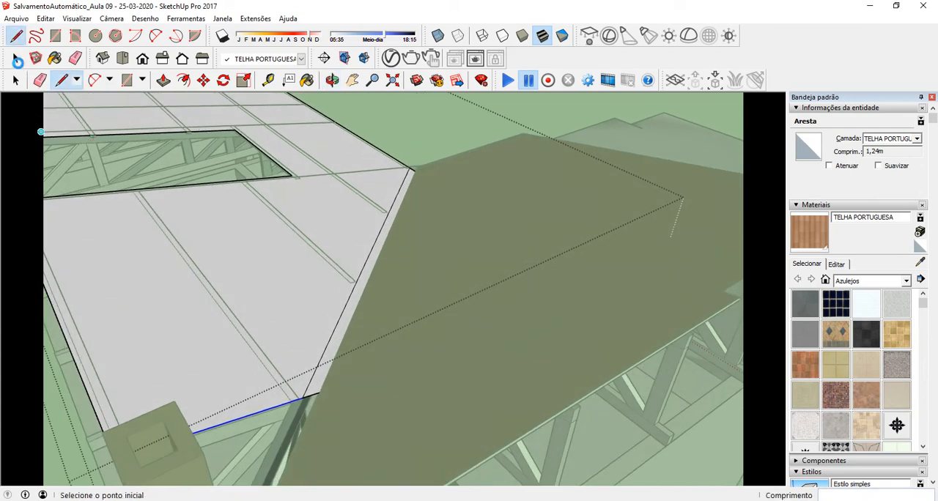
Step: Delete the narrow strip of face between the valley line and the tiled roof, together with its leftover edges
{"action": "left_click", "coordinate": [17, 59]}
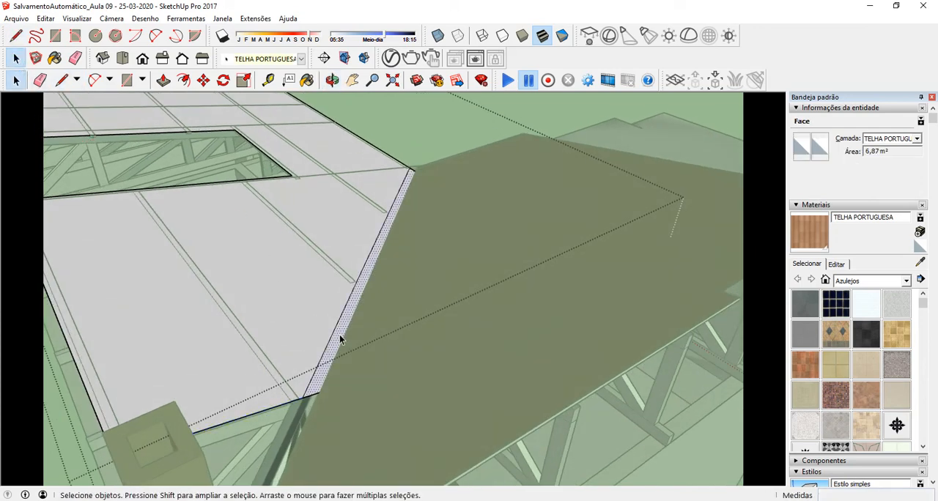
{"action": "key", "text": "Delete"}
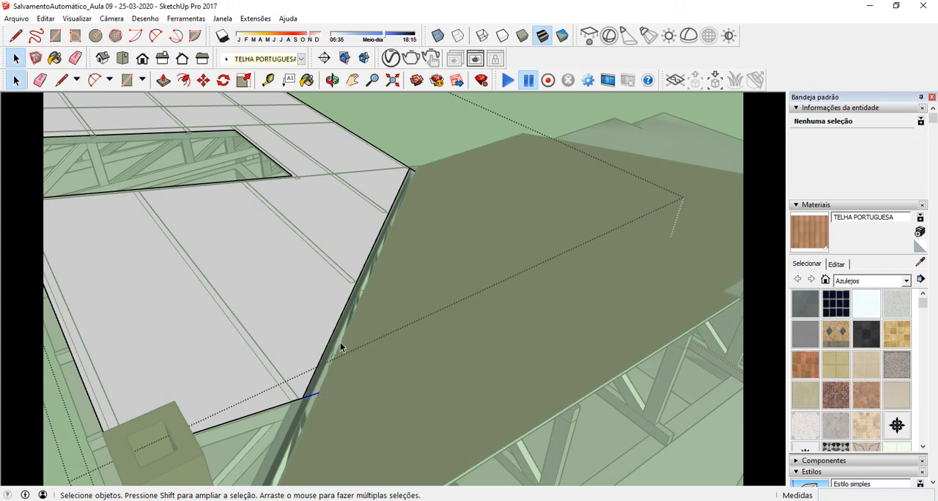
{"action": "scroll", "coordinate": [412, 171], "scroll_direction": "up", "scroll_amount": 3}
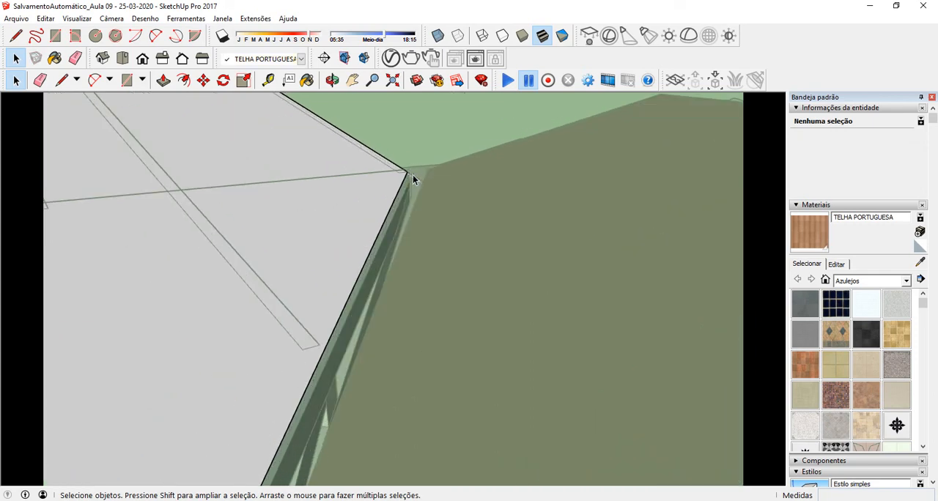
Step: Move the white surface's 5,09 m eave edge about 0,08 m outward along the slope, past the eave batten
{"action": "middle_click_drag", "start_coordinate": [413, 175], "coordinate": [32, 188]}
{"action": "middle_click_drag", "start_coordinate": [535, 212], "coordinate": [413, 157]}
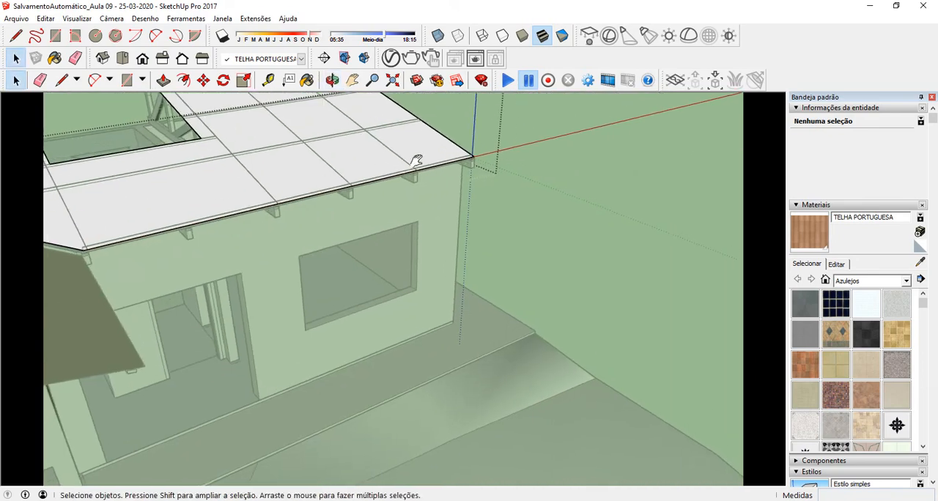
{"action": "scroll", "coordinate": [503, 156], "scroll_direction": "up", "scroll_amount": 2}
{"action": "middle_click_drag", "start_coordinate": [189, 203], "coordinate": [325, 287]}
{"action": "scroll", "coordinate": [493, 432], "scroll_direction": "up", "scroll_amount": 5}
{"action": "mouse_move", "coordinate": [492, 430]}
{"action": "middle_mouse_down"}
{"action": "mouse_move", "coordinate": [479, 354]}
{"action": "mouse_move", "coordinate": [428, 316]}
{"action": "mouse_move", "coordinate": [354, 297]}
{"action": "middle_mouse_up"}
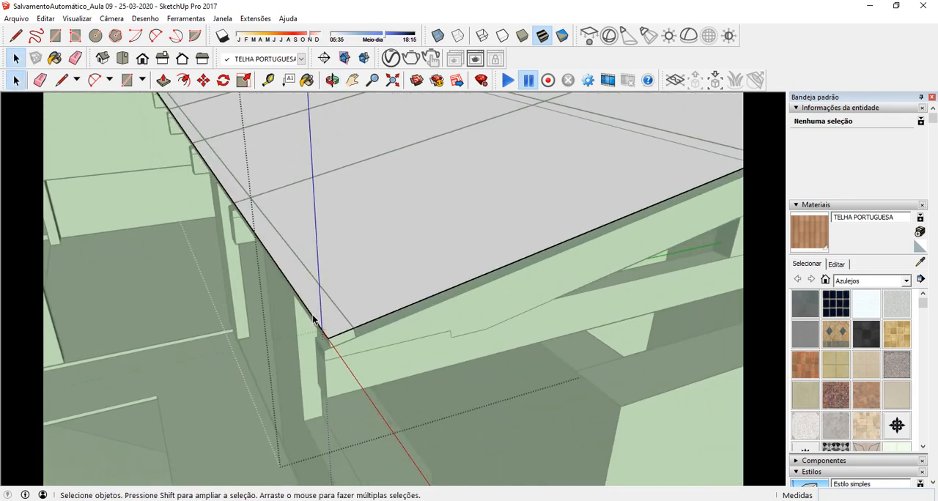
{"action": "scroll", "coordinate": [337, 346], "scroll_direction": "up", "scroll_amount": 5}
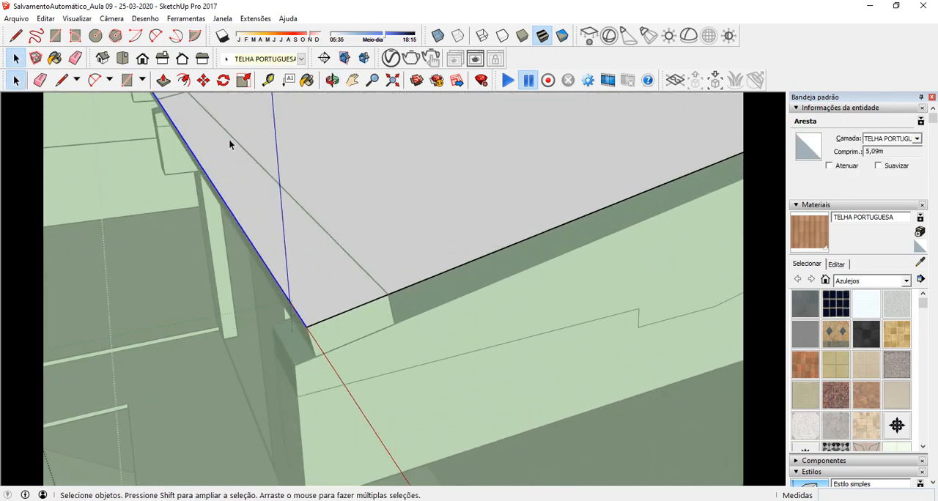
{"action": "left_click", "coordinate": [203, 80]}
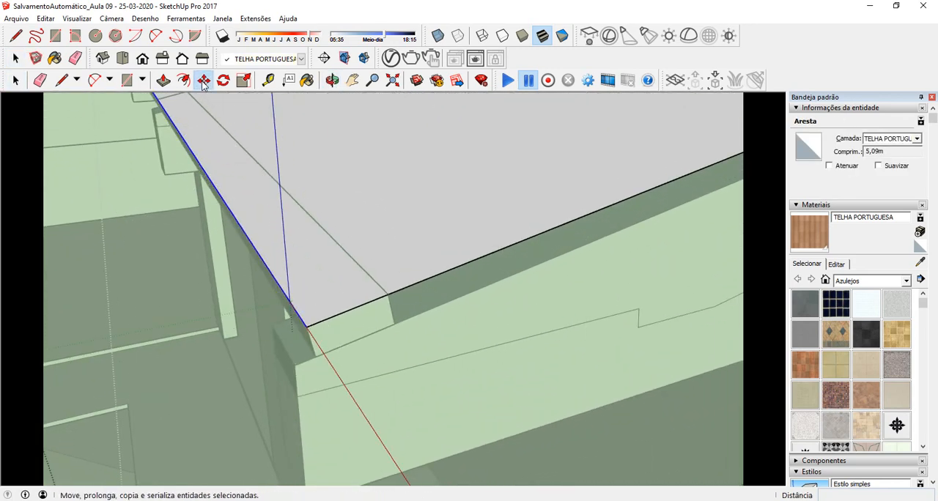
{"action": "left_click", "coordinate": [395, 326]}
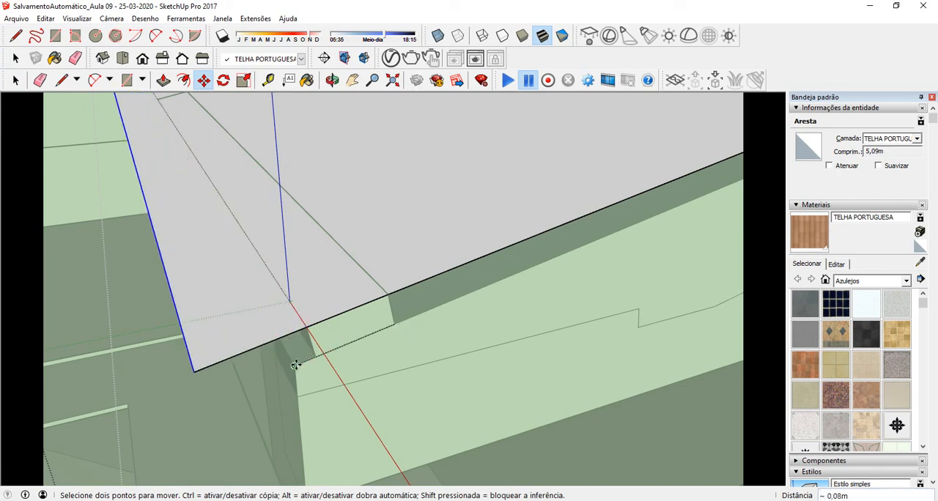
{"action": "scroll", "coordinate": [220, 302], "scroll_direction": "down", "scroll_amount": 5}
Step: Move the white surface's valley-side eave corner 0,02 m along the eave, onto the rafter's outer corner
{"action": "middle_click_drag", "start_coordinate": [191, 178], "coordinate": [379, 398], "text": "shift"}
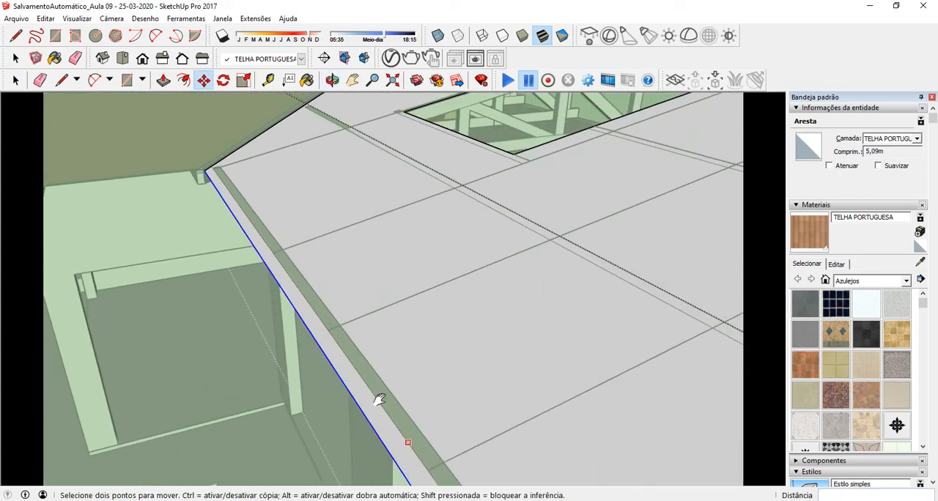
{"action": "scroll", "coordinate": [200, 142], "scroll_direction": "up", "scroll_amount": 1}
{"action": "scroll", "coordinate": [205, 158], "scroll_direction": "up", "scroll_amount": 1}
{"action": "middle_click_drag", "start_coordinate": [209, 176], "coordinate": [454, 197]}
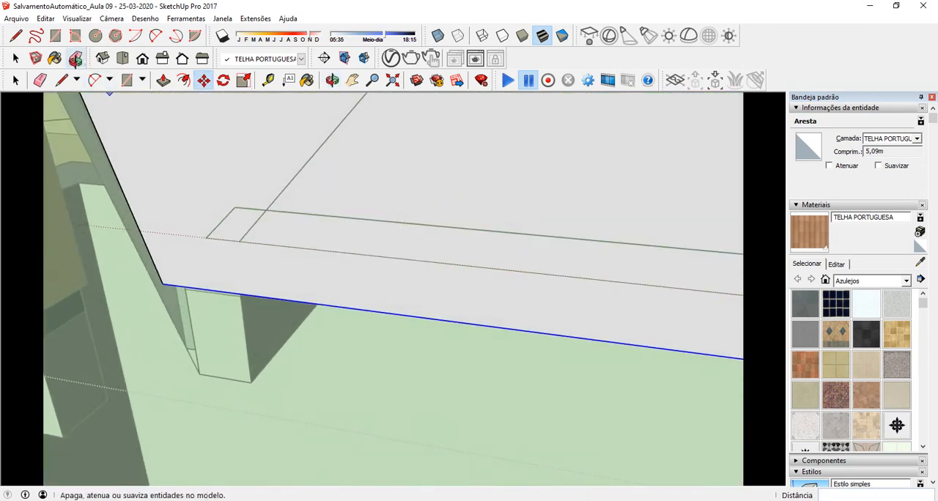
{"action": "left_click", "coordinate": [19, 81]}
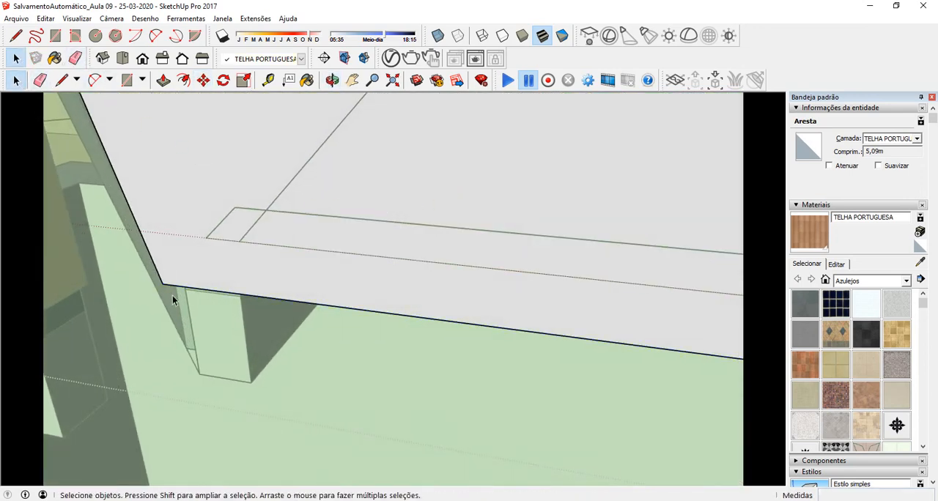
{"action": "left_click", "coordinate": [166, 285]}
{"action": "left_click", "coordinate": [203, 80]}
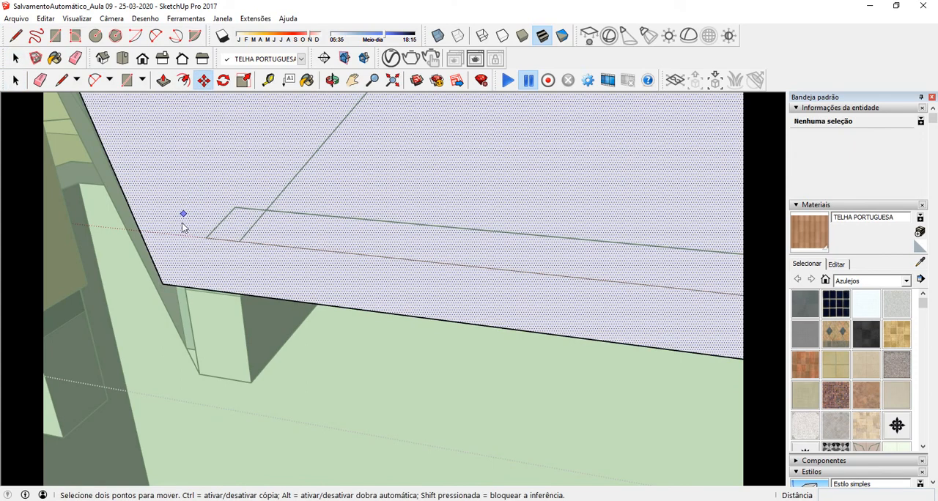
{"action": "left_click", "coordinate": [168, 284]}
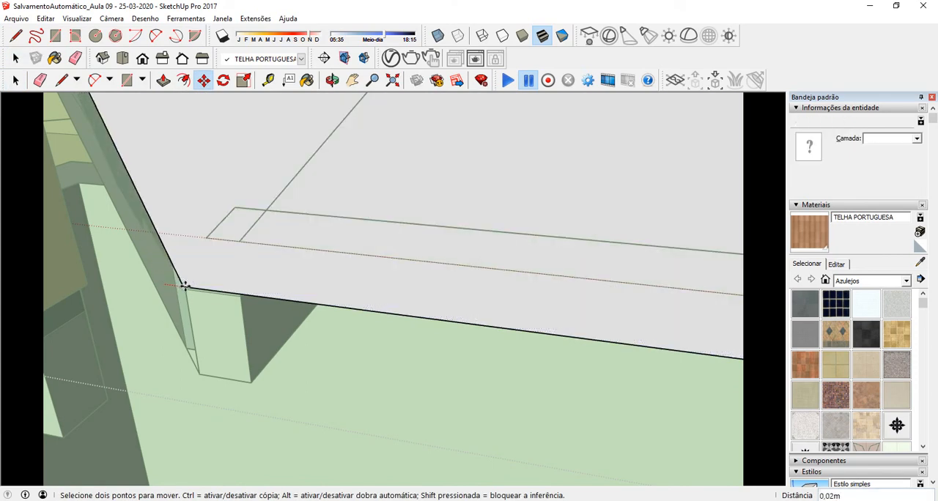
{"action": "left_click", "coordinate": [185, 286]}
{"action": "scroll", "coordinate": [171, 297], "scroll_direction": "down", "scroll_amount": 8}
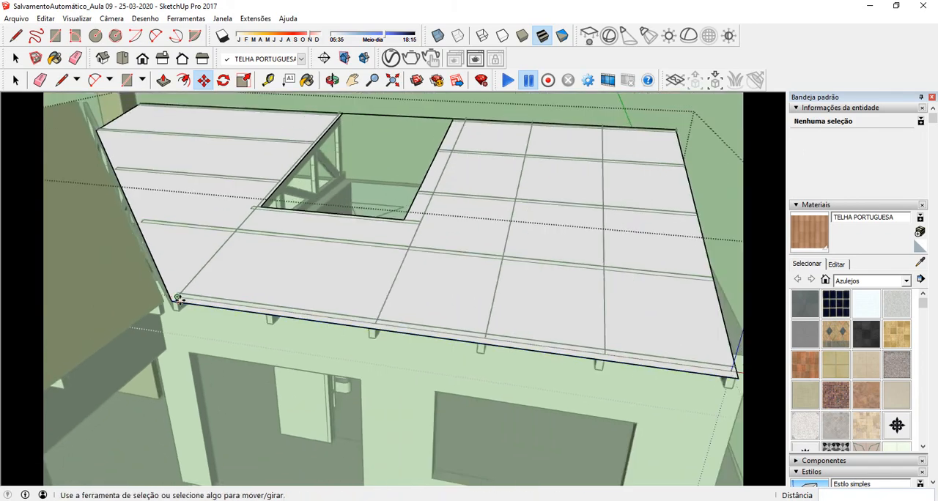
Step: Paint the face inside the new roof surface group with the TELHA PORTUGUESA material
{"action": "scroll", "coordinate": [177, 299], "scroll_direction": "down", "scroll_amount": 3}
{"action": "middle_click_drag", "start_coordinate": [203, 303], "coordinate": [358, 303]}
{"action": "left_click", "coordinate": [15, 80]}
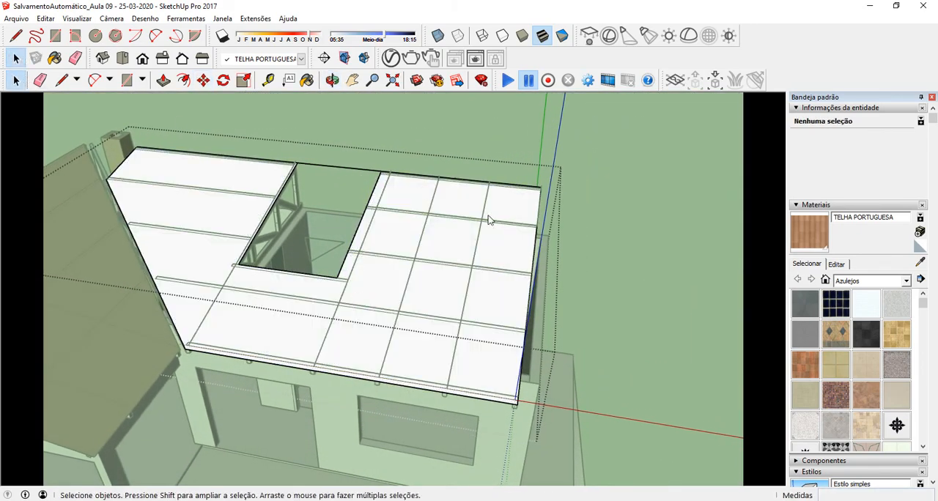
{"action": "left_click", "coordinate": [639, 229]}
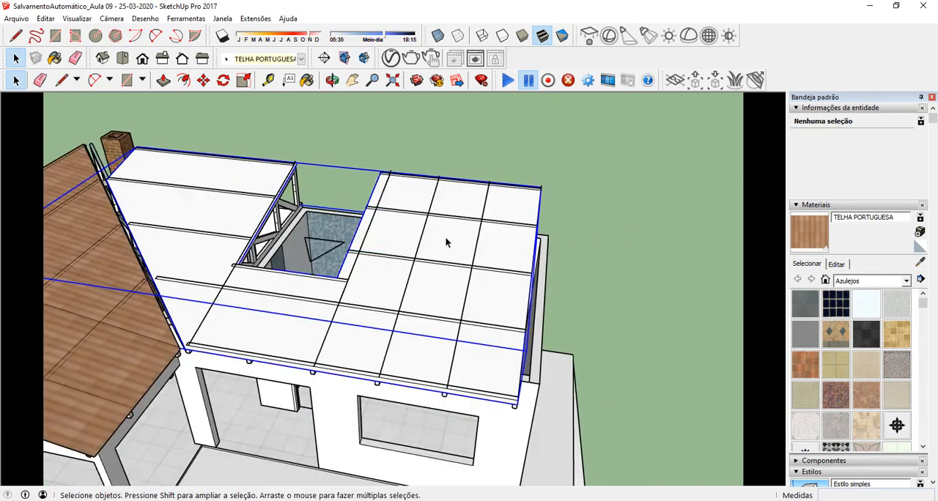
{"action": "double_click", "coordinate": [446, 239]}
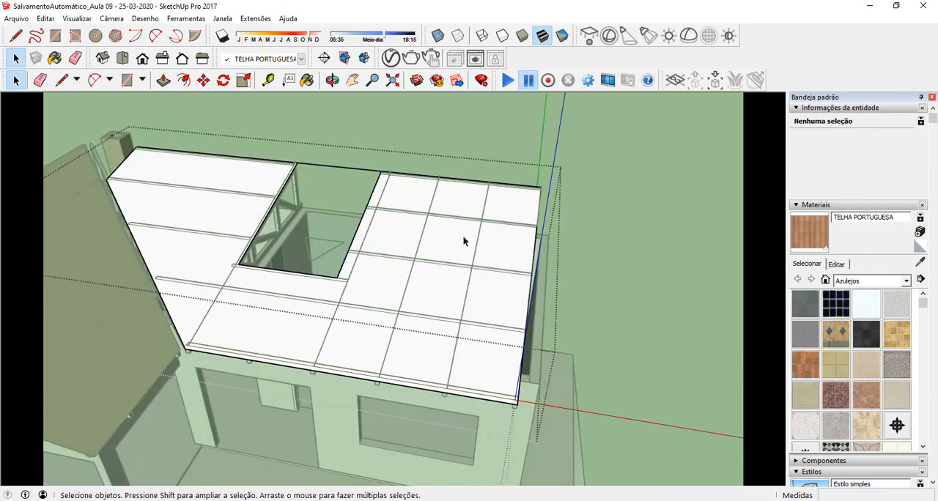
{"action": "left_click", "coordinate": [455, 243]}
{"action": "key", "text": "b"}
{"action": "left_click", "coordinate": [437, 277]}
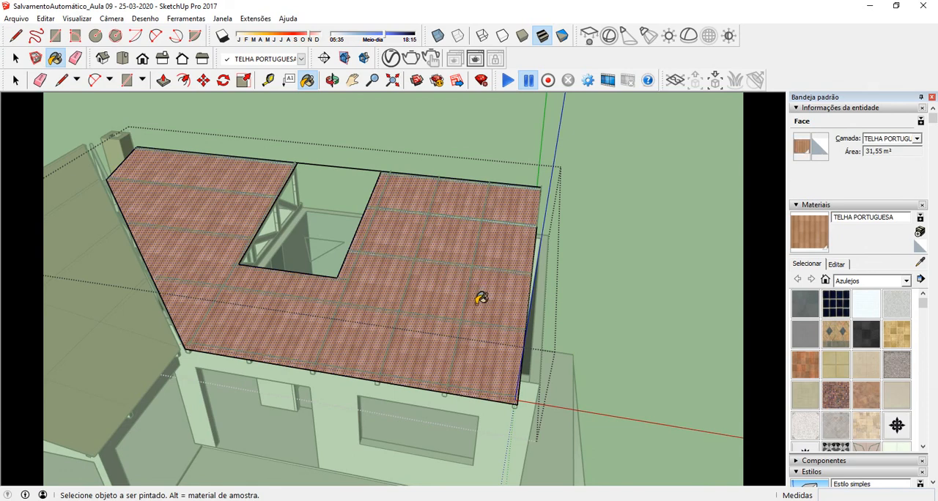
Step: Reposition the tile texture on the painted roof face, shifting it down the slope toward the eave
{"action": "scroll", "coordinate": [499, 351], "scroll_direction": "up", "scroll_amount": 6}
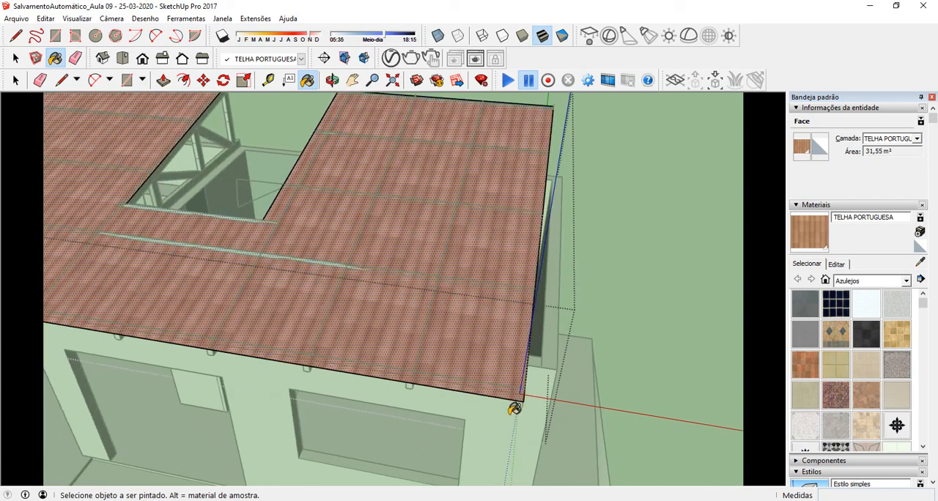
{"action": "scroll", "coordinate": [489, 359], "scroll_direction": "up", "scroll_amount": 2}
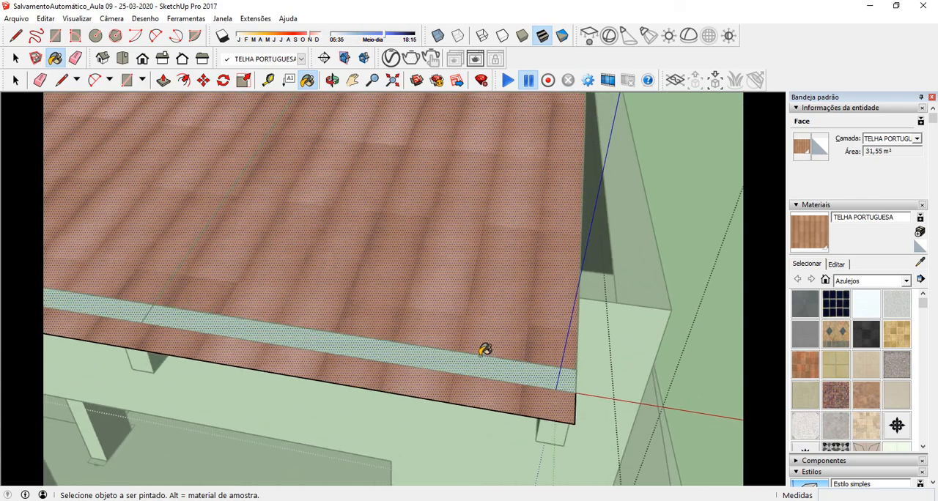
{"action": "right_click", "coordinate": [436, 226]}
{"action": "mouse_move", "coordinate": [511, 386]}
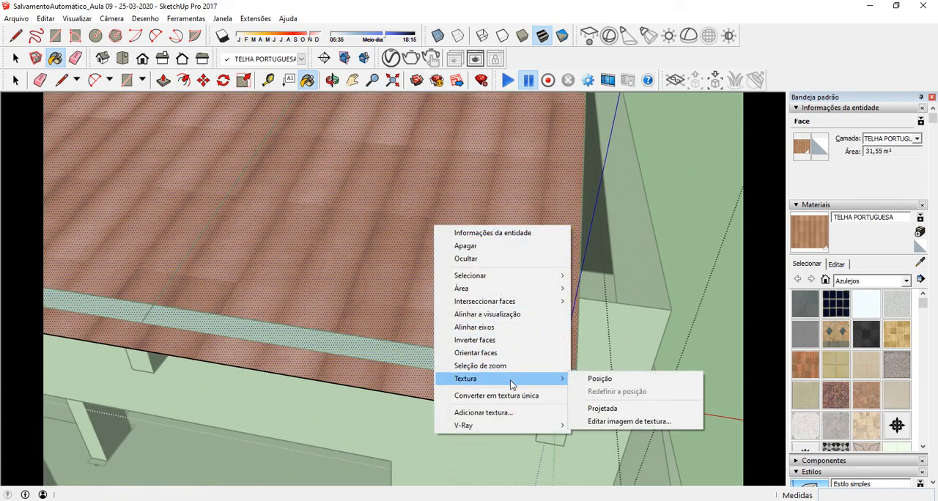
{"action": "left_click", "coordinate": [597, 379]}
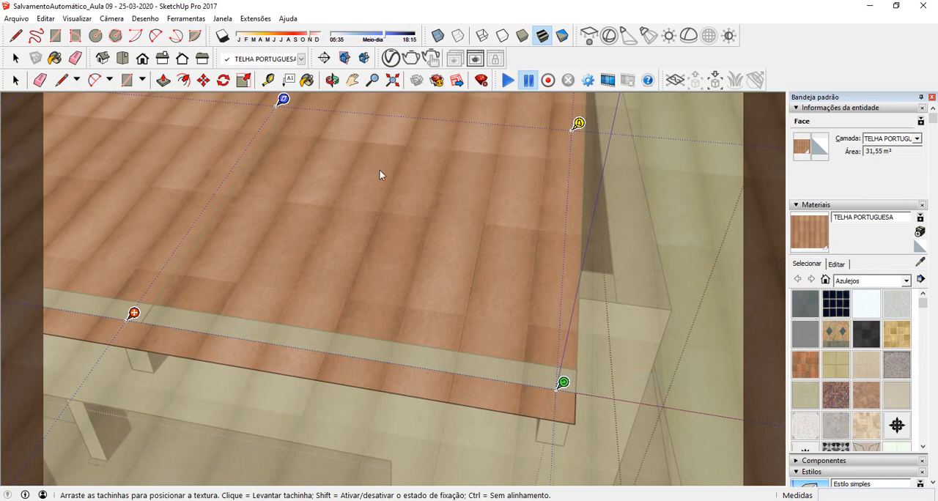
{"action": "left_click_drag", "start_coordinate": [379, 171], "coordinate": [396, 228]}
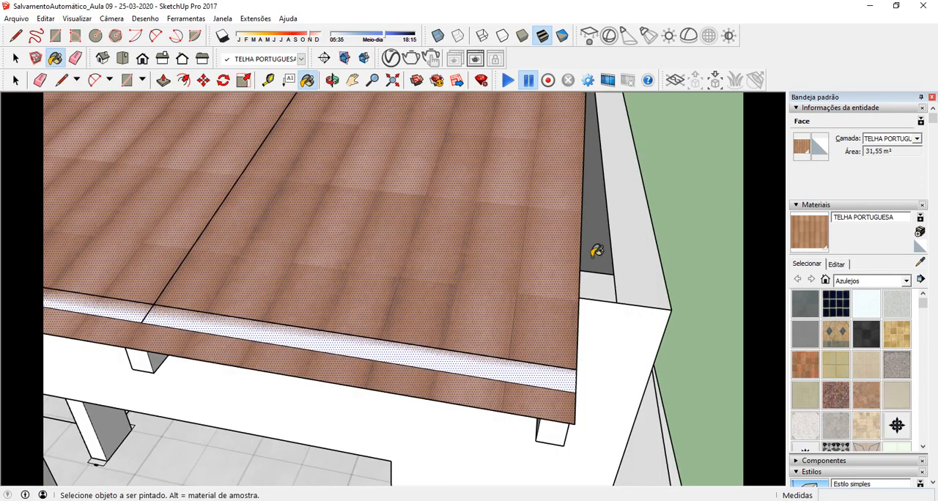
Step: Move the newly tiled roof group 0,01 m straight up so it sits above the battens
{"action": "scroll", "coordinate": [389, 217], "scroll_direction": "down", "scroll_amount": 8}
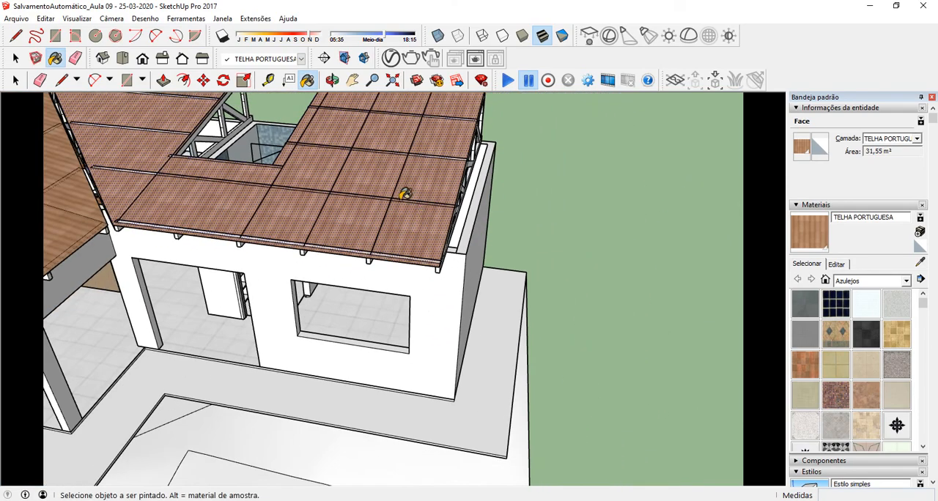
{"action": "mouse_move", "coordinate": [374, 182]}
{"action": "middle_mouse_down"}
{"action": "mouse_move", "coordinate": [327, 295]}
{"action": "mouse_move", "coordinate": [347, 255]}
{"action": "mouse_move", "coordinate": [304, 251]}
{"action": "mouse_move", "coordinate": [310, 235]}
{"action": "mouse_move", "coordinate": [245, 245]}
{"action": "middle_mouse_up"}
{"action": "scroll", "coordinate": [102, 268], "scroll_direction": "up", "scroll_amount": 8}
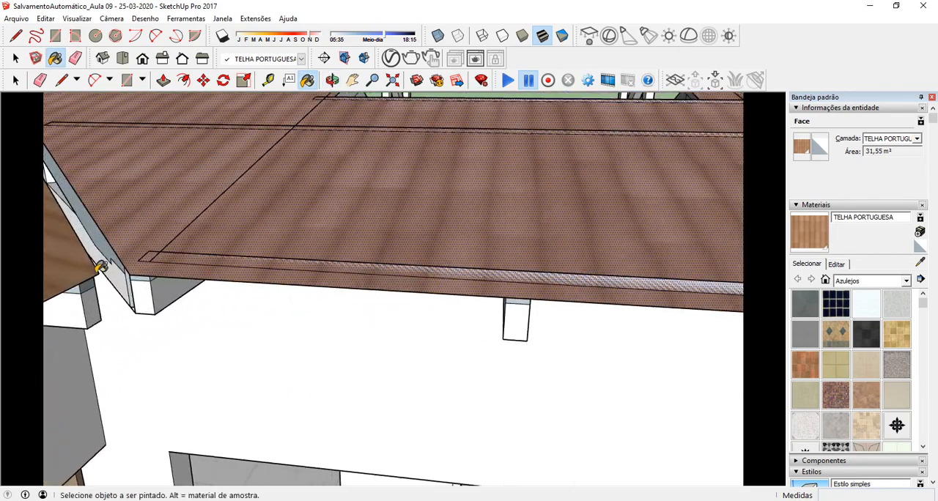
{"action": "scroll", "coordinate": [102, 268], "scroll_direction": "up", "scroll_amount": 3}
{"action": "mouse_move", "coordinate": [104, 272]}
{"action": "middle_mouse_down"}
{"action": "mouse_move", "coordinate": [126, 230]}
{"action": "mouse_move", "coordinate": [198, 206]}
{"action": "mouse_move", "coordinate": [157, 268]}
{"action": "mouse_move", "coordinate": [138, 320]}
{"action": "mouse_move", "coordinate": [188, 318]}
{"action": "middle_mouse_up"}
{"action": "scroll", "coordinate": [194, 317], "scroll_direction": "up", "scroll_amount": 2}
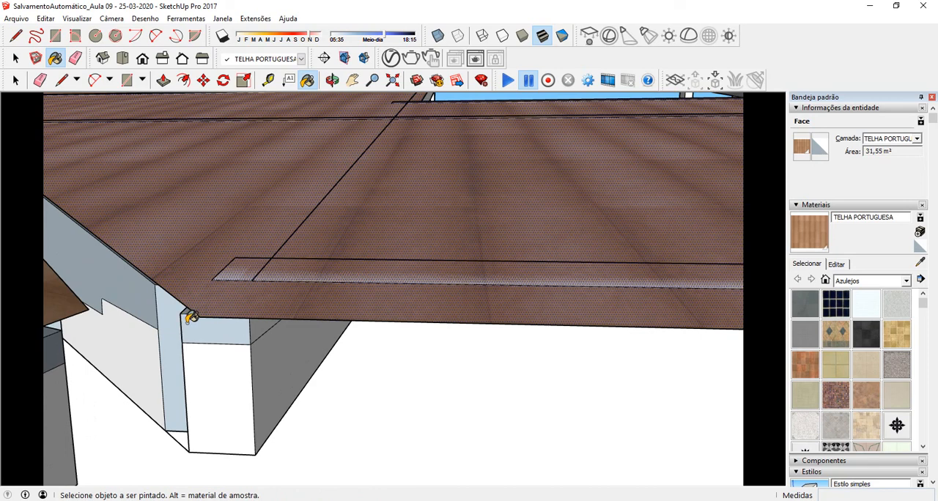
{"action": "left_click", "coordinate": [16, 80]}
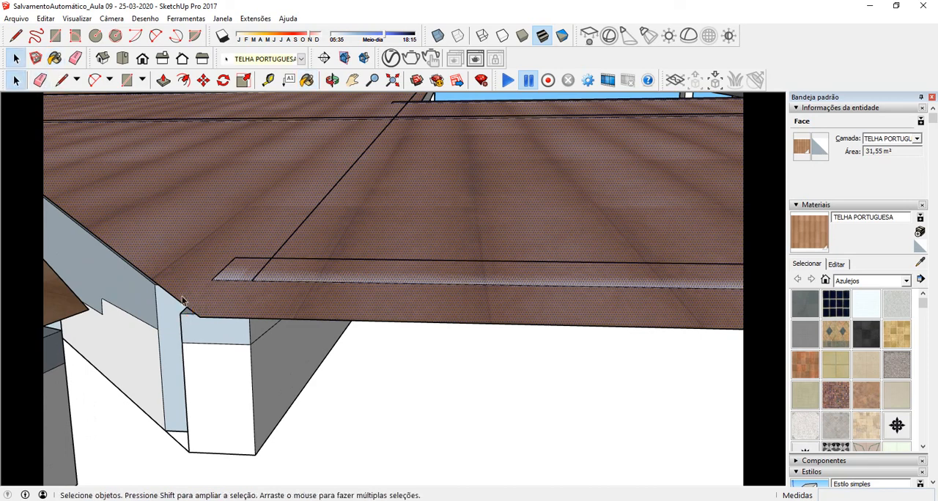
{"action": "left_click", "coordinate": [198, 321]}
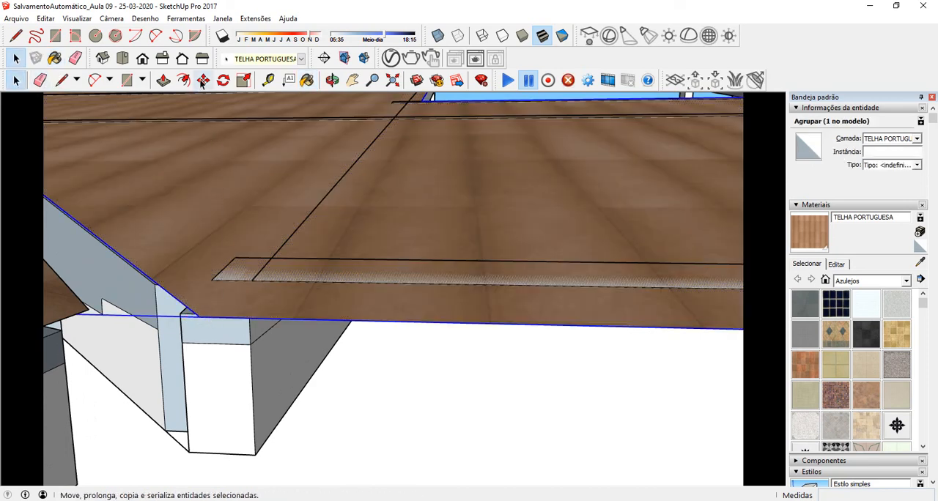
{"action": "left_click", "coordinate": [203, 81]}
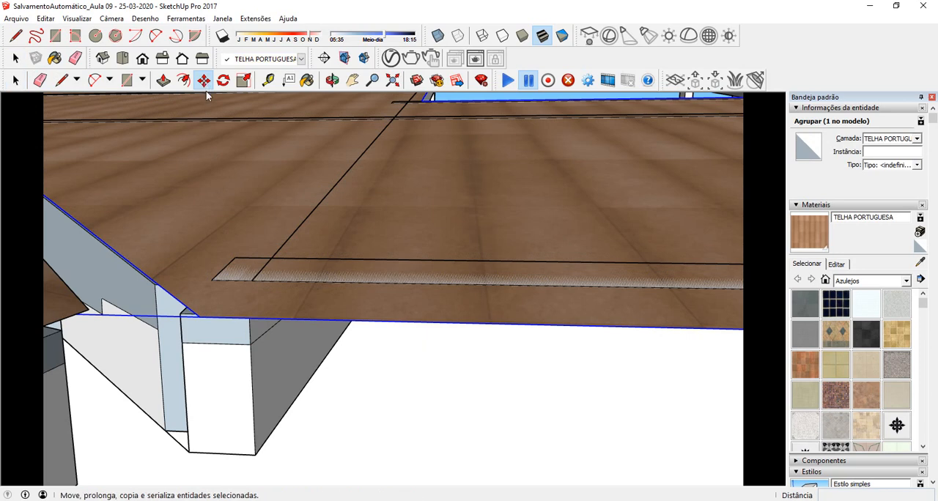
{"action": "left_click", "coordinate": [253, 398]}
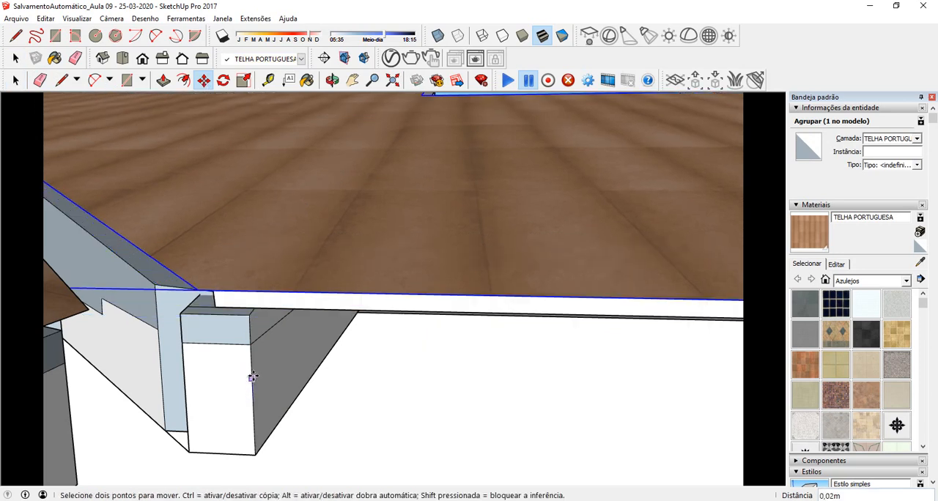
{"action": "left_click", "coordinate": [251, 367]}
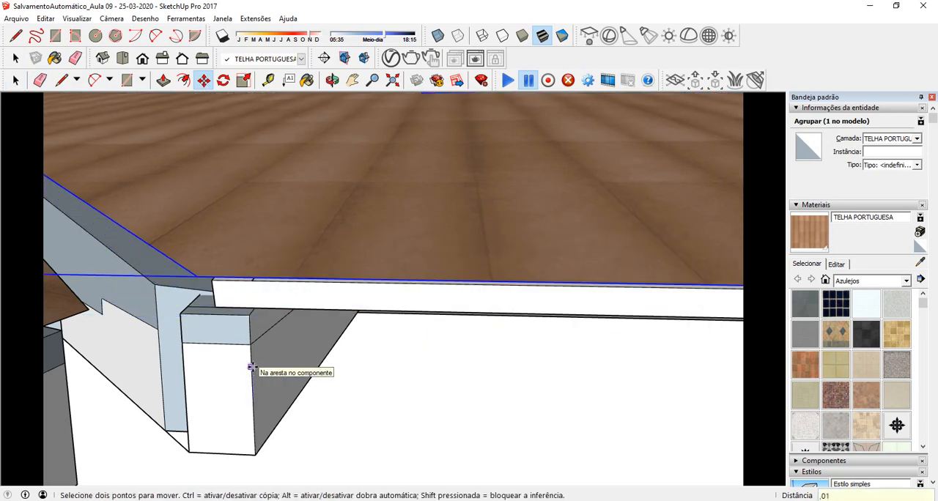
{"action": "key", "text": "Return"}
Step: Examine the raised roof along the valley, around the opening and at the outer eave corner
{"action": "scroll", "coordinate": [225, 295], "scroll_direction": "down", "scroll_amount": 5}
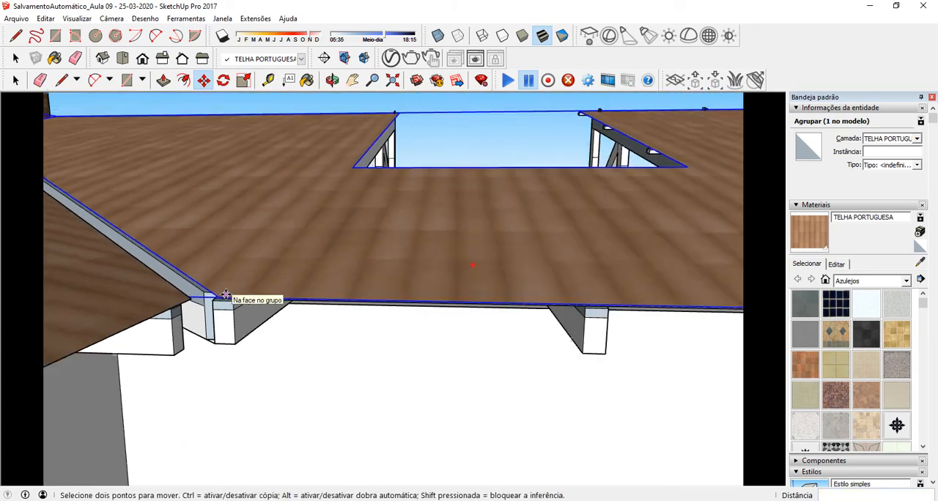
{"action": "scroll", "coordinate": [226, 295], "scroll_direction": "down", "scroll_amount": 3}
{"action": "middle_click_drag", "start_coordinate": [226, 296], "coordinate": [420, 254]}
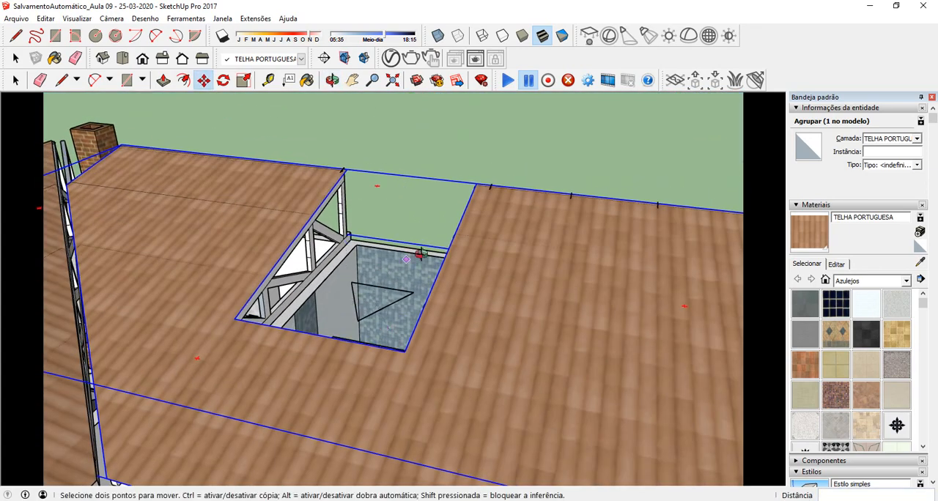
{"action": "middle_click_drag", "start_coordinate": [477, 249], "coordinate": [384, 199]}
{"action": "scroll", "coordinate": [383, 198], "scroll_direction": "down", "scroll_amount": 3}
{"action": "middle_click_drag", "start_coordinate": [440, 272], "coordinate": [439, 250]}
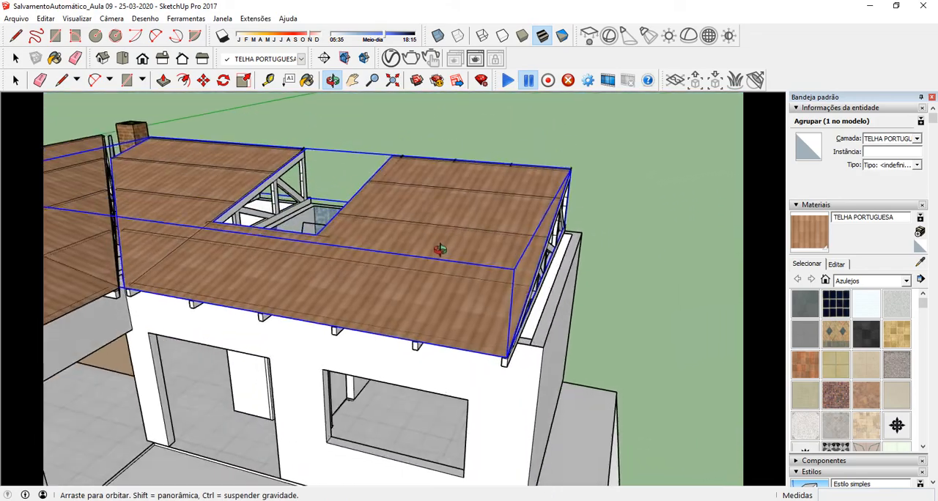
{"action": "scroll", "coordinate": [440, 250], "scroll_direction": "up", "scroll_amount": 5}
{"action": "scroll", "coordinate": [275, 327], "scroll_direction": "up", "scroll_amount": 2}
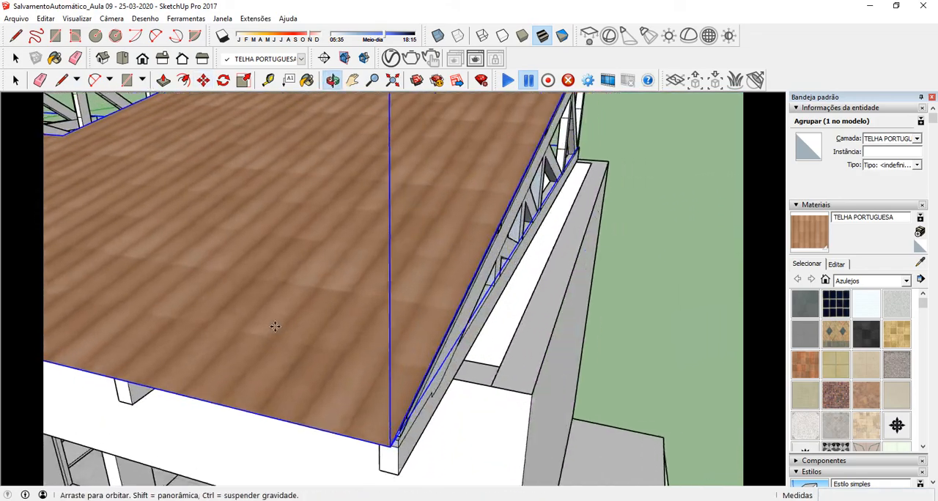
Step: Paint the underside of the new roof surface with the TELHA PORTUGUESA material inside its group
{"action": "middle_click_drag", "start_coordinate": [275, 326], "coordinate": [168, 225]}
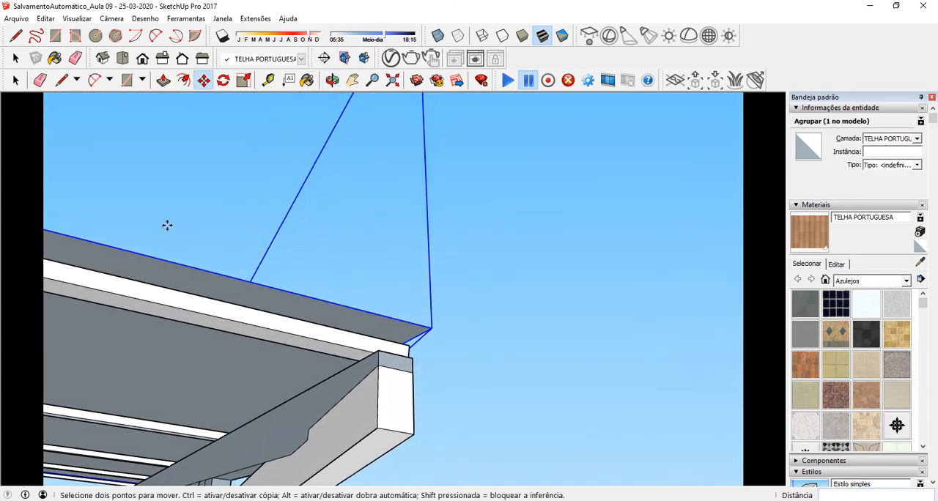
{"action": "left_click", "coordinate": [16, 80]}
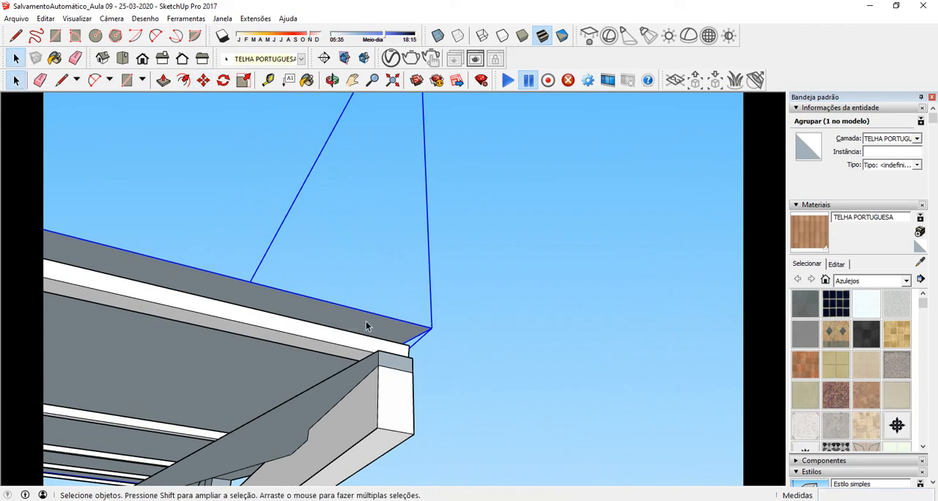
{"action": "middle_click_drag", "start_coordinate": [366, 321], "coordinate": [412, 360]}
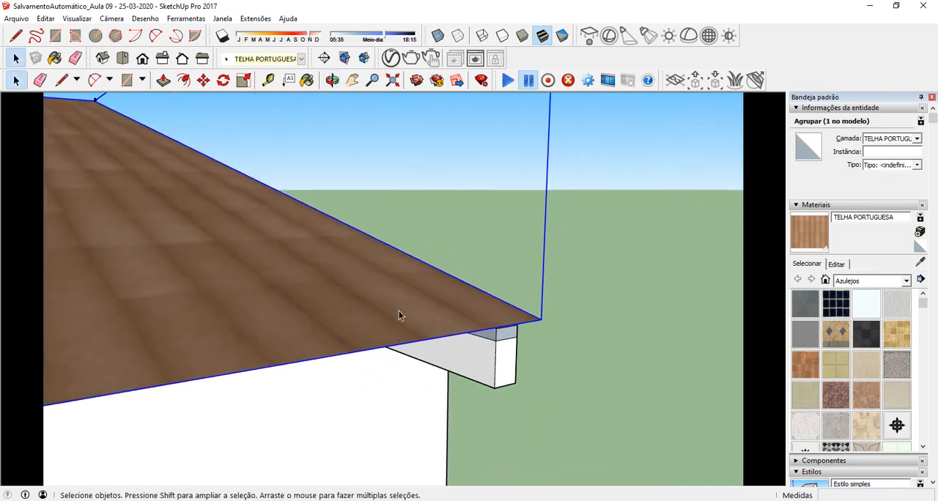
{"action": "double_click", "coordinate": [399, 311]}
{"action": "triple_click", "coordinate": [403, 307]}
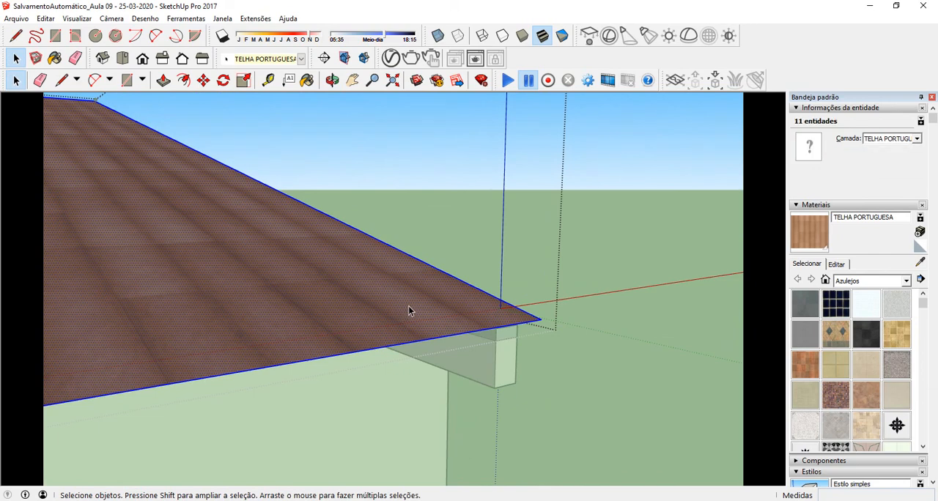
{"action": "key", "text": "b"}
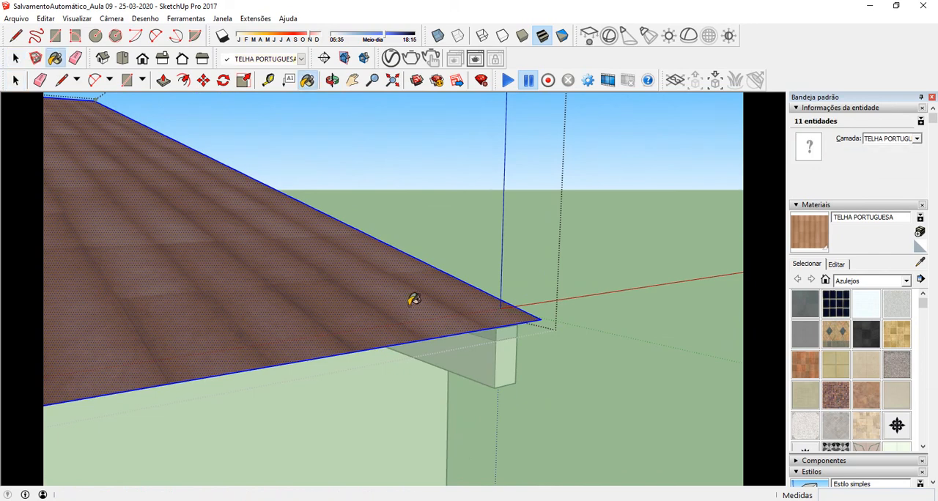
{"action": "mouse_move", "coordinate": [412, 317]}
{"action": "middle_mouse_down"}
{"action": "mouse_move", "coordinate": [316, 333]}
{"action": "mouse_move", "coordinate": [377, 201]}
{"action": "mouse_move", "coordinate": [396, 220]}
{"action": "middle_mouse_up"}
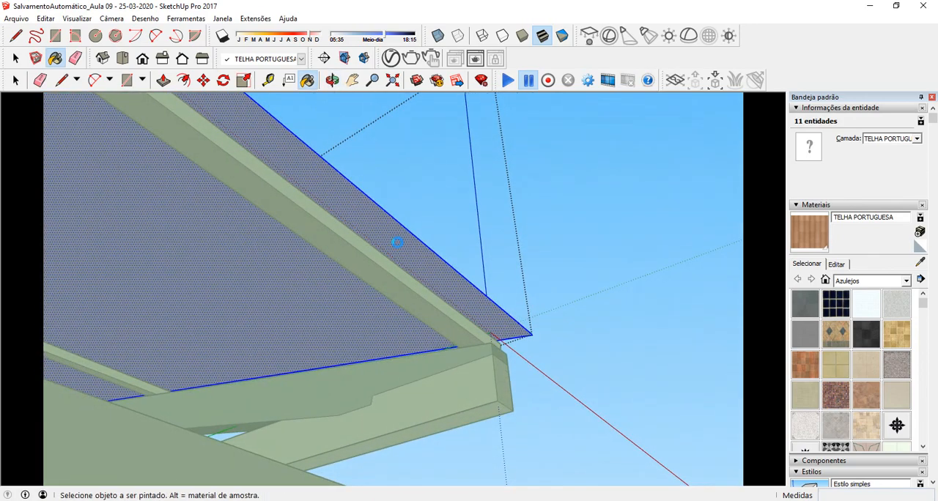
{"action": "left_click", "coordinate": [396, 242]}
{"action": "mouse_move", "coordinate": [437, 221]}
{"action": "middle_mouse_down"}
{"action": "mouse_move", "coordinate": [447, 209]}
{"action": "mouse_move", "coordinate": [365, 388]}
{"action": "mouse_move", "coordinate": [352, 438]}
{"action": "mouse_move", "coordinate": [494, 204]}
{"action": "mouse_move", "coordinate": [525, 185]}
{"action": "mouse_move", "coordinate": [423, 283]}
{"action": "mouse_move", "coordinate": [360, 432]}
{"action": "mouse_move", "coordinate": [570, 201]}
{"action": "mouse_move", "coordinate": [504, 235]}
{"action": "middle_mouse_up"}
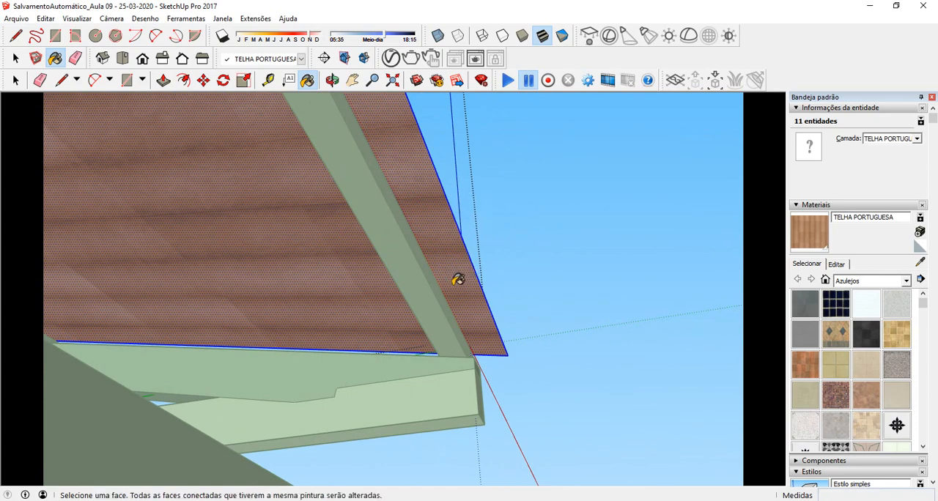
{"action": "mouse_move", "coordinate": [529, 261]}
{"action": "middle_mouse_down"}
{"action": "mouse_move", "coordinate": [448, 312]}
{"action": "mouse_move", "coordinate": [392, 454]}
{"action": "middle_mouse_up"}
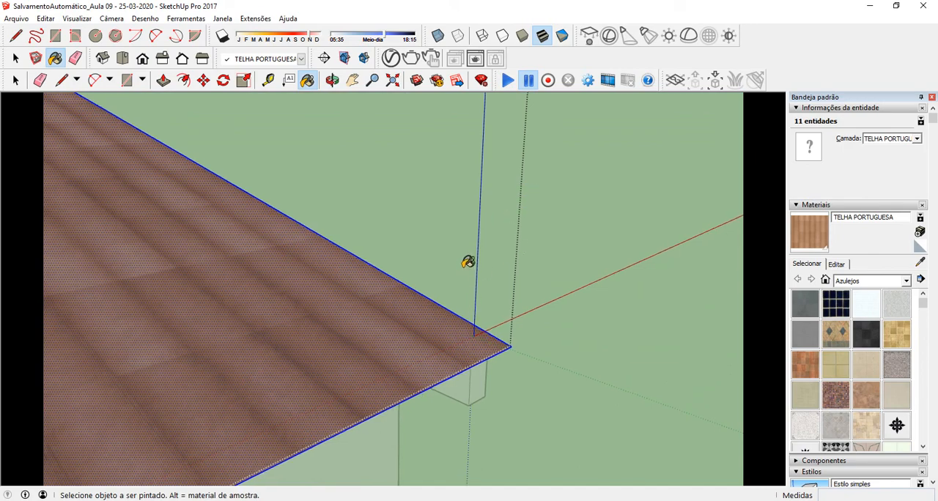
Step: Close the tiled roof group and examine the uncovered gap between the valley, the brick chimney and the roof edge
{"action": "mouse_move", "coordinate": [519, 259]}
{"action": "middle_mouse_down"}
{"action": "mouse_move", "coordinate": [398, 302]}
{"action": "mouse_move", "coordinate": [503, 299]}
{"action": "mouse_move", "coordinate": [385, 280]}
{"action": "mouse_move", "coordinate": [608, 256]}
{"action": "mouse_move", "coordinate": [561, 239]}
{"action": "mouse_move", "coordinate": [278, 204]}
{"action": "middle_mouse_up"}
{"action": "scroll", "coordinate": [546, 241], "scroll_direction": "down", "scroll_amount": 2}
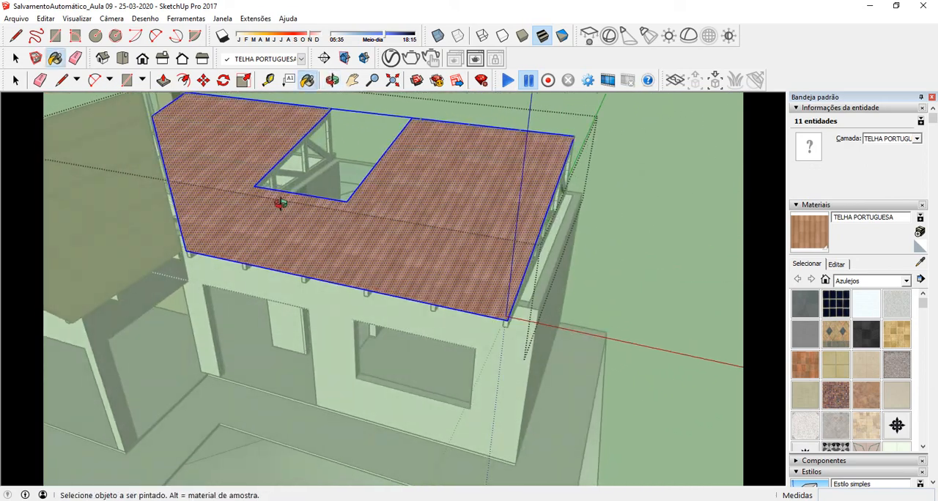
{"action": "left_click", "coordinate": [15, 58]}
{"action": "left_click", "coordinate": [685, 283]}
{"action": "middle_click_drag", "start_coordinate": [685, 283], "coordinate": [352, 220]}
{"action": "scroll", "coordinate": [286, 180], "scroll_direction": "up", "scroll_amount": 8}
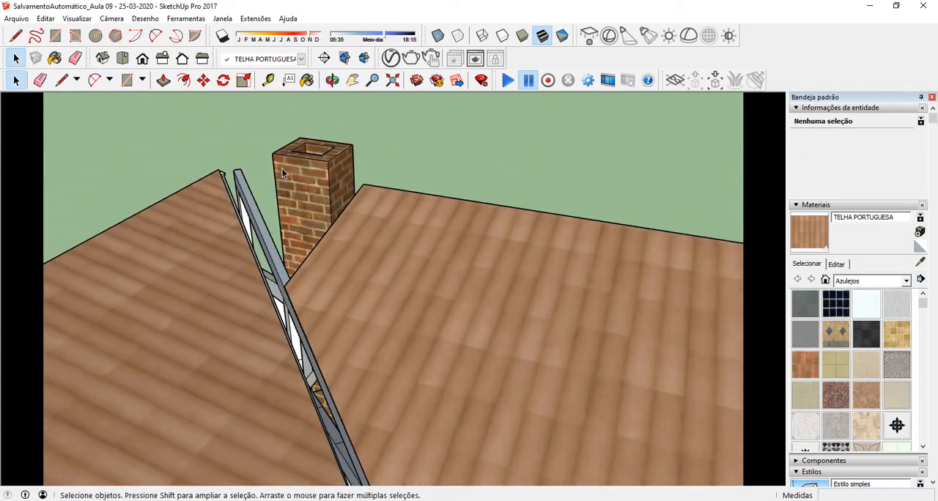
{"action": "middle_click_drag", "start_coordinate": [294, 214], "coordinate": [337, 207]}
{"action": "scroll", "coordinate": [293, 293], "scroll_direction": "up", "scroll_amount": 5}
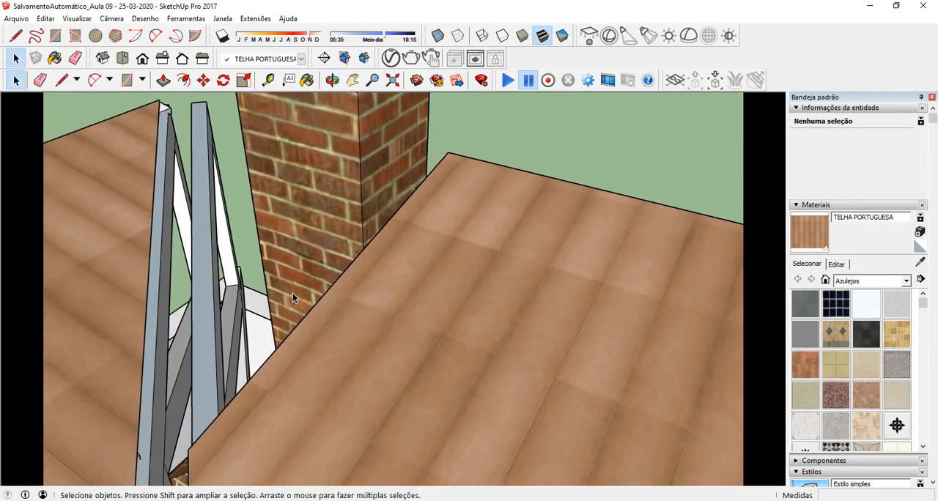
{"action": "middle_click_drag", "start_coordinate": [306, 279], "coordinate": [368, 261]}
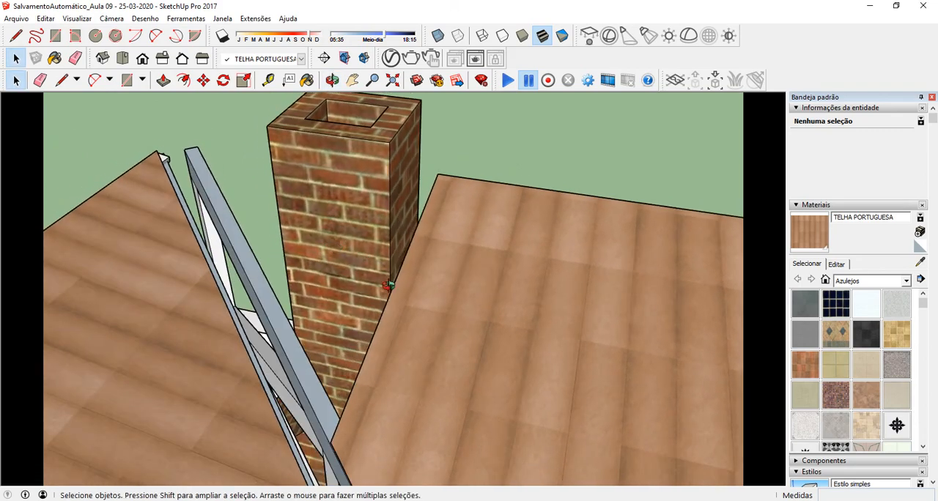
{"action": "middle_click_drag", "start_coordinate": [376, 298], "coordinate": [211, 161]}
Step: Inside the roof group, draw a line extending the valley edge up to the ridge to close the triangular face around the chimney
{"action": "double_click", "coordinate": [461, 202]}
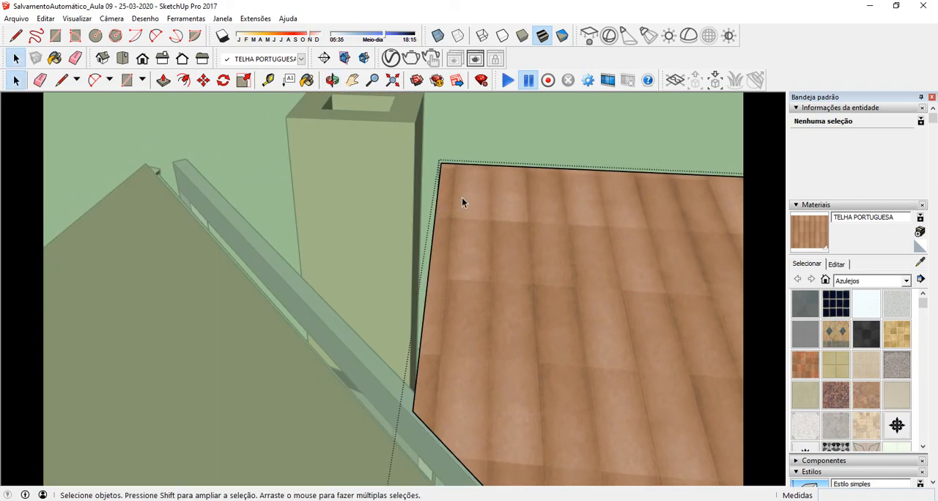
{"action": "left_click", "coordinate": [480, 192]}
{"action": "left_click", "coordinate": [62, 81]}
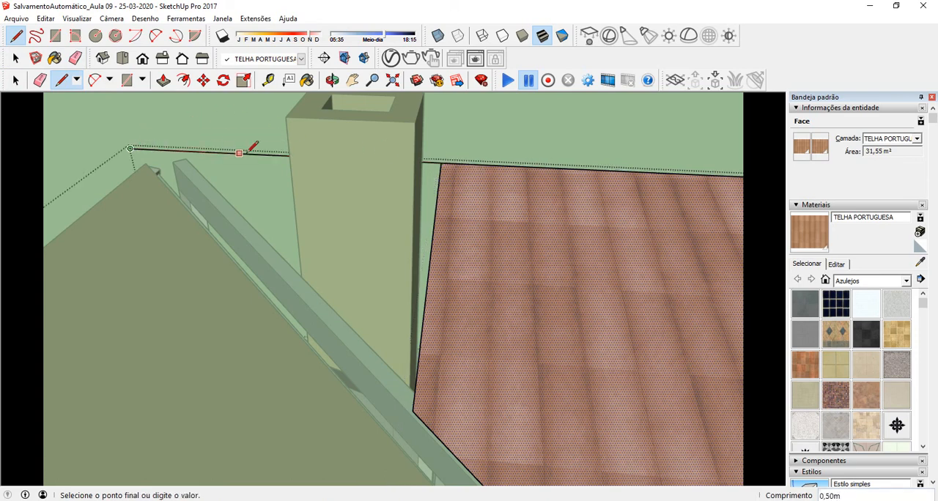
{"action": "key", "text": "Escape"}
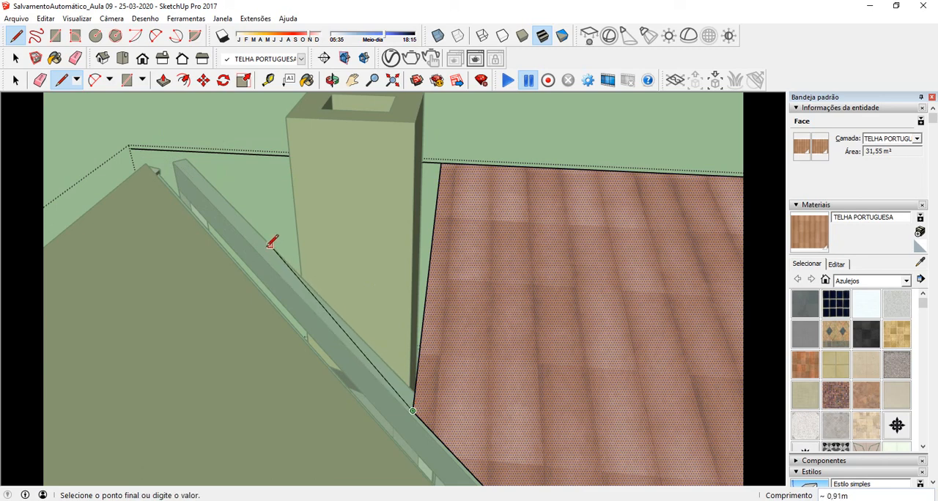
{"action": "left_click", "coordinate": [167, 149]}
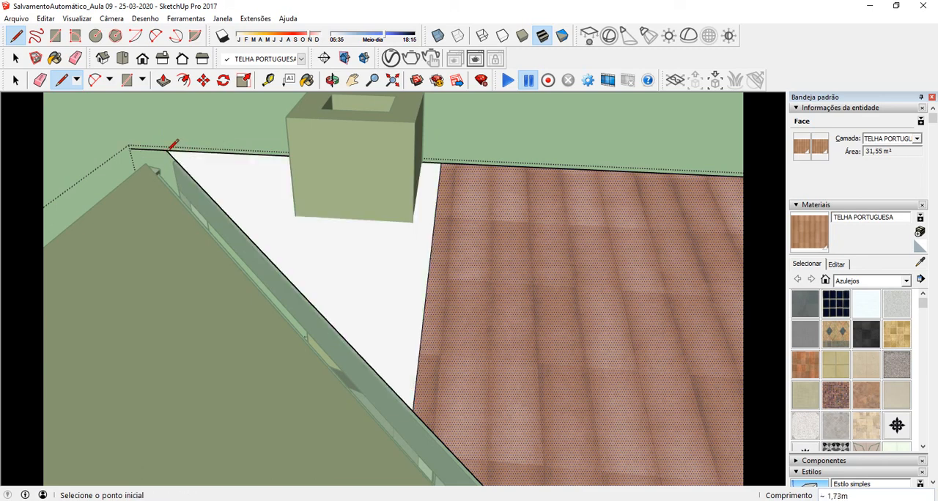
{"action": "middle_click_drag", "start_coordinate": [223, 158], "coordinate": [503, 192]}
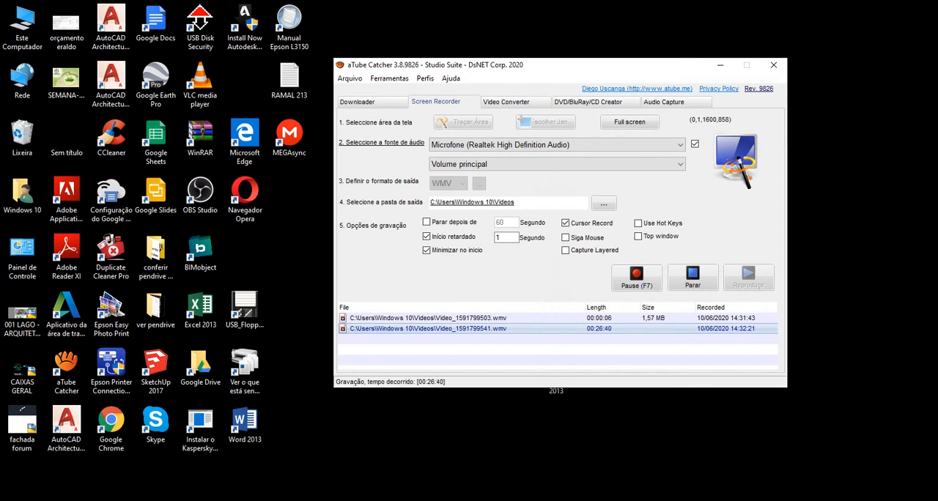
{"action": "left_click", "coordinate": [643, 281]}
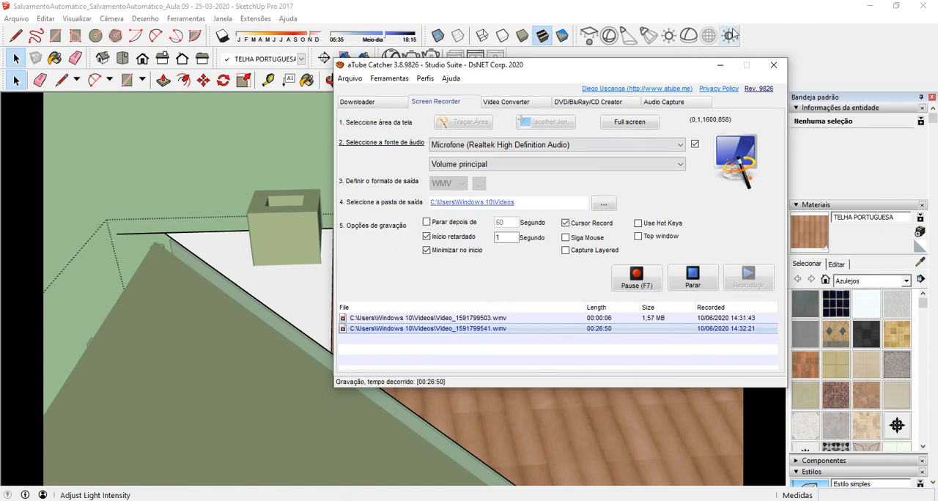
{"action": "left_click", "coordinate": [721, 65]}
Step: Delete the leftover ridge edge beyond the valley and the edge dividing the white triangle from the tiled face
{"action": "middle_click_drag", "start_coordinate": [486, 206], "coordinate": [439, 214]}
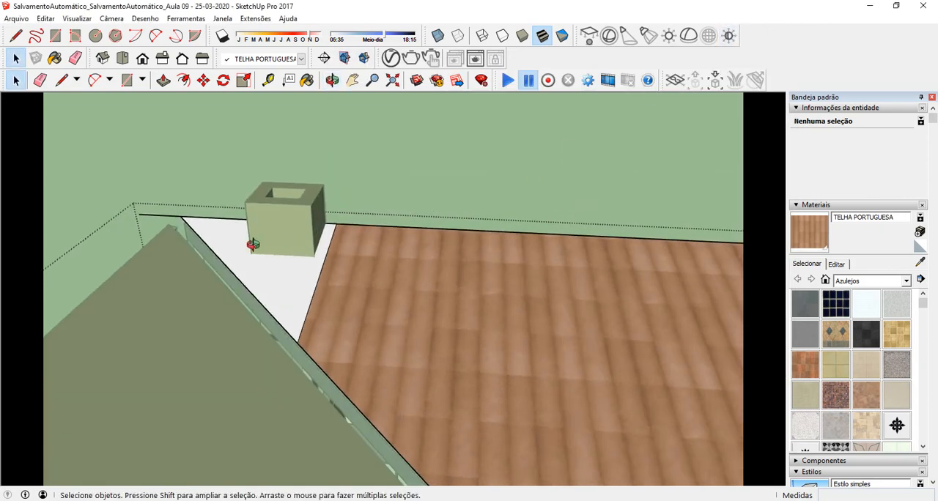
{"action": "scroll", "coordinate": [235, 252], "scroll_direction": "up", "scroll_amount": 2}
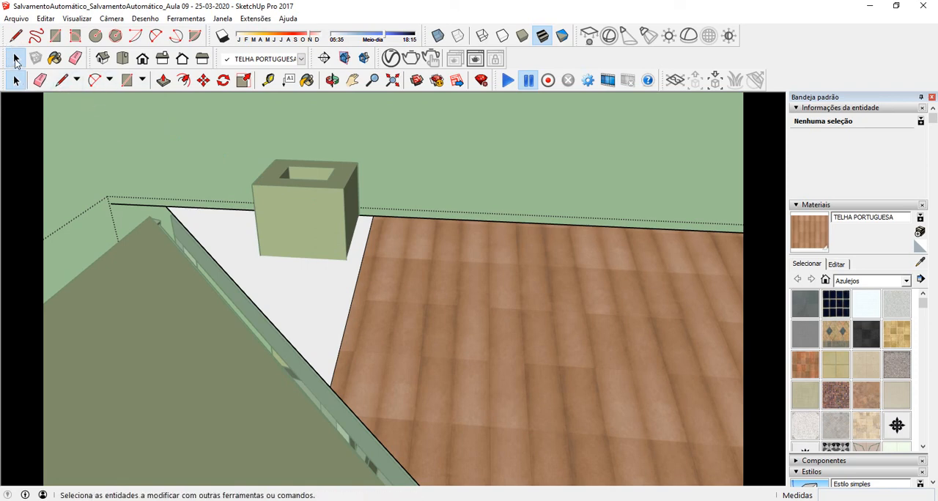
{"action": "left_click", "coordinate": [147, 205]}
{"action": "key", "text": "Delete"}
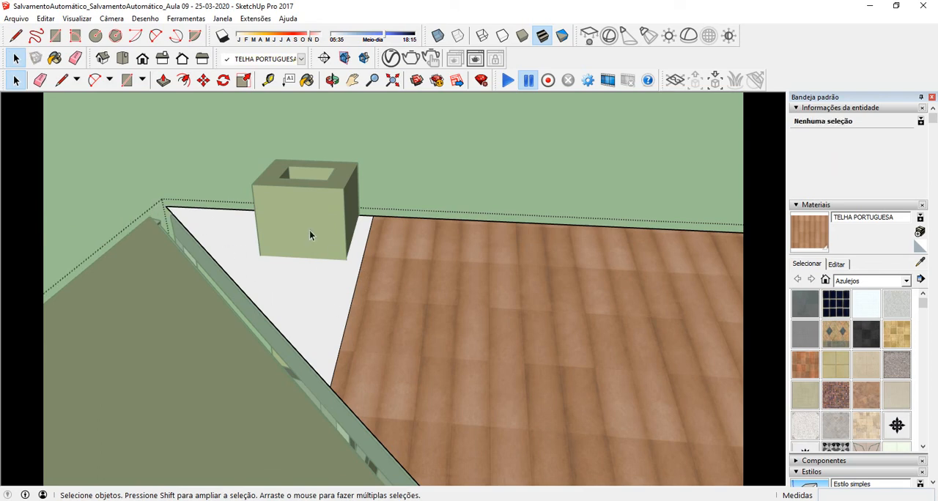
{"action": "left_click", "coordinate": [355, 288]}
{"action": "key", "text": "Delete"}
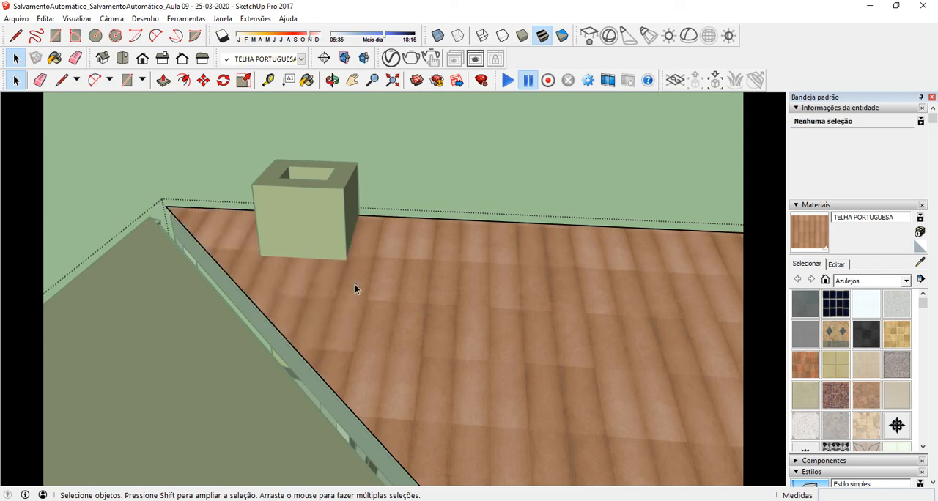
Step: Save the model under the name TELHADO COM VRAY in the Aula ----10-06-2020 folder
{"action": "middle_click_drag", "start_coordinate": [332, 277], "coordinate": [381, 257]}
{"action": "scroll", "coordinate": [340, 255], "scroll_direction": "up", "scroll_amount": 2}
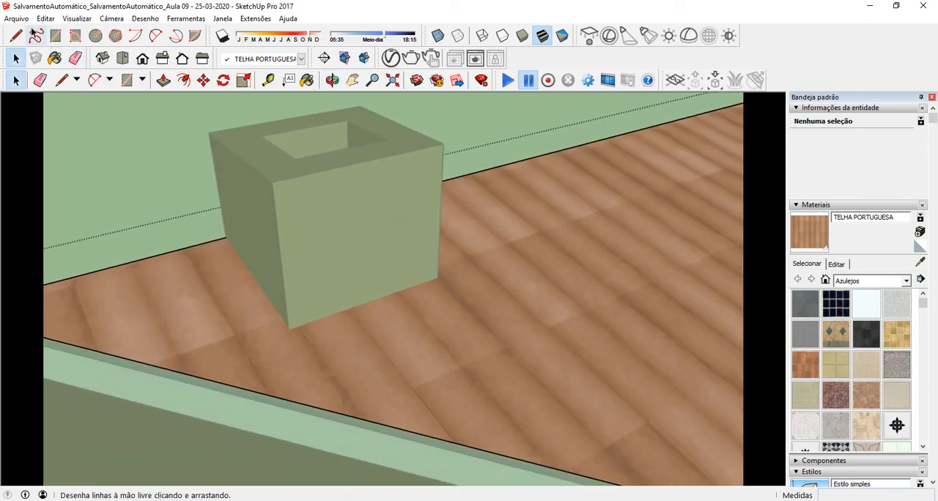
{"action": "left_click", "coordinate": [16, 18]}
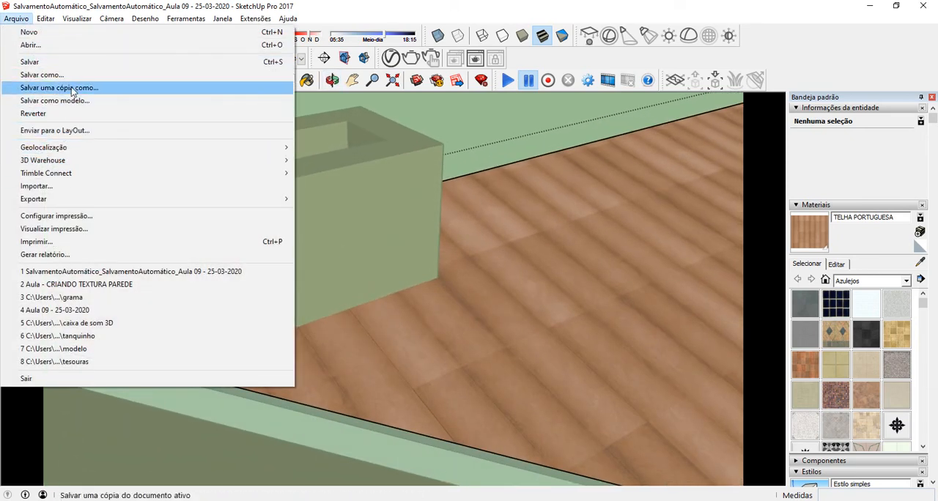
{"action": "left_click", "coordinate": [43, 74]}
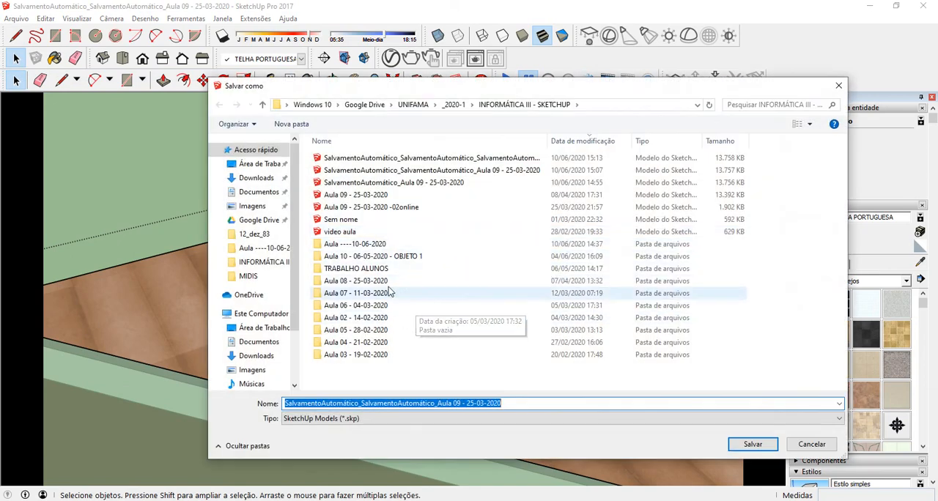
{"action": "double_click", "coordinate": [387, 243]}
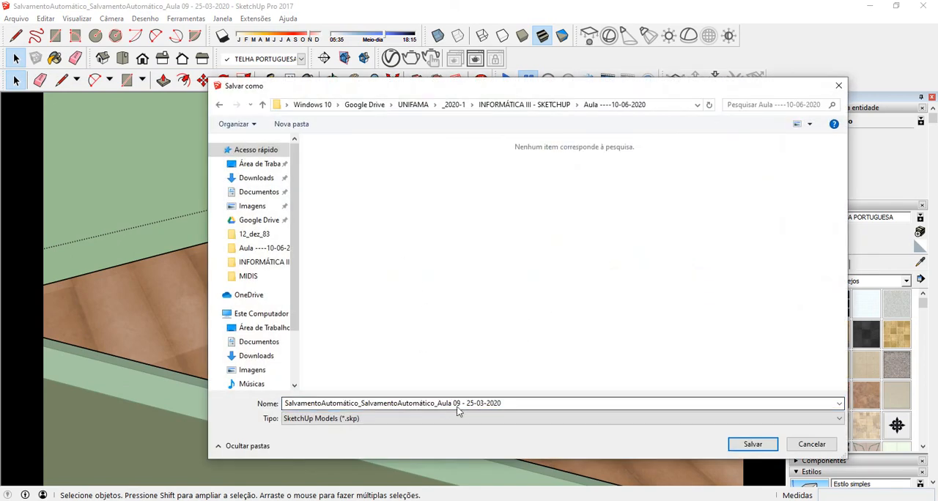
{"action": "left_click", "coordinate": [533, 403]}
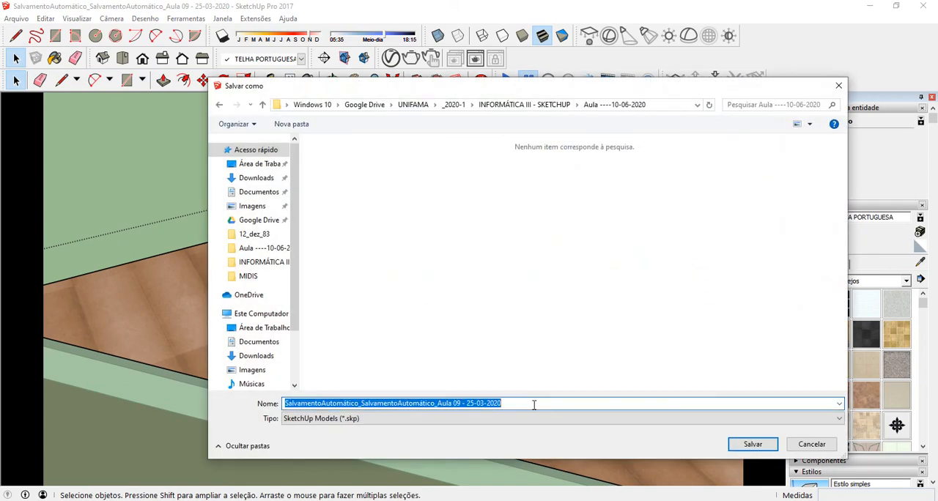
{"action": "type", "text": "TELHA"}
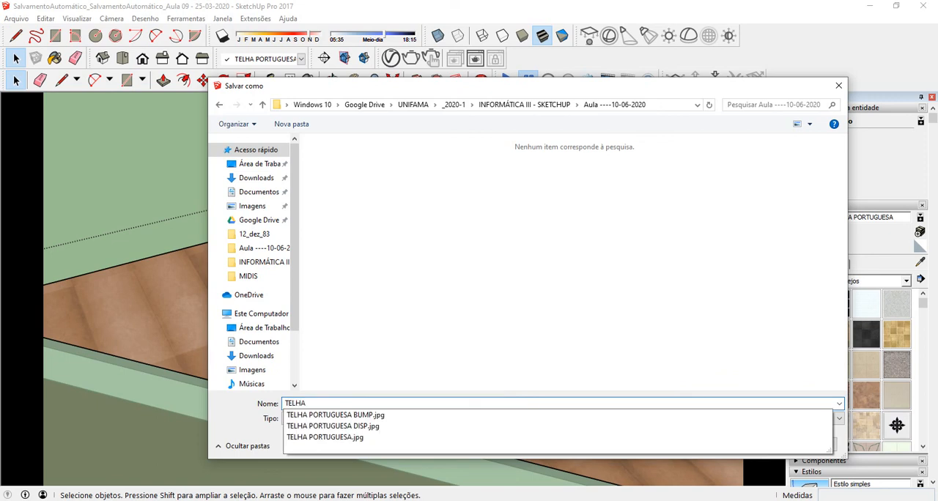
{"action": "type", "text": "DO COM VRAY"}
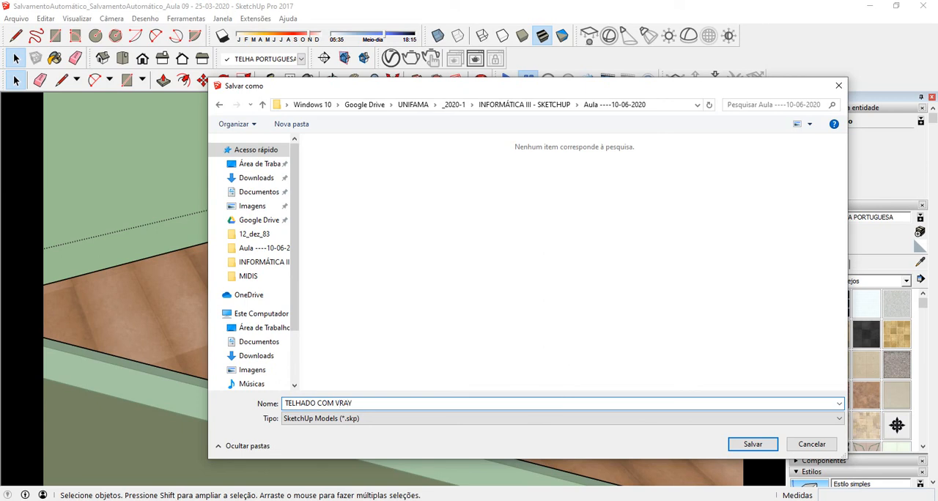
{"action": "left_click", "coordinate": [752, 444]}
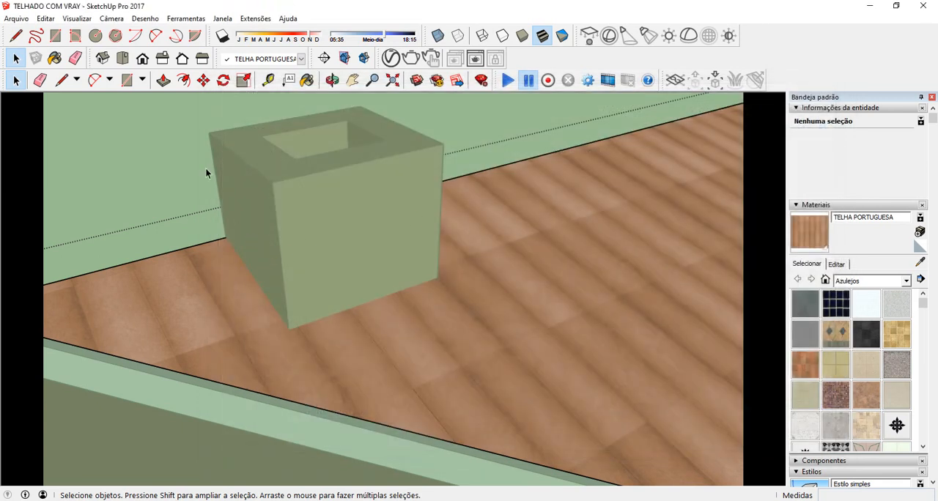
Step: Trace the chimney's outline on the tiled roof face with lines along its base, starting and ending at the ridge edge
{"action": "left_click", "coordinate": [62, 80]}
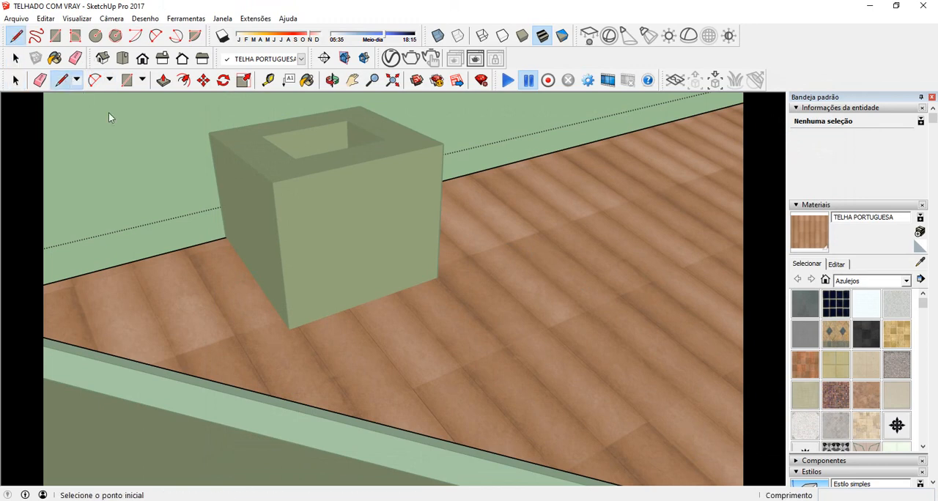
{"action": "left_click", "coordinate": [228, 239]}
{"action": "left_click", "coordinate": [288, 329]}
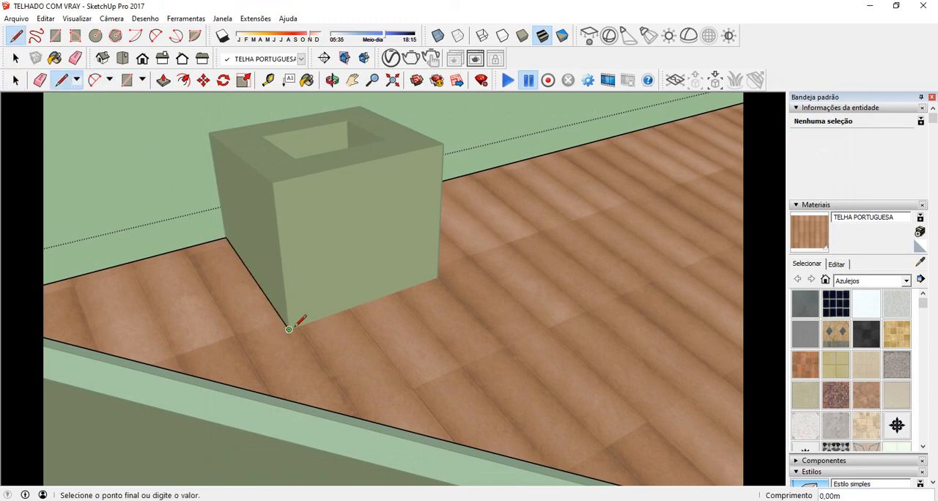
{"action": "mouse_move", "coordinate": [445, 251]}
{"action": "middle_mouse_down"}
{"action": "mouse_move", "coordinate": [212, 253]}
{"action": "mouse_move", "coordinate": [224, 257]}
{"action": "middle_mouse_up"}
{"action": "left_click", "coordinate": [488, 225]}
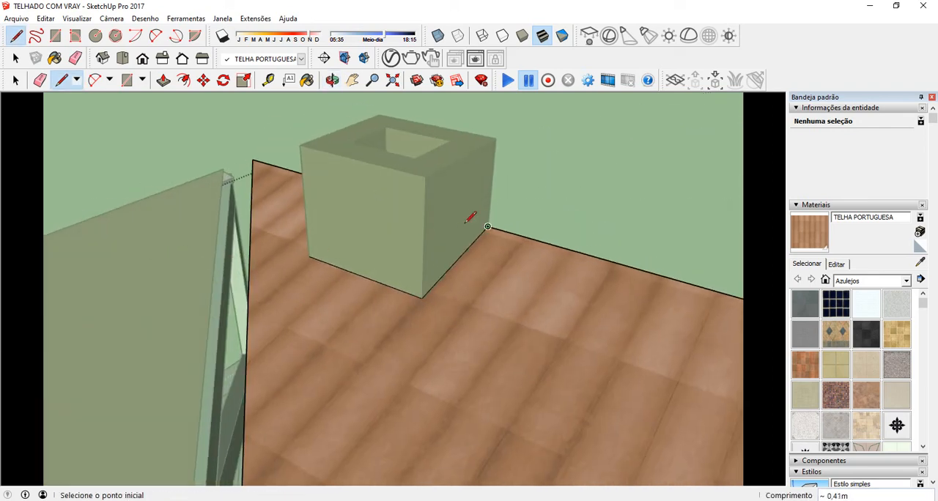
Step: Delete the piece of roof face enclosed inside the chimney shaft
{"action": "middle_click_drag", "start_coordinate": [469, 217], "coordinate": [291, 265]}
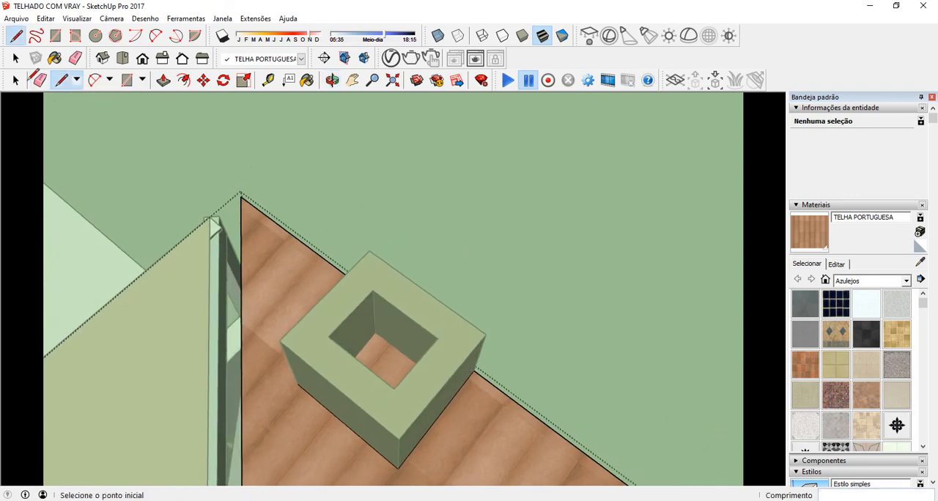
{"action": "key", "text": "space"}
{"action": "left_click", "coordinate": [386, 356]}
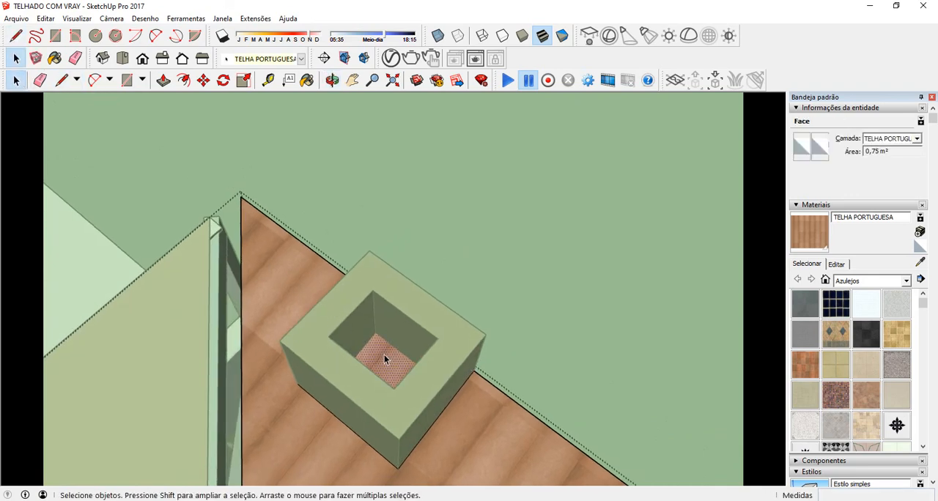
{"action": "key", "text": "Delete"}
Step: Examine the chimney cutout in the roof from behind, below and above, and close the roof group
{"action": "middle_click_drag", "start_coordinate": [366, 310], "coordinate": [138, 177]}
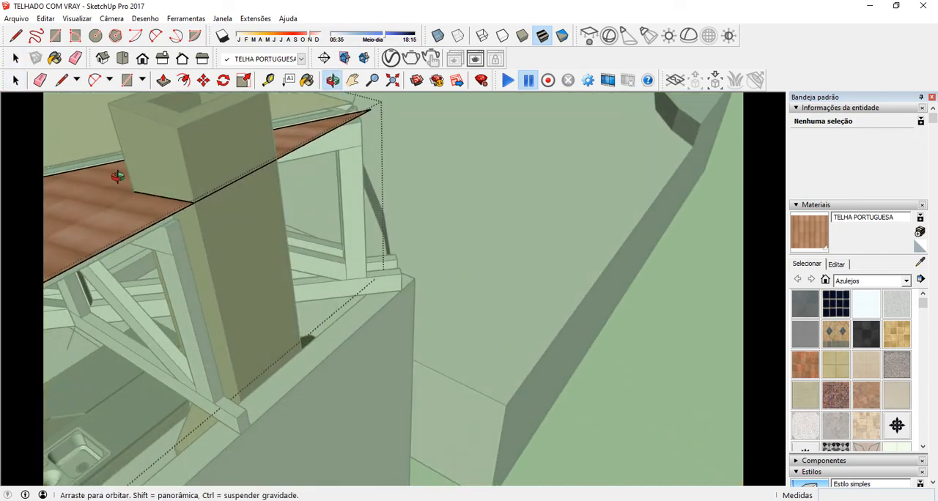
{"action": "middle_click_drag", "start_coordinate": [221, 204], "coordinate": [270, 273]}
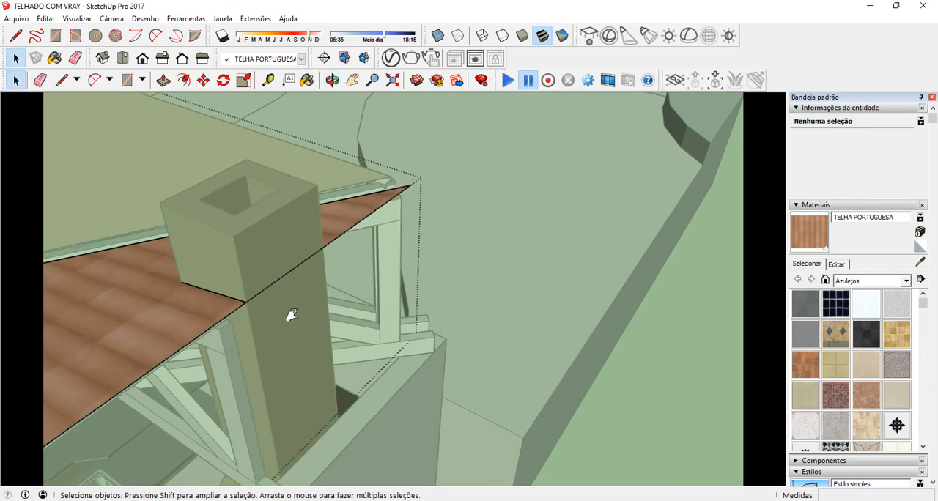
{"action": "middle_click_drag", "start_coordinate": [289, 314], "coordinate": [60, 134]}
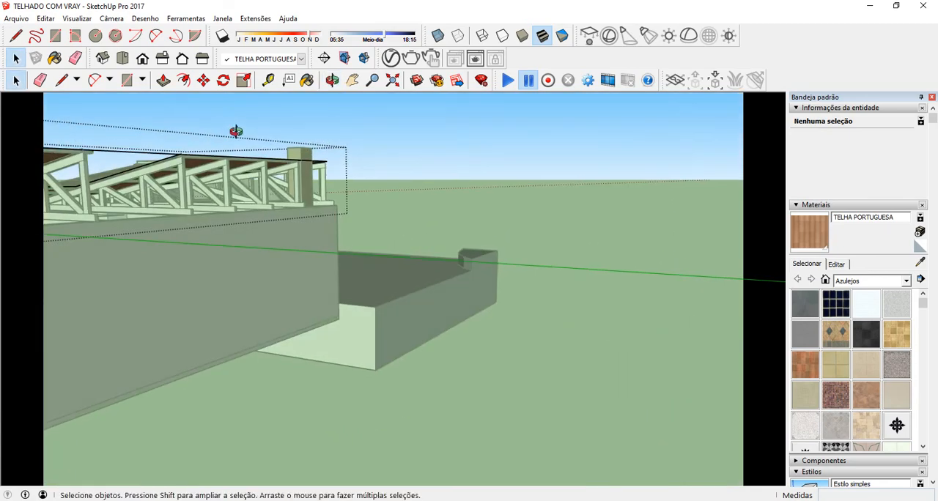
{"action": "scroll", "coordinate": [236, 132], "scroll_direction": "up", "scroll_amount": 6}
{"action": "middle_click_drag", "start_coordinate": [494, 275], "coordinate": [309, 241]}
{"action": "scroll", "coordinate": [300, 233], "scroll_direction": "up", "scroll_amount": 6}
{"action": "scroll", "coordinate": [332, 248], "scroll_direction": "up", "scroll_amount": 2}
{"action": "scroll", "coordinate": [317, 247], "scroll_direction": "down", "scroll_amount": 8}
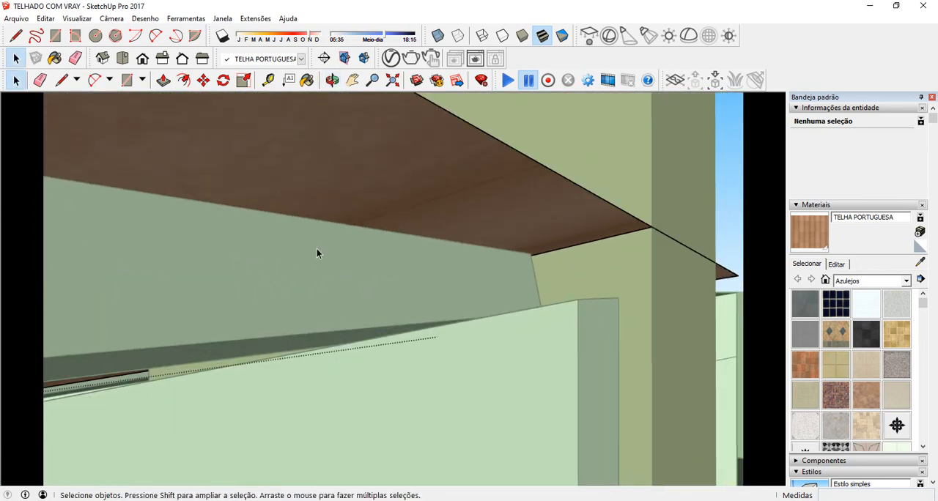
{"action": "scroll", "coordinate": [317, 254], "scroll_direction": "down", "scroll_amount": 3}
{"action": "middle_click_drag", "start_coordinate": [373, 262], "coordinate": [471, 282]}
{"action": "scroll", "coordinate": [286, 213], "scroll_direction": "down", "scroll_amount": 6}
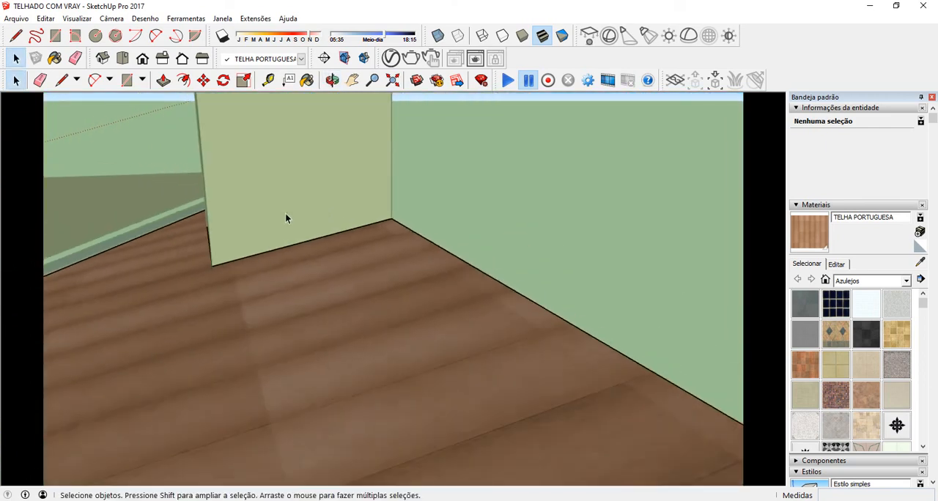
{"action": "middle_click_drag", "start_coordinate": [227, 229], "coordinate": [368, 176]}
{"action": "scroll", "coordinate": [142, 165], "scroll_direction": "down", "scroll_amount": 6}
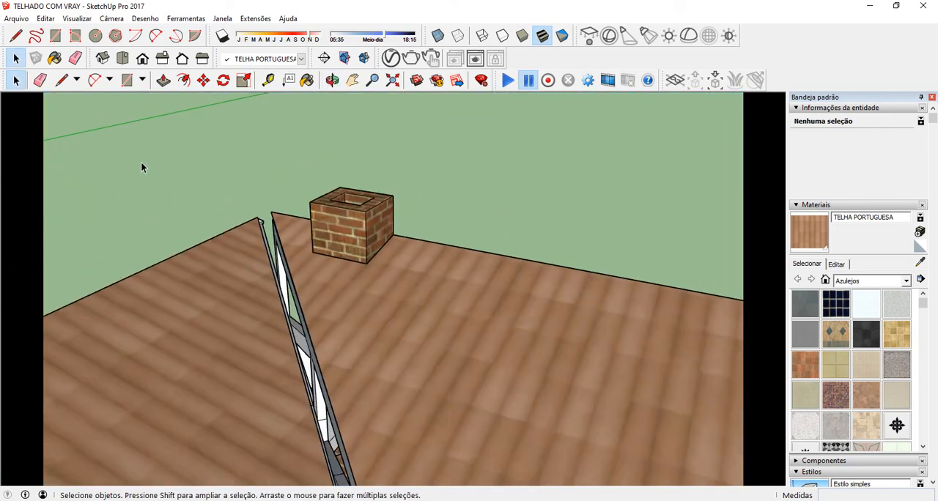
Step: Inspect the tiled roof around its opening and along the open truss gable above the side wall
{"action": "middle_click_drag", "start_coordinate": [397, 252], "coordinate": [455, 236]}
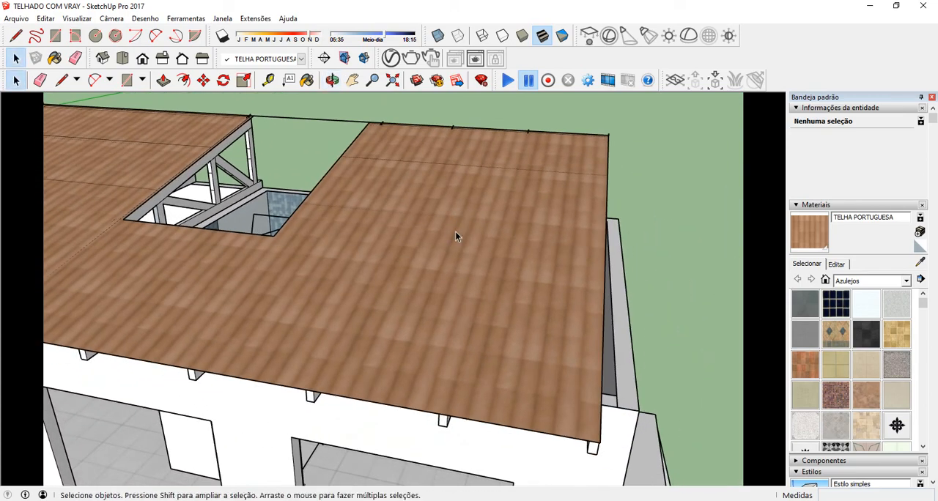
{"action": "middle_click_drag", "start_coordinate": [596, 273], "coordinate": [511, 308]}
{"action": "scroll", "coordinate": [496, 275], "scroll_direction": "down", "scroll_amount": 3}
{"action": "scroll", "coordinate": [405, 366], "scroll_direction": "up", "scroll_amount": 2}
{"action": "left_click", "coordinate": [423, 367]}
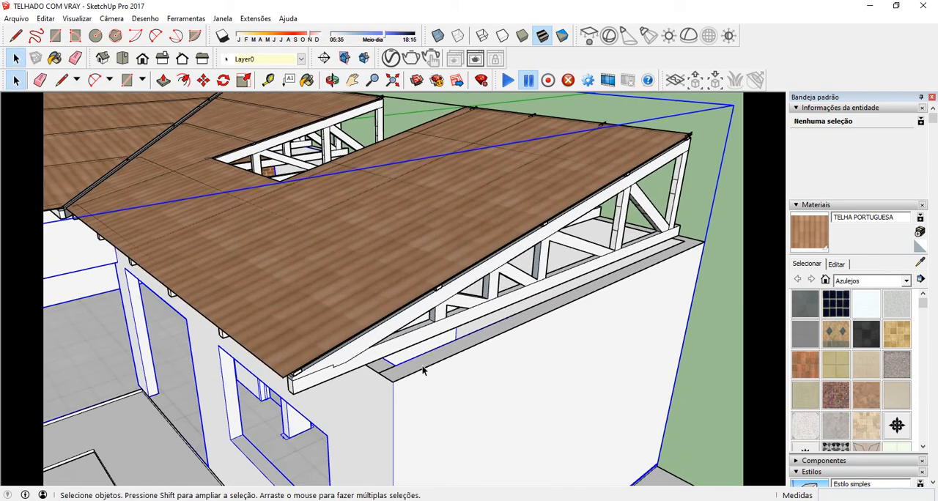
{"action": "left_click", "coordinate": [737, 269]}
{"action": "middle_click_drag", "start_coordinate": [736, 270], "coordinate": [632, 204]}
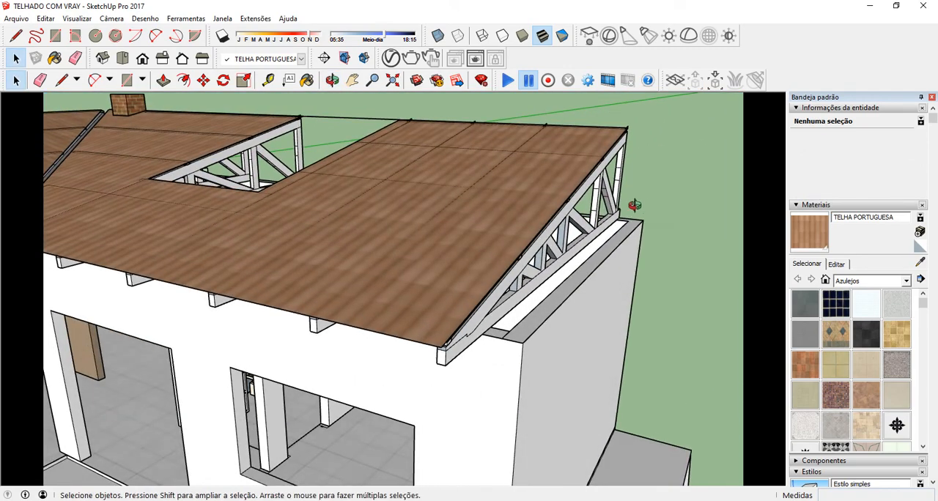
Step: Open the tiled roof group and move its sloping gable edge outward about 0.20 m over the side wall
{"action": "double_click", "coordinate": [557, 218]}
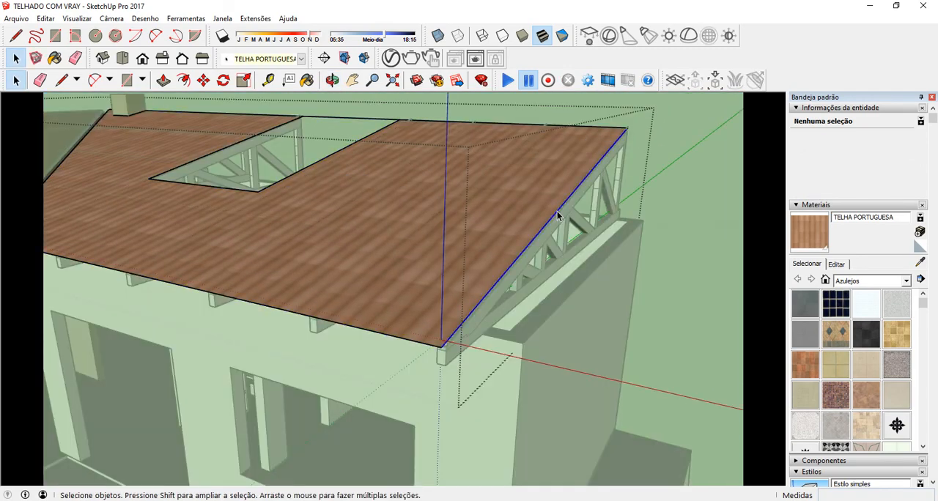
{"action": "left_click", "coordinate": [555, 216]}
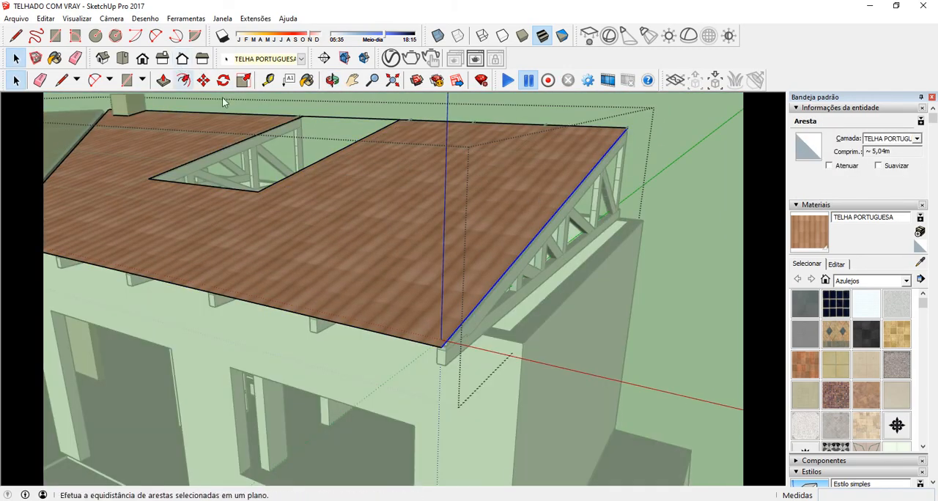
{"action": "middle_click_drag", "start_coordinate": [343, 149], "coordinate": [410, 210]}
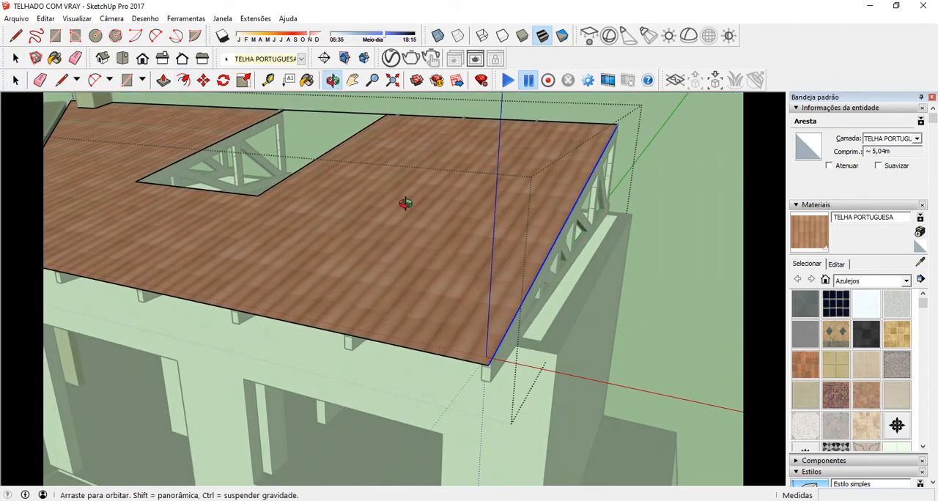
{"action": "left_click", "coordinate": [204, 80]}
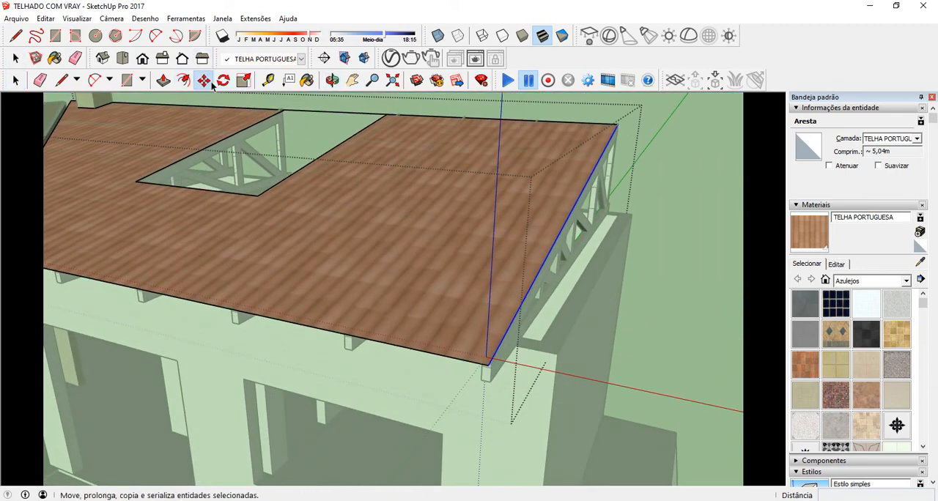
{"action": "left_click", "coordinate": [411, 350]}
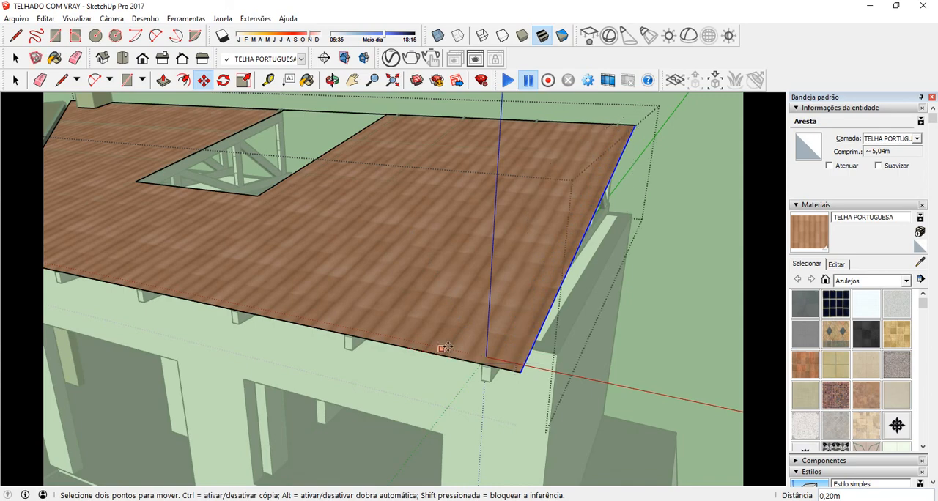
{"action": "middle_click_drag", "start_coordinate": [442, 345], "coordinate": [537, 267]}
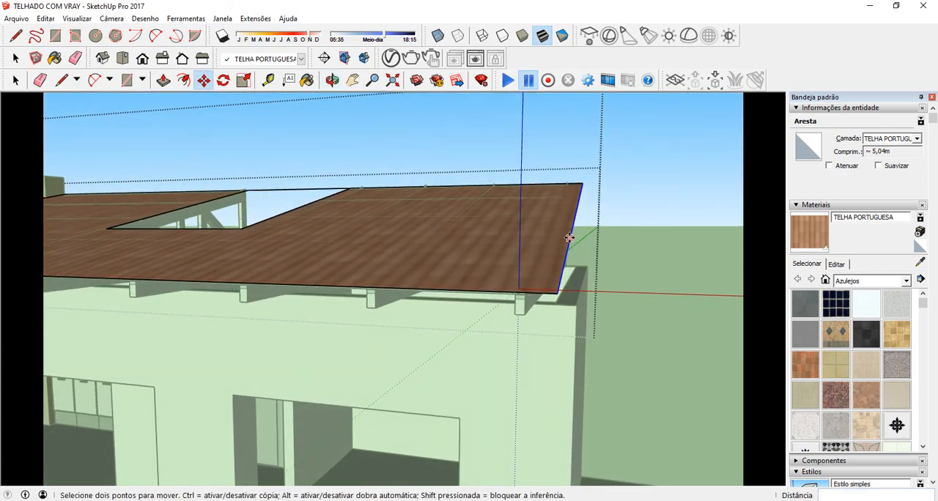
{"action": "middle_click_drag", "start_coordinate": [578, 216], "coordinate": [618, 435]}
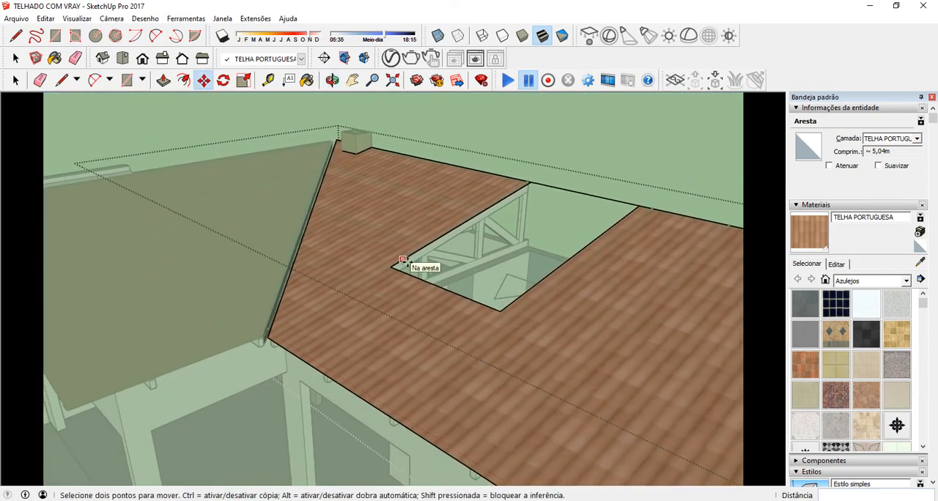
{"action": "left_click", "coordinate": [579, 500]}
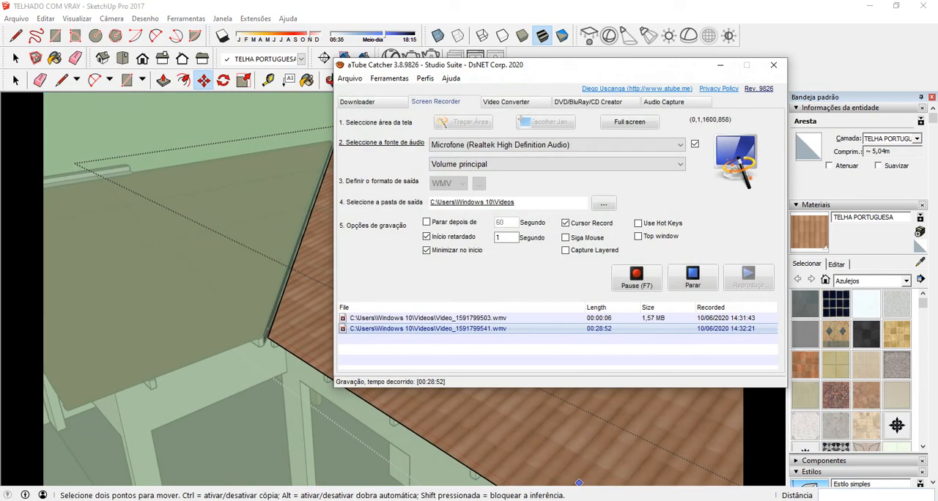
{"action": "left_click", "coordinate": [721, 64]}
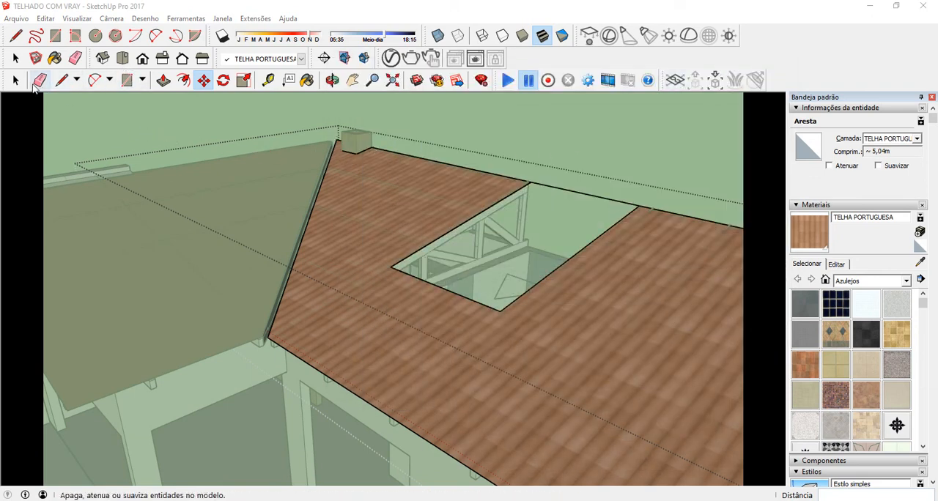
Step: Close the roof group, frame the house's front with both roof slopes, and render the view in V-Ray with the frame buffer maximized
{"action": "left_click", "coordinate": [16, 83]}
{"action": "middle_click_drag", "start_coordinate": [482, 139], "coordinate": [419, 211]}
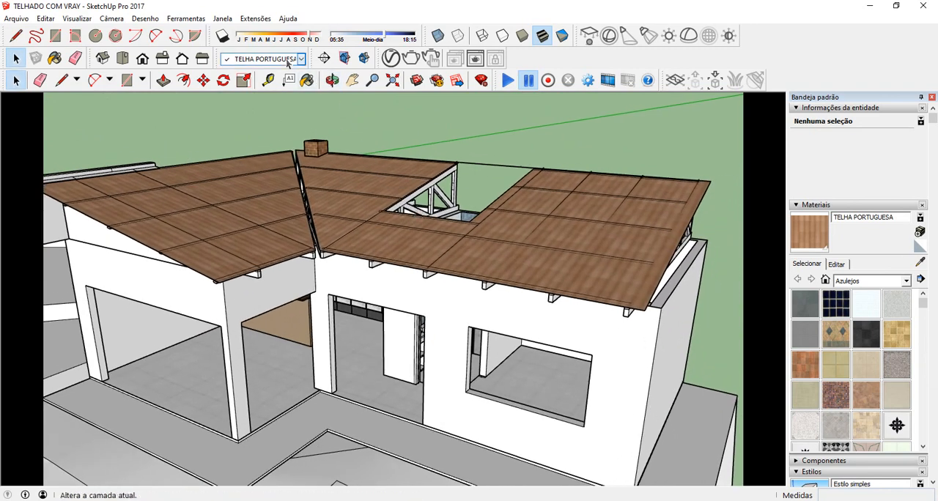
{"action": "left_click", "coordinate": [413, 60]}
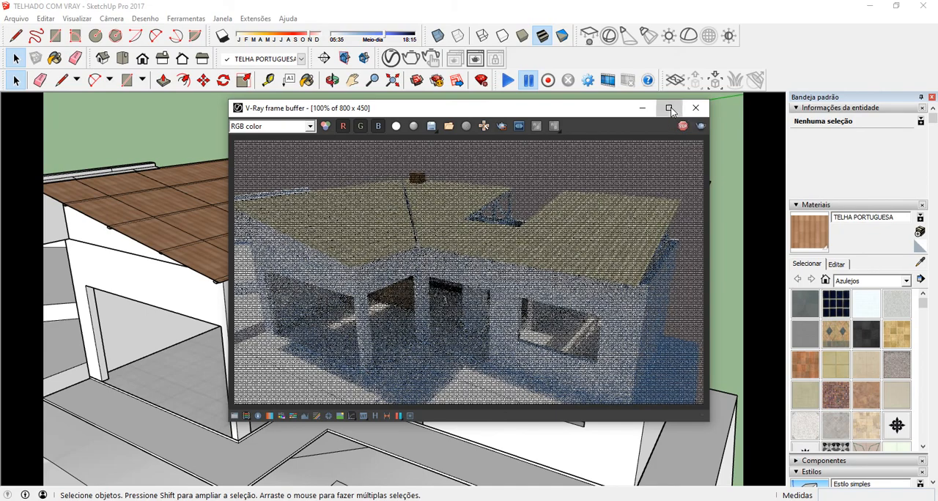
{"action": "left_click", "coordinate": [670, 110]}
Step: Examine the rendered roof tiles close up around the valley and eaves, stop the render and close the frame buffer
{"action": "scroll", "coordinate": [488, 217], "scroll_direction": "up", "scroll_amount": 1}
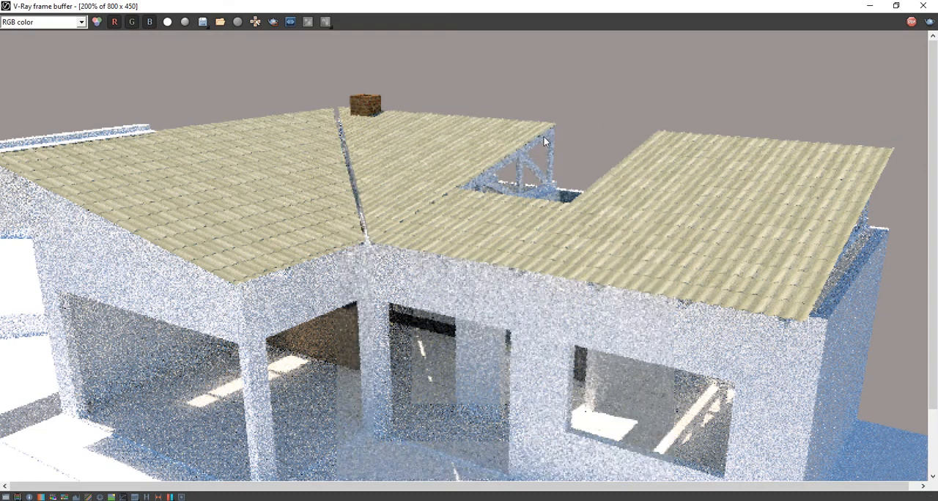
{"action": "double_click", "coordinate": [361, 195]}
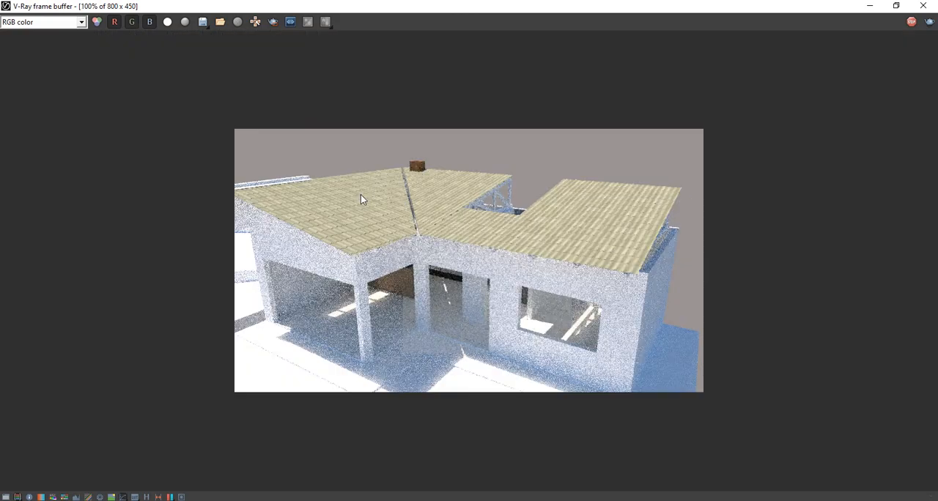
{"action": "double_click", "coordinate": [434, 217]}
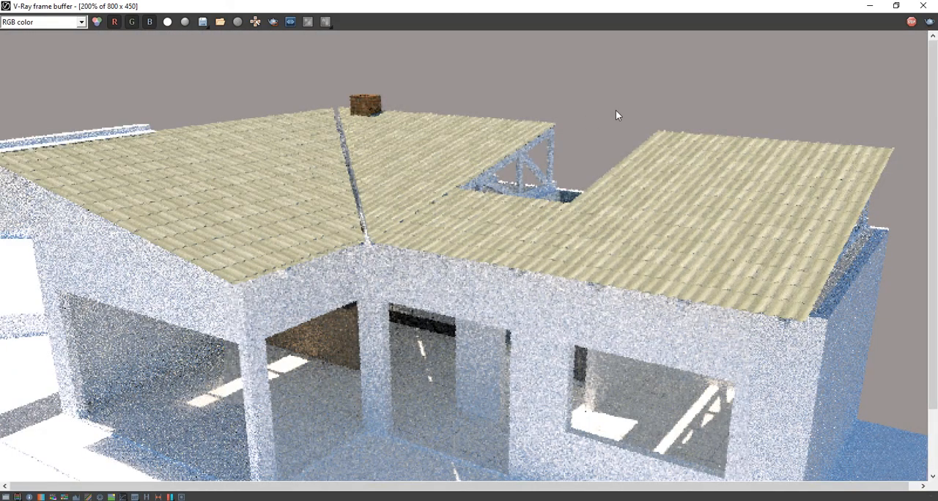
{"action": "scroll", "coordinate": [250, 269], "scroll_direction": "up", "scroll_amount": 1}
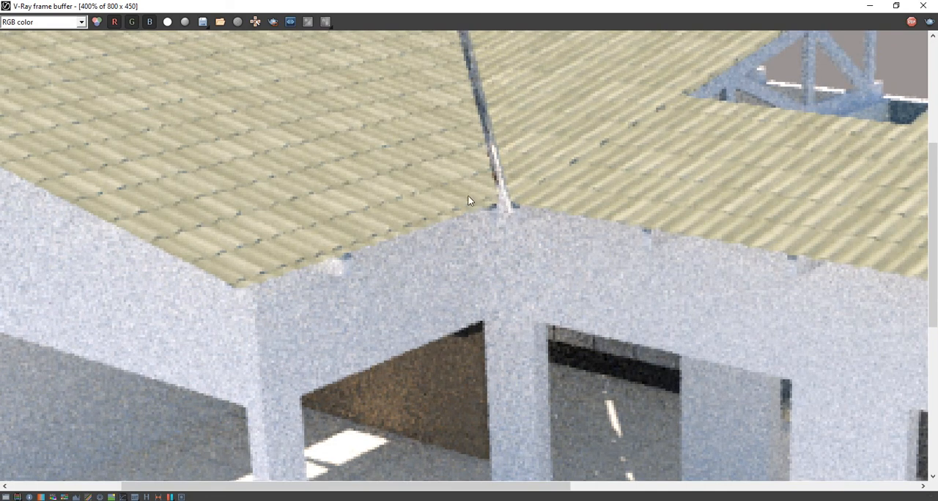
{"action": "left_click", "coordinate": [912, 22]}
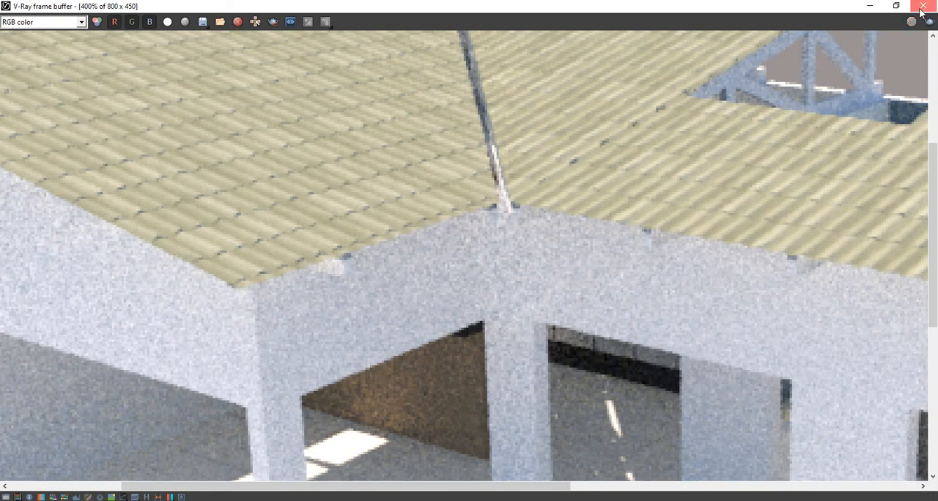
{"action": "left_click", "coordinate": [922, 6]}
Step: Open the tiled roof group over the front porch for editing at its outer eave corner
{"action": "left_click", "coordinate": [576, 141]}
{"action": "key", "text": "o"}
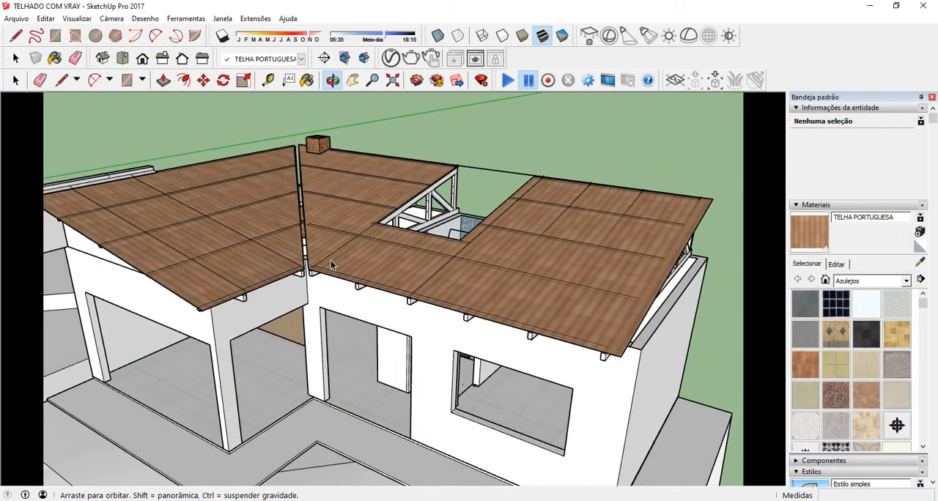
{"action": "key", "text": "space"}
{"action": "scroll", "coordinate": [316, 273], "scroll_direction": "up", "scroll_amount": 6}
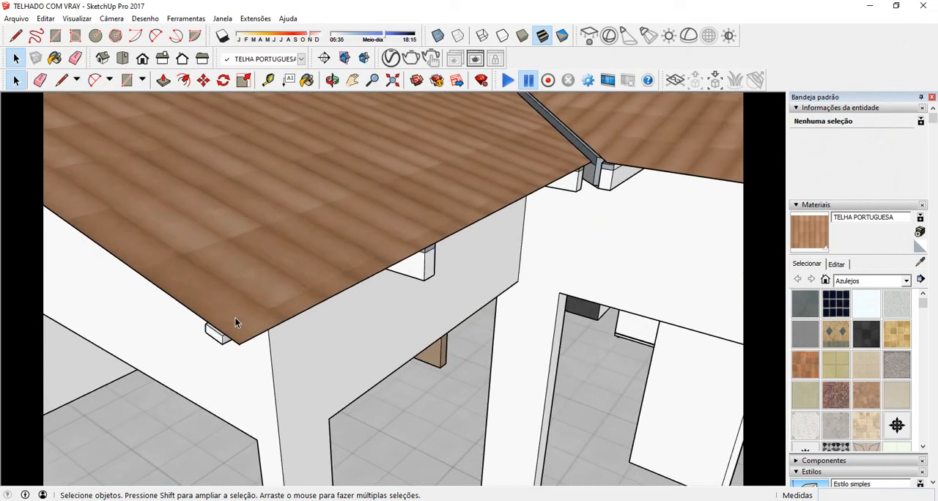
{"action": "scroll", "coordinate": [234, 317], "scroll_direction": "up", "scroll_amount": 5}
{"action": "left_click", "coordinate": [250, 284]}
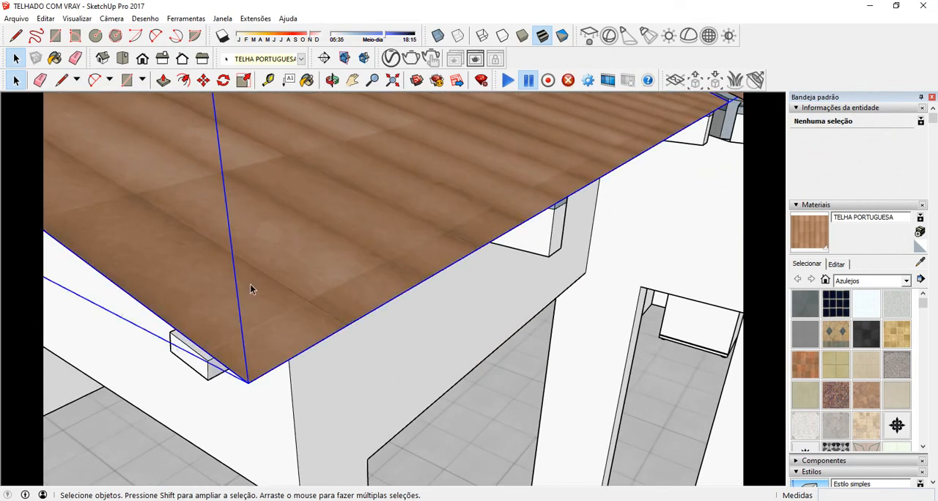
{"action": "double_click", "coordinate": [275, 252]}
Step: Reposition the tile texture on the porch roof face to adjust the tiles along its eave corner, and close the group
{"action": "double_click", "coordinate": [275, 252]}
{"action": "right_click", "coordinate": [278, 235]}
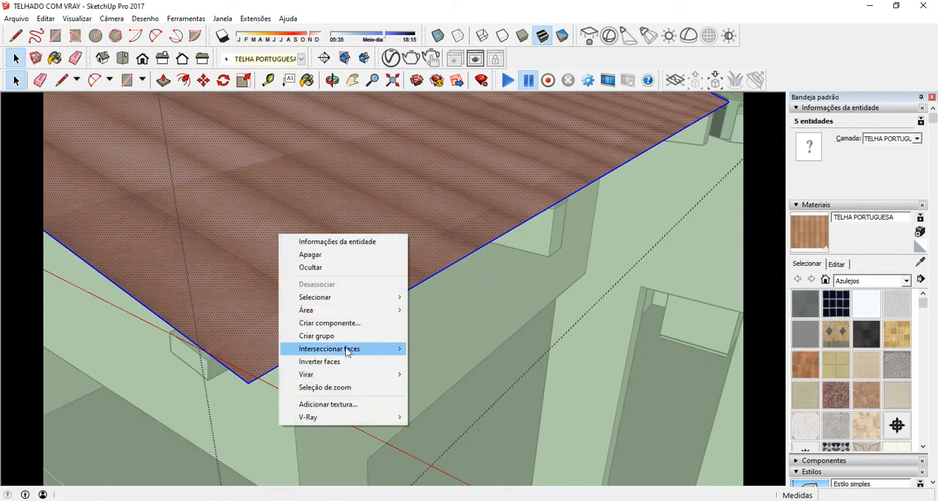
{"action": "left_click", "coordinate": [268, 227]}
{"action": "right_click", "coordinate": [269, 228]}
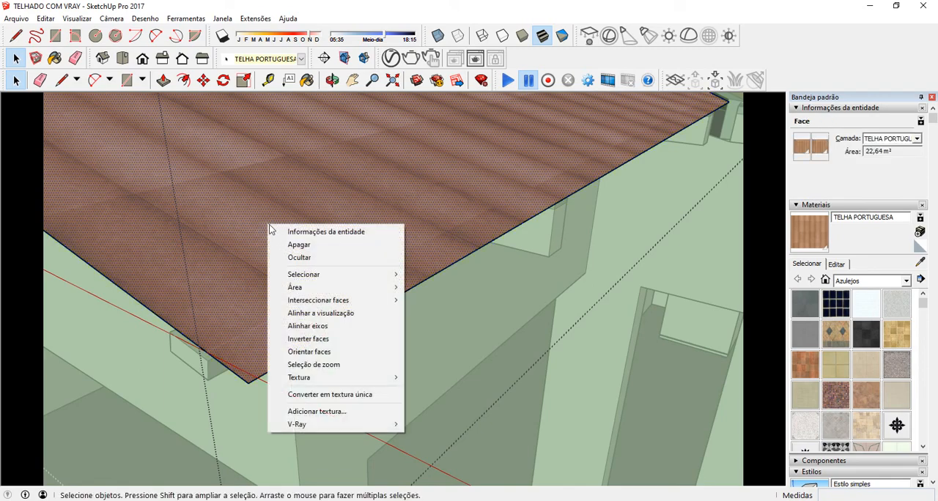
{"action": "mouse_move", "coordinate": [347, 378]}
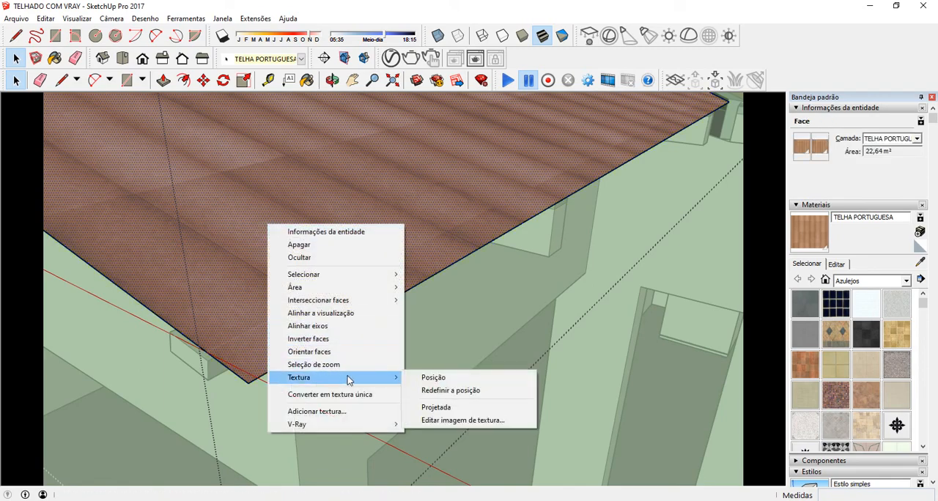
{"action": "left_click", "coordinate": [420, 378]}
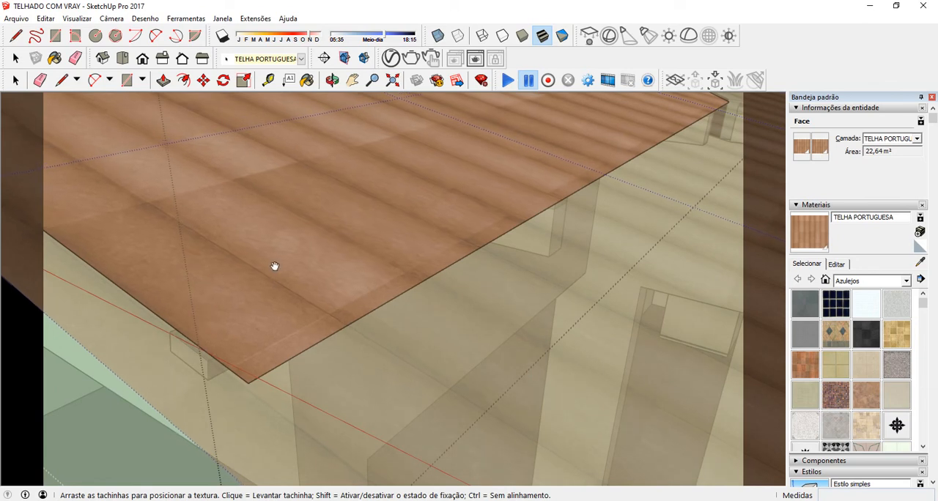
{"action": "left_click_drag", "start_coordinate": [274, 266], "coordinate": [293, 273]}
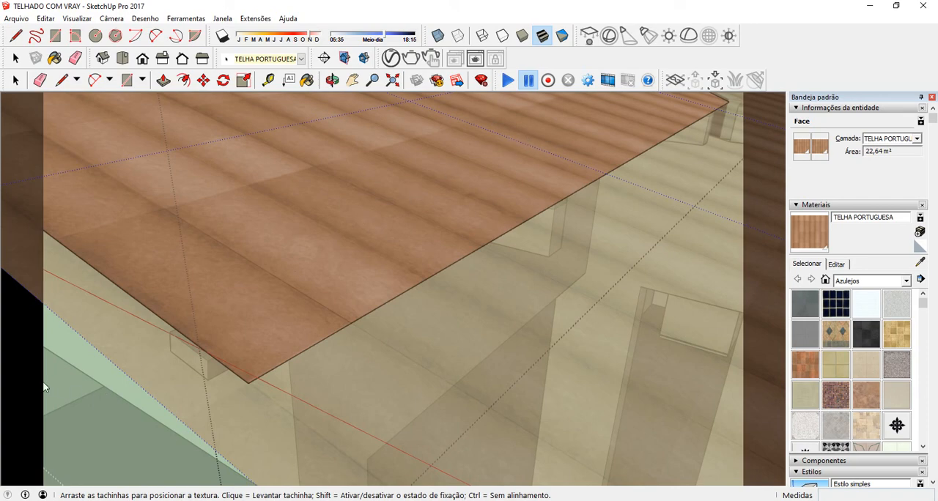
{"action": "middle_click_drag", "start_coordinate": [148, 364], "coordinate": [180, 354]}
{"action": "scroll", "coordinate": [180, 355], "scroll_direction": "down", "scroll_amount": 1}
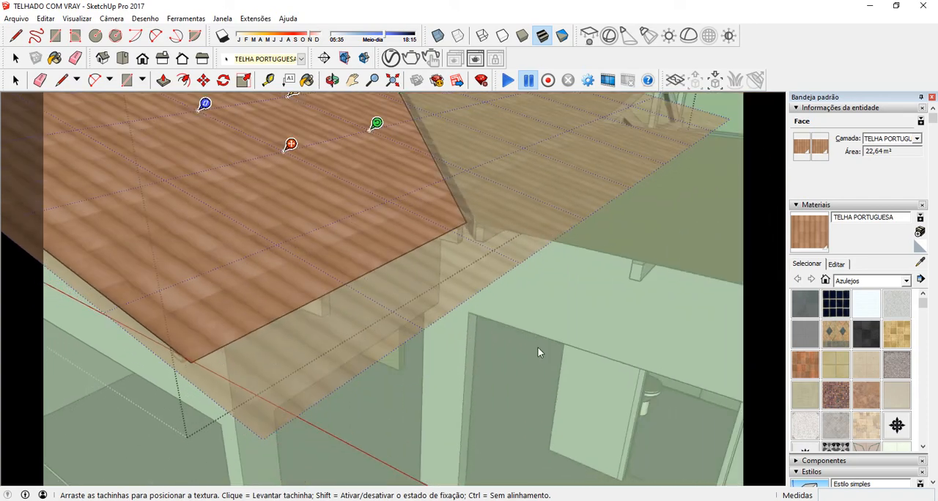
{"action": "left_click", "coordinate": [538, 349]}
{"action": "scroll", "coordinate": [322, 325], "scroll_direction": "down", "scroll_amount": 6}
{"action": "scroll", "coordinate": [391, 281], "scroll_direction": "up", "scroll_amount": 10}
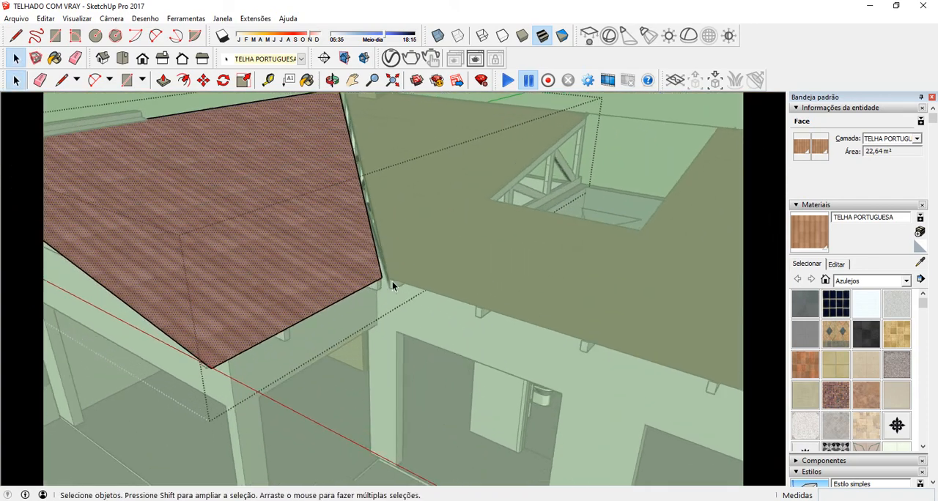
{"action": "left_click", "coordinate": [359, 372]}
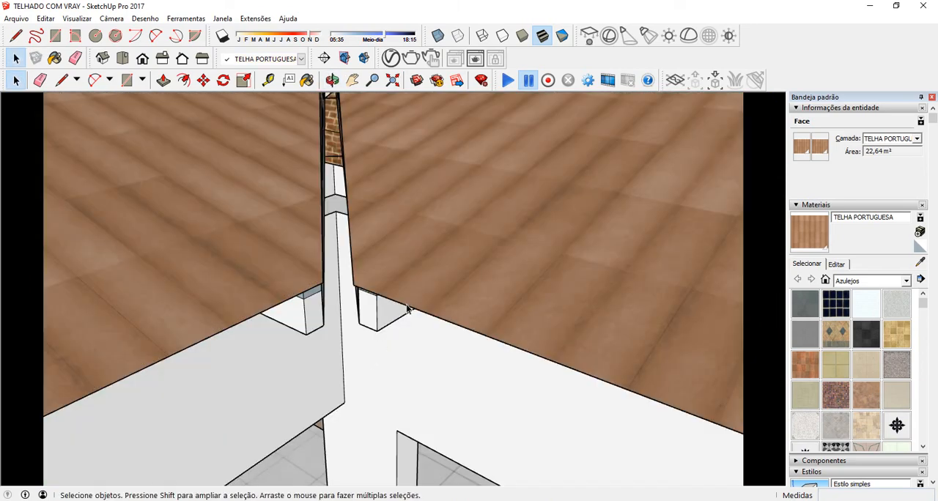
Step: Open the main tiled roof group for editing near its outer eave corner at the side wall
{"action": "middle_click_drag", "start_coordinate": [359, 373], "coordinate": [419, 266]}
{"action": "scroll", "coordinate": [315, 297], "scroll_direction": "down", "scroll_amount": 8}
{"action": "scroll", "coordinate": [449, 300], "scroll_direction": "up", "scroll_amount": 5}
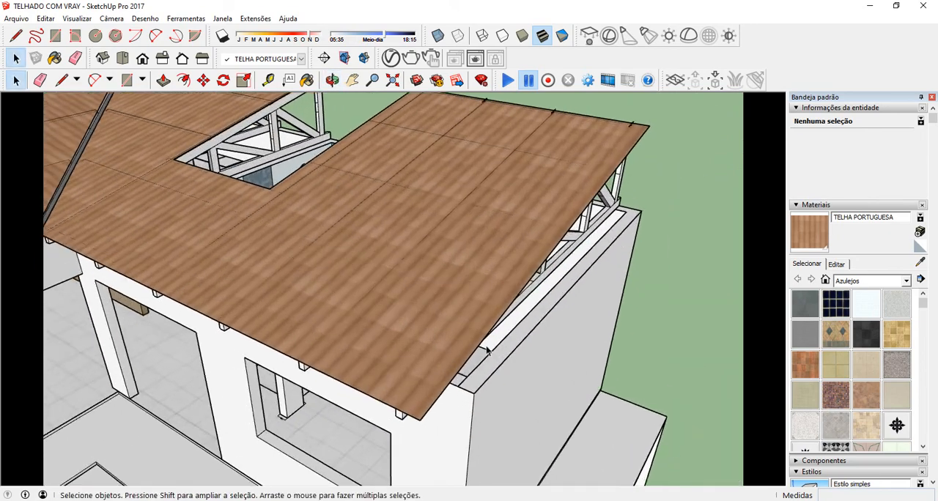
{"action": "middle_click_drag", "start_coordinate": [330, 270], "coordinate": [448, 302]}
{"action": "scroll", "coordinate": [495, 401], "scroll_direction": "up", "scroll_amount": 2}
{"action": "scroll", "coordinate": [495, 396], "scroll_direction": "up", "scroll_amount": 2}
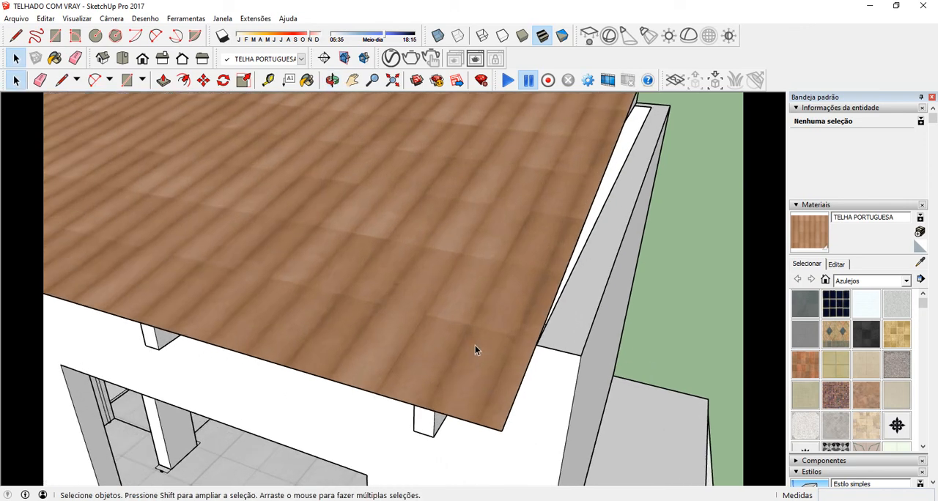
{"action": "double_click", "coordinate": [475, 345]}
Step: Reposition the tile texture on the main roof face so its tile grid starts at the outer eave corner
{"action": "left_click", "coordinate": [476, 331]}
{"action": "right_click", "coordinate": [460, 249]}
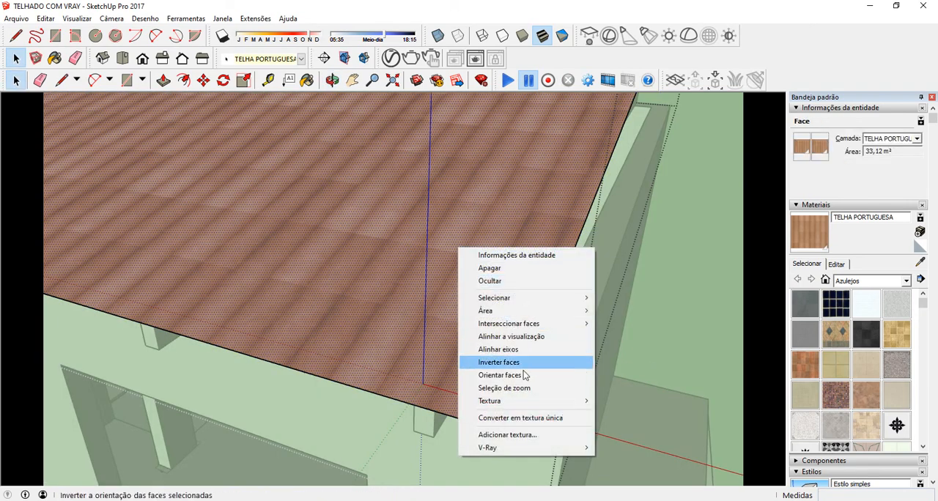
{"action": "mouse_move", "coordinate": [528, 403]}
{"action": "left_click", "coordinate": [617, 403]}
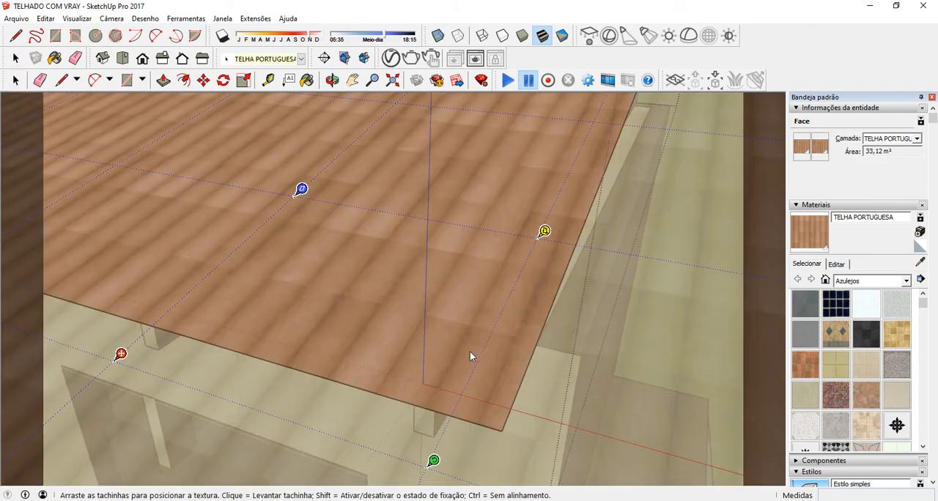
{"action": "left_click_drag", "start_coordinate": [463, 352], "coordinate": [524, 325]}
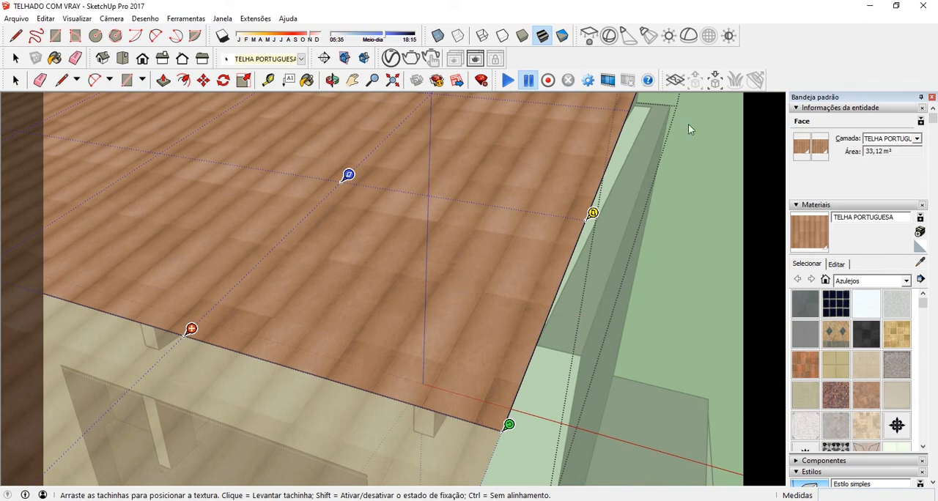
{"action": "left_click", "coordinate": [695, 237]}
Step: Reposition the main roof face's tile texture so its tile grid shifts outward past the eave corner, and close the group
{"action": "scroll", "coordinate": [596, 332], "scroll_direction": "down", "scroll_amount": 4}
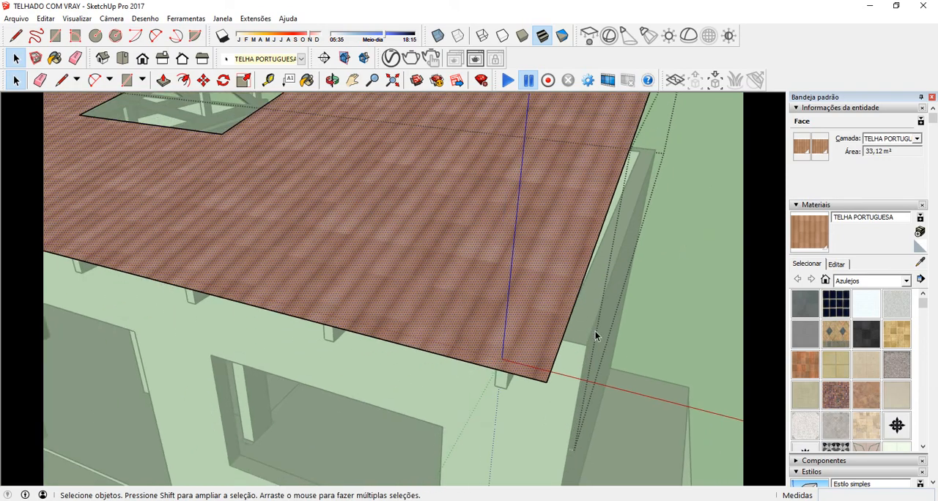
{"action": "scroll", "coordinate": [557, 349], "scroll_direction": "up", "scroll_amount": 3}
{"action": "double_click", "coordinate": [533, 324]}
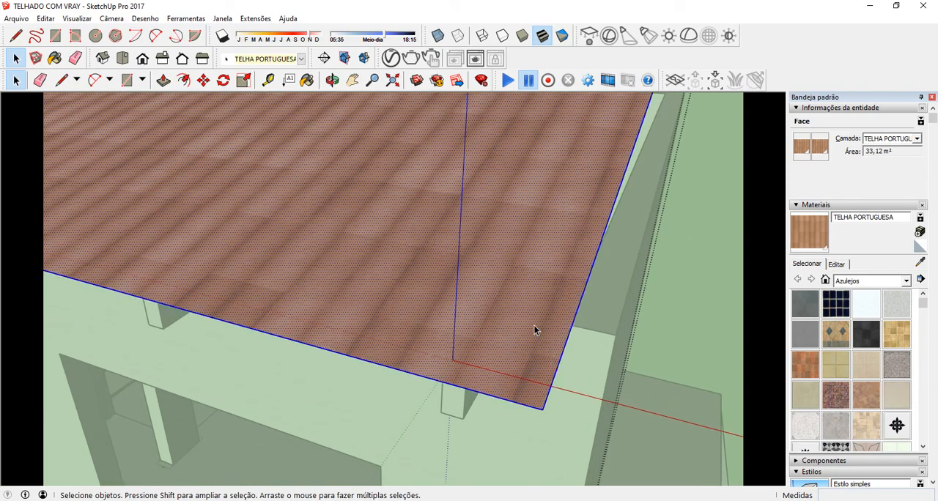
{"action": "right_click", "coordinate": [535, 320]}
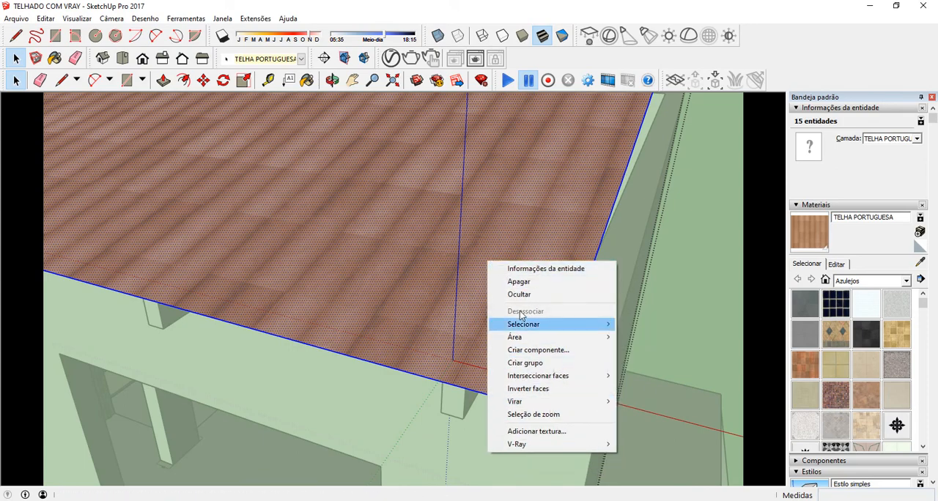
{"action": "left_click", "coordinate": [508, 254]}
{"action": "right_click", "coordinate": [505, 242]}
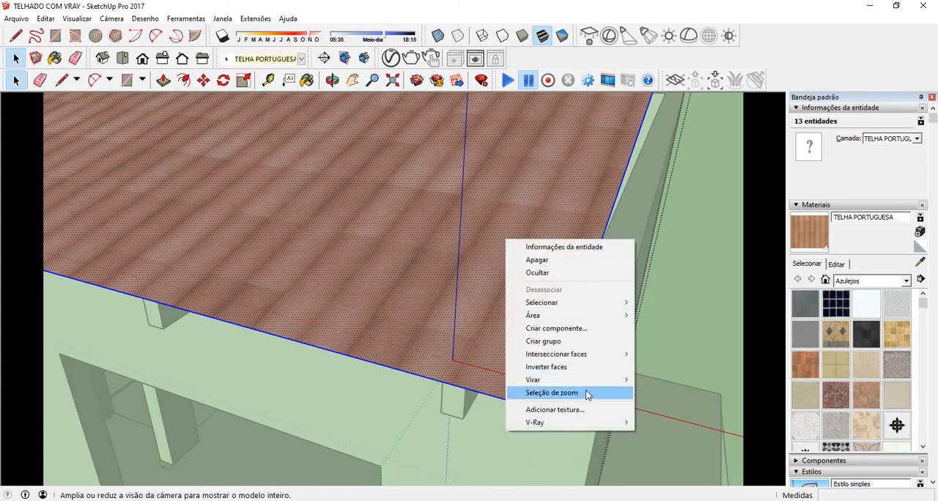
{"action": "left_click", "coordinate": [493, 219]}
{"action": "left_click", "coordinate": [513, 224]}
{"action": "right_click", "coordinate": [521, 226]}
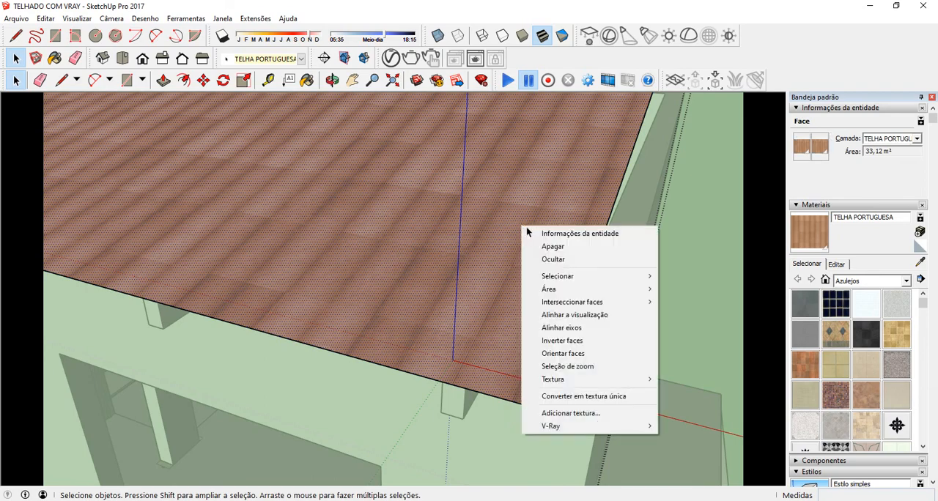
{"action": "mouse_move", "coordinate": [595, 381]}
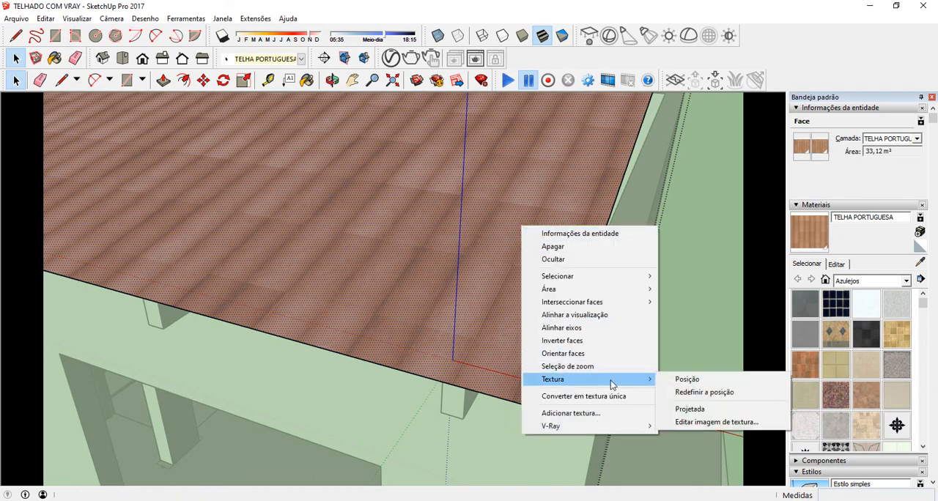
{"action": "left_click", "coordinate": [674, 379]}
{"action": "left_click_drag", "start_coordinate": [505, 302], "coordinate": [516, 324]}
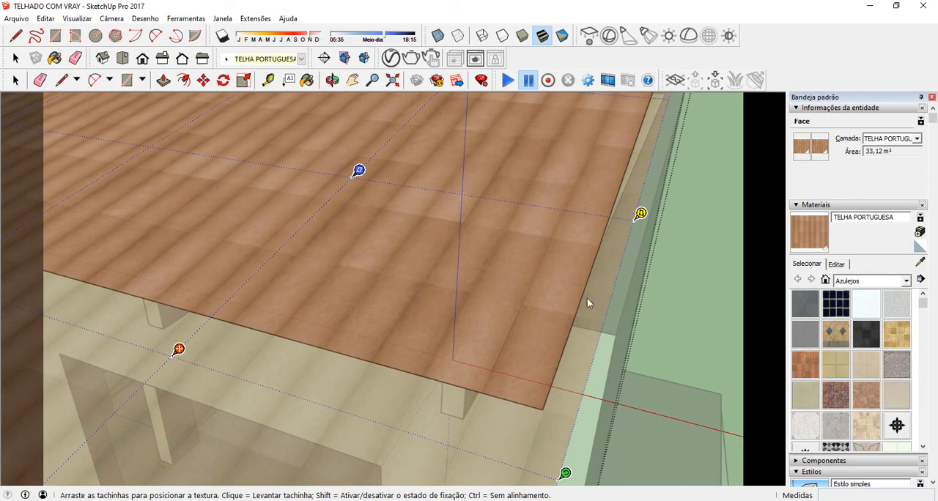
{"action": "left_click", "coordinate": [690, 282]}
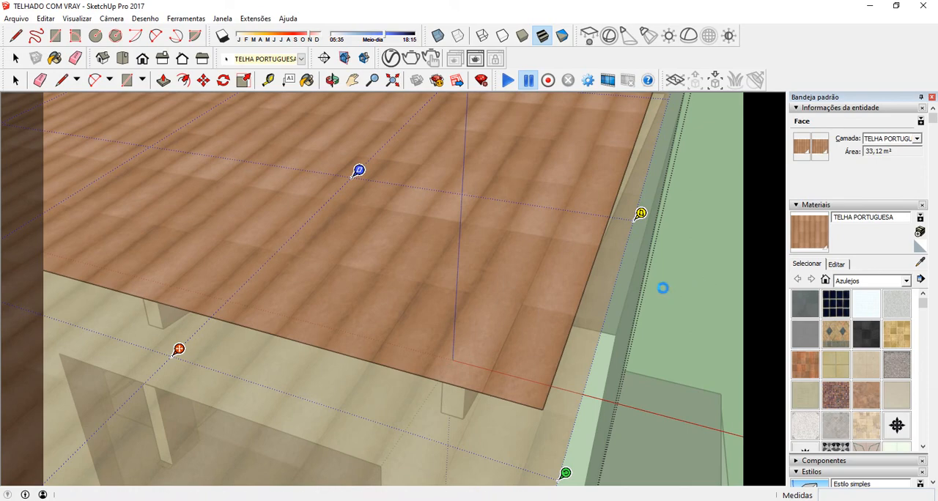
{"action": "scroll", "coordinate": [436, 330], "scroll_direction": "down", "scroll_amount": 5}
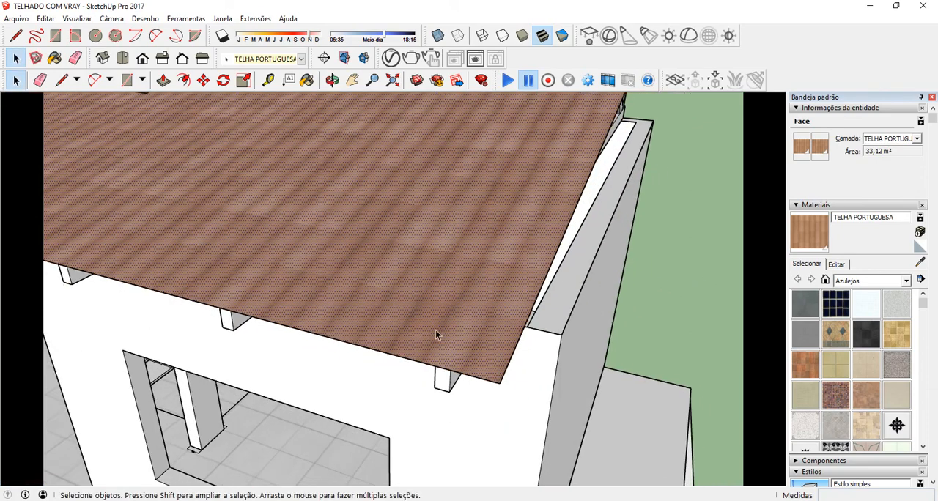
{"action": "middle_click_drag", "start_coordinate": [532, 323], "coordinate": [377, 265]}
{"action": "left_click", "coordinate": [647, 283]}
Step: Render the house in V-Ray and examine the tile alignment on both roofs in the enlarged frame buffer
{"action": "scroll", "coordinate": [409, 286], "scroll_direction": "up", "scroll_amount": 5}
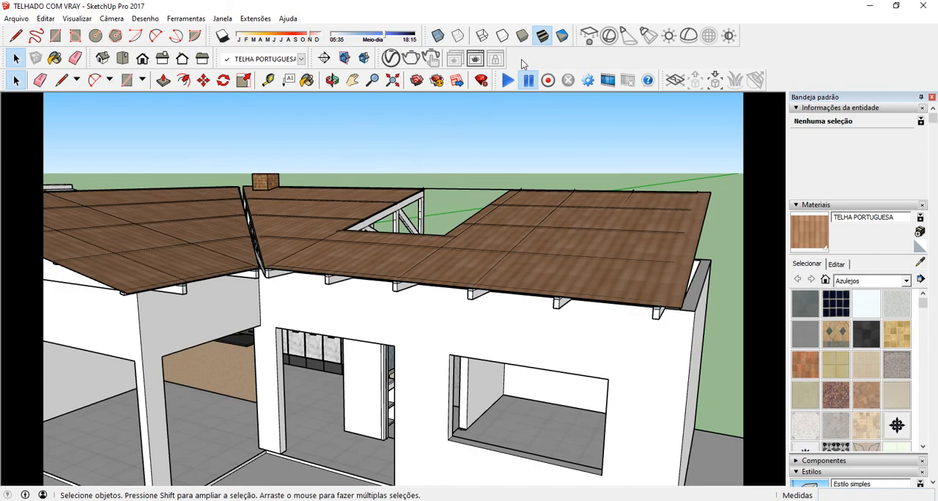
{"action": "left_click", "coordinate": [410, 59]}
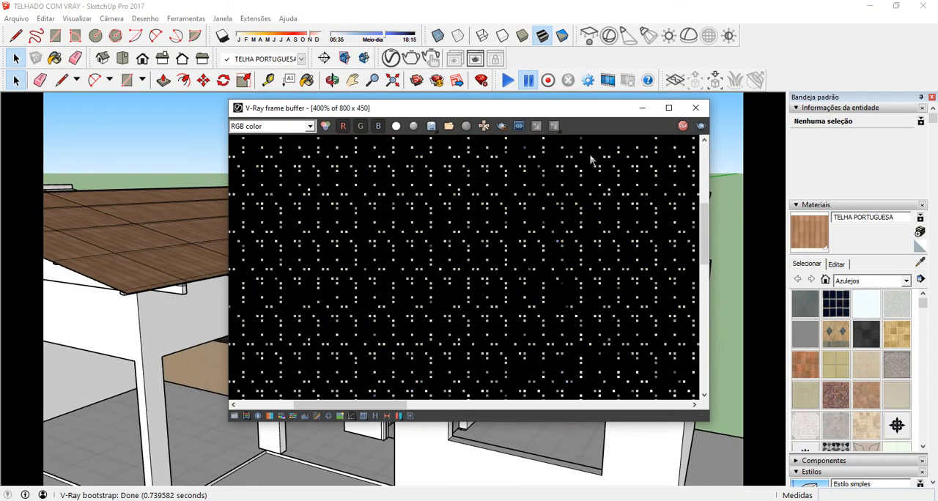
{"action": "left_click", "coordinate": [668, 108]}
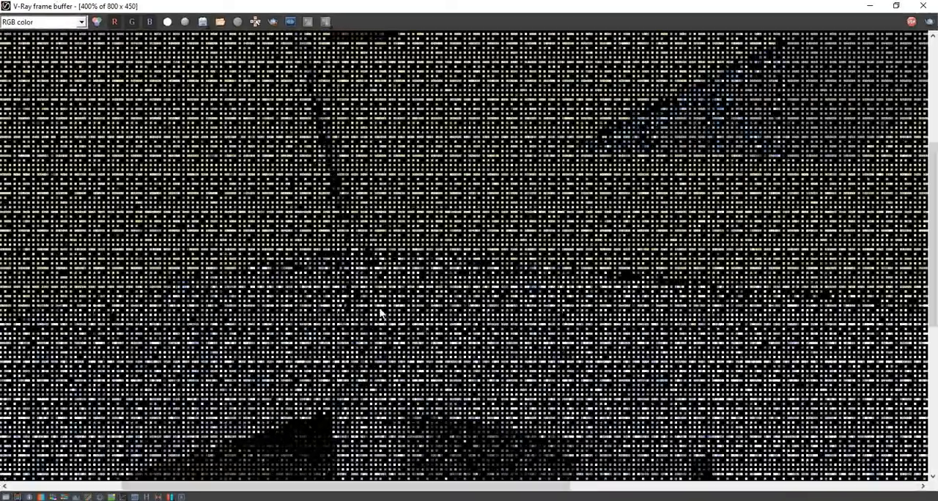
{"action": "scroll", "coordinate": [380, 313], "scroll_direction": "down", "scroll_amount": 1}
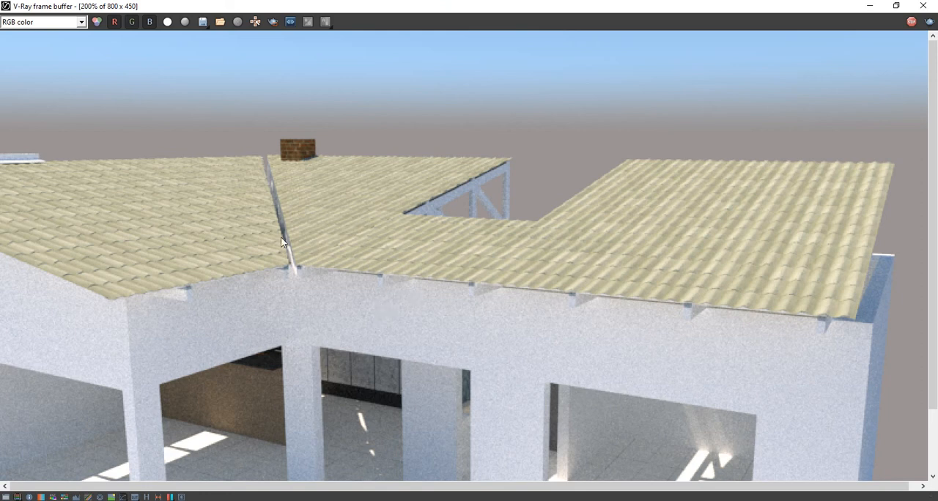
{"action": "scroll", "coordinate": [451, 282], "scroll_direction": "down", "scroll_amount": 3}
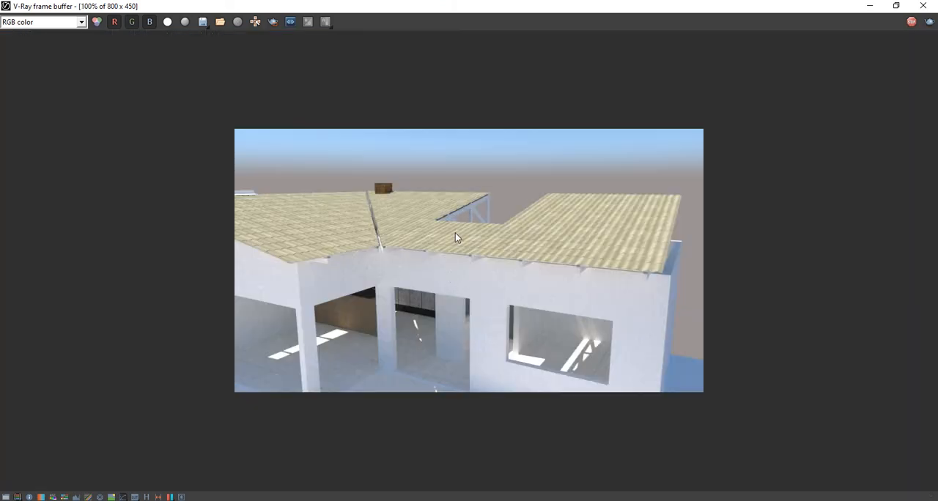
{"action": "scroll", "coordinate": [455, 234], "scroll_direction": "up", "scroll_amount": 3}
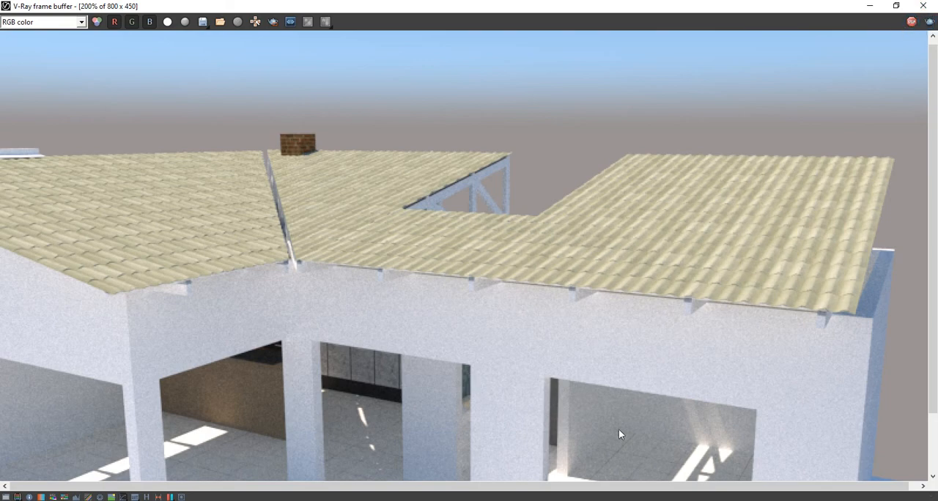
{"action": "left_click", "coordinate": [619, 500]}
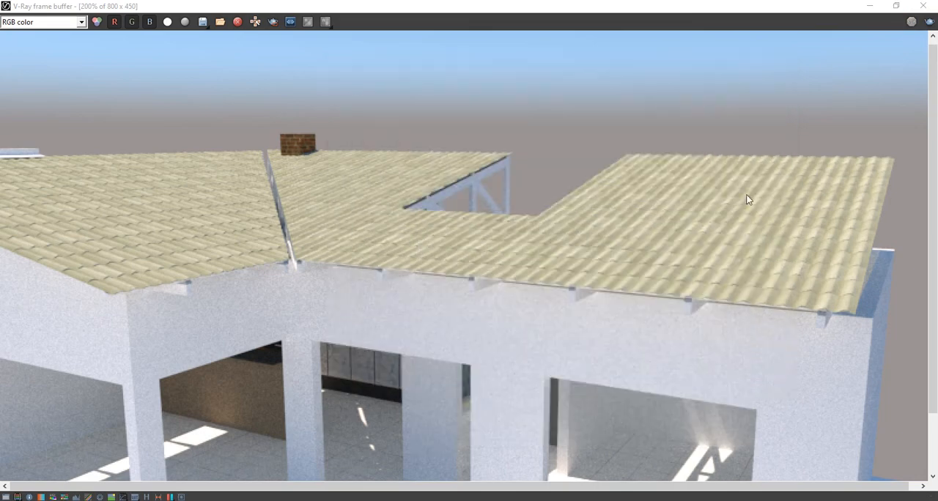
{"action": "left_click", "coordinate": [909, 6]}
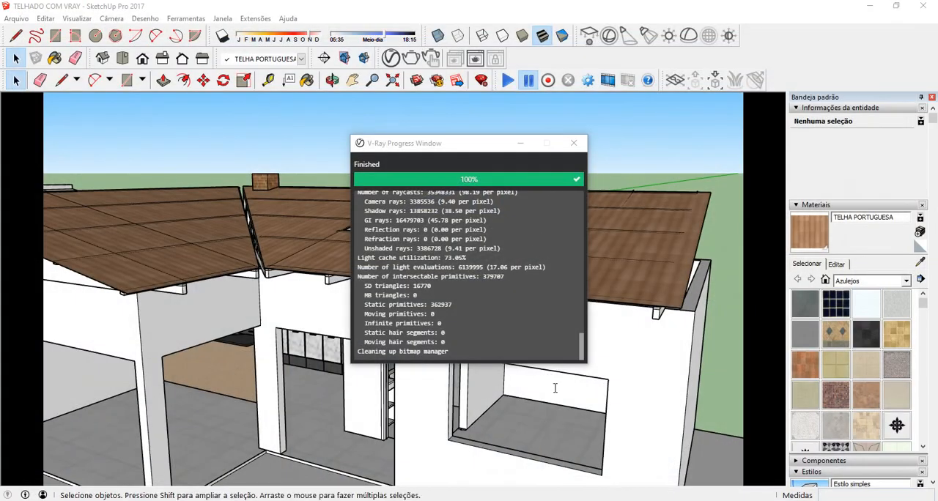
Step: Save the model and close the V-Ray progress window
{"action": "left_click", "coordinate": [16, 21]}
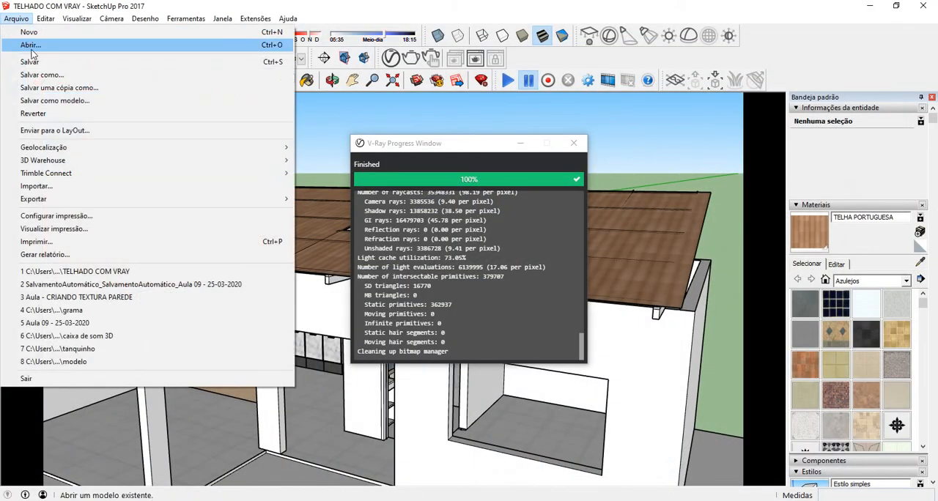
{"action": "left_click", "coordinate": [32, 63]}
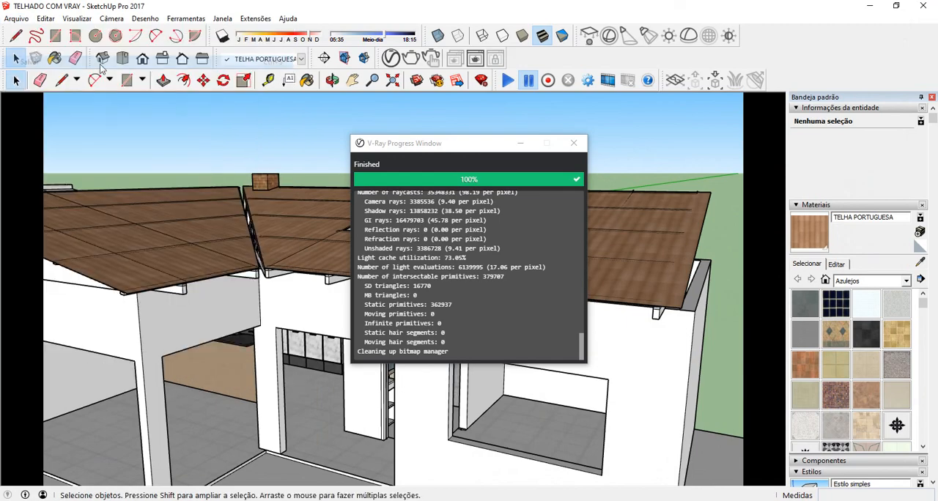
{"action": "left_click", "coordinate": [574, 143]}
Step: Draw the upper outline of a valley gutter profile across the gap between the two rafter ends beside the chimney, following their top corners
{"action": "middle_click_drag", "start_coordinate": [574, 143], "coordinate": [360, 186]}
{"action": "scroll", "coordinate": [256, 271], "scroll_direction": "up", "scroll_amount": 5}
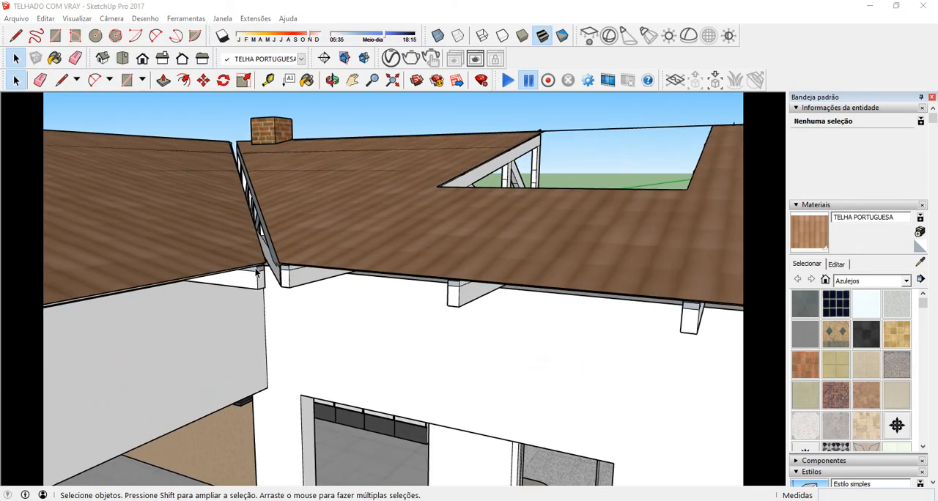
{"action": "scroll", "coordinate": [256, 271], "scroll_direction": "up", "scroll_amount": 5}
{"action": "middle_click_drag", "start_coordinate": [255, 271], "coordinate": [316, 261]}
{"action": "scroll", "coordinate": [310, 289], "scroll_direction": "down", "scroll_amount": 5}
{"action": "scroll", "coordinate": [316, 261], "scroll_direction": "up", "scroll_amount": 4}
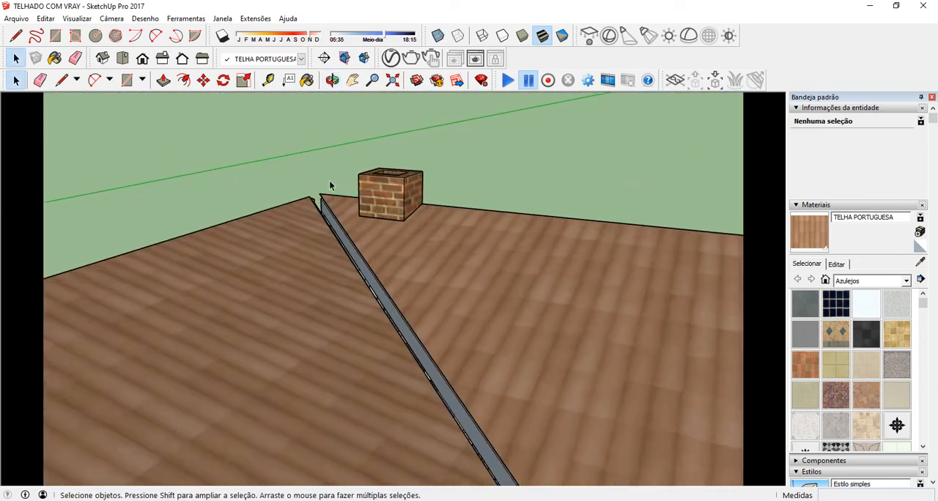
{"action": "scroll", "coordinate": [329, 185], "scroll_direction": "up", "scroll_amount": 2}
{"action": "middle_click_drag", "start_coordinate": [329, 185], "coordinate": [347, 260]}
{"action": "scroll", "coordinate": [248, 308], "scroll_direction": "up", "scroll_amount": 1}
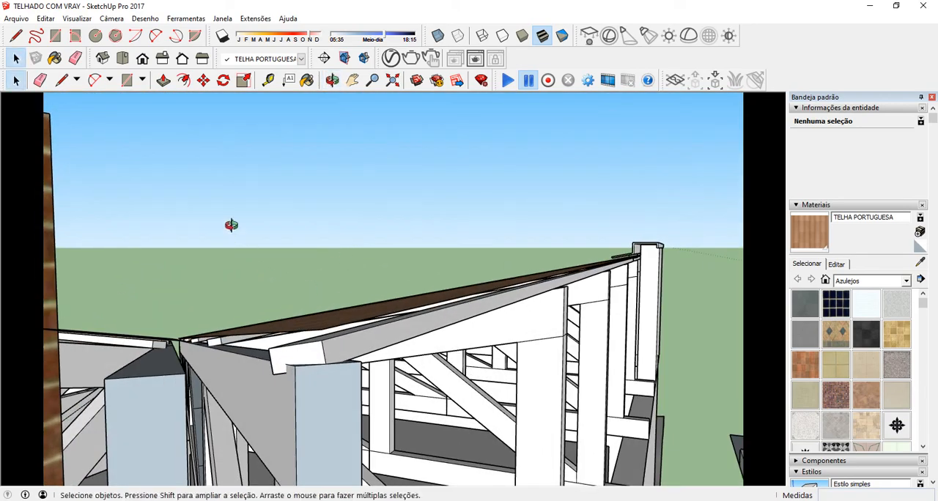
{"action": "middle_click_drag", "start_coordinate": [231, 225], "coordinate": [170, 348]}
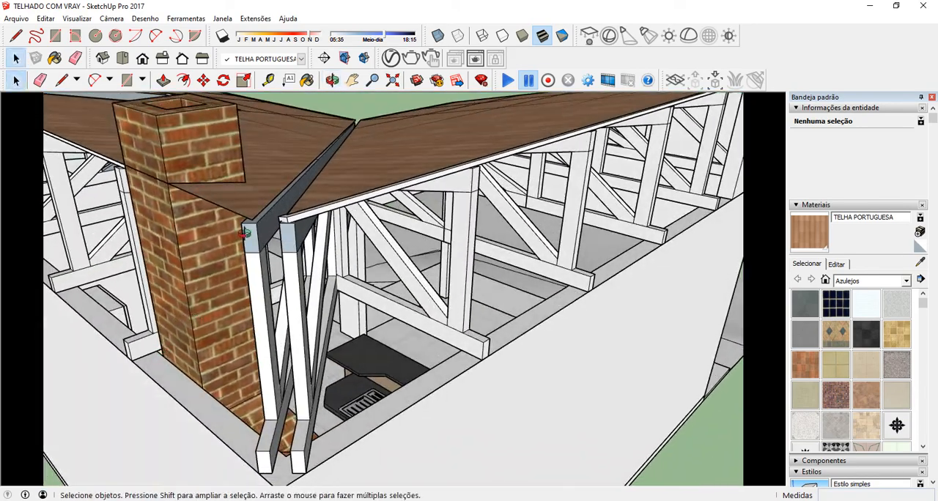
{"action": "scroll", "coordinate": [246, 233], "scroll_direction": "up", "scroll_amount": 5}
{"action": "middle_click_drag", "start_coordinate": [272, 231], "coordinate": [251, 219]}
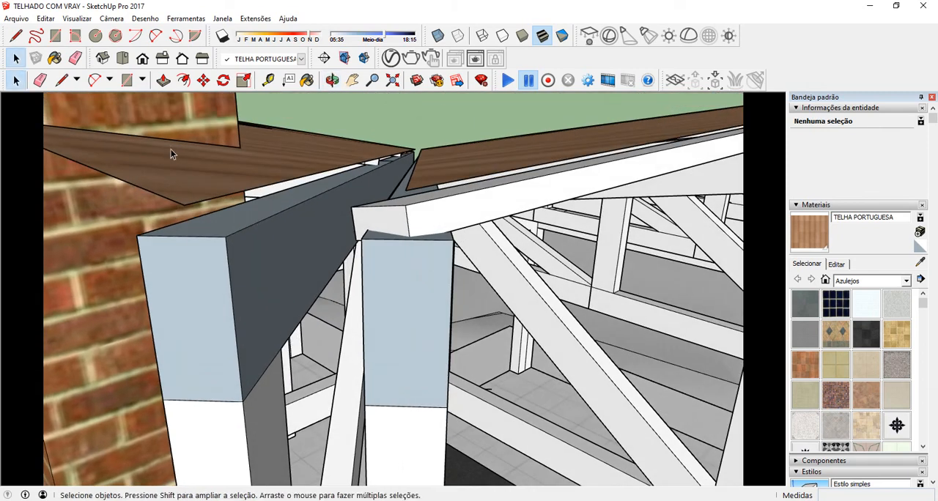
{"action": "left_click", "coordinate": [62, 81]}
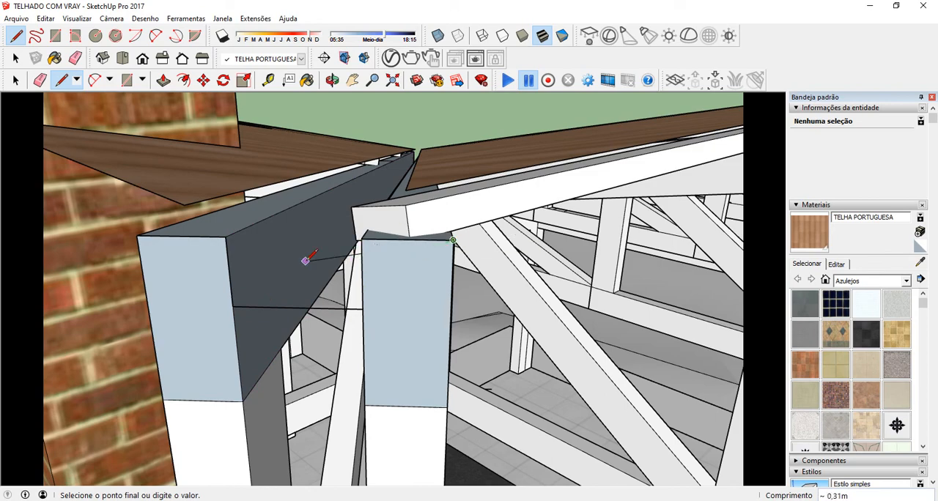
{"action": "middle_click_drag", "start_coordinate": [304, 261], "coordinate": [257, 291]}
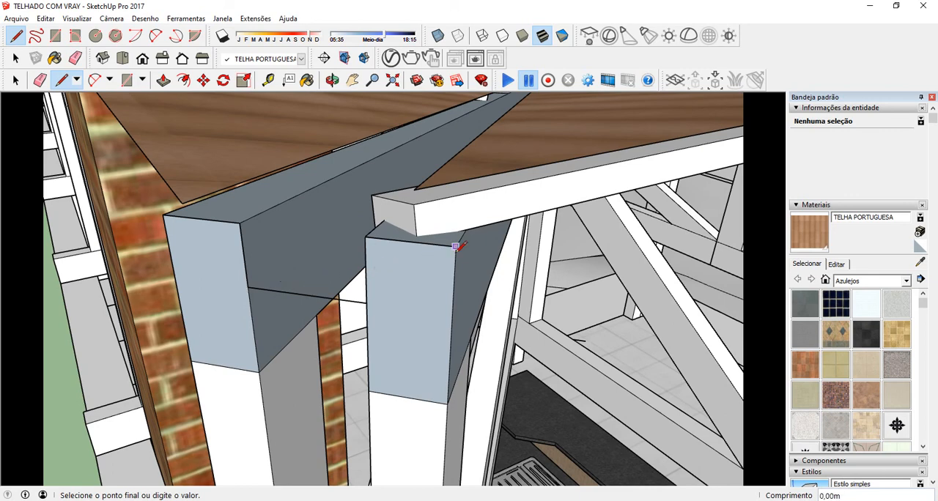
Step: Draw the parallel lower outline across both rafter ends and close the gutter profile, about 0.01 m thick, at the chimney-side rafter's top corner
{"action": "scroll", "coordinate": [454, 249], "scroll_direction": "up", "scroll_amount": 2}
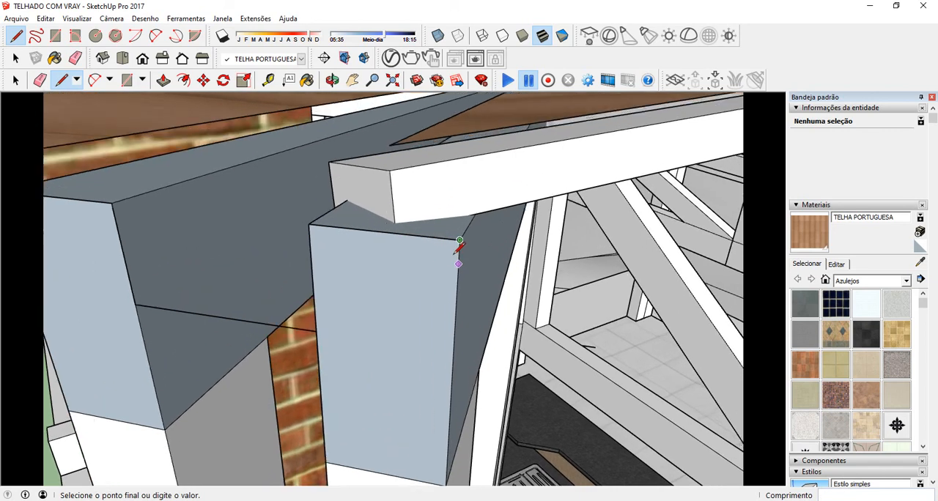
{"action": "scroll", "coordinate": [456, 250], "scroll_direction": "up", "scroll_amount": 2}
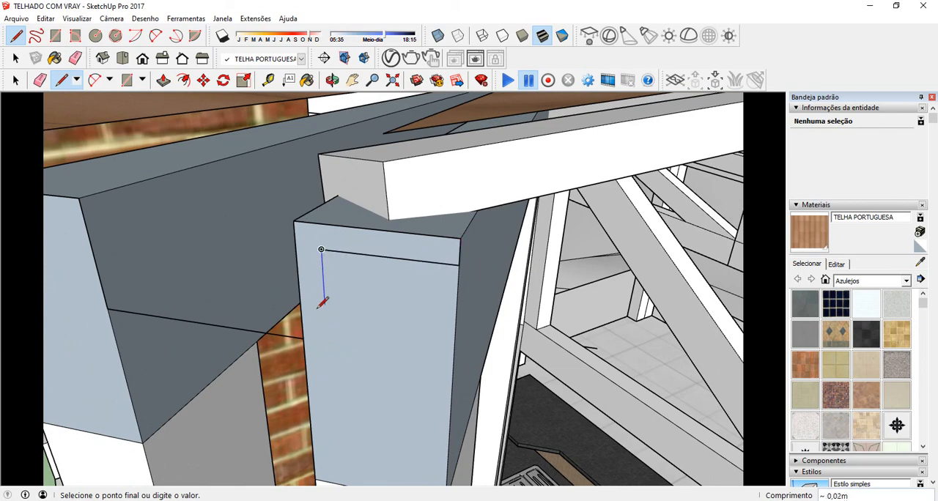
{"action": "left_click", "coordinate": [328, 362]}
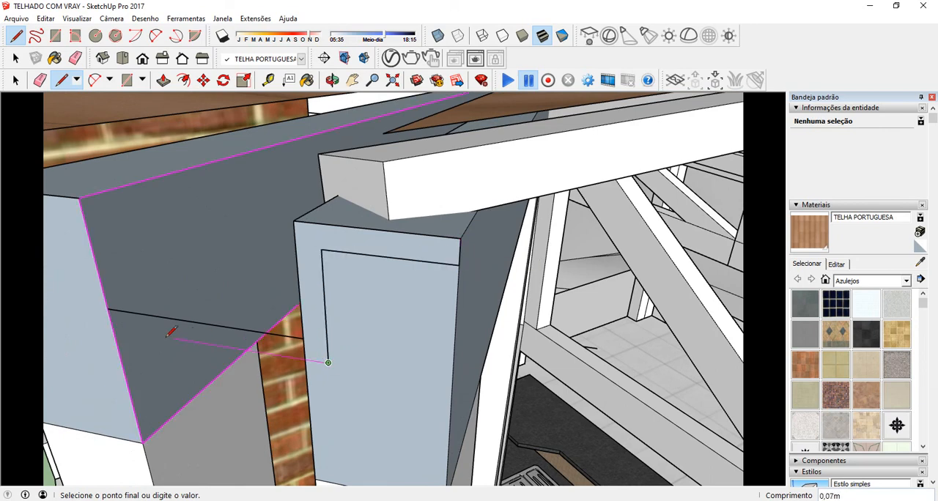
{"action": "middle_click_drag", "start_coordinate": [94, 320], "coordinate": [335, 243]}
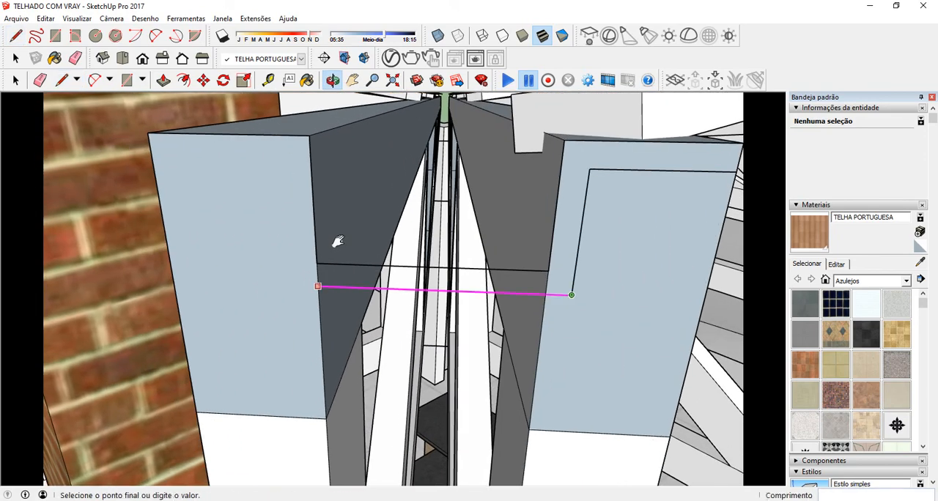
{"action": "left_click", "coordinate": [294, 285]}
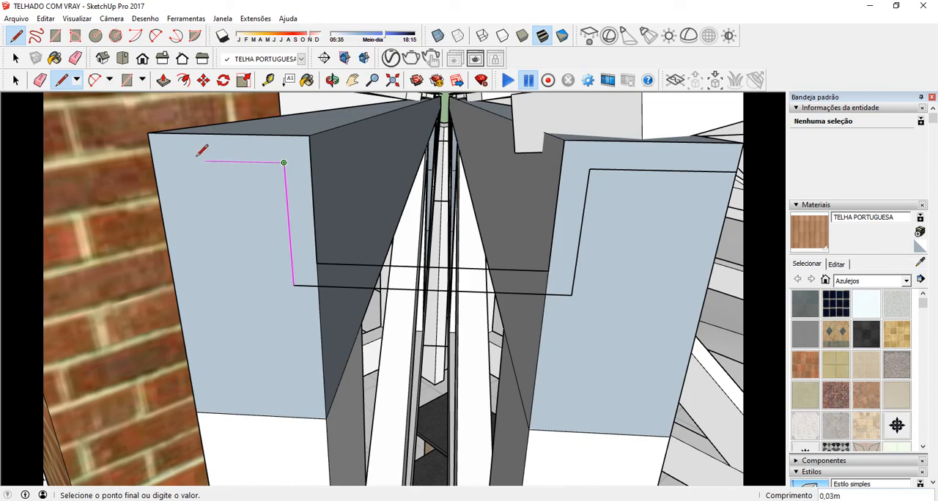
{"action": "left_click", "coordinate": [148, 133]}
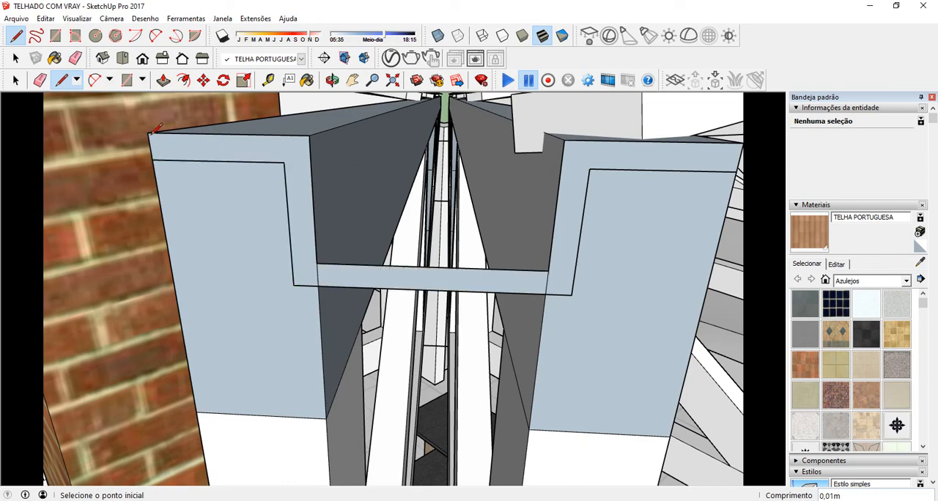
Step: Select the closed gutter profile across the two rafter ends with its edges and faces, and make it a group
{"action": "middle_click_drag", "start_coordinate": [287, 169], "coordinate": [338, 202]}
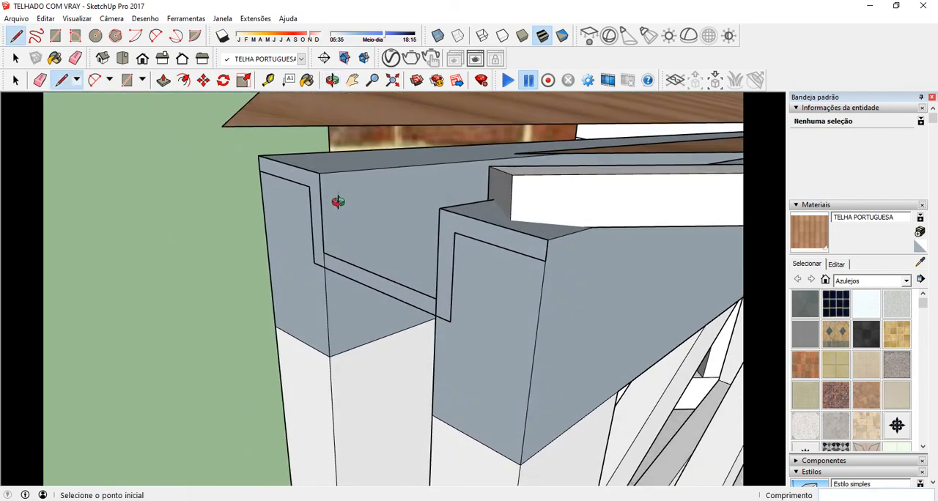
{"action": "left_click", "coordinate": [16, 80]}
{"action": "middle_click_drag", "start_coordinate": [445, 214], "coordinate": [309, 198]}
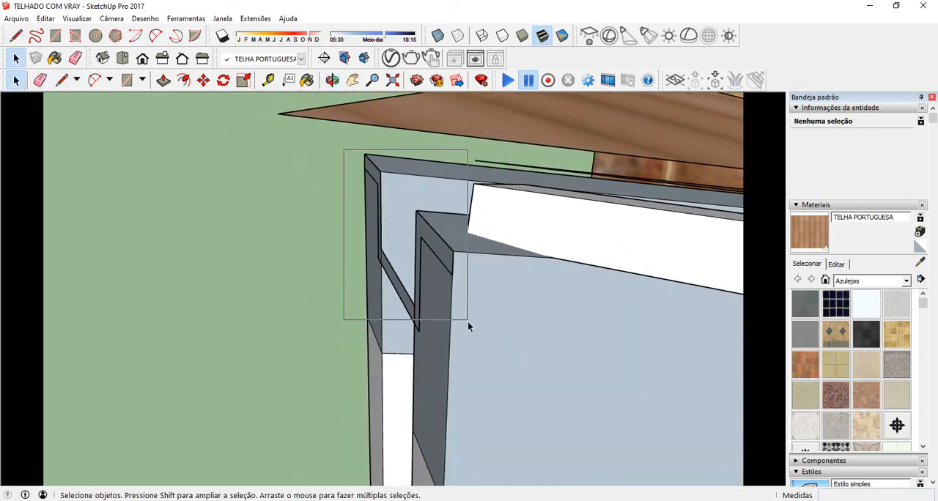
{"action": "left_click_drag", "start_coordinate": [467, 321], "coordinate": [464, 336]}
{"action": "right_click", "coordinate": [400, 283]}
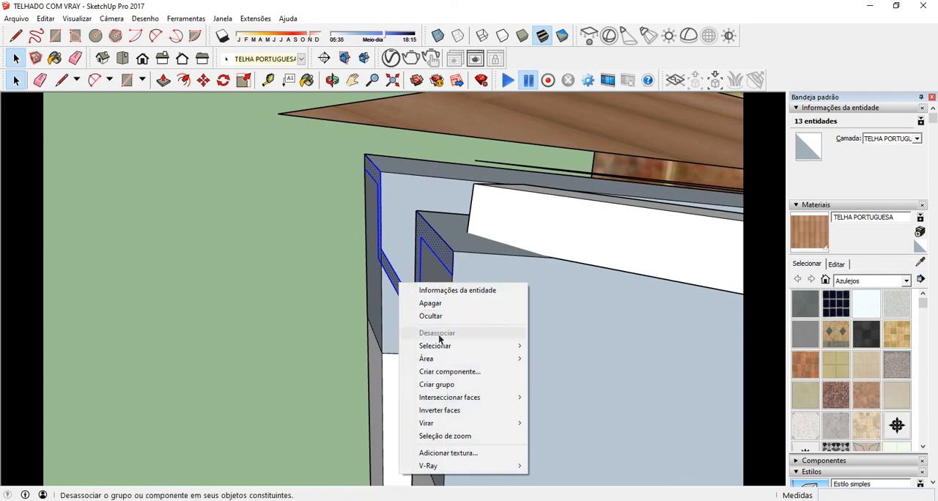
{"action": "left_click", "coordinate": [443, 384]}
Step: Inside the new group, extrude the gutter profile face about 0.09 m along the rafters and leave the group
{"action": "middle_click_drag", "start_coordinate": [371, 240], "coordinate": [435, 243]}
{"action": "double_click", "coordinate": [433, 249]}
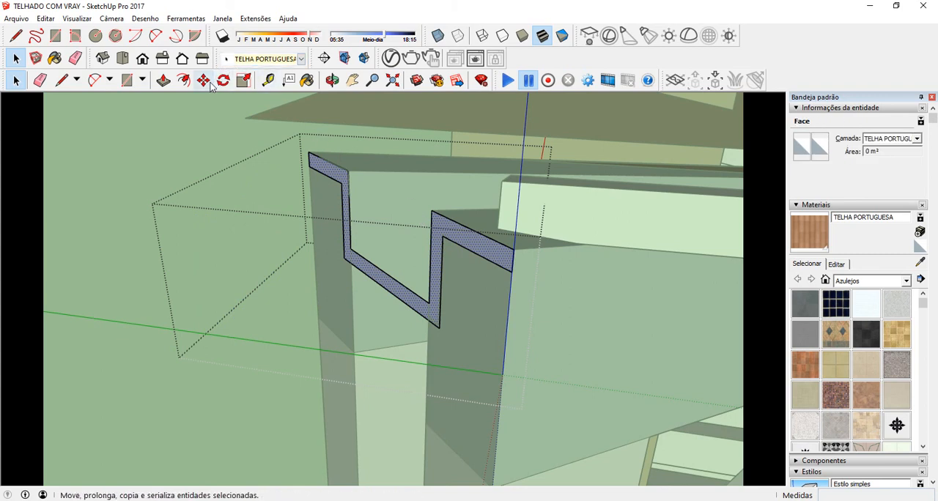
{"action": "left_click", "coordinate": [163, 80]}
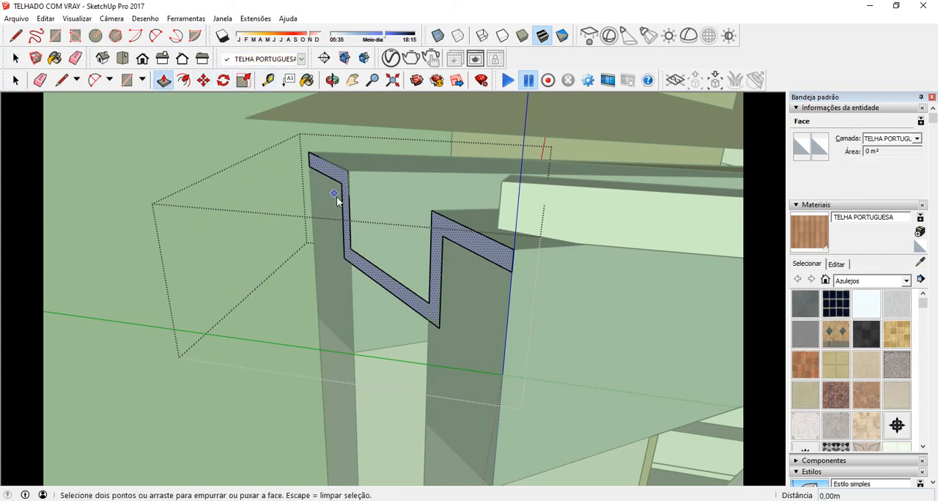
{"action": "left_click", "coordinate": [349, 210]}
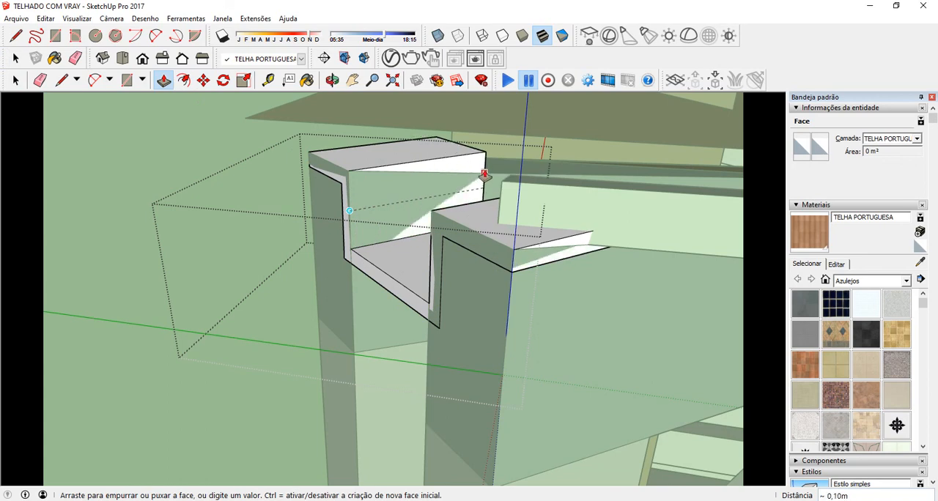
{"action": "left_click", "coordinate": [467, 177]}
{"action": "middle_click_drag", "start_coordinate": [434, 186], "coordinate": [355, 217]}
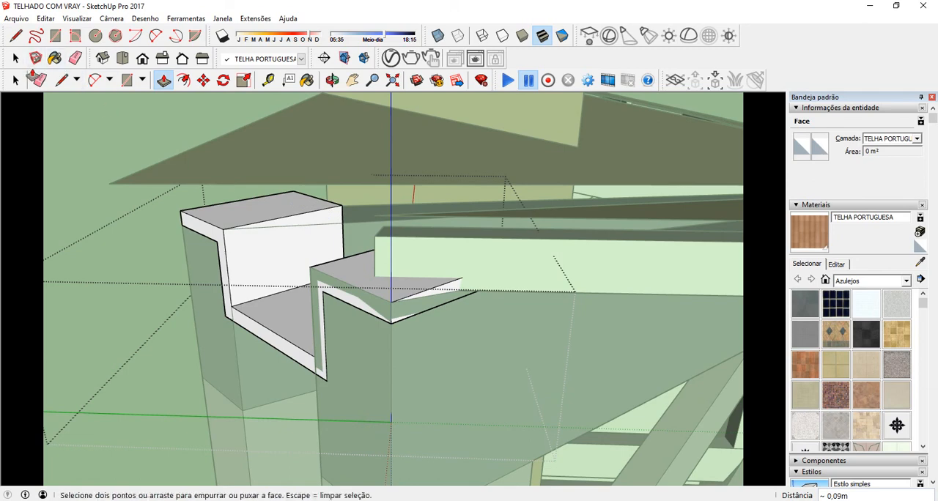
{"action": "left_click", "coordinate": [15, 80]}
{"action": "left_click", "coordinate": [74, 132]}
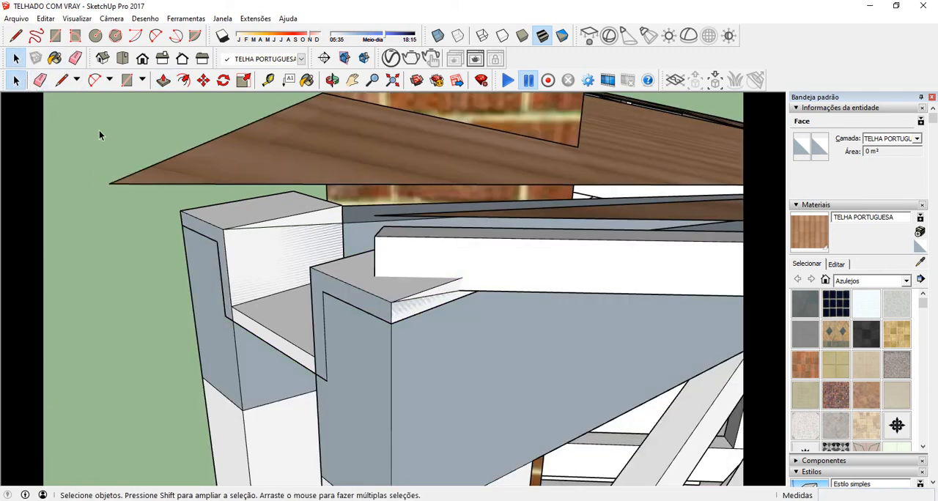
{"action": "middle_click_drag", "start_coordinate": [268, 233], "coordinate": [268, 220]}
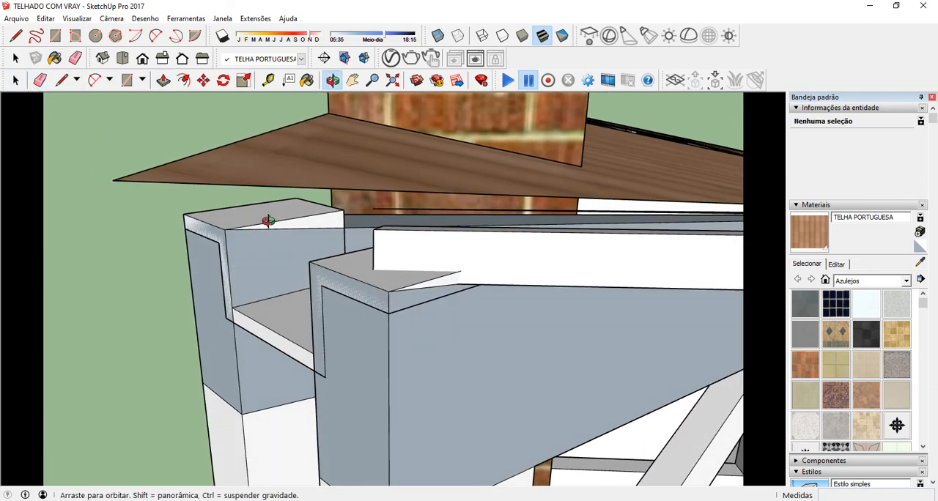
{"action": "left_click", "coordinate": [223, 80]}
{"action": "scroll", "coordinate": [220, 231], "scroll_direction": "up", "scroll_amount": 3}
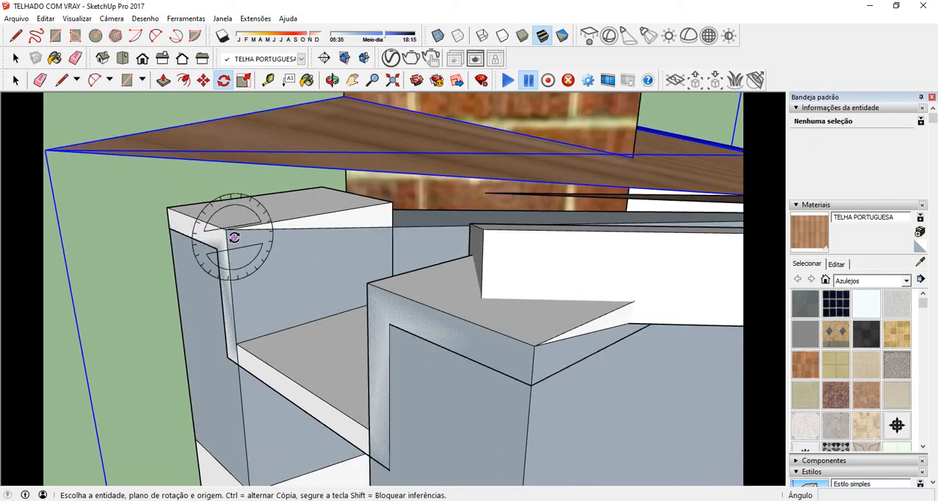
{"action": "left_click_drag", "start_coordinate": [226, 231], "coordinate": [337, 211]}
{"action": "left_click", "coordinate": [390, 205]}
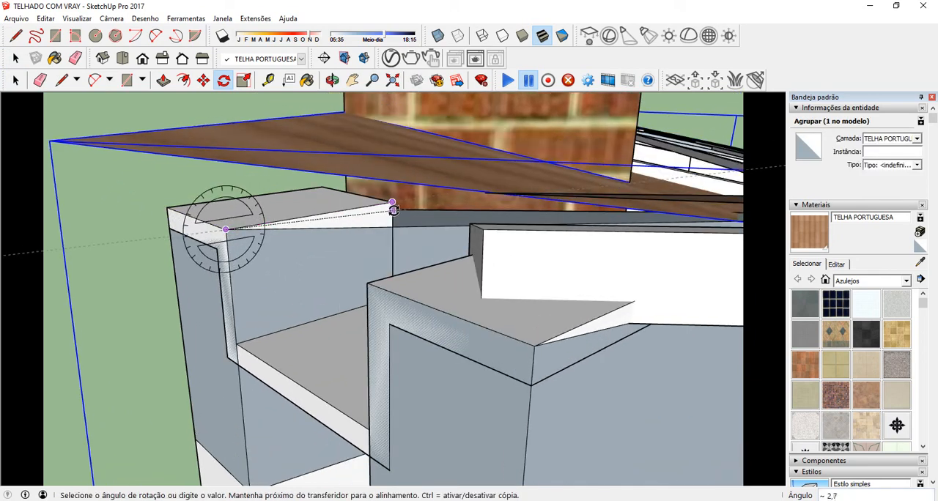
{"action": "left_click", "coordinate": [390, 218]}
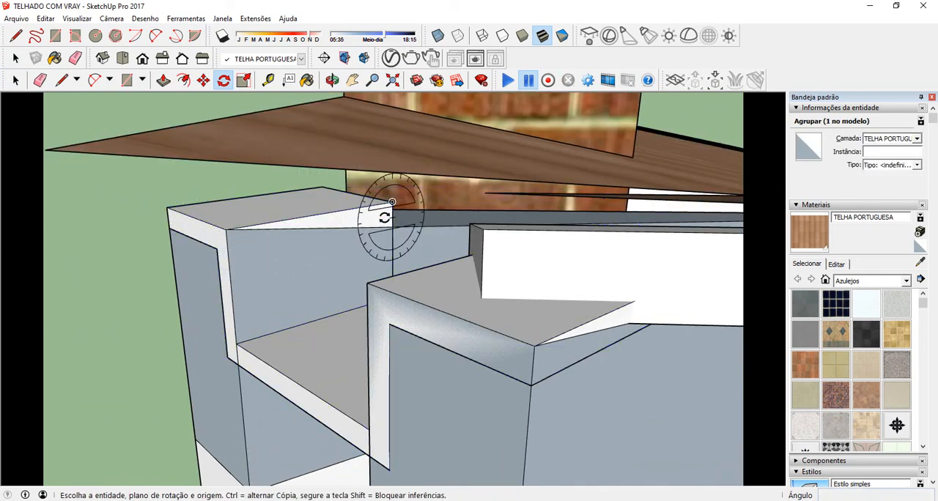
Step: Rotate the gutter group about 8 degrees around the chimney-side rafter's top corner, aligning its top edge with the rafter's slope
{"action": "left_click", "coordinate": [16, 80]}
{"action": "left_click", "coordinate": [341, 226]}
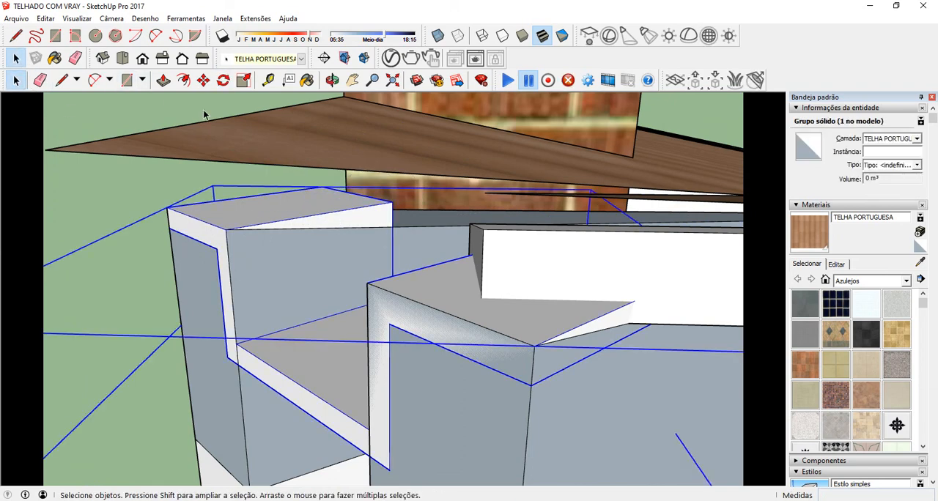
{"action": "left_click", "coordinate": [224, 80]}
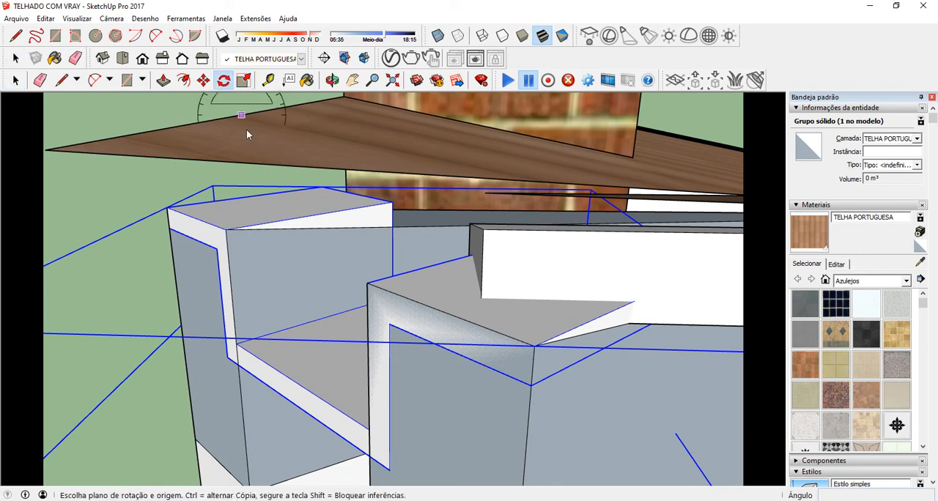
{"action": "key", "text": "Escape"}
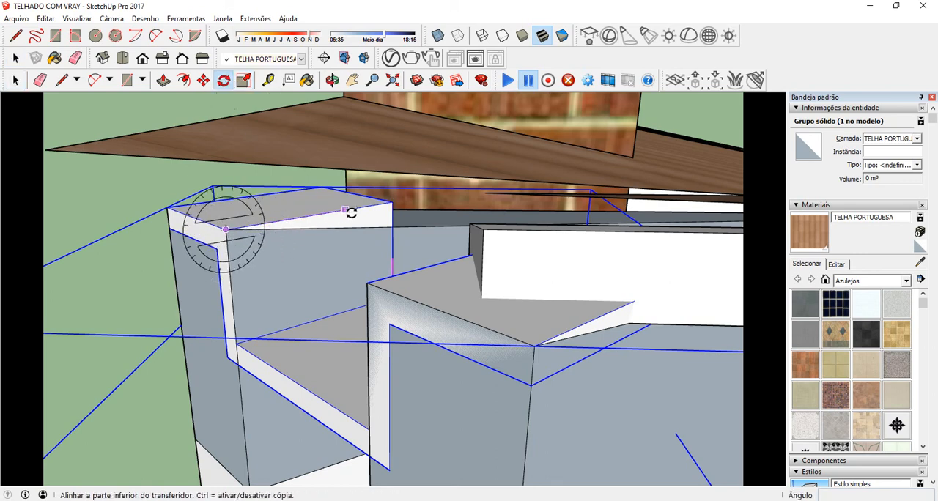
{"action": "left_click", "coordinate": [389, 204]}
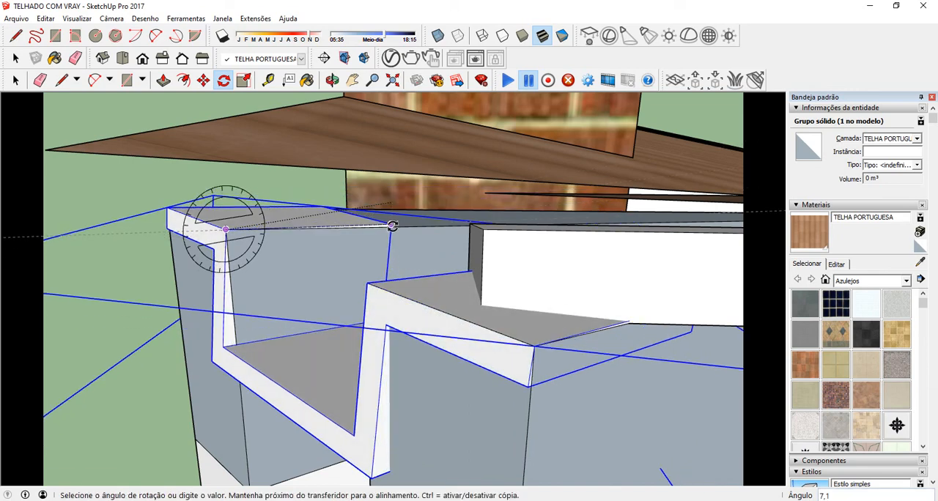
{"action": "left_click", "coordinate": [445, 227]}
{"action": "mouse_move", "coordinate": [210, 203]}
{"action": "middle_mouse_down"}
{"action": "mouse_move", "coordinate": [168, 220]}
{"action": "mouse_move", "coordinate": [224, 217]}
{"action": "mouse_move", "coordinate": [242, 266]}
{"action": "middle_mouse_up"}
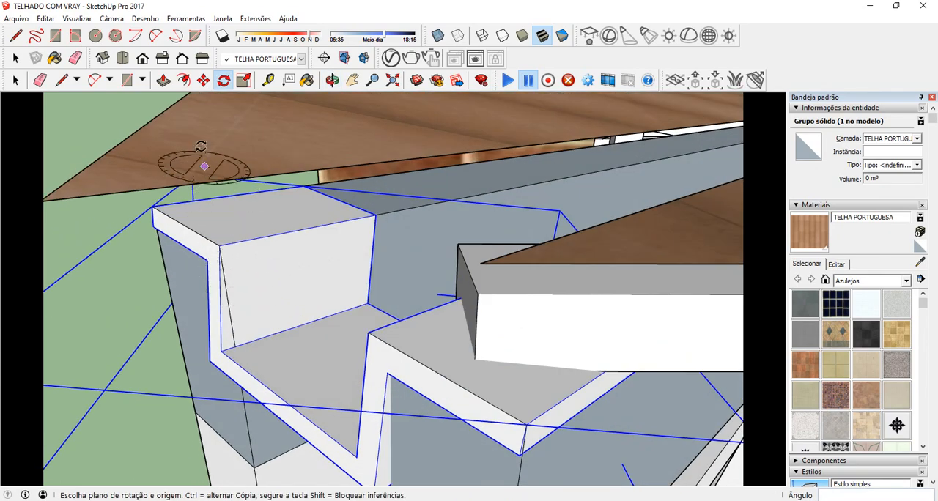
{"action": "left_click", "coordinate": [244, 80]}
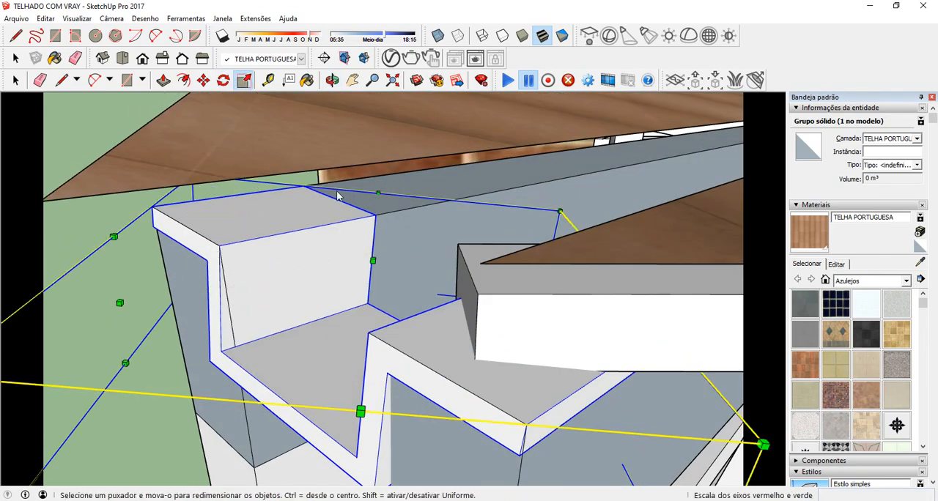
{"action": "middle_click_drag", "start_coordinate": [259, 210], "coordinate": [209, 233]}
{"action": "key", "text": "l"}
{"action": "key", "text": "space"}
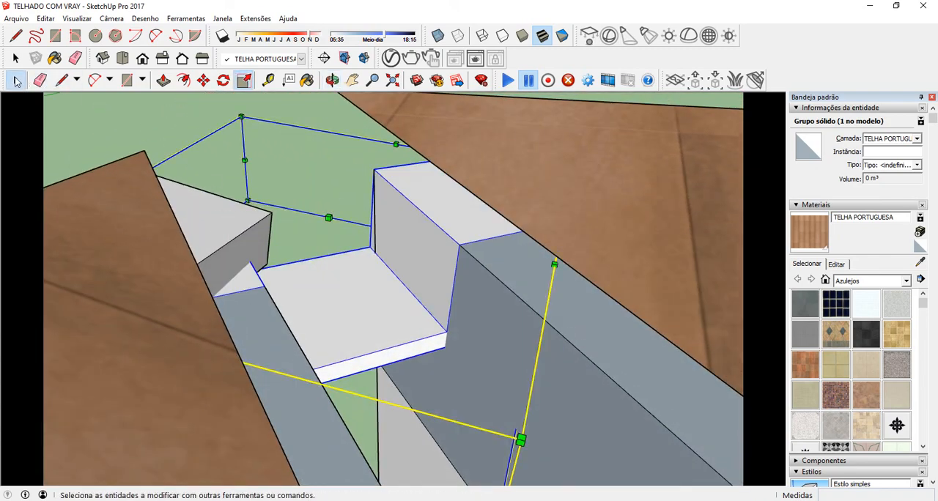
Step: Open the gutter group and extrude the down-slope end face of the gutter by 0.24 m along the valley
{"action": "double_click", "coordinate": [388, 360]}
{"action": "left_click", "coordinate": [398, 357]}
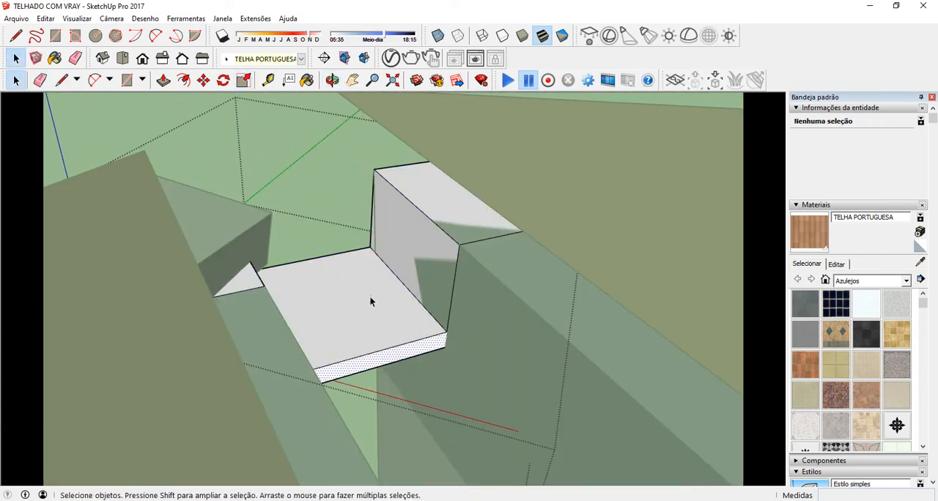
{"action": "scroll", "coordinate": [216, 167], "scroll_direction": "down", "scroll_amount": 2}
{"action": "middle_click_drag", "start_coordinate": [194, 158], "coordinate": [268, 183]}
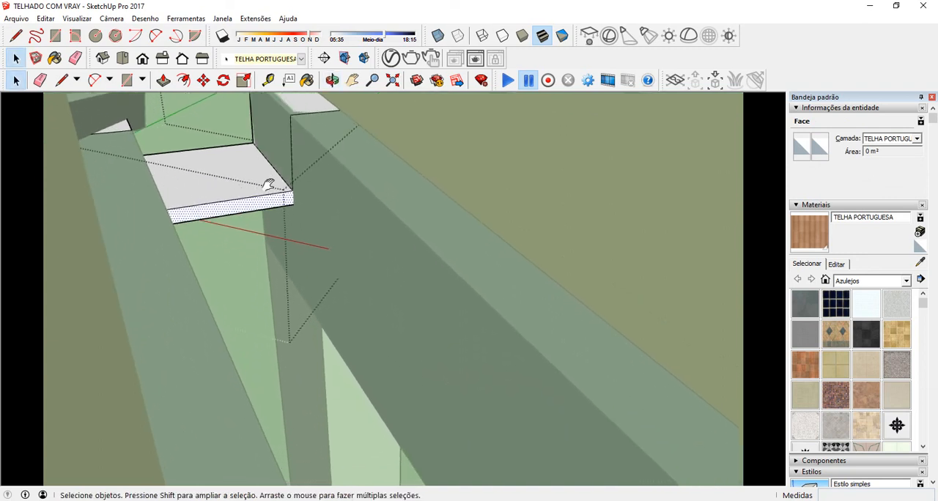
{"action": "left_click", "coordinate": [163, 80]}
{"action": "left_click", "coordinate": [239, 205]}
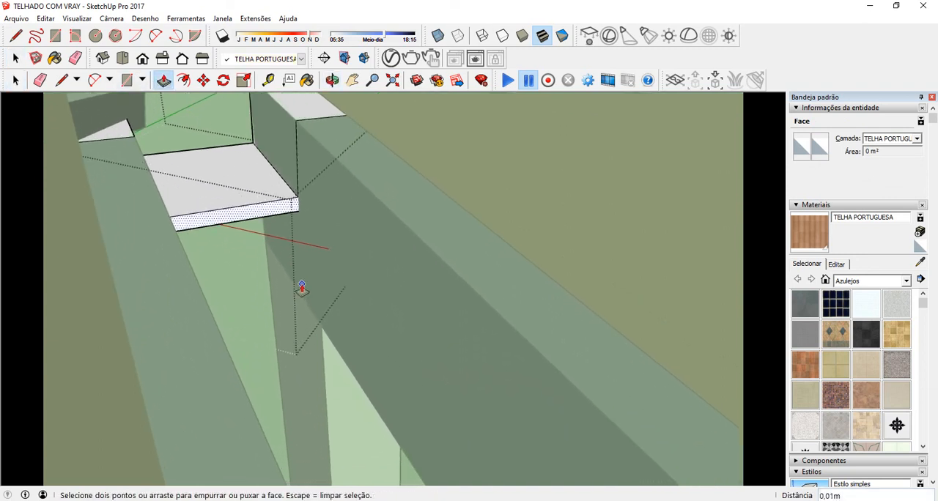
{"action": "left_click", "coordinate": [394, 320]}
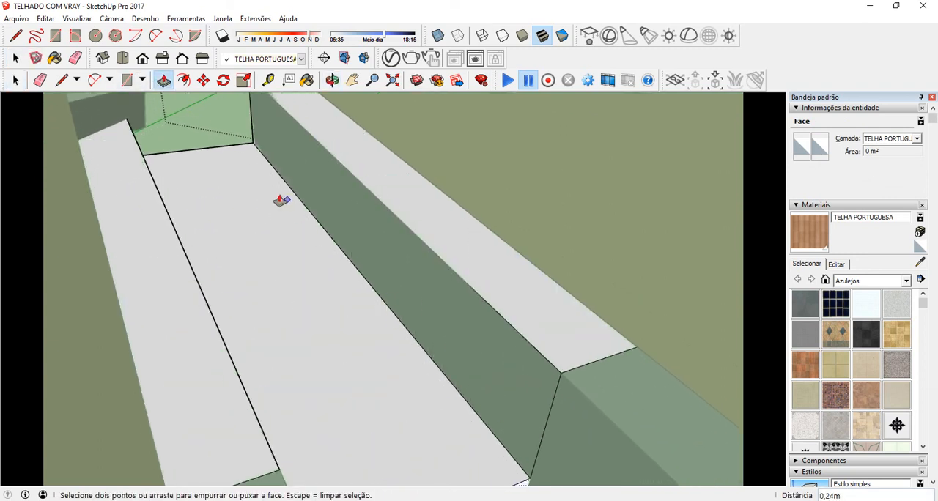
Step: Extrude the gutter's down-slope end face another 10 m along the valley between the two roofs
{"action": "mouse_move", "coordinate": [281, 201]}
{"action": "middle_mouse_down"}
{"action": "mouse_move", "coordinate": [203, 140]}
{"action": "mouse_move", "coordinate": [356, 310]}
{"action": "mouse_move", "coordinate": [279, 205]}
{"action": "middle_mouse_up"}
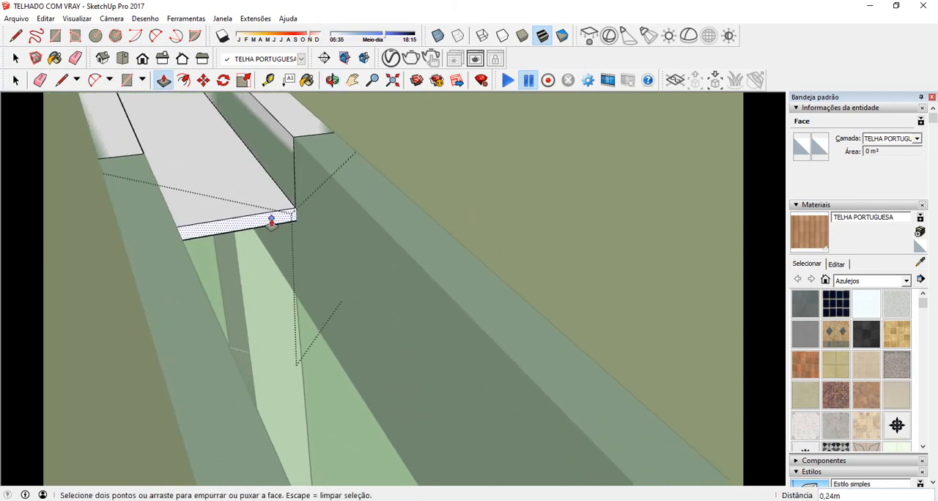
{"action": "left_click", "coordinate": [271, 220]}
{"action": "type", "text": "1"}
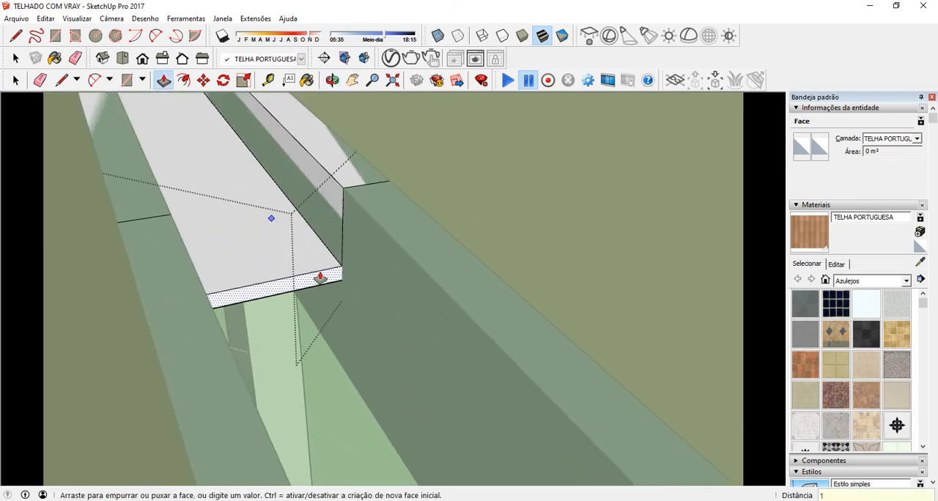
{"action": "type", "text": "0"}
{"action": "key", "text": "Return"}
{"action": "scroll", "coordinate": [259, 203], "scroll_direction": "down", "scroll_amount": 10}
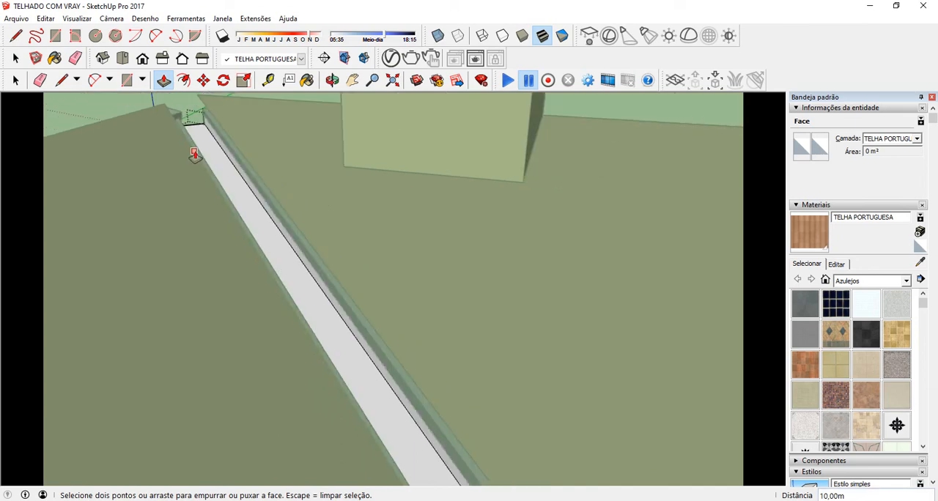
{"action": "scroll", "coordinate": [215, 167], "scroll_direction": "down", "scroll_amount": 6}
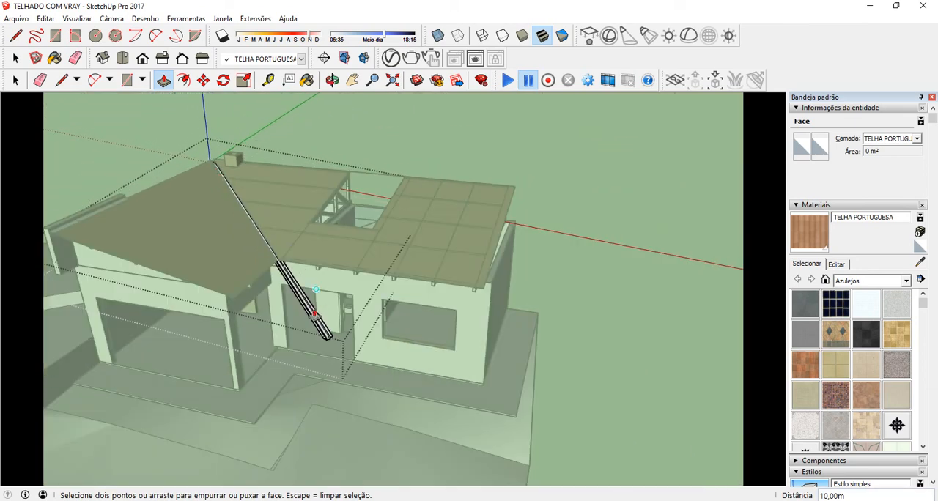
Step: Push the gutter's overhanging end face back 2.21 m so that it ends just past the rafter ends at the eave
{"action": "scroll", "coordinate": [325, 335], "scroll_direction": "up", "scroll_amount": 8}
{"action": "scroll", "coordinate": [347, 339], "scroll_direction": "up", "scroll_amount": 1}
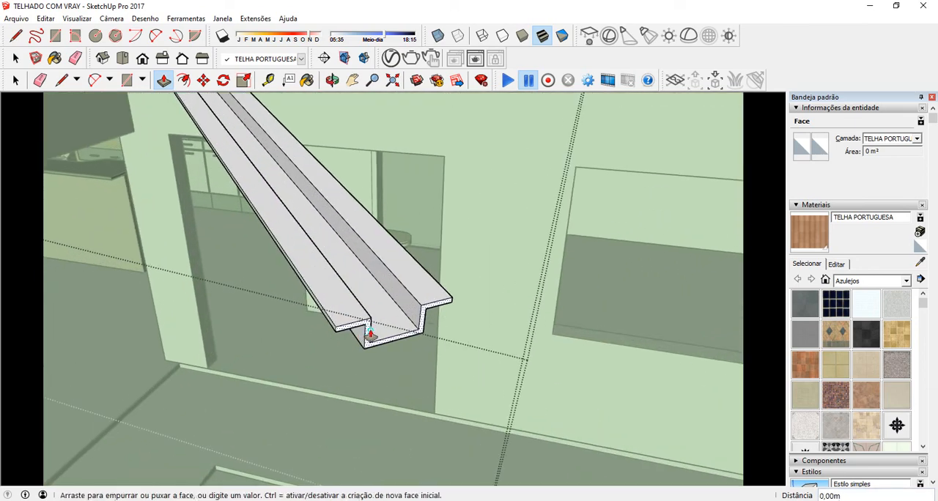
{"action": "left_click", "coordinate": [205, 124]}
{"action": "middle_click_drag", "start_coordinate": [205, 123], "coordinate": [286, 258], "text": "shift"}
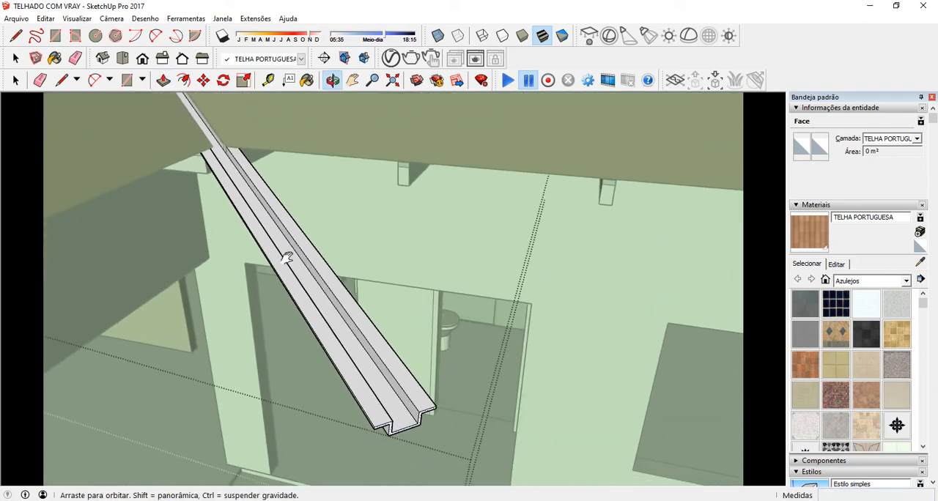
{"action": "left_click", "coordinate": [392, 433]}
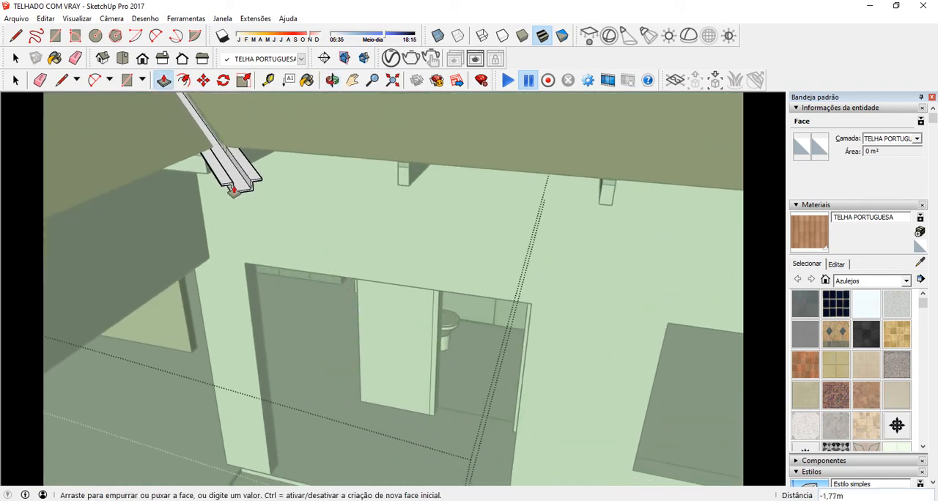
{"action": "middle_click_drag", "start_coordinate": [215, 162], "coordinate": [226, 215]}
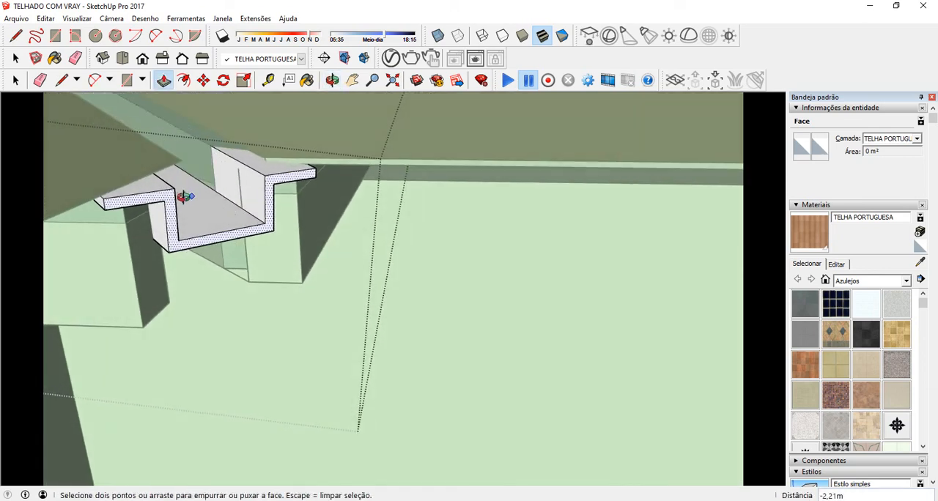
{"action": "scroll", "coordinate": [172, 208], "scroll_direction": "up", "scroll_amount": 2}
{"action": "mouse_move", "coordinate": [168, 212]}
{"action": "left_mouse_down"}
{"action": "mouse_move", "coordinate": [198, 235]}
{"action": "mouse_move", "coordinate": [186, 223]}
{"action": "left_mouse_up"}
{"action": "left_click", "coordinate": [16, 59]}
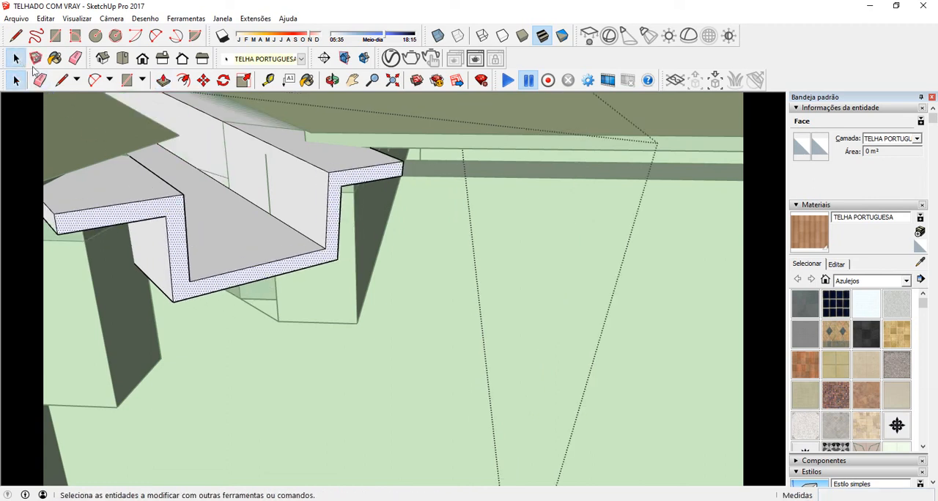
{"action": "left_click", "coordinate": [385, 346]}
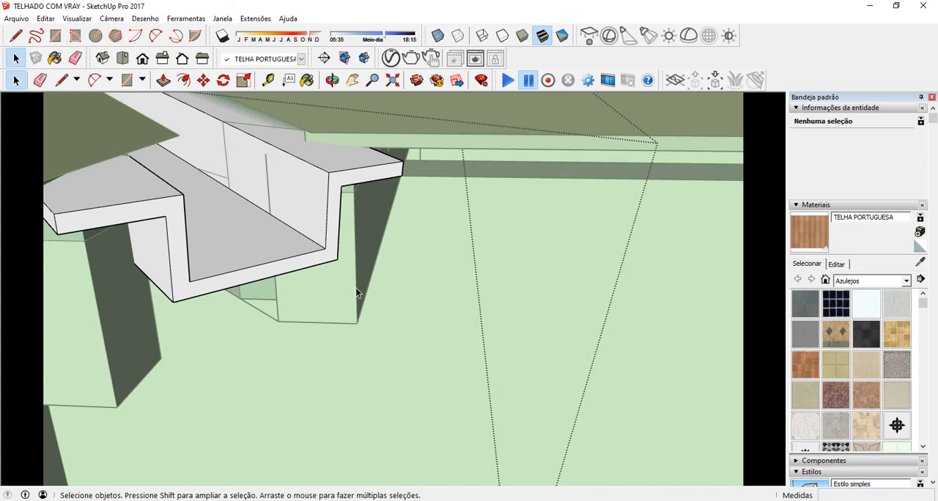
{"action": "scroll", "coordinate": [357, 278], "scroll_direction": "down", "scroll_amount": 10}
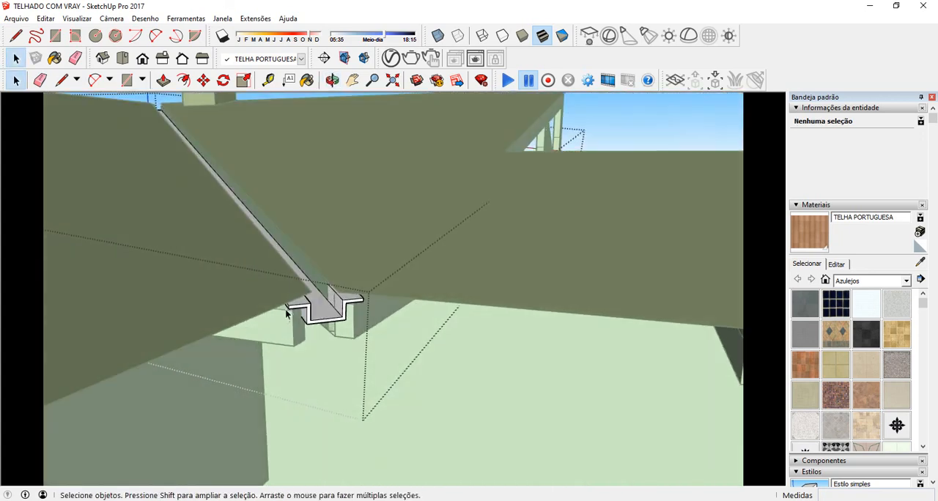
{"action": "scroll", "coordinate": [322, 339], "scroll_direction": "down", "scroll_amount": 8}
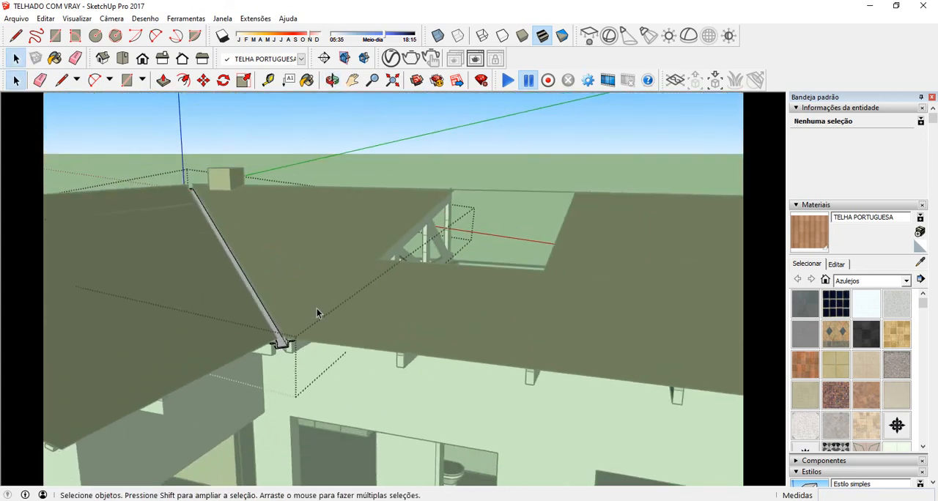
Step: Raise the gutter group about 0.02 m so that its flanges sit closer beneath the roof tiles at the eave
{"action": "middle_click_drag", "start_coordinate": [318, 314], "coordinate": [341, 149]}
{"action": "scroll", "coordinate": [295, 354], "scroll_direction": "up", "scroll_amount": 10}
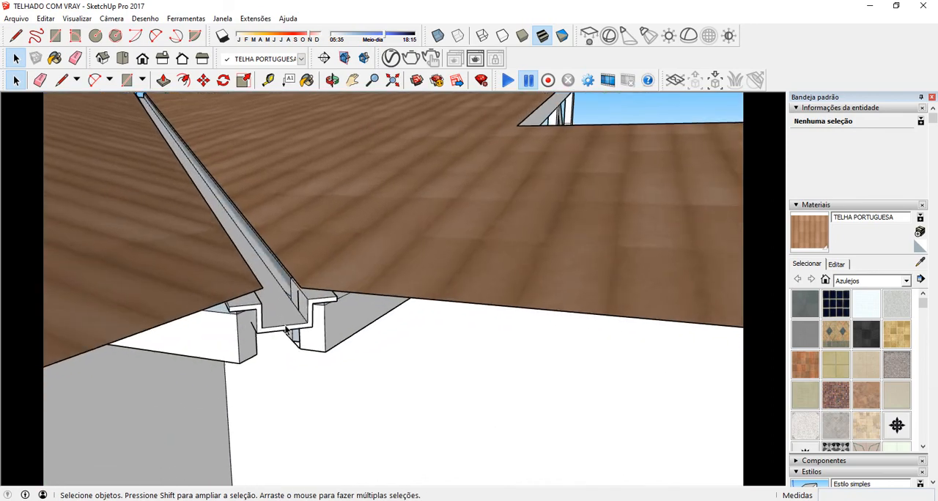
{"action": "middle_click_drag", "start_coordinate": [285, 317], "coordinate": [227, 244]}
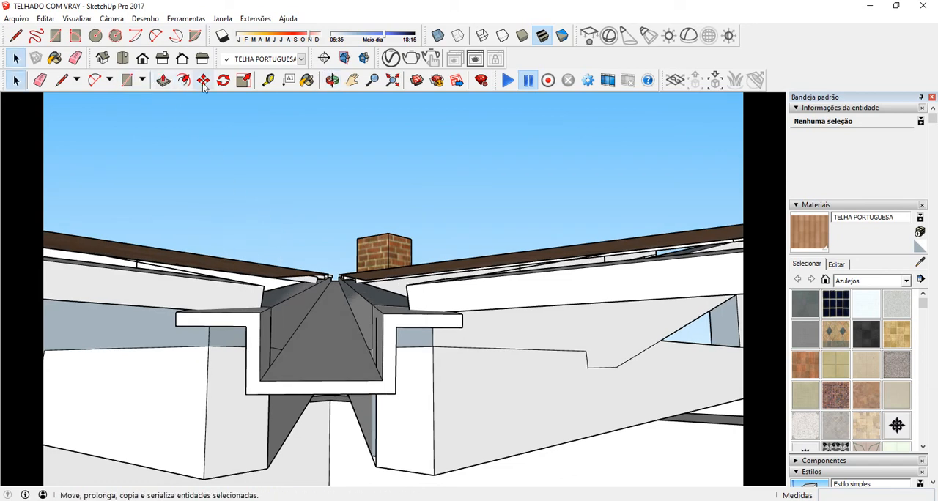
{"action": "left_click", "coordinate": [203, 80]}
{"action": "left_click", "coordinate": [16, 80]}
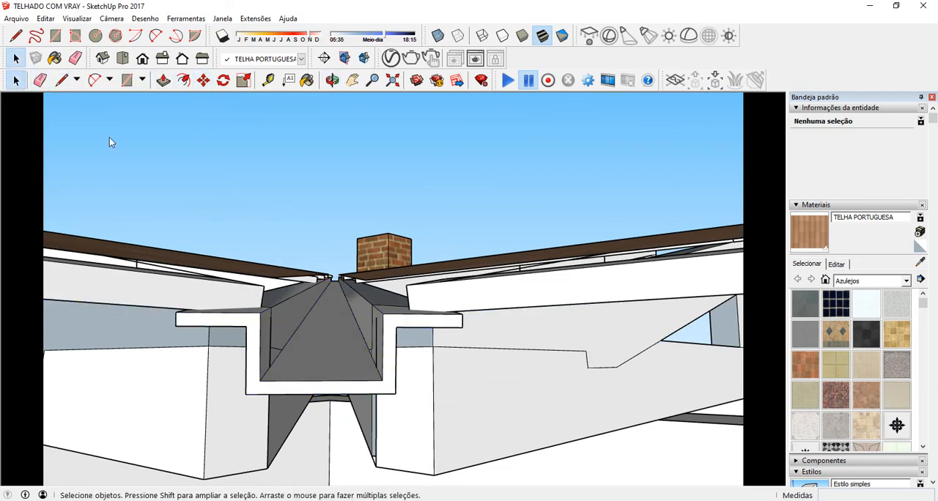
{"action": "left_click", "coordinate": [256, 338]}
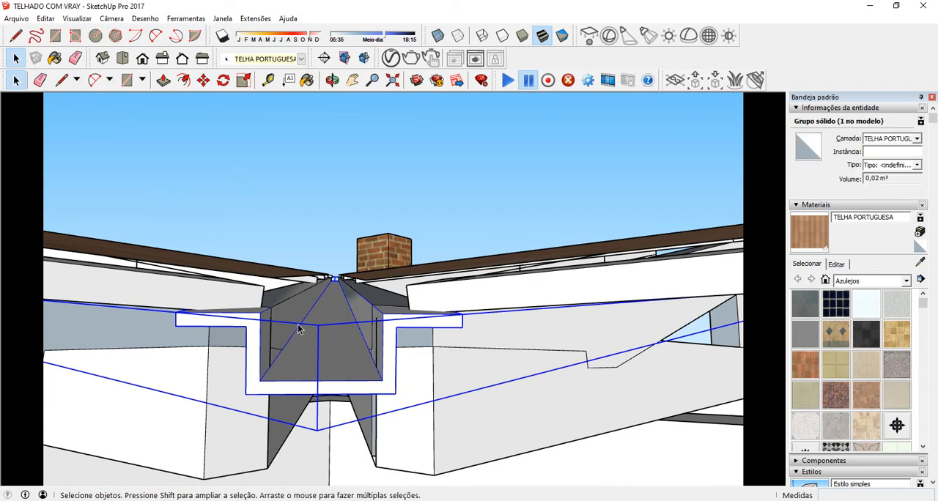
{"action": "left_click", "coordinate": [203, 80]}
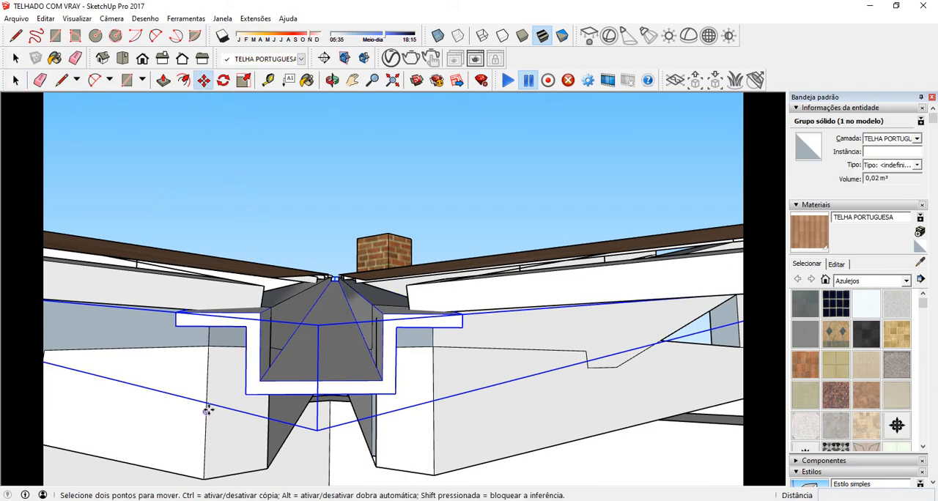
{"action": "left_click", "coordinate": [208, 409]}
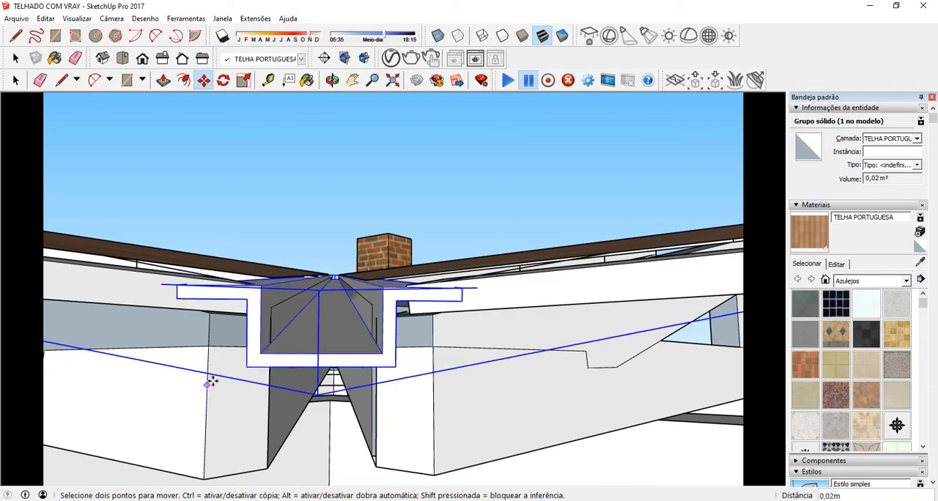
Step: Raise the gutter group another 0.01 m, using the rafter face at the chimney end as the move reference
{"action": "middle_click_drag", "start_coordinate": [210, 378], "coordinate": [301, 321]}
{"action": "scroll", "coordinate": [260, 254], "scroll_direction": "down", "scroll_amount": 5}
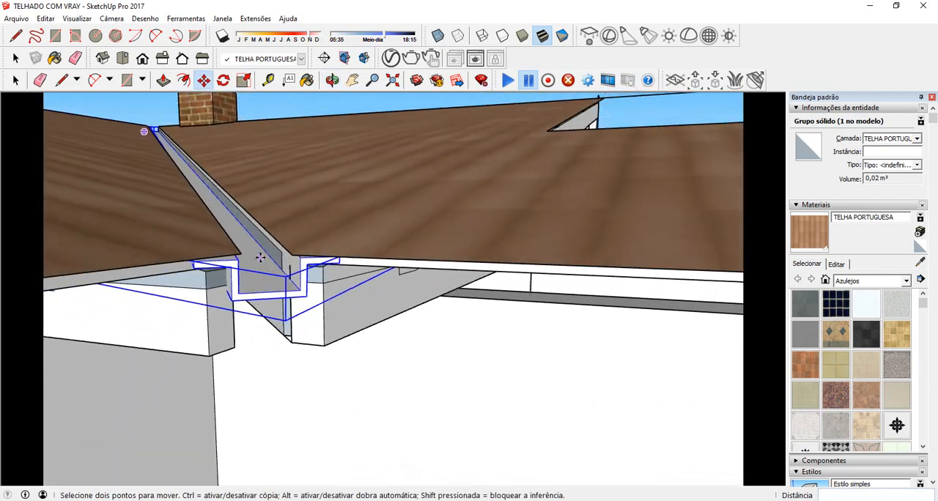
{"action": "middle_click_drag", "start_coordinate": [232, 253], "coordinate": [219, 257]}
{"action": "scroll", "coordinate": [249, 267], "scroll_direction": "up", "scroll_amount": 6}
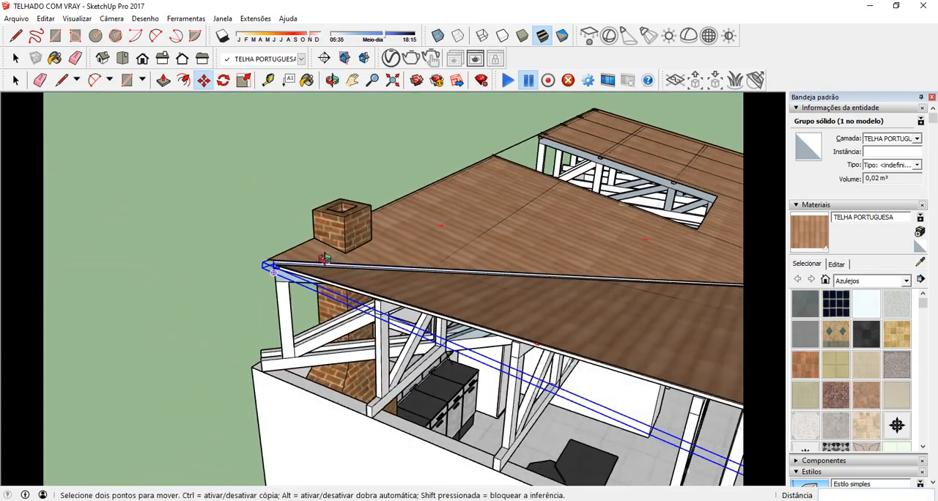
{"action": "scroll", "coordinate": [249, 270], "scroll_direction": "up", "scroll_amount": 4}
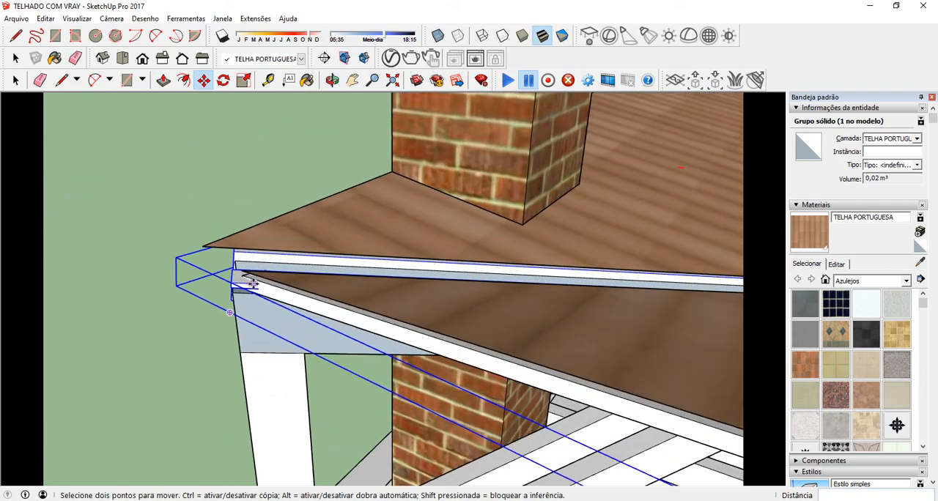
{"action": "middle_click_drag", "start_coordinate": [250, 269], "coordinate": [334, 271]}
{"action": "middle_click_drag", "start_coordinate": [491, 222], "coordinate": [601, 247]}
{"action": "scroll", "coordinate": [373, 286], "scroll_direction": "up", "scroll_amount": 1}
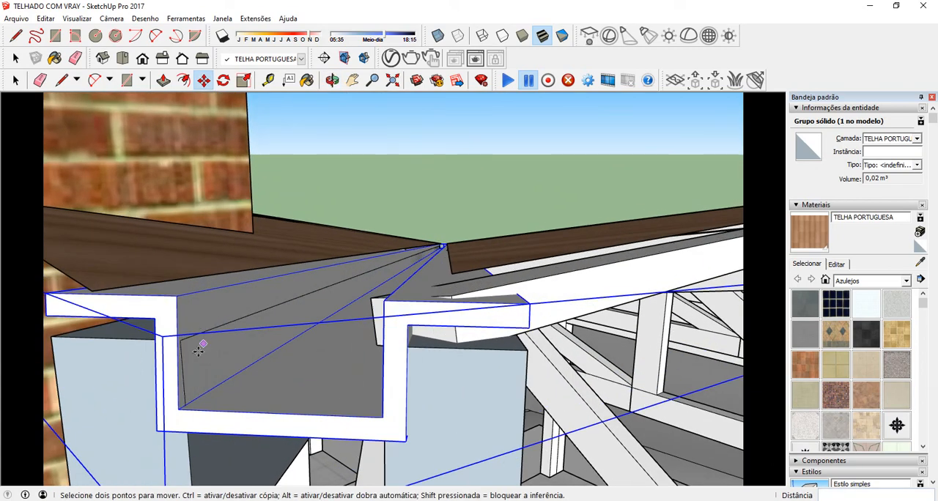
{"action": "left_click", "coordinate": [120, 378]}
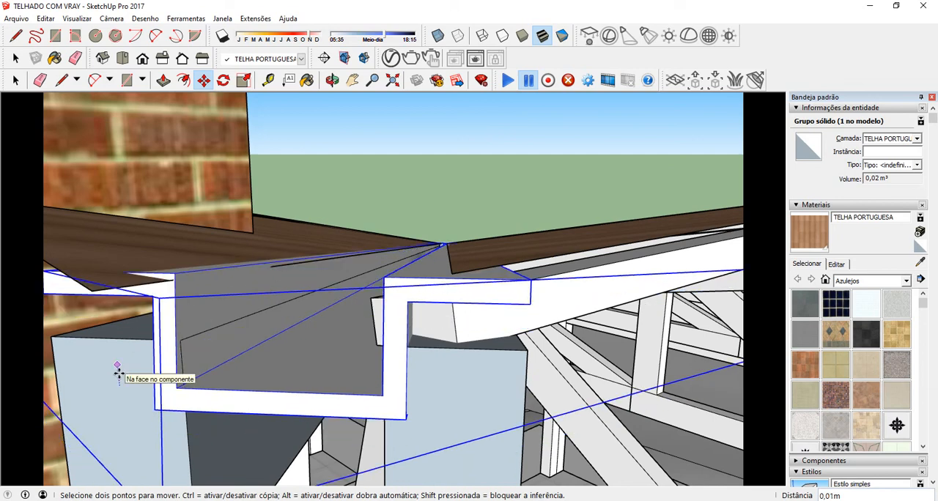
{"action": "type", "text": ",01"}
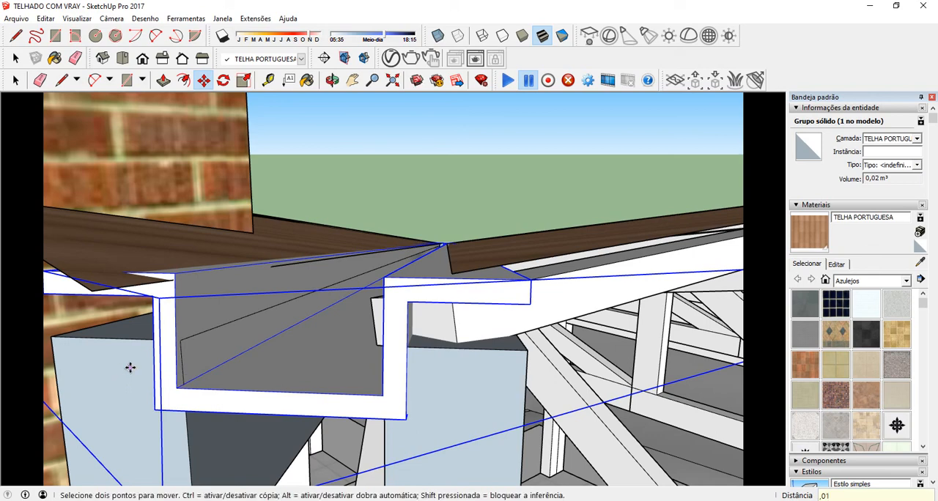
{"action": "key", "text": "Return"}
Step: Run a V-Ray test render of the gutter's eave end and surrounding roof tiles, examine the image, and stop the rendering
{"action": "middle_click_drag", "start_coordinate": [235, 330], "coordinate": [222, 343]}
{"action": "scroll", "coordinate": [264, 307], "scroll_direction": "down", "scroll_amount": 7}
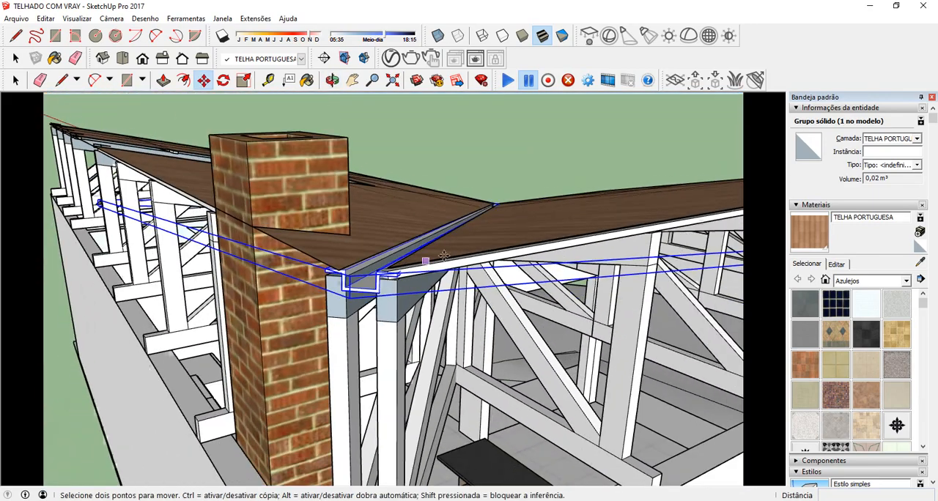
{"action": "middle_click_drag", "start_coordinate": [678, 213], "coordinate": [359, 353]}
{"action": "scroll", "coordinate": [313, 409], "scroll_direction": "up", "scroll_amount": 8}
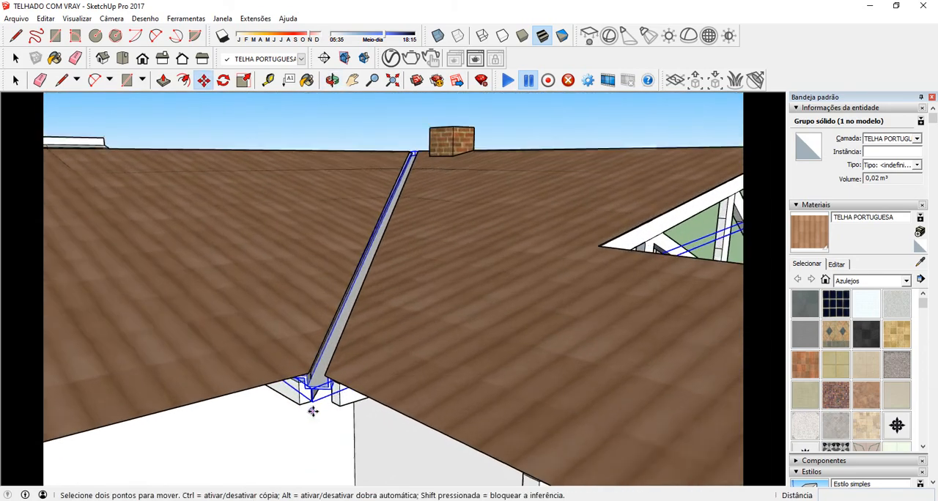
{"action": "middle_click_drag", "start_coordinate": [348, 393], "coordinate": [507, 327]}
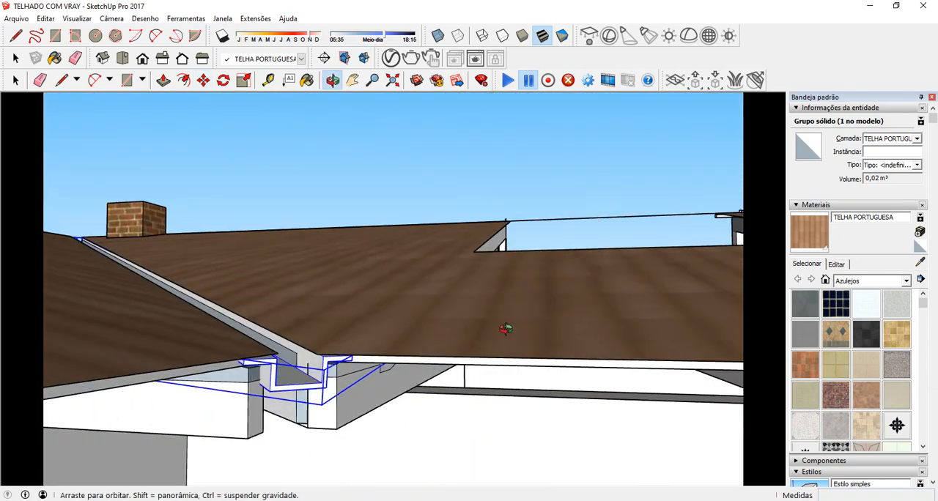
{"action": "left_click", "coordinate": [411, 59]}
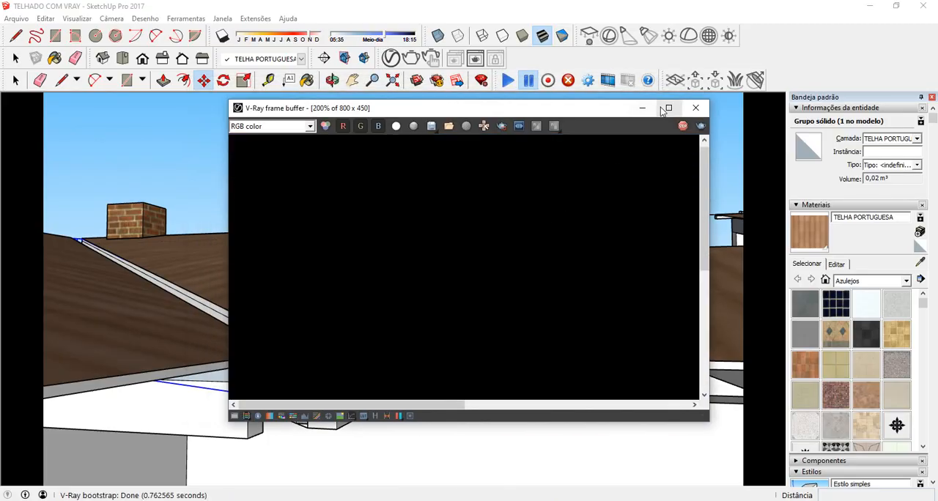
{"action": "left_click", "coordinate": [669, 108]}
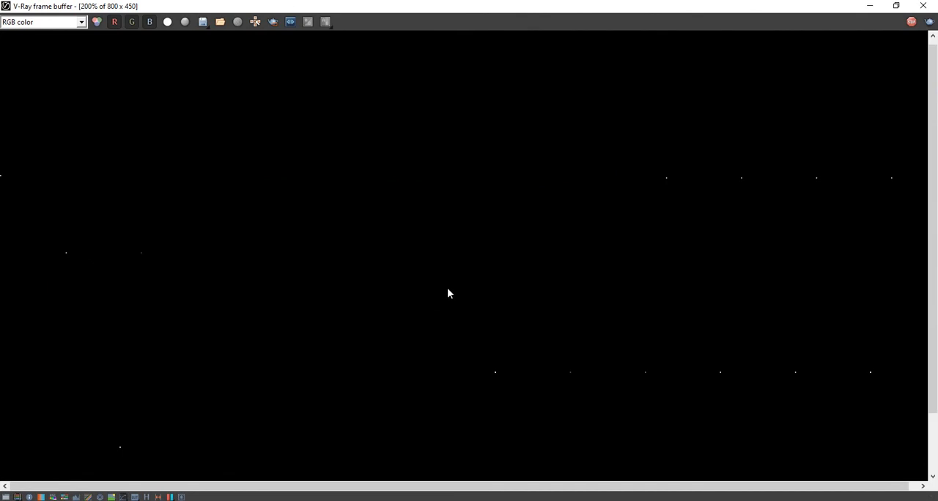
{"action": "scroll", "coordinate": [458, 288], "scroll_direction": "down", "scroll_amount": 1}
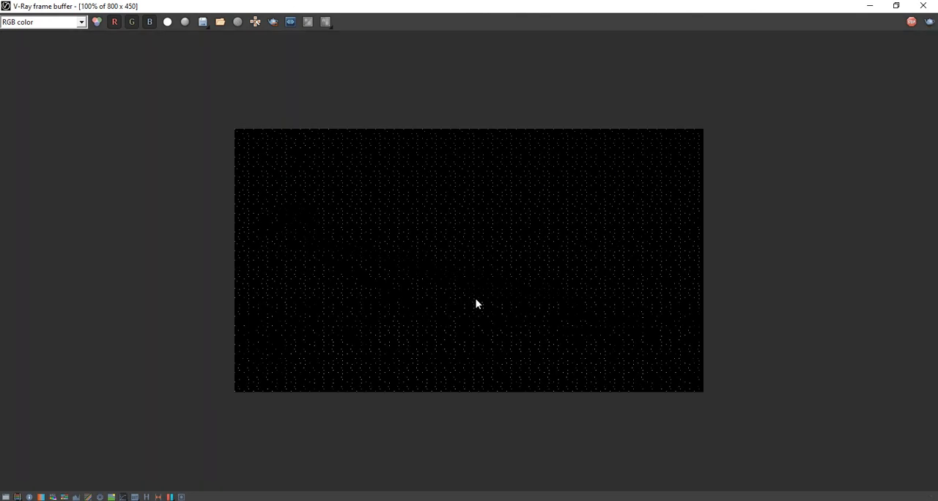
{"action": "scroll", "coordinate": [450, 308], "scroll_direction": "up", "scroll_amount": 1}
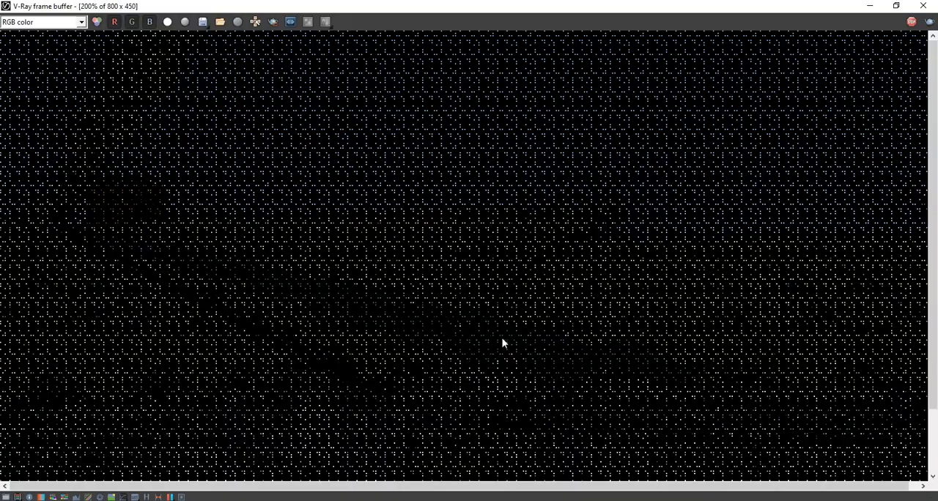
{"action": "middle_click_drag", "start_coordinate": [456, 305], "coordinate": [498, 230]}
{"action": "scroll", "coordinate": [491, 247], "scroll_direction": "down", "scroll_amount": 2}
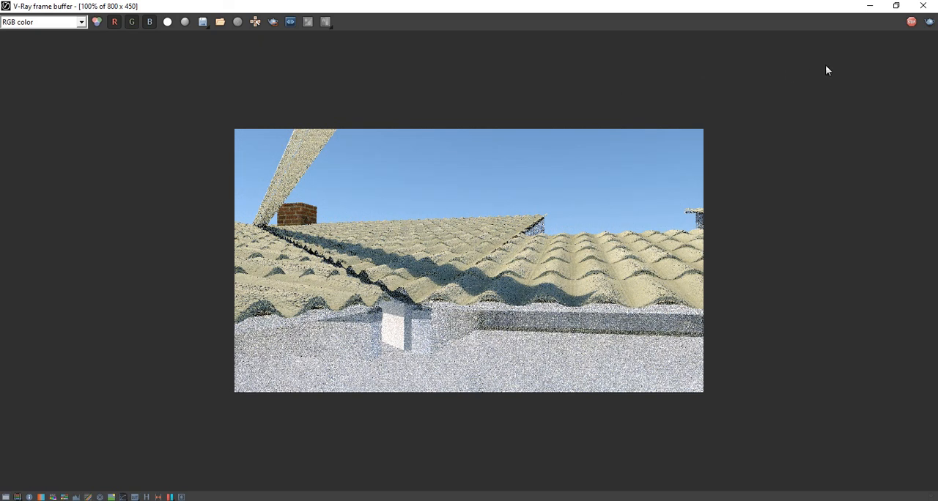
{"action": "left_click", "coordinate": [911, 22]}
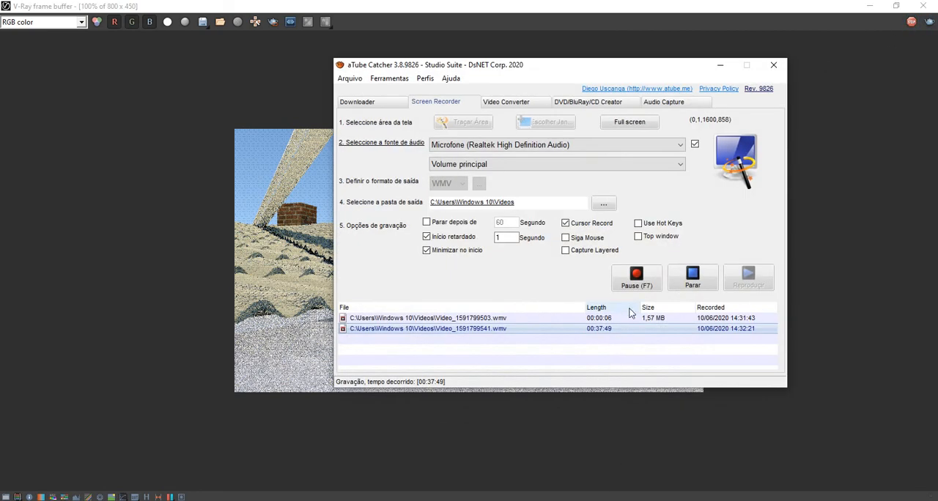
{"action": "left_click", "coordinate": [638, 282]}
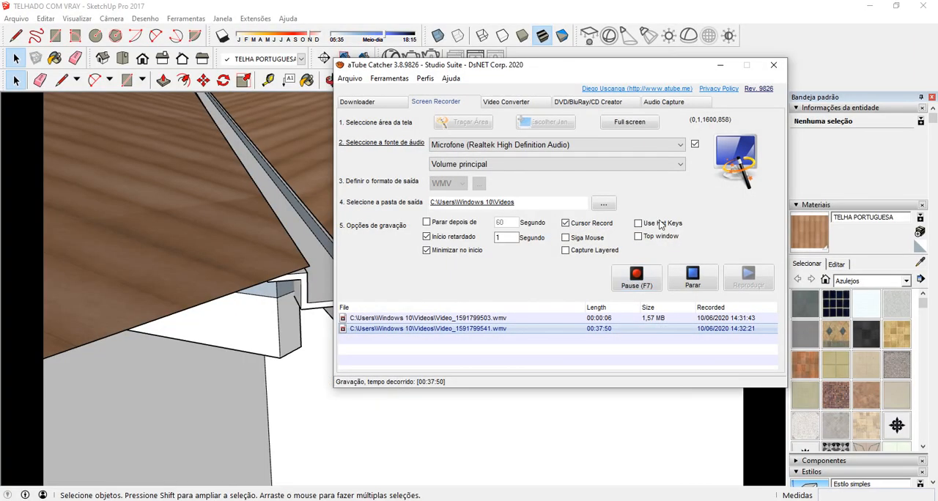
{"action": "left_click", "coordinate": [720, 66]}
{"action": "scroll", "coordinate": [369, 262], "scroll_direction": "down", "scroll_amount": 5}
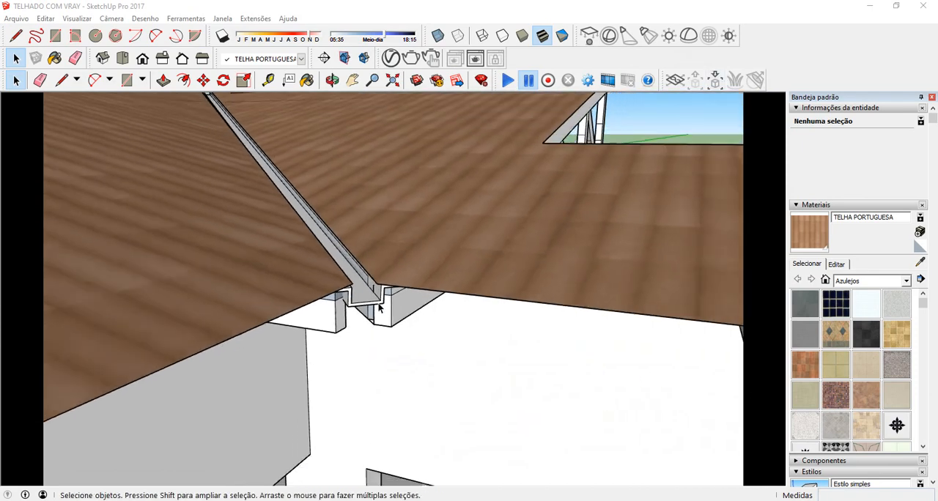
{"action": "middle_click_drag", "start_coordinate": [369, 258], "coordinate": [443, 303]}
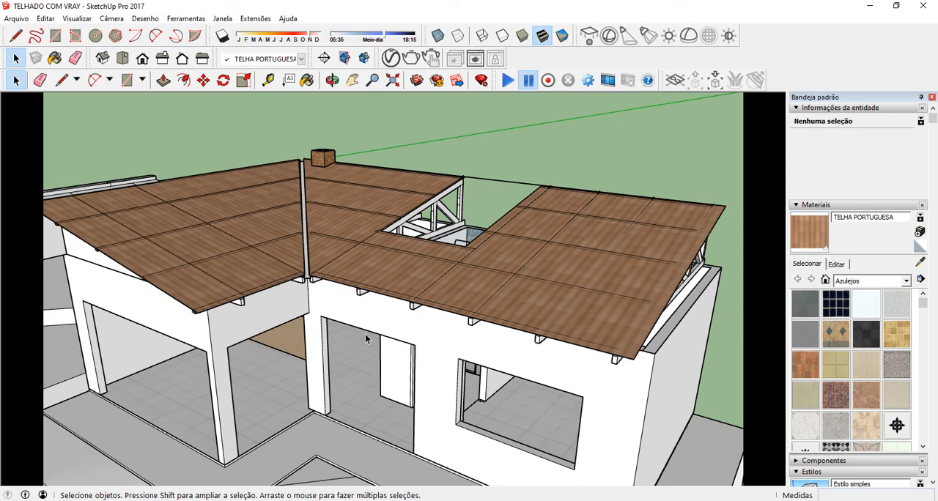
{"action": "middle_click_drag", "start_coordinate": [277, 285], "coordinate": [300, 261]}
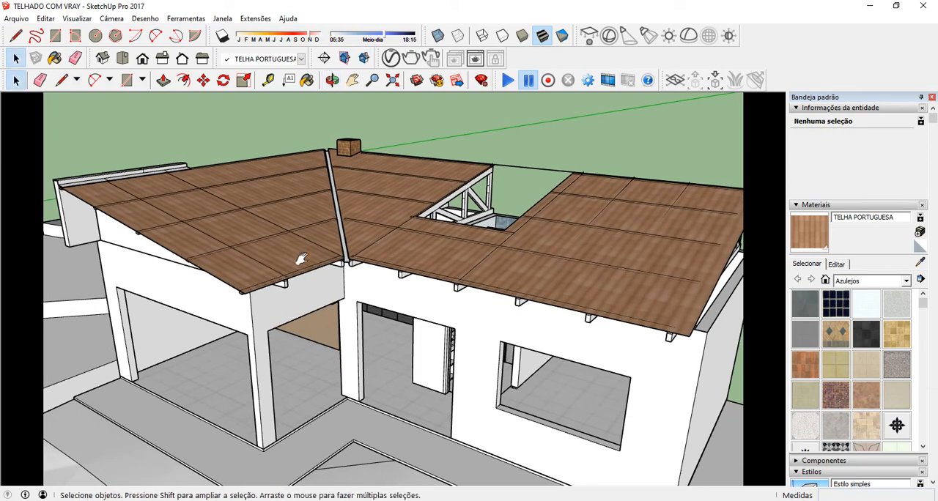
Step: Switch to the Aula ----10-06-2020 folder and review the TELHA PORTUGUESA BUMP, TELHA PORTUGUESA DISP and TELHA PORTUGUESA images
{"action": "mouse_move", "coordinate": [302, 500]}
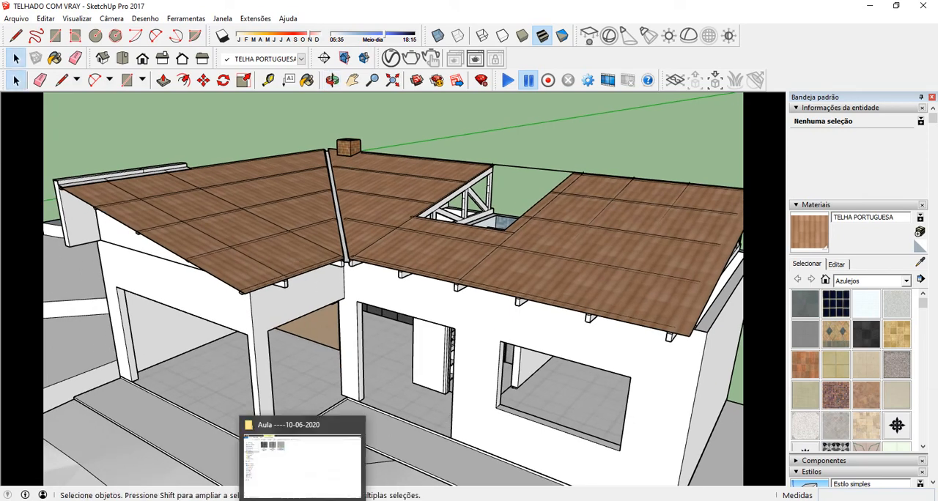
{"action": "left_click", "coordinate": [302, 461]}
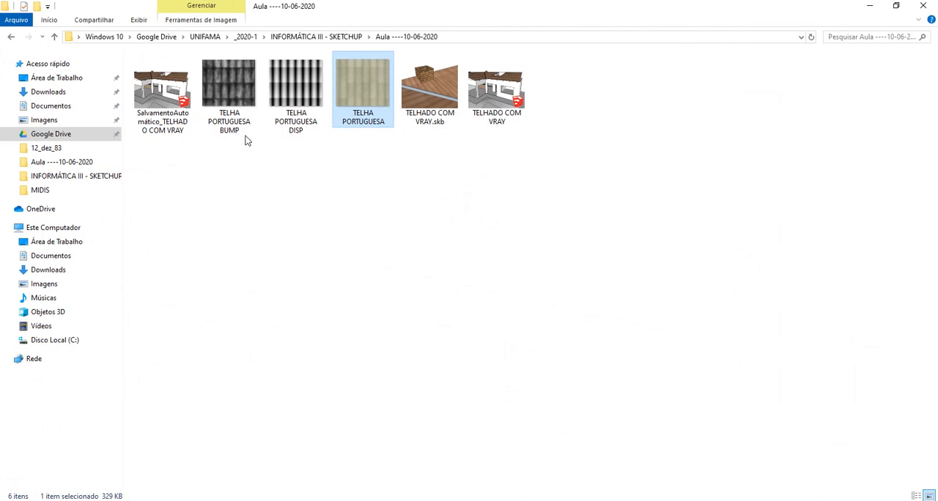
{"action": "left_click", "coordinate": [227, 84]}
{"action": "left_click", "coordinate": [297, 87]}
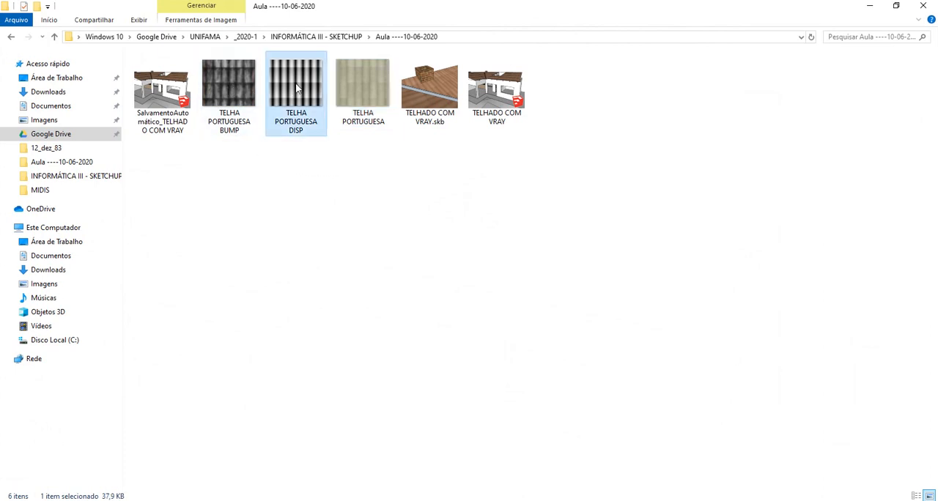
{"action": "left_click", "coordinate": [367, 90]}
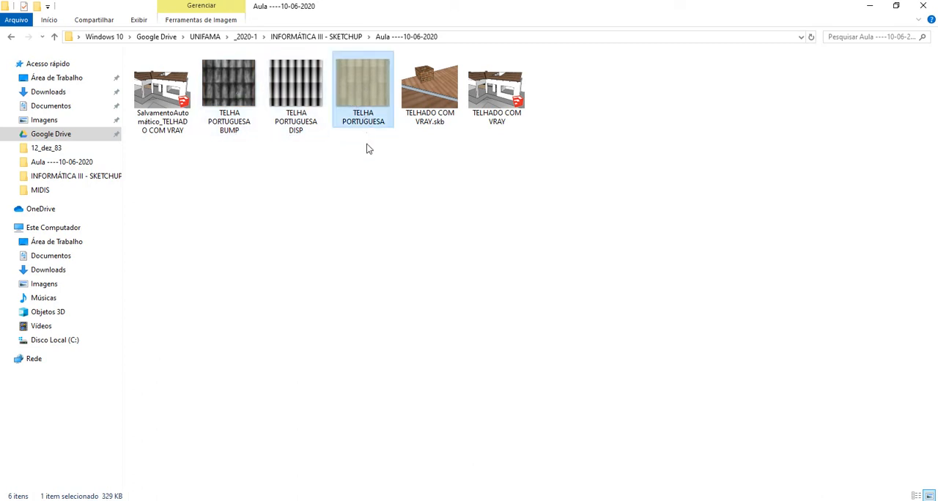
{"action": "left_click", "coordinate": [329, 248]}
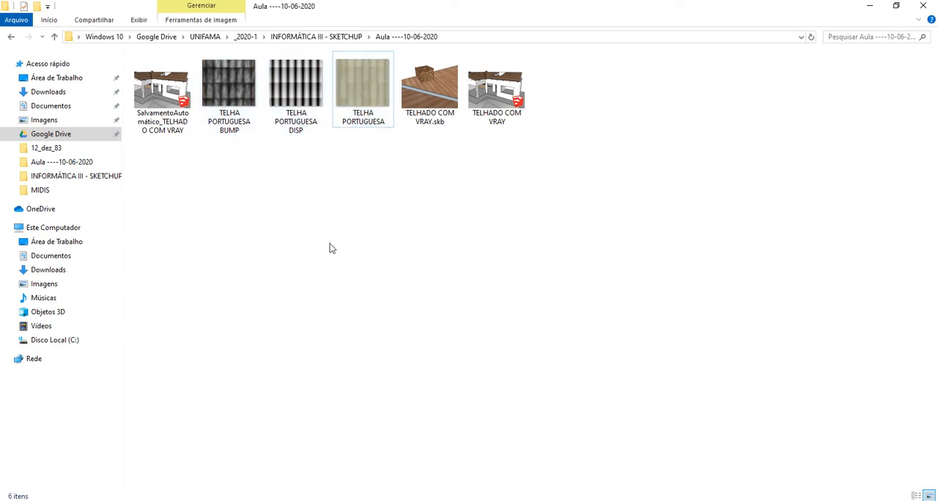